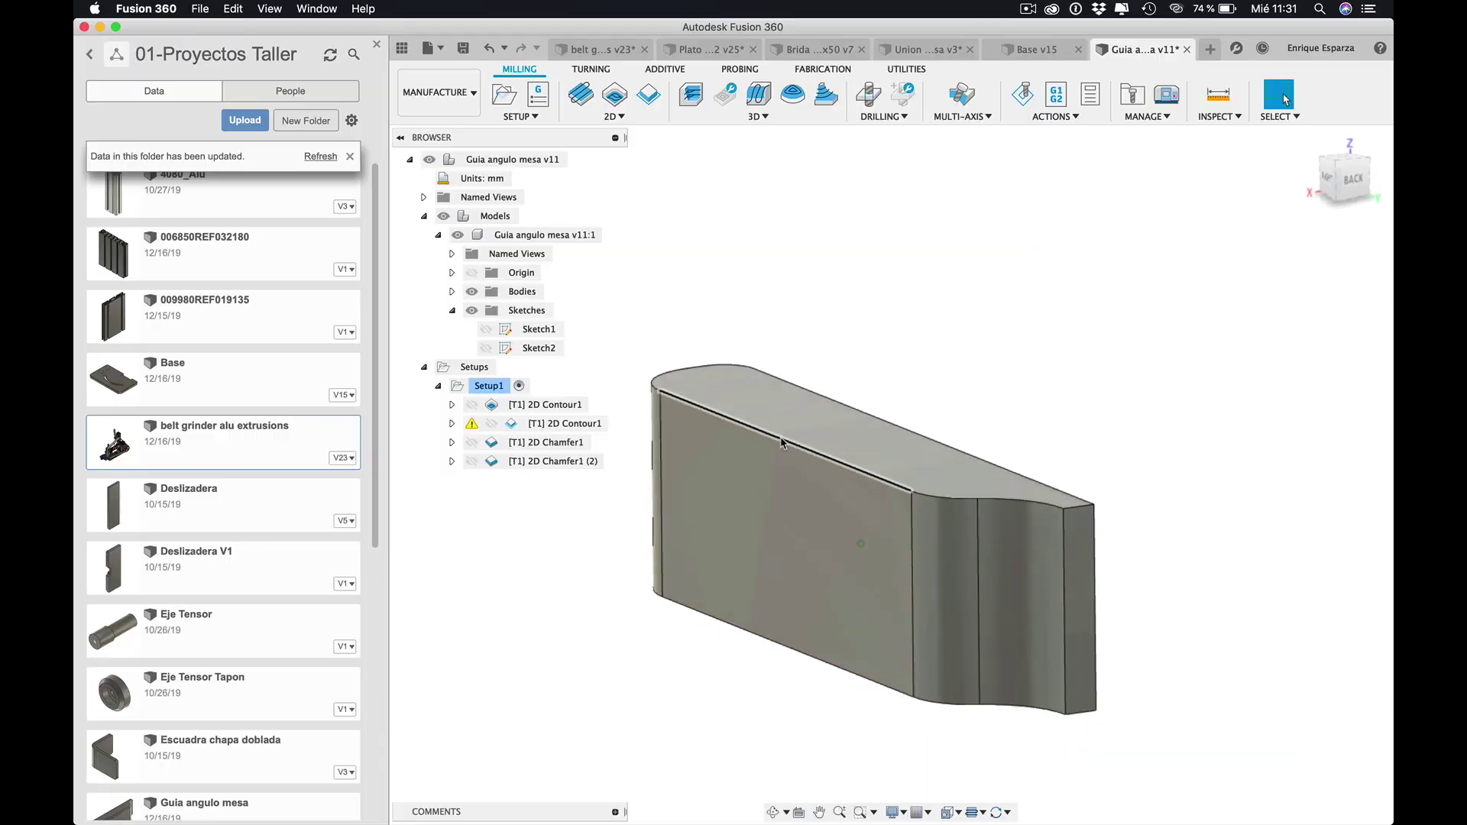
- Orbit the guide part and check its top front edge length of 72.288 mm
mouse_move(781, 443)
middle_mouse_down("shift")
mouse_move(817, 480)
mouse_move(819, 410)
middle_mouse_up("shift")
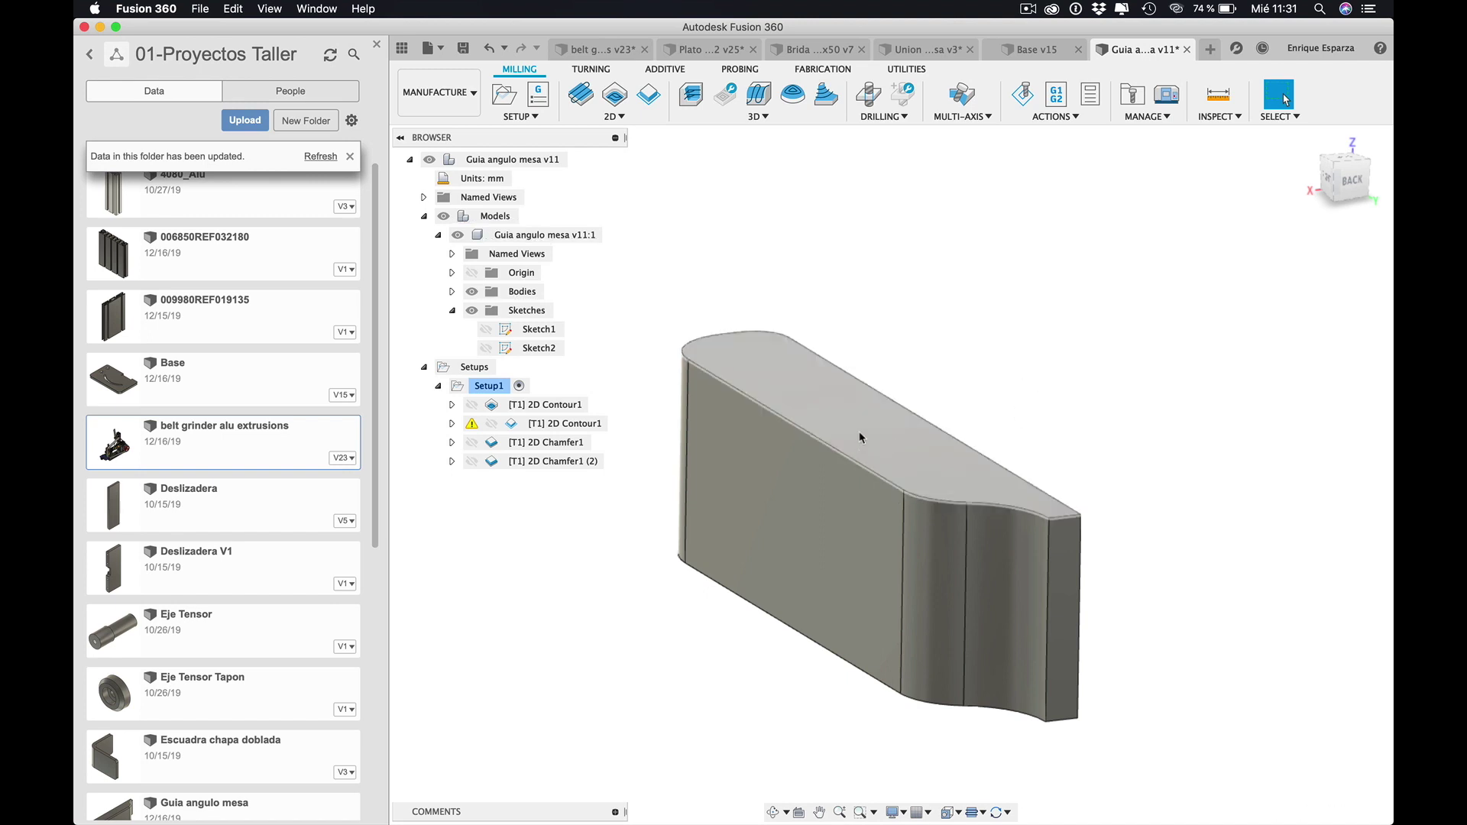
left_click(846, 457)
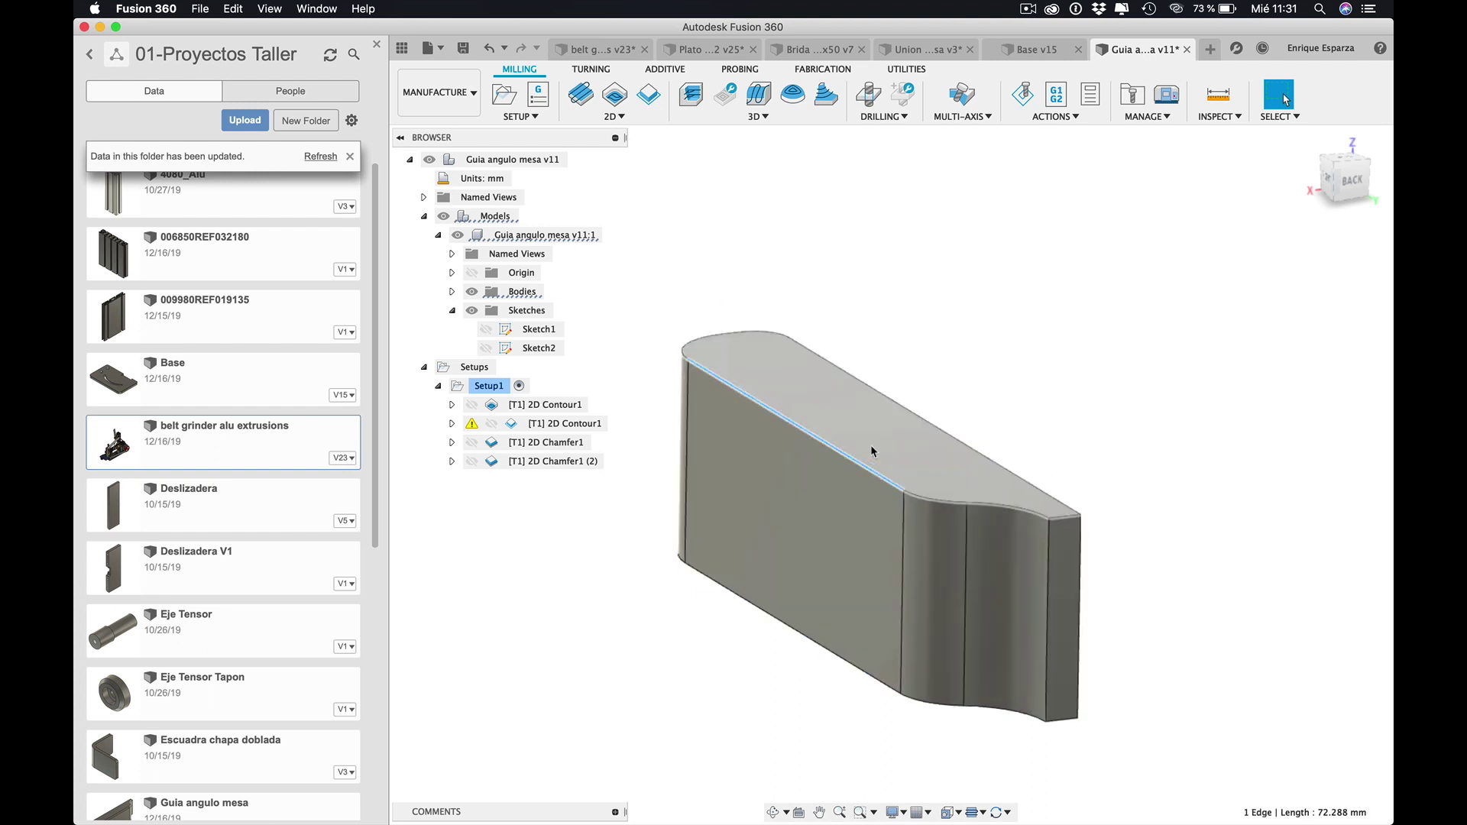
middle_click_drag(950, 354, 682, 317, "shift")
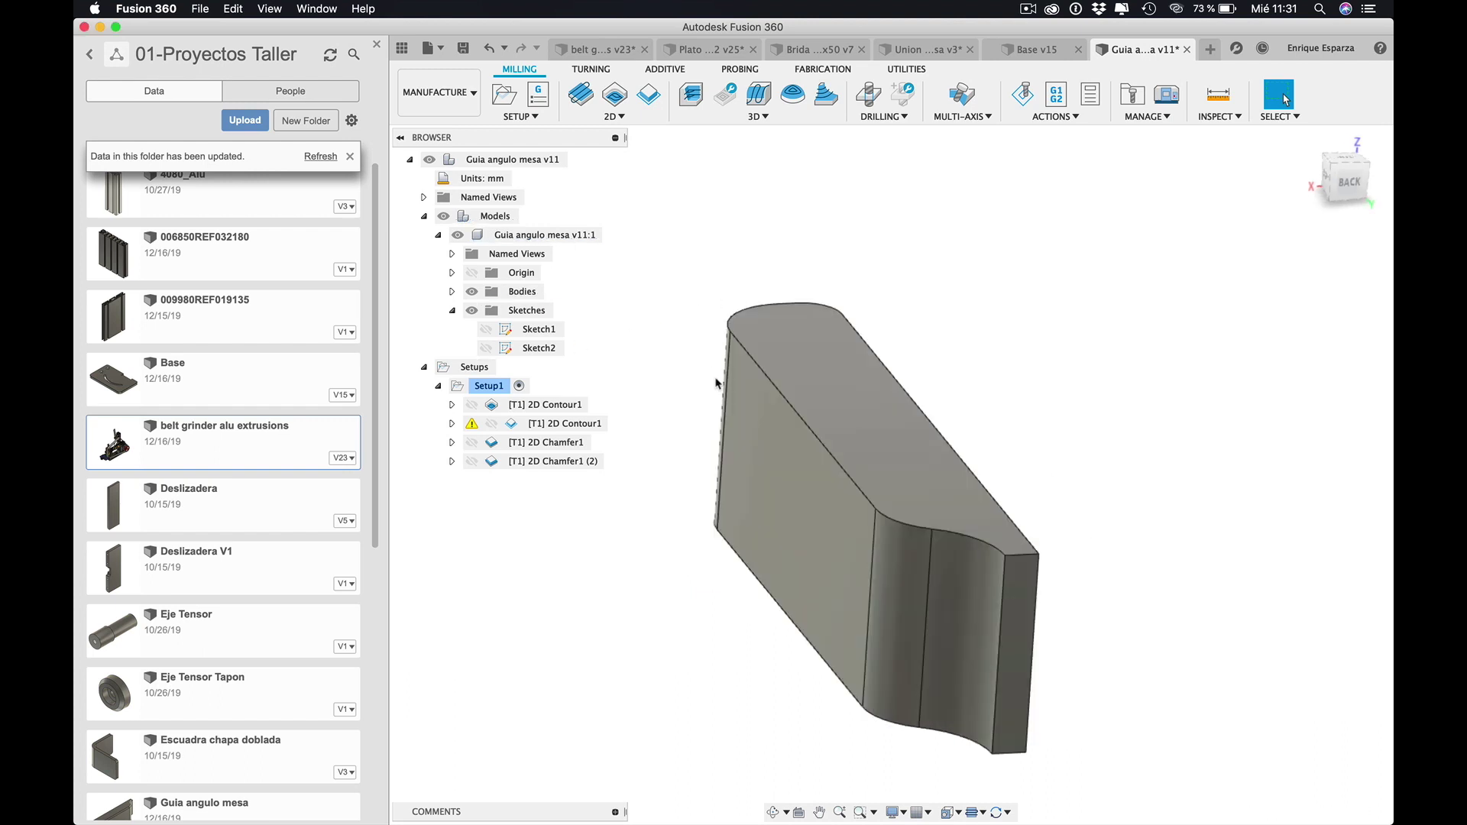
middle_click_drag(717, 382, 710, 382, "shift")
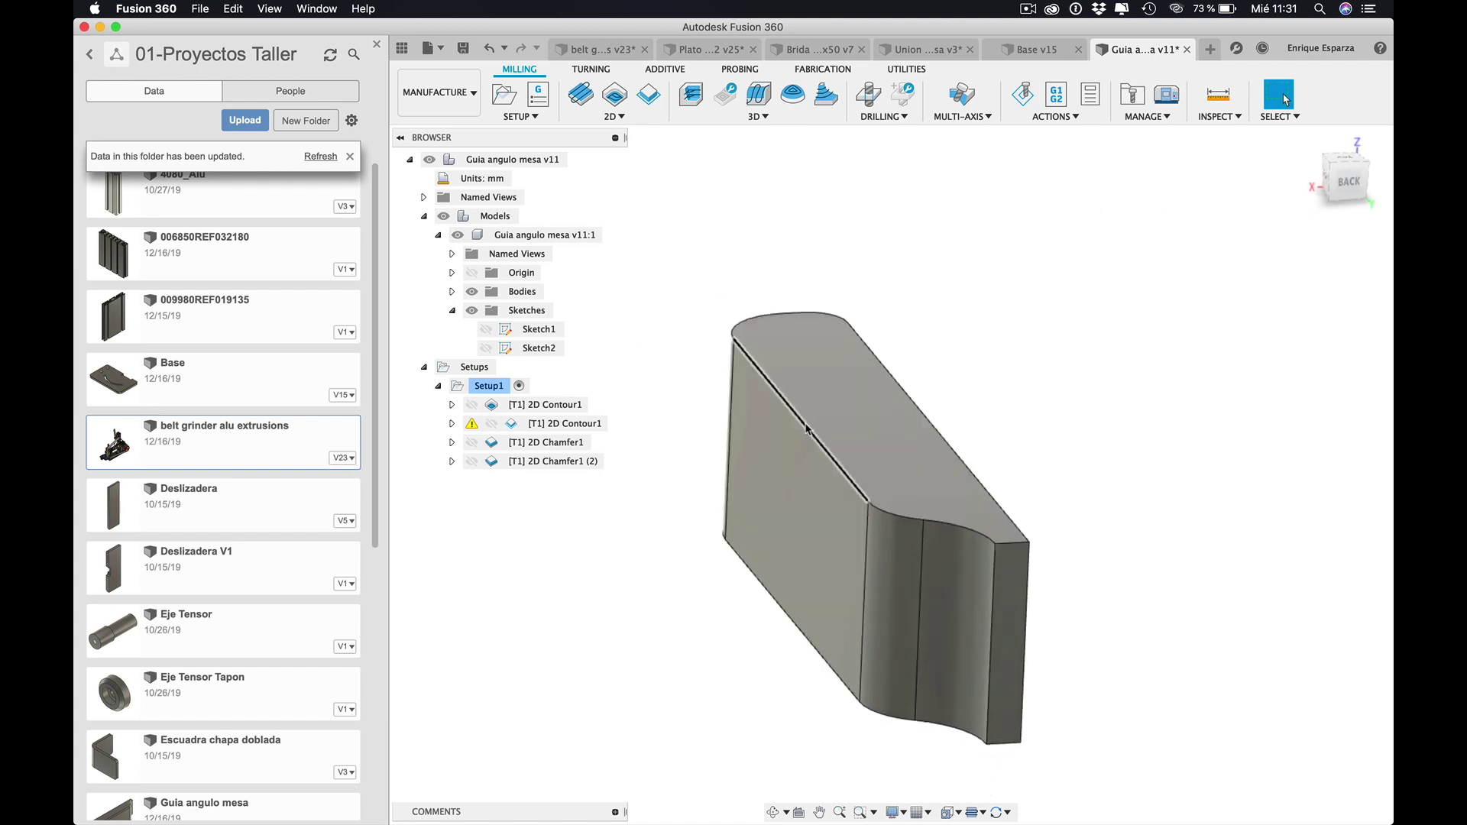
middle_click_drag(826, 465, 819, 463, "shift")
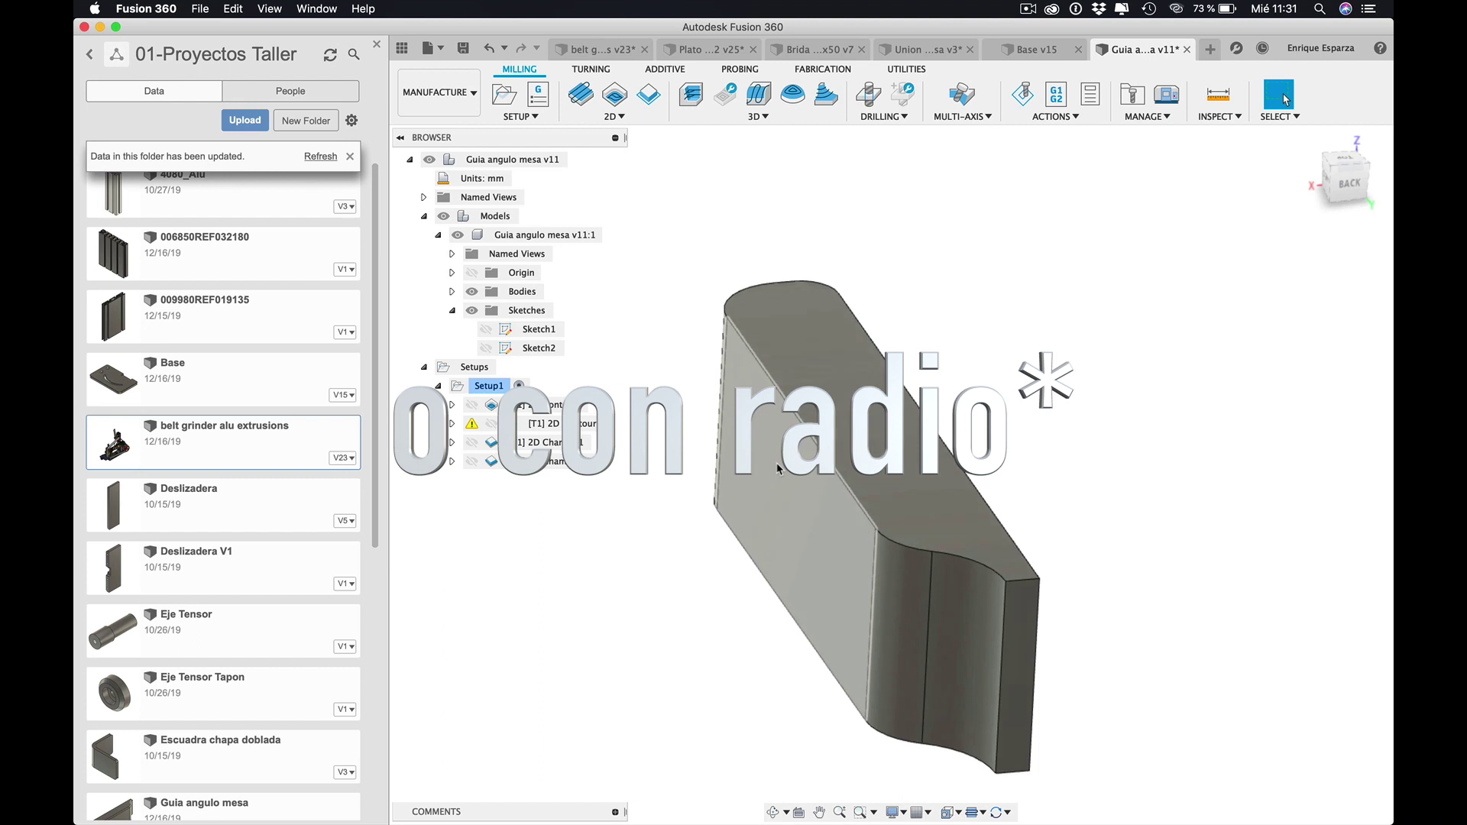
left_click(453, 77)
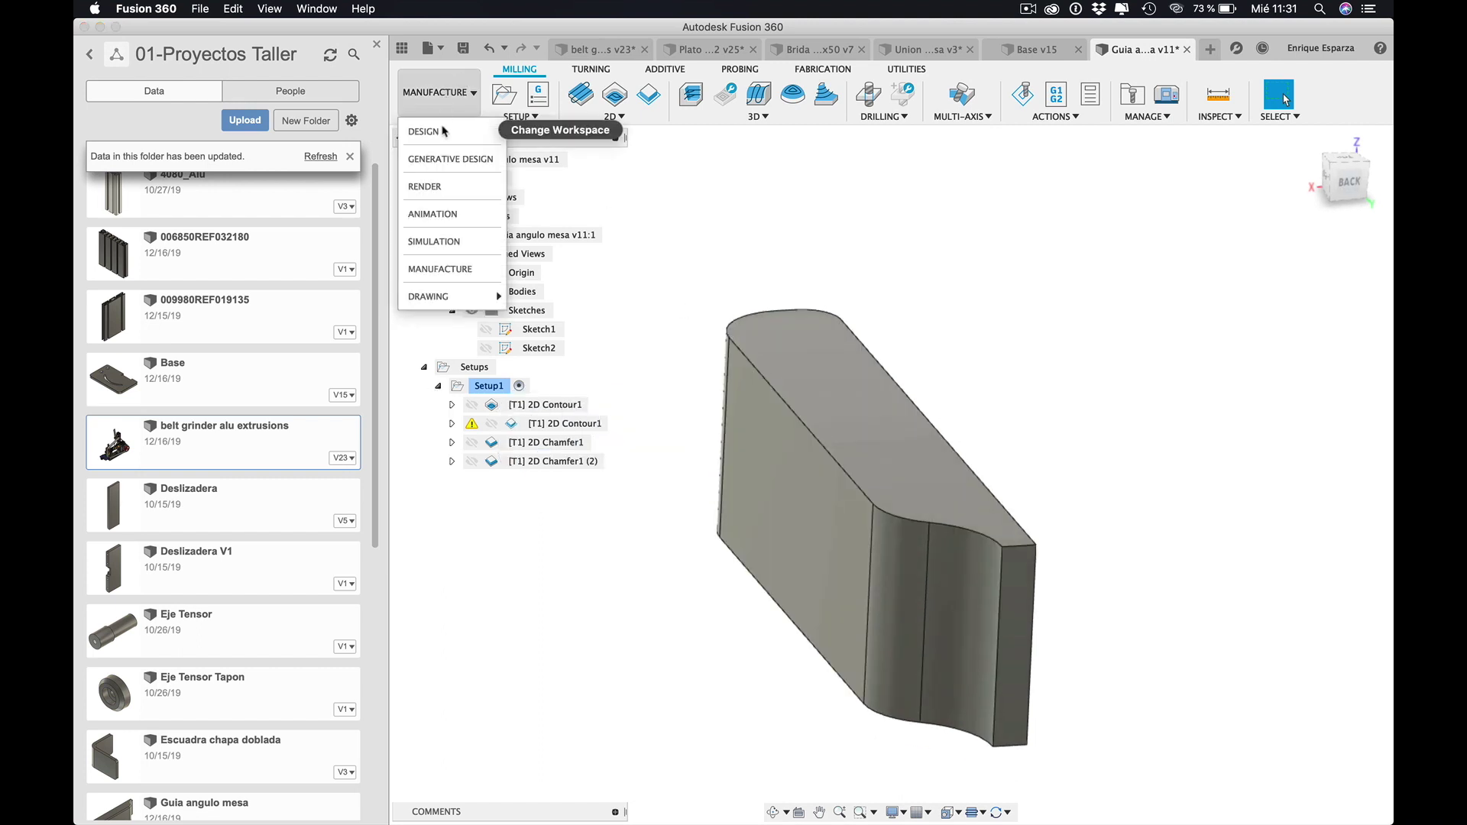
- In the Design workspace, create Sketch4 on the top face with the face outline projected
left_click(451, 124)
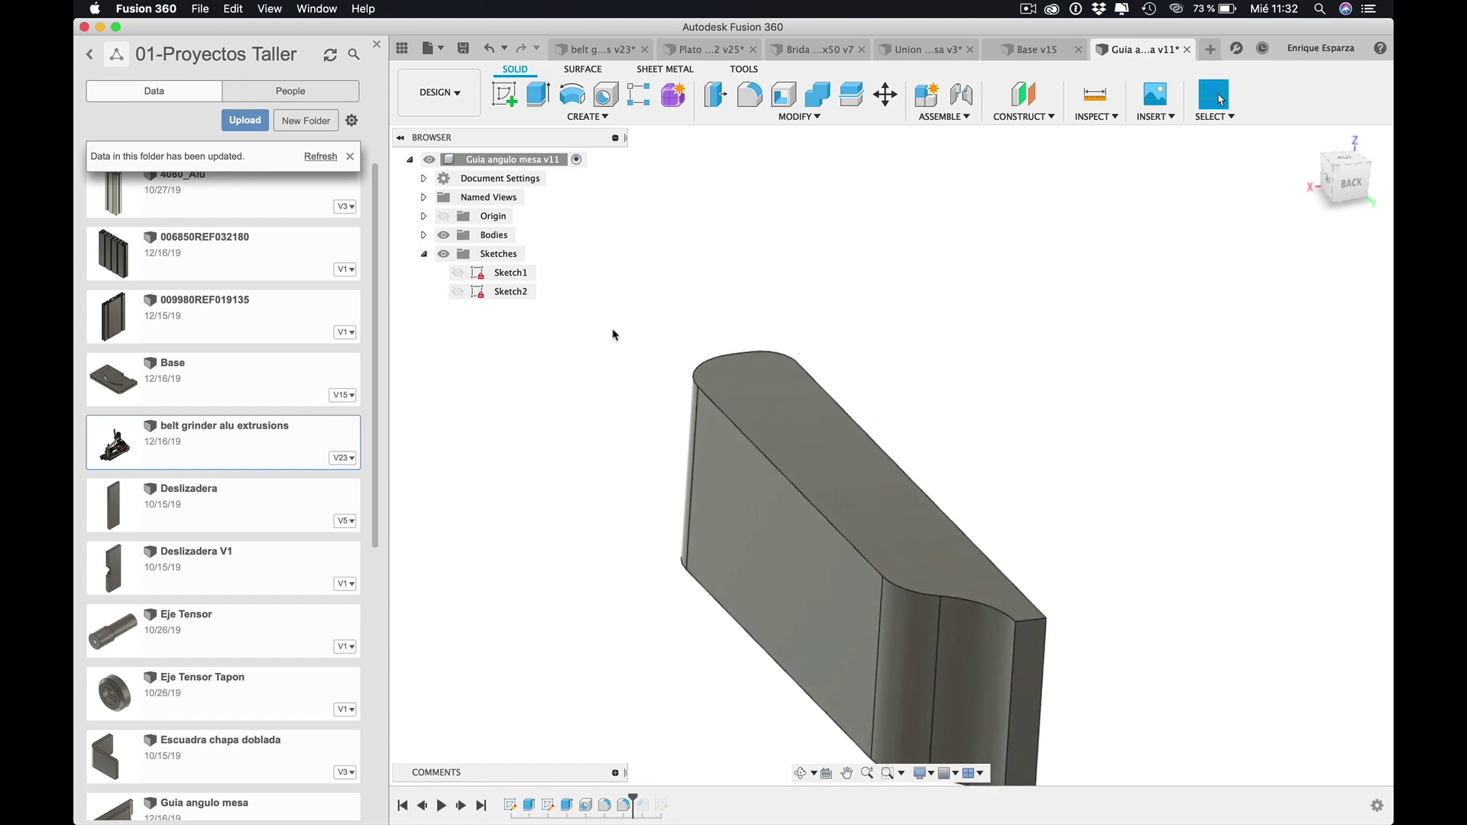
left_click(504, 94)
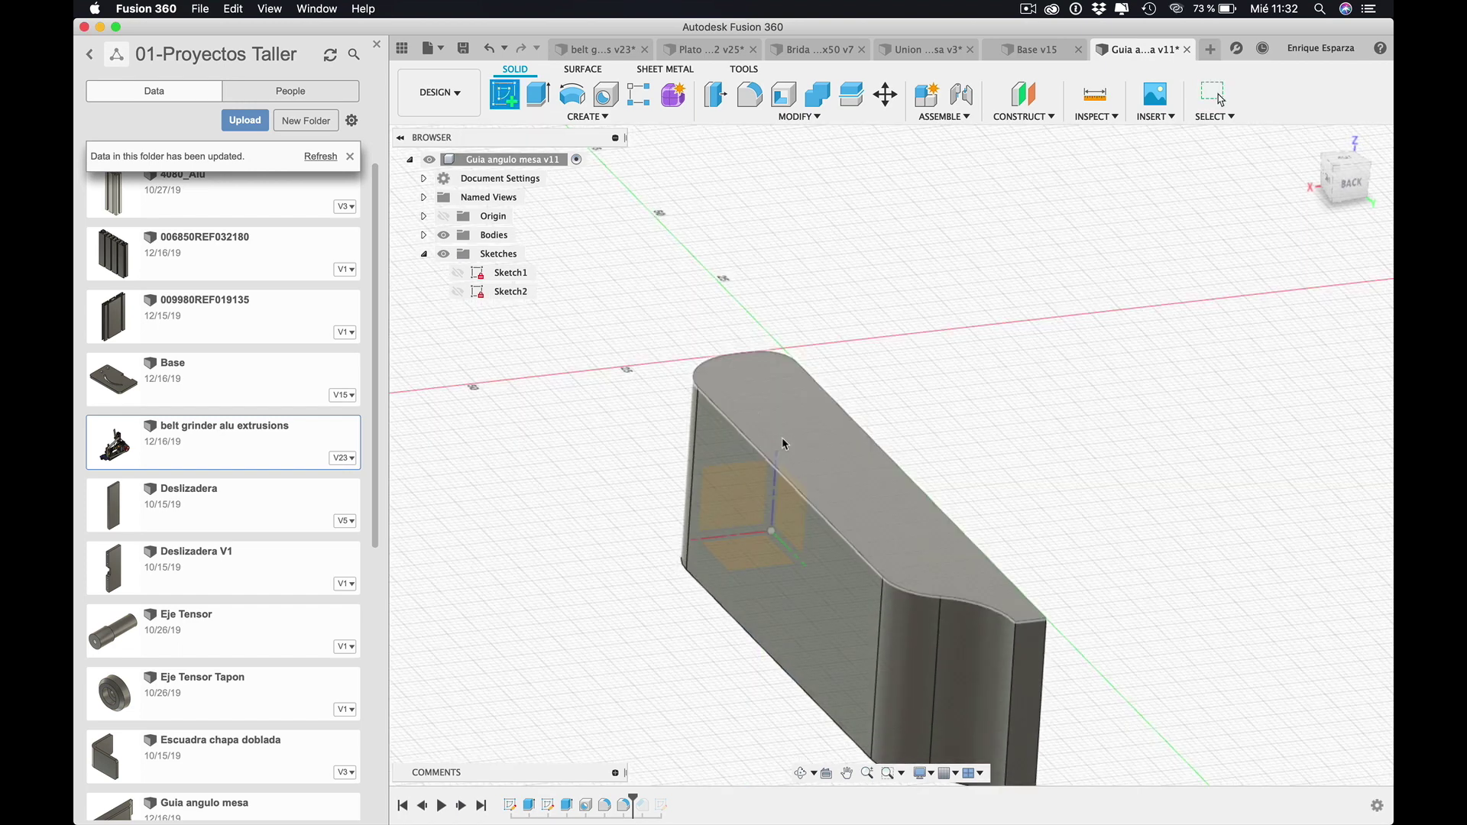
left_click(782, 437)
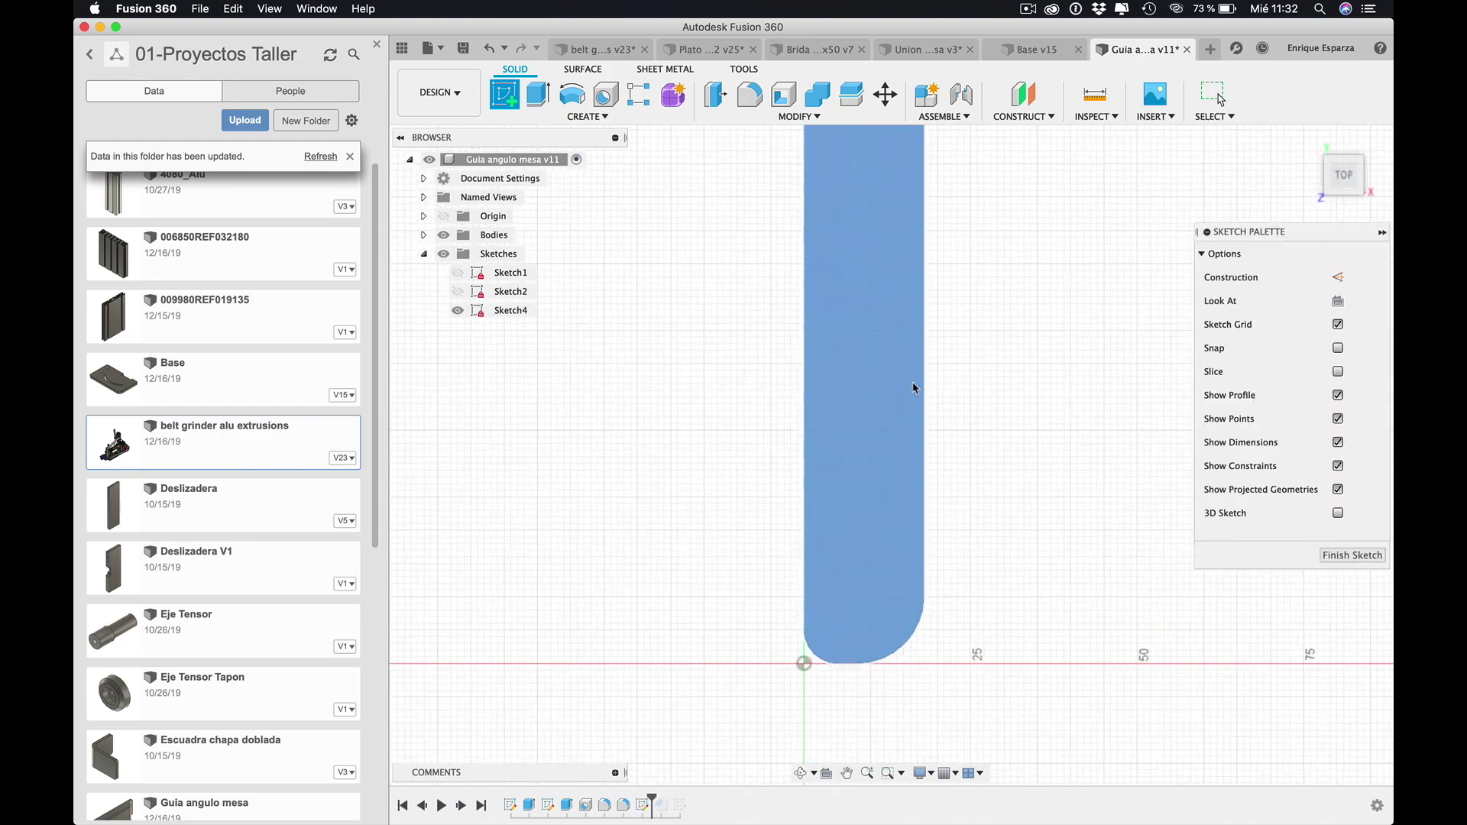
key("p")
left_click(866, 388)
left_click(1308, 343)
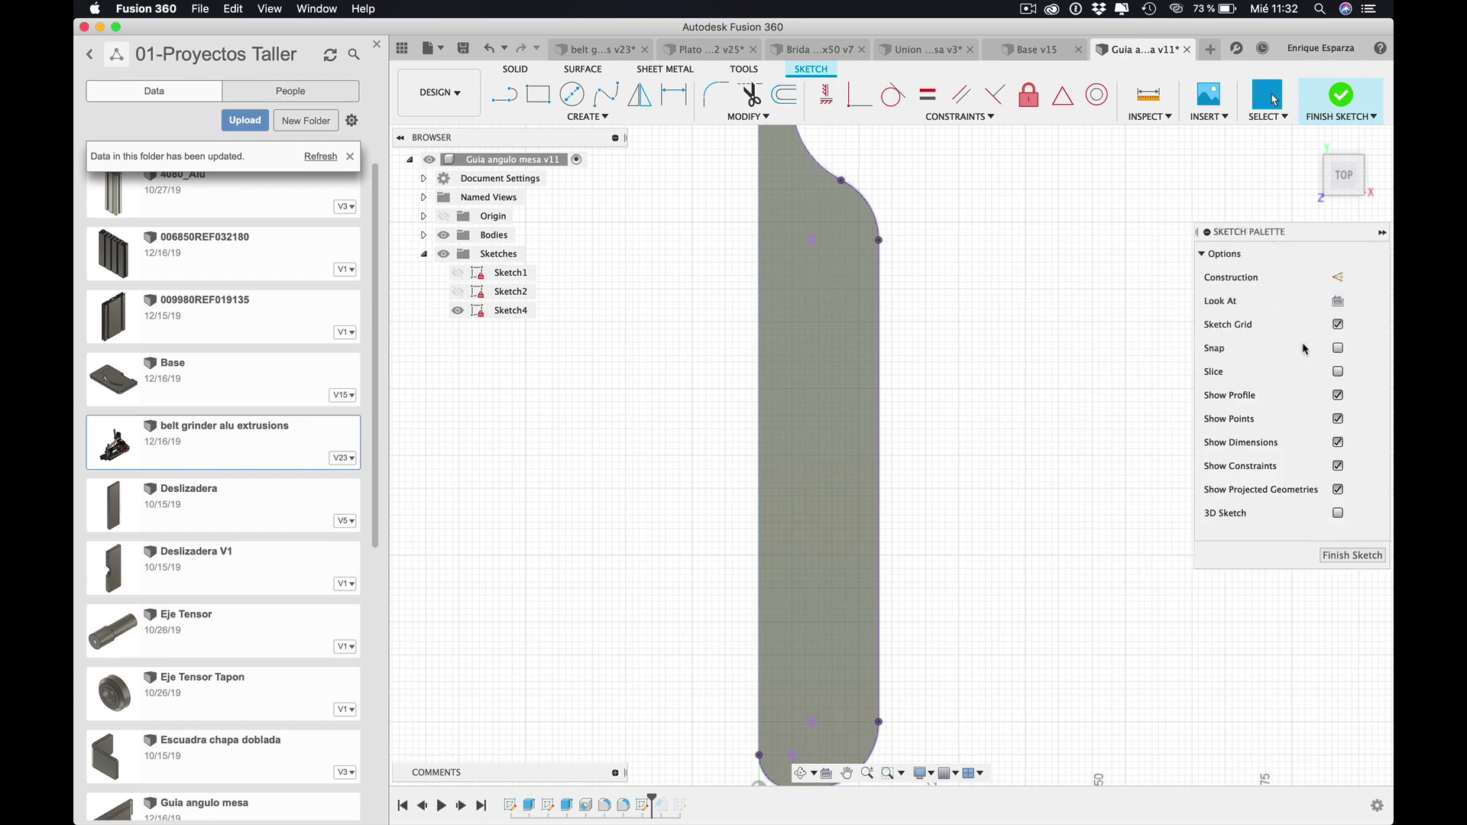
key("Return")
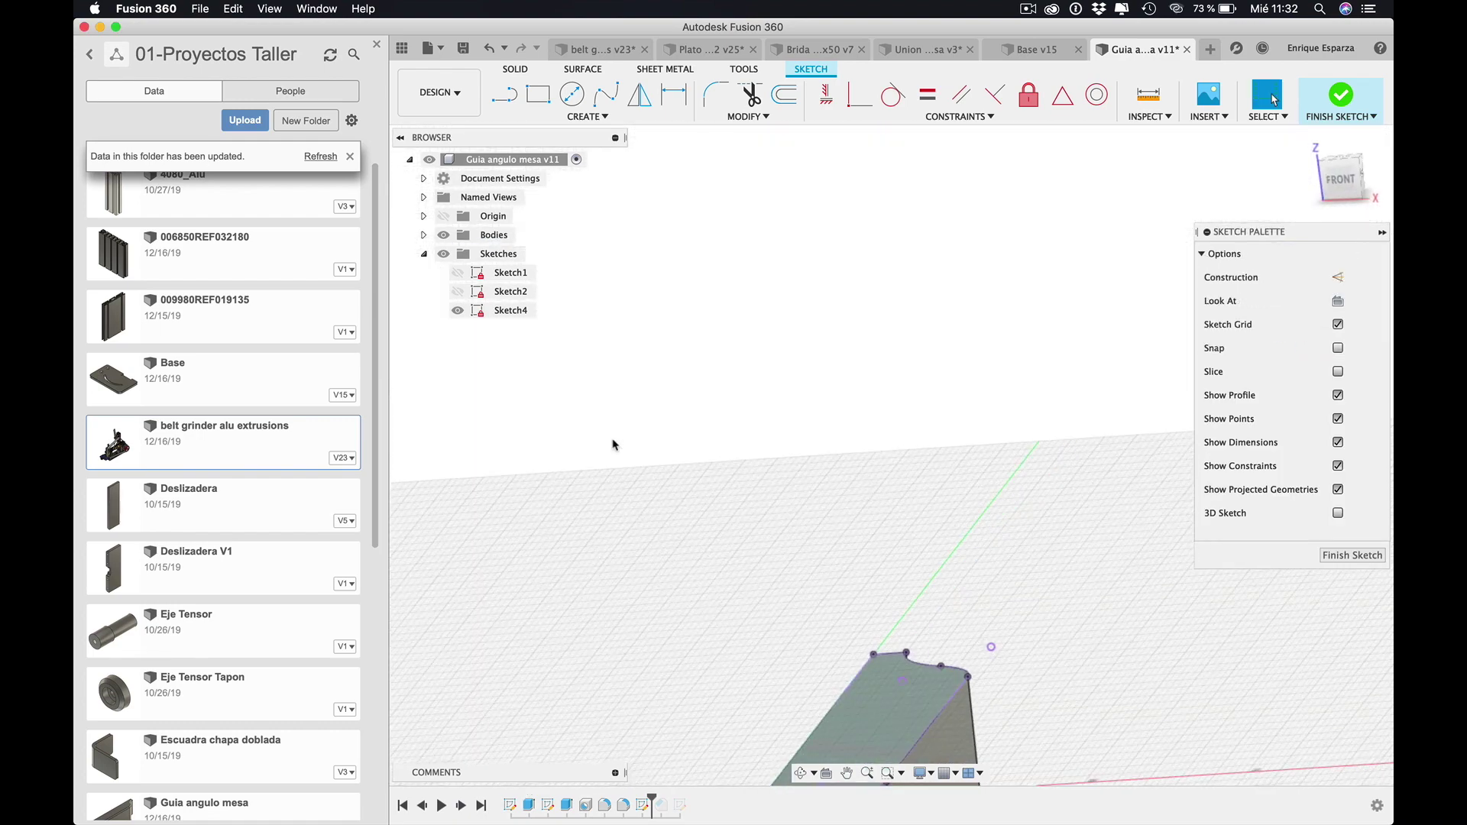
left_click(503, 311)
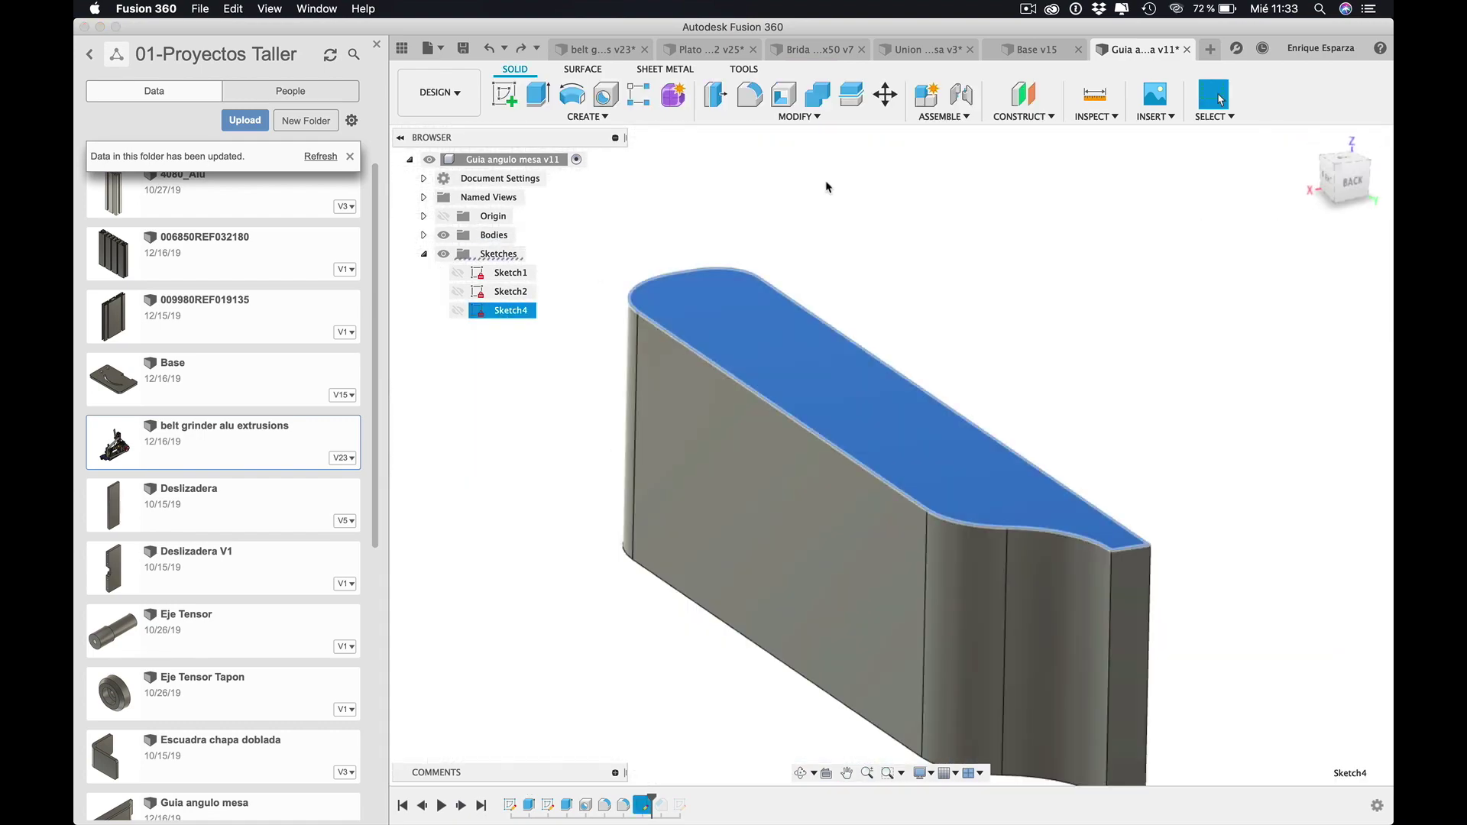
- Fillet the top edge chain and the right-end edge with a 2 mm radius
left_click(789, 196)
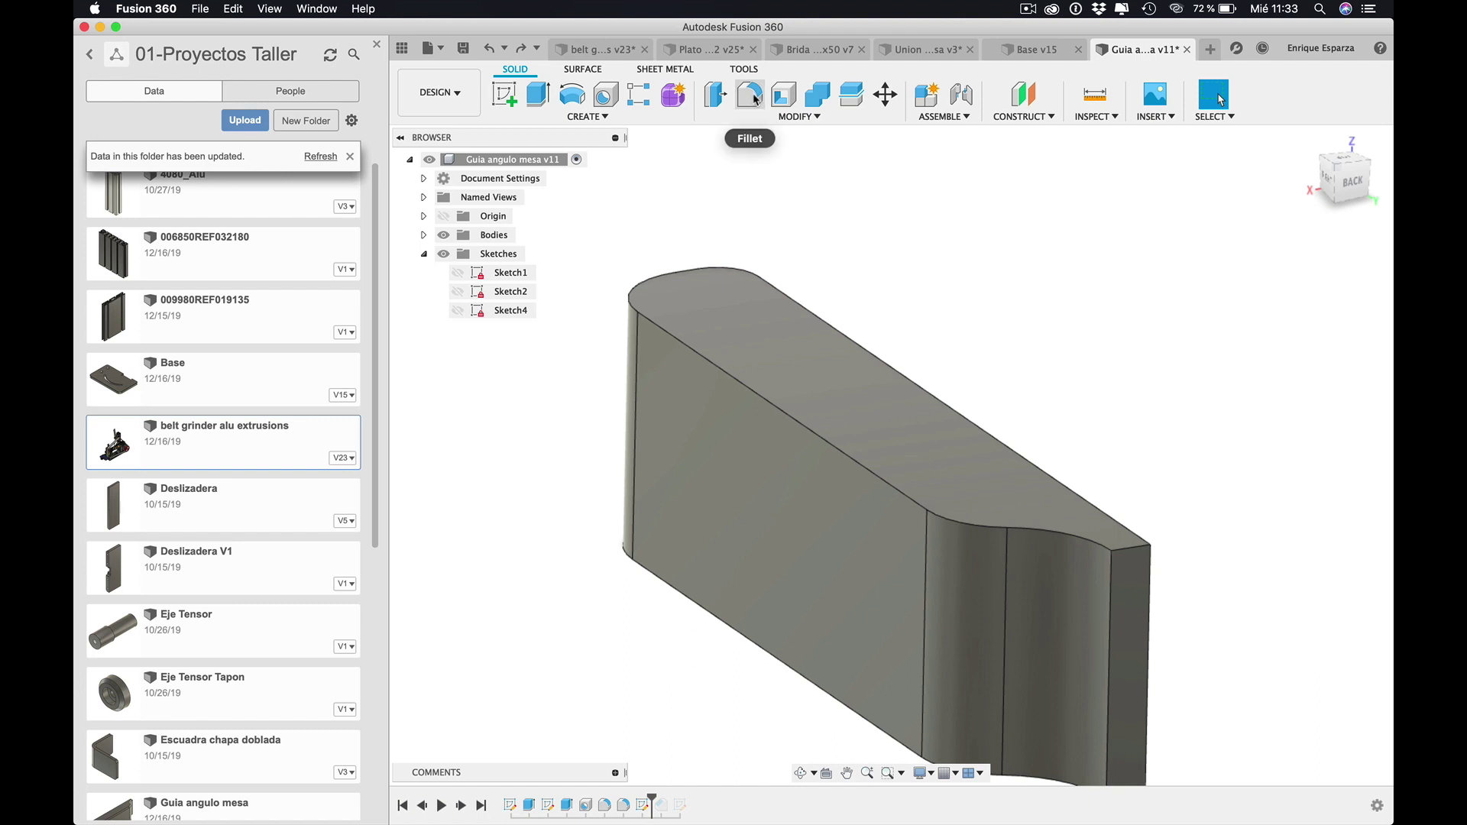
left_click(796, 116)
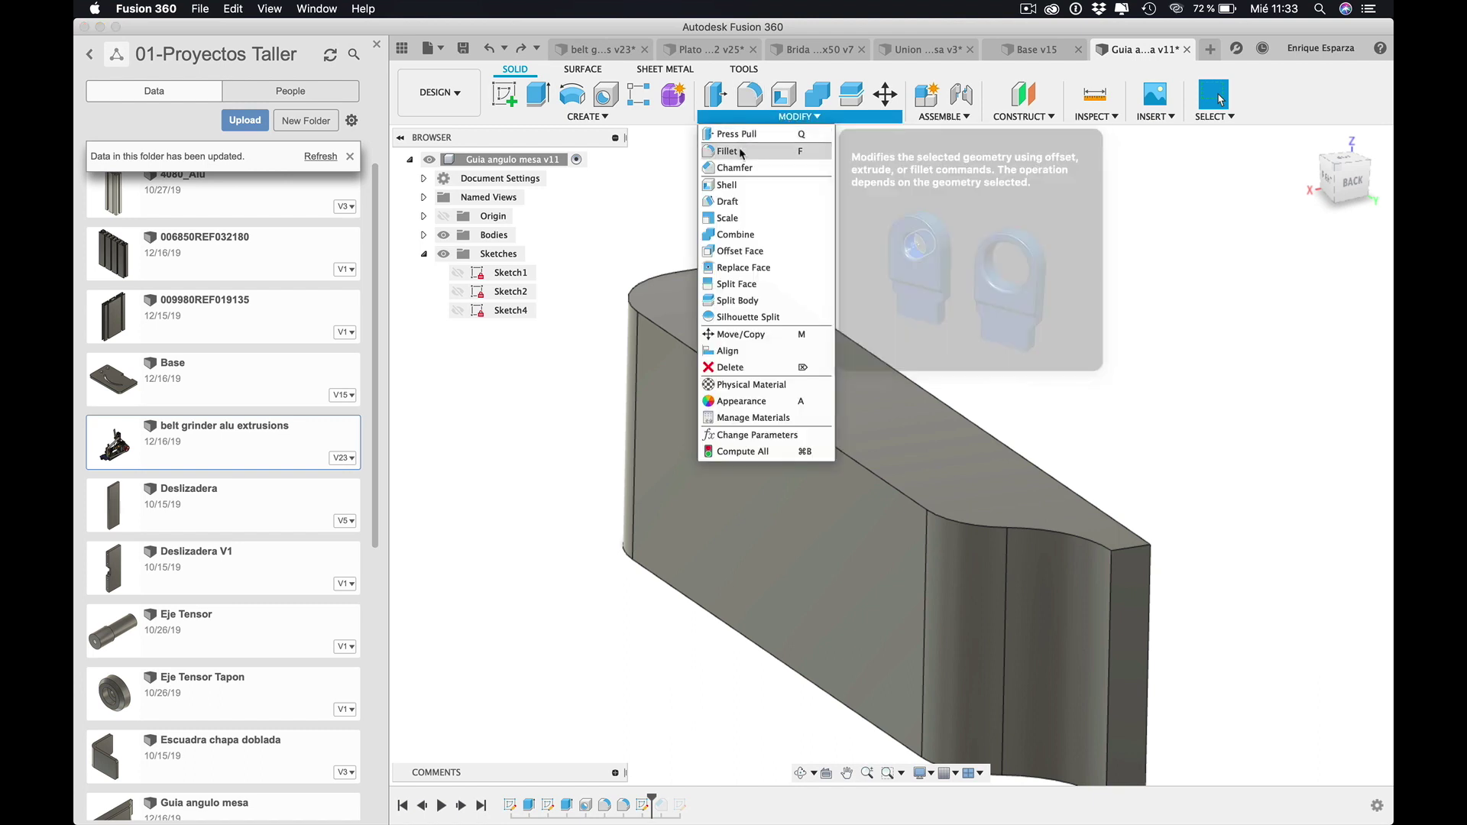
left_click(648, 190)
key("f")
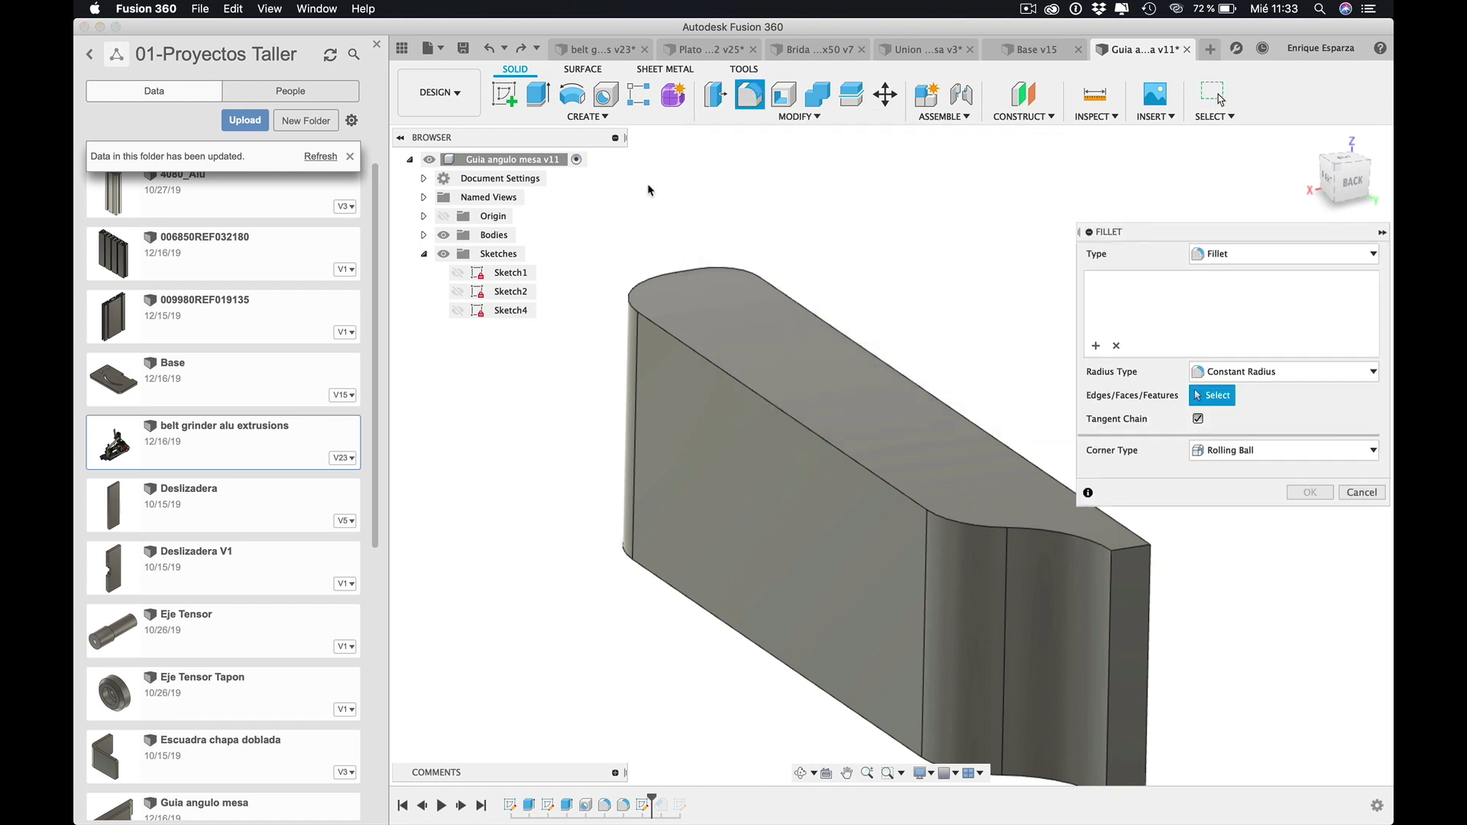
left_click(715, 365)
type("2")
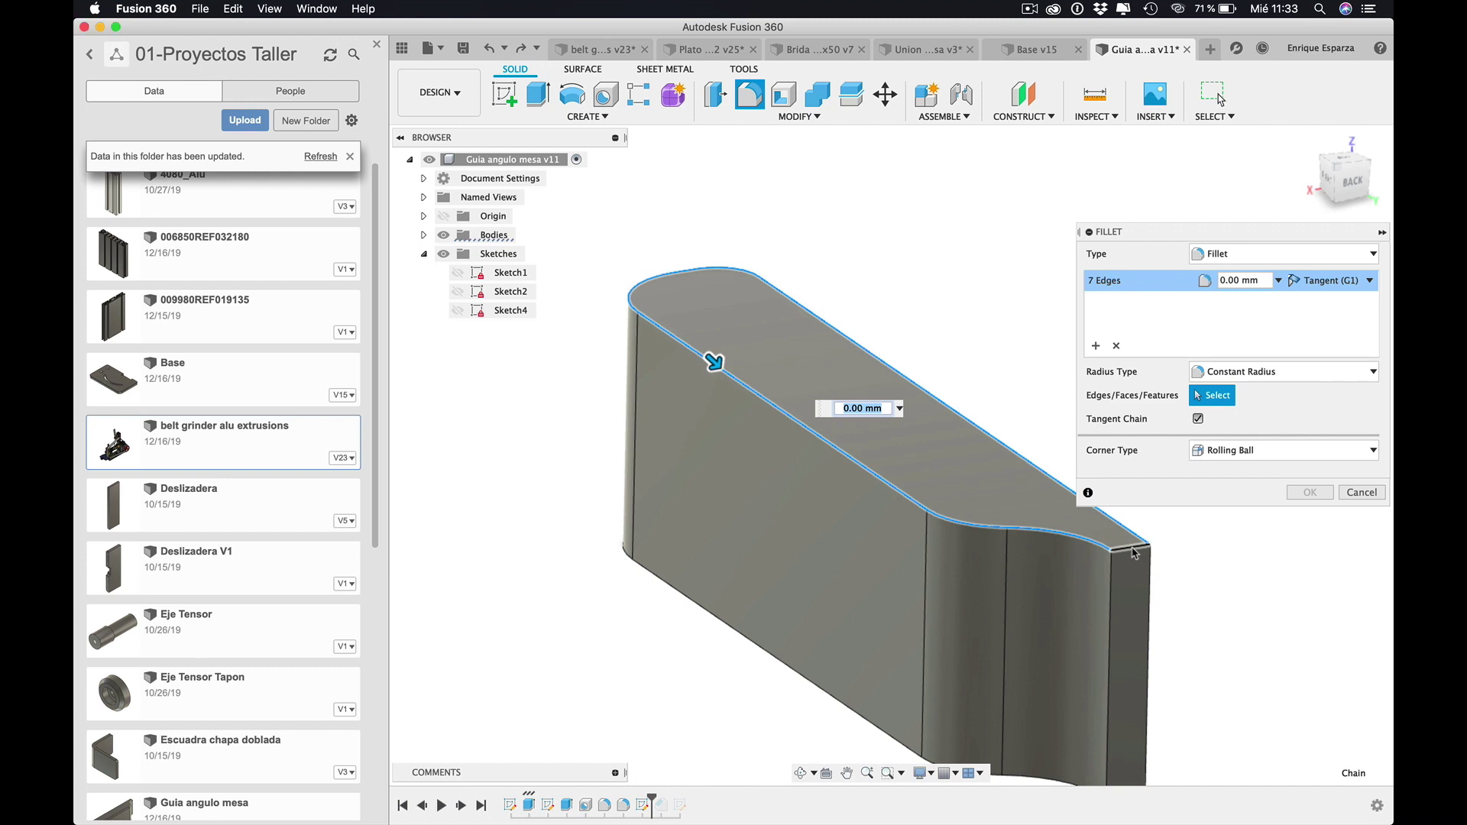
left_click(1137, 547)
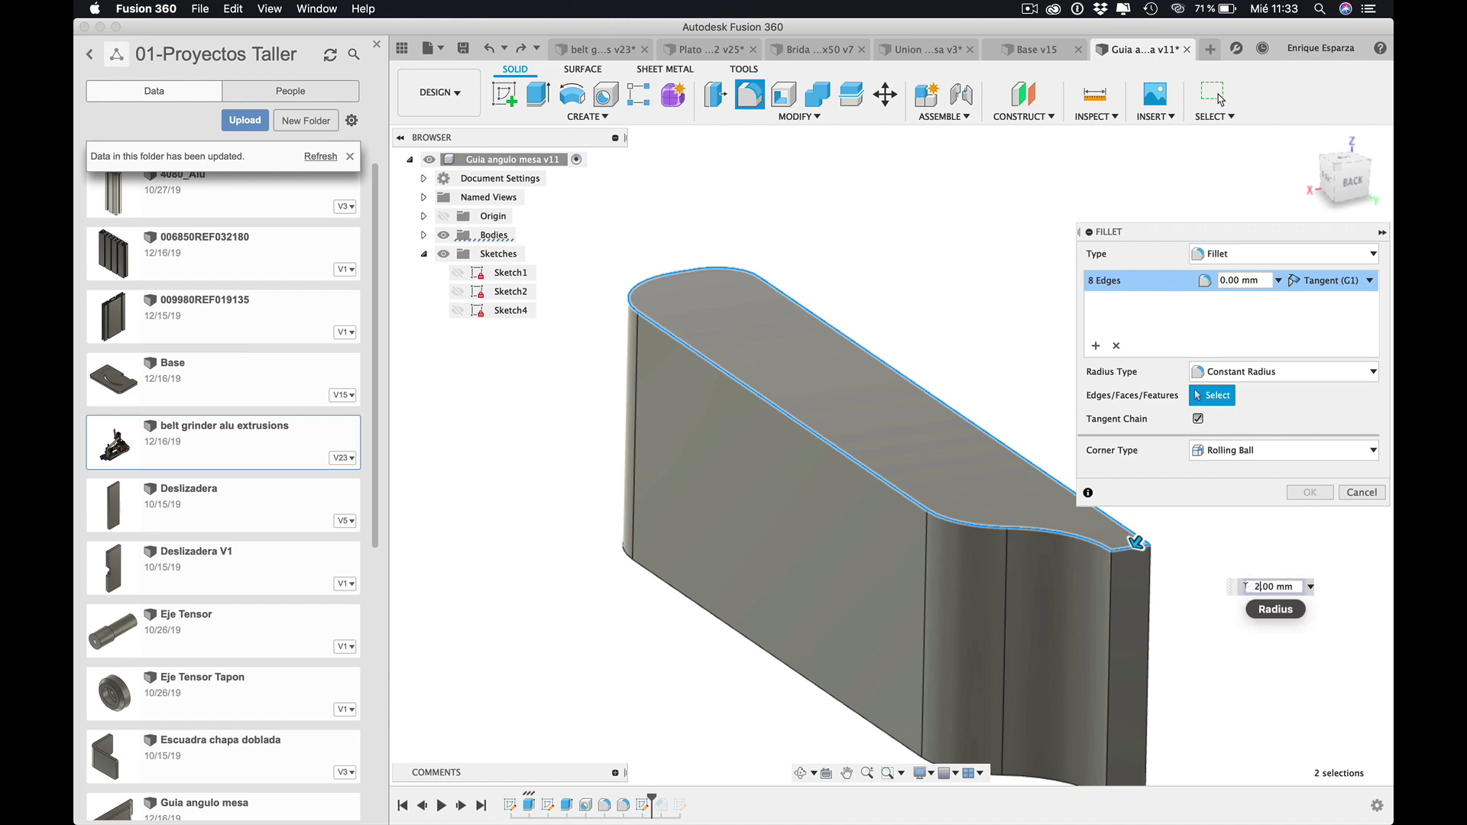
left_click(1309, 493)
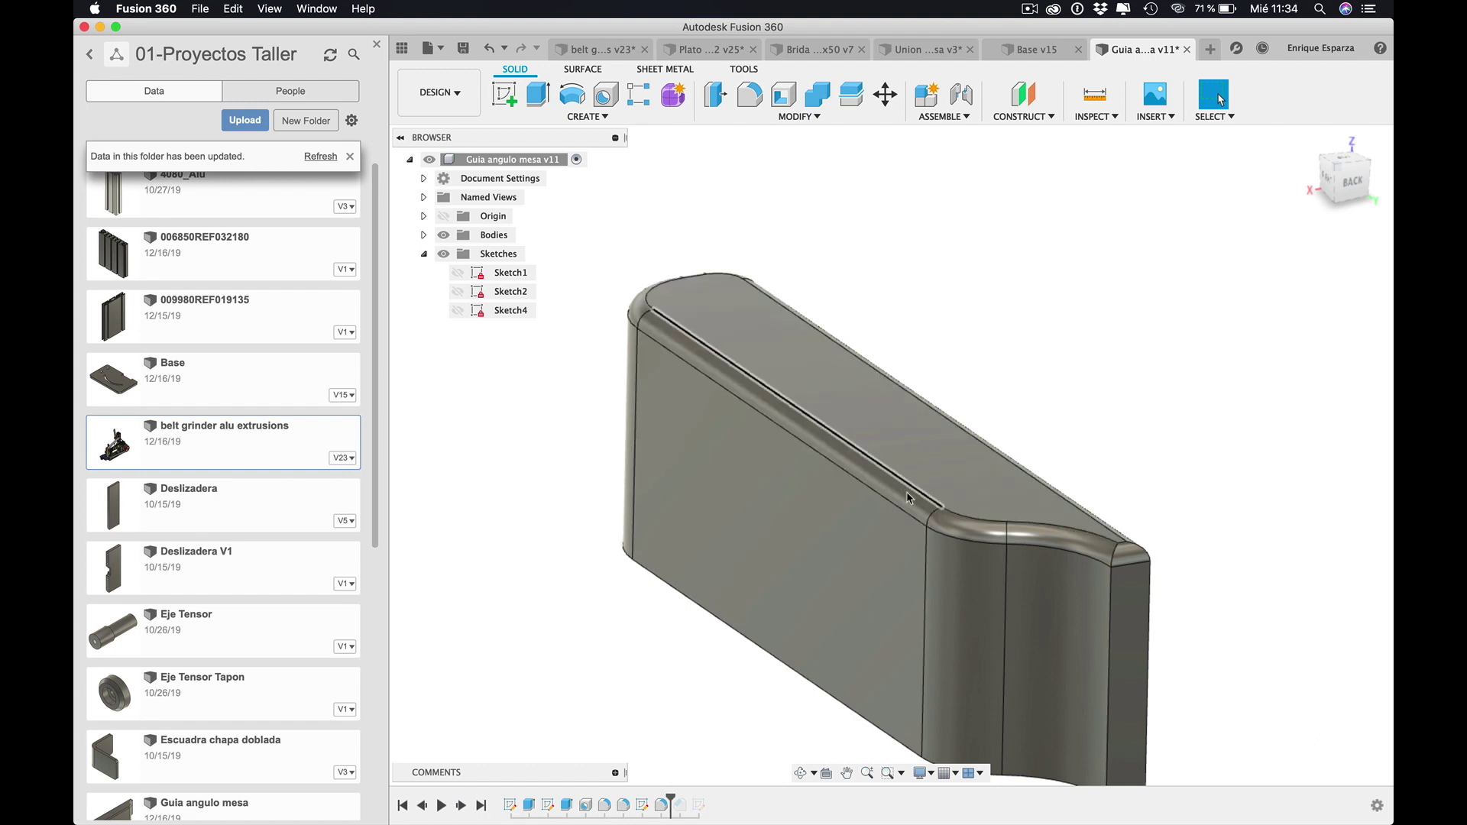
- Inspect the rounded edges and return to the Manufacture workspace
middle_click_drag(876, 483, 911, 502, "shift")
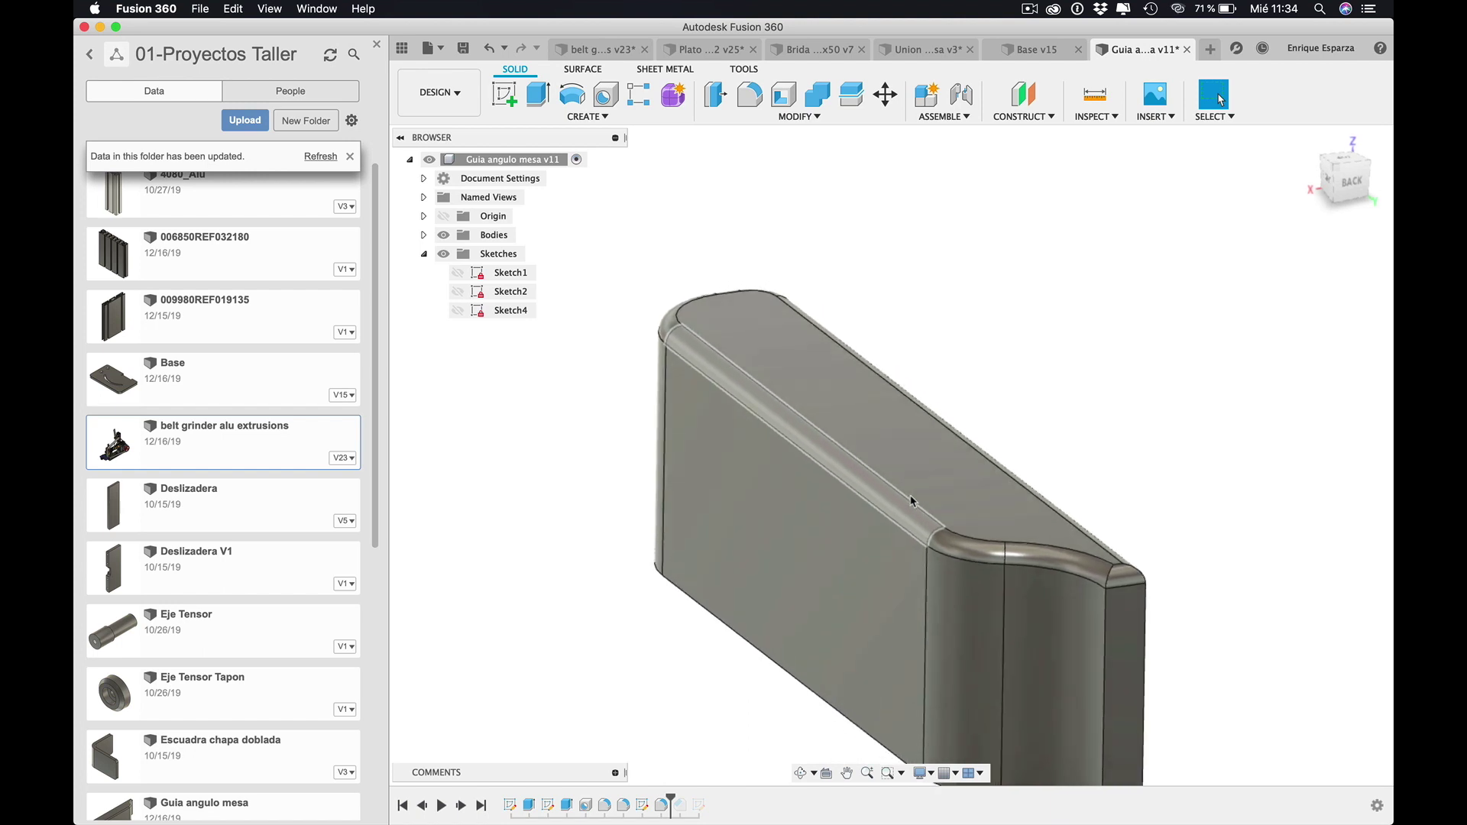
left_click(437, 92)
left_click(474, 269)
left_click(984, 296)
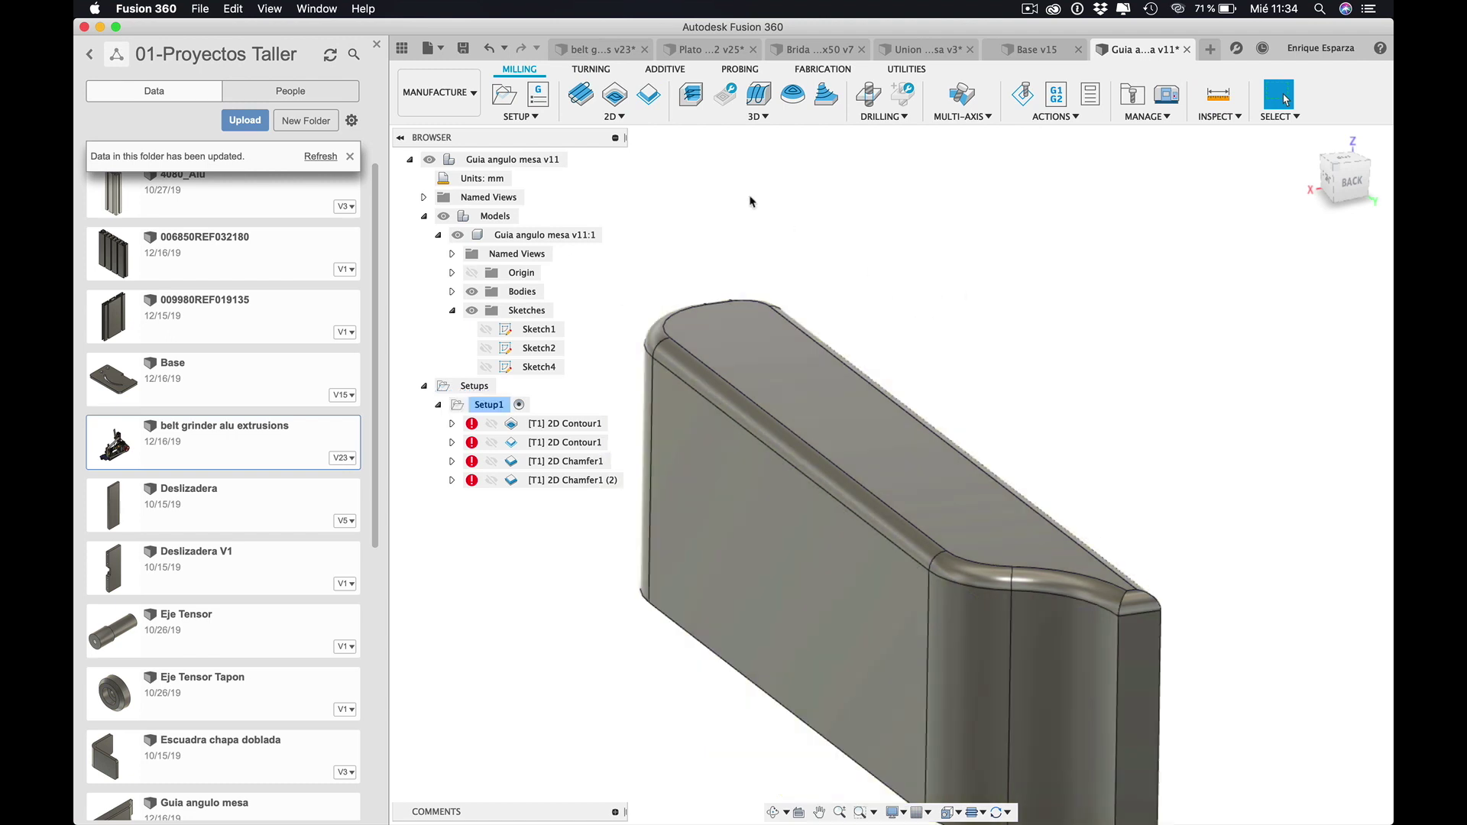
- Create a 2D Contour3 operation following Sketch4's projected outline
left_click(614, 114)
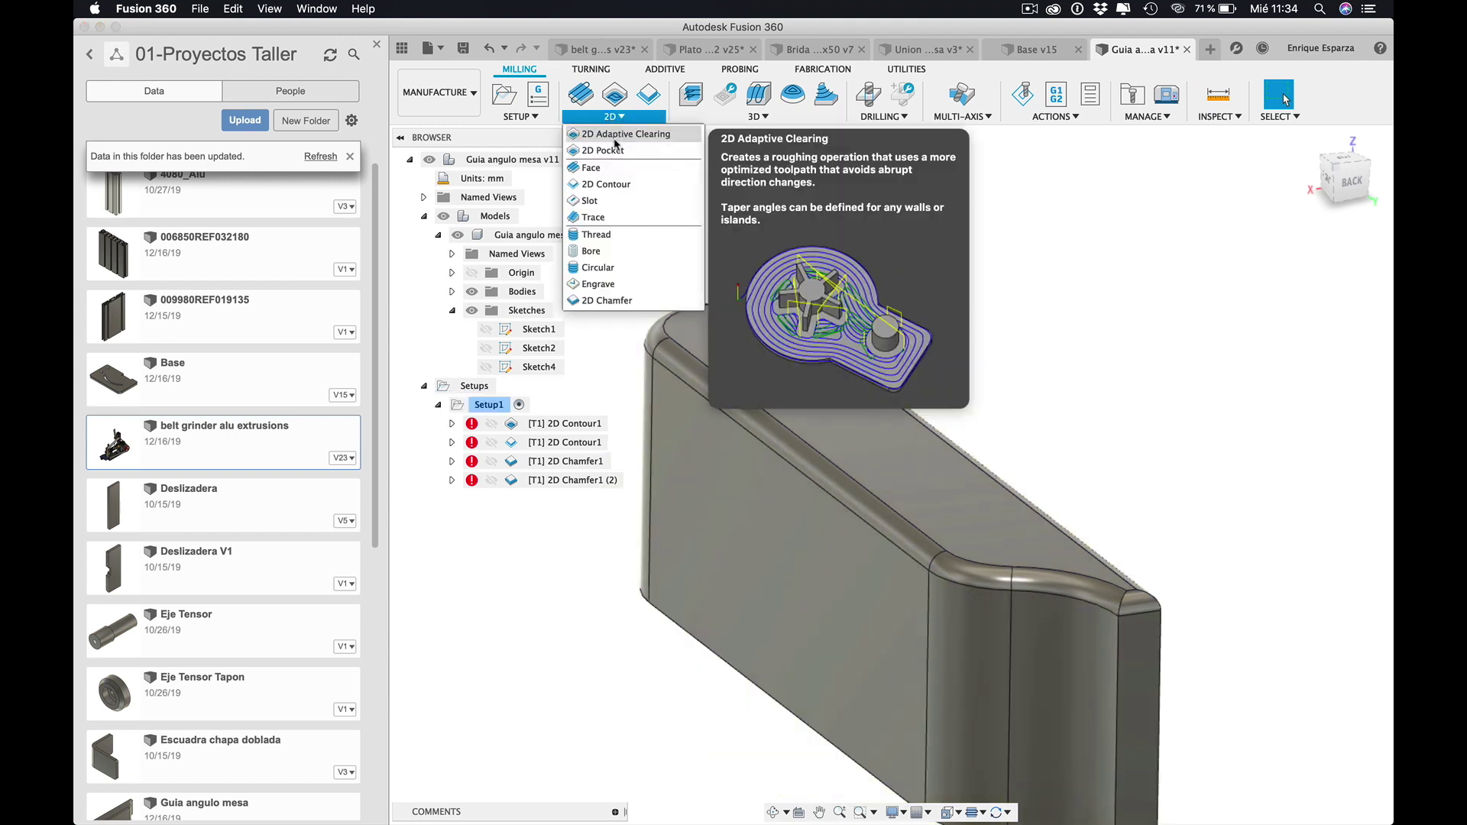
left_click(616, 187)
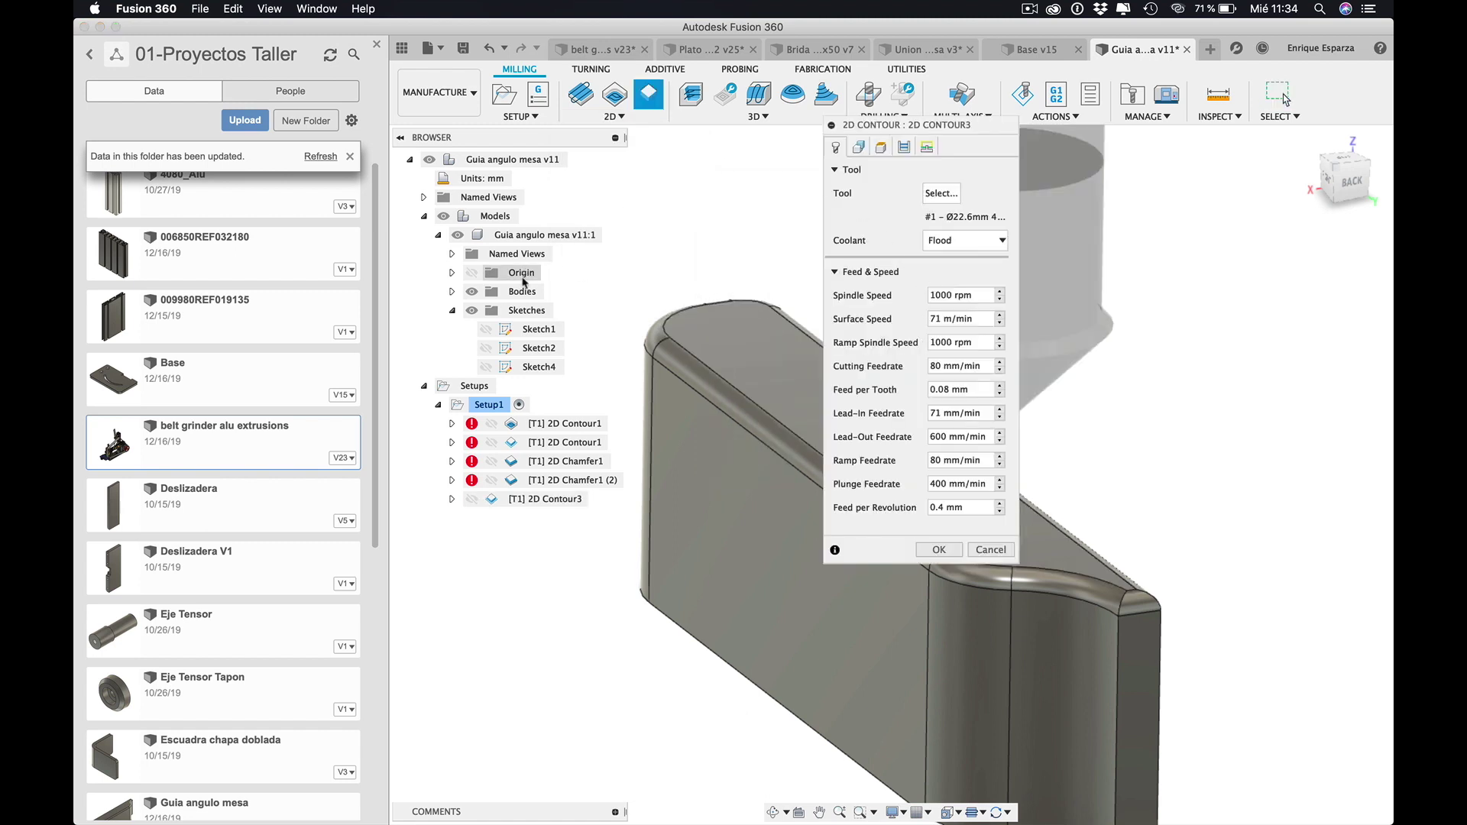
left_click(486, 366)
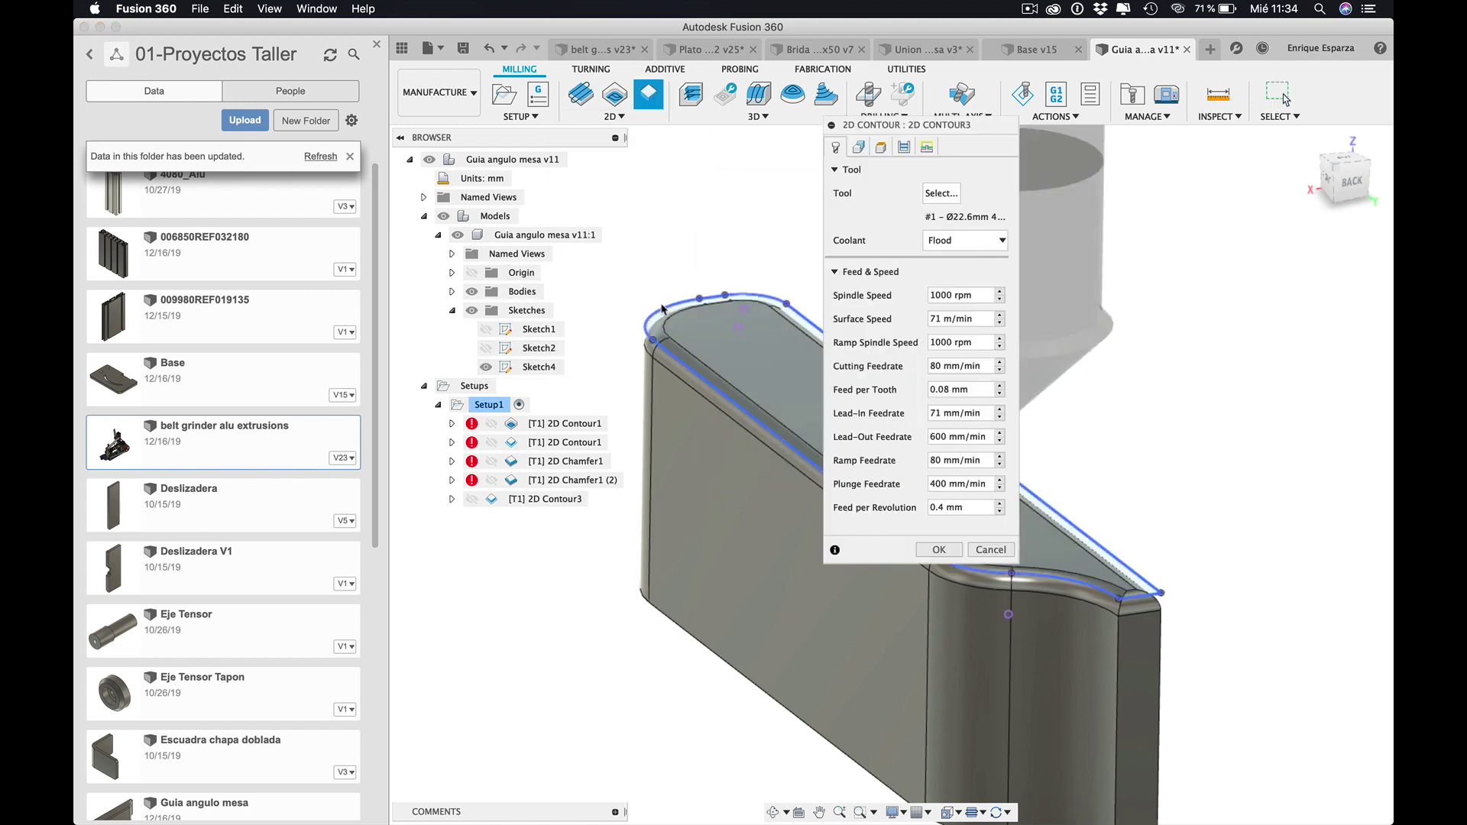
left_click(662, 308)
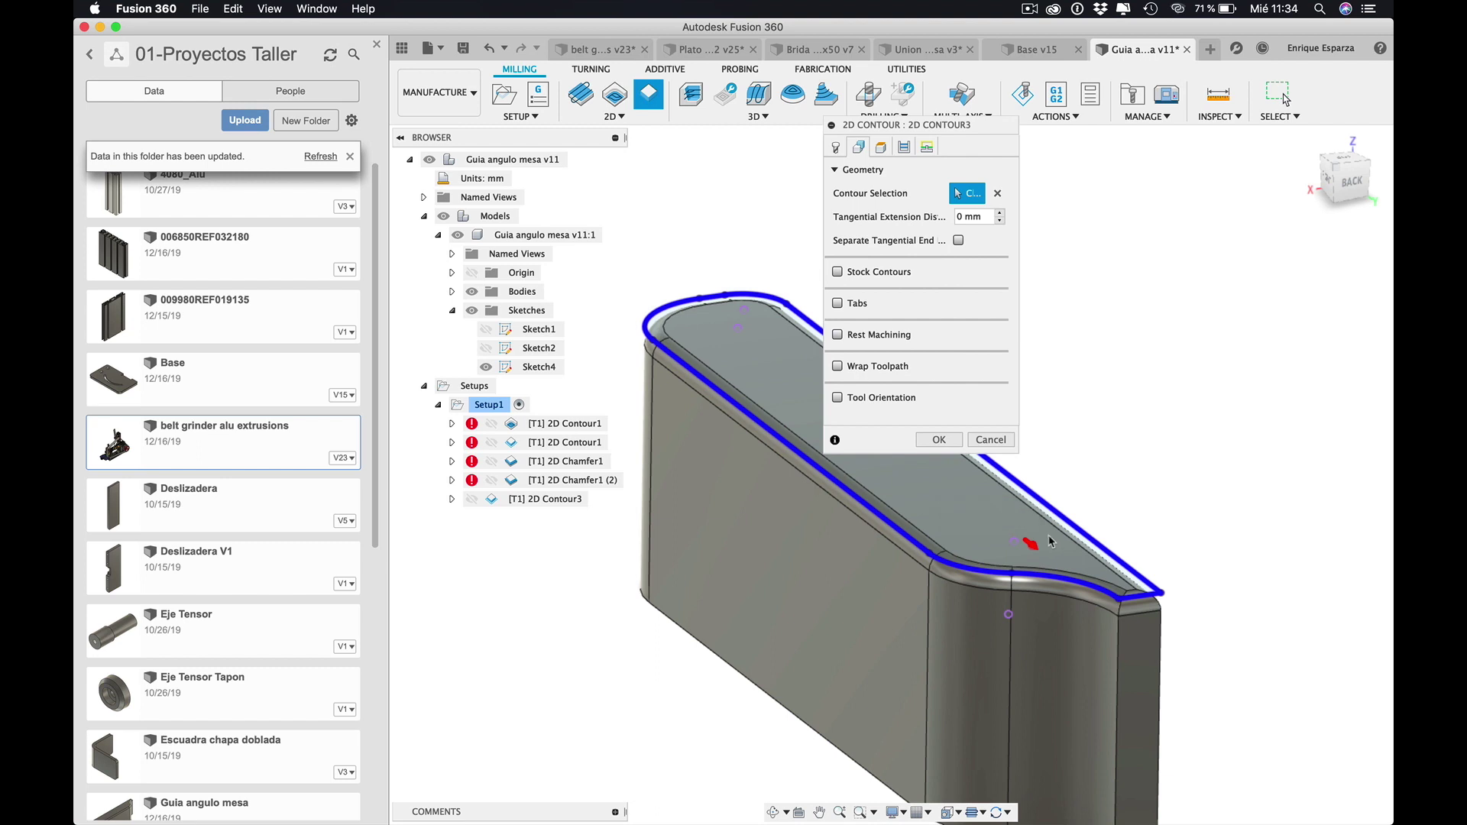
middle_click_drag(1051, 541, 1014, 593, "shift")
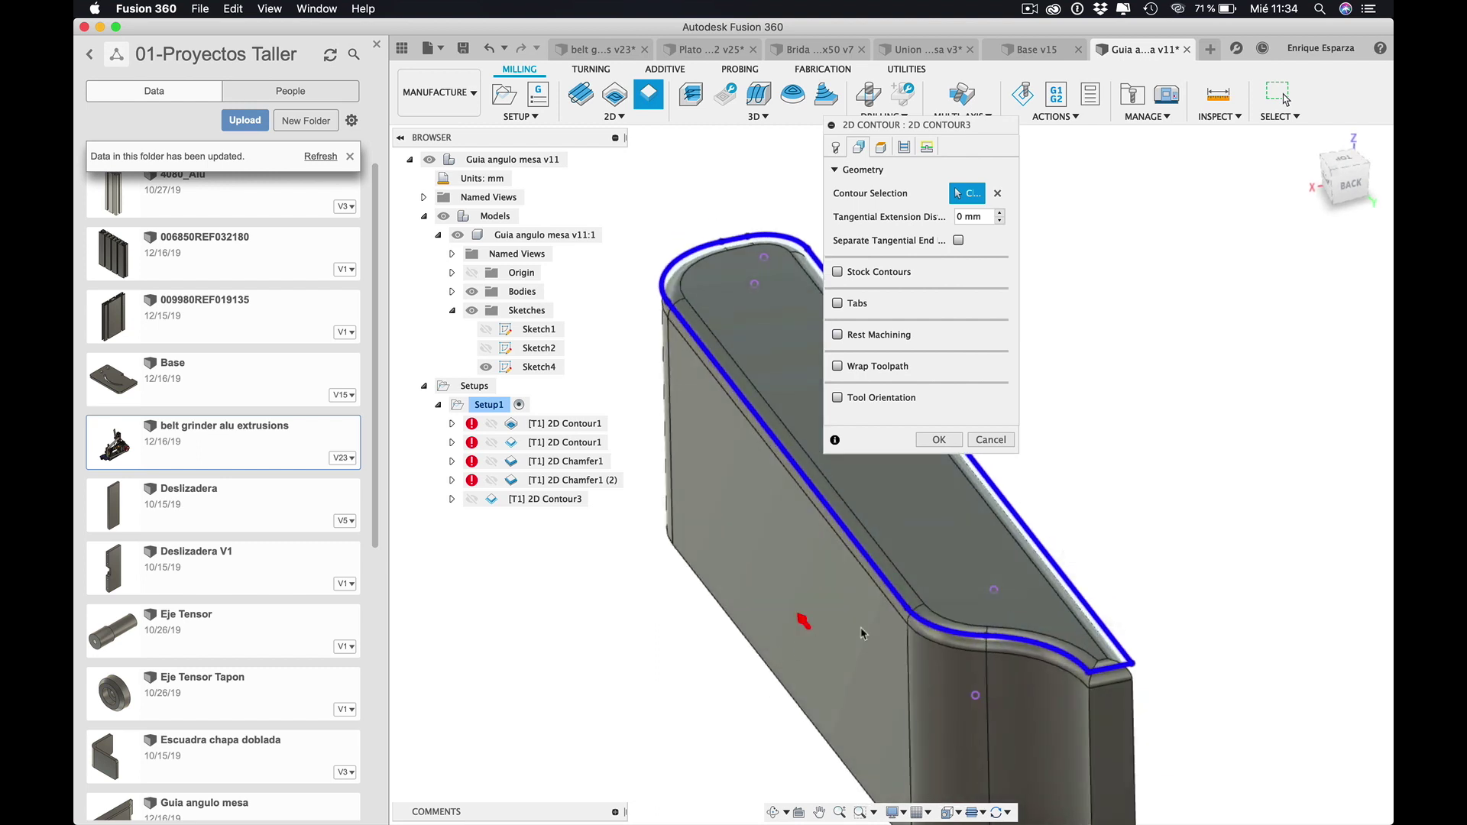
mouse_move(1097, 517)
middle_mouse_down("shift")
mouse_move(991, 664)
mouse_move(970, 617)
middle_mouse_up("shift")
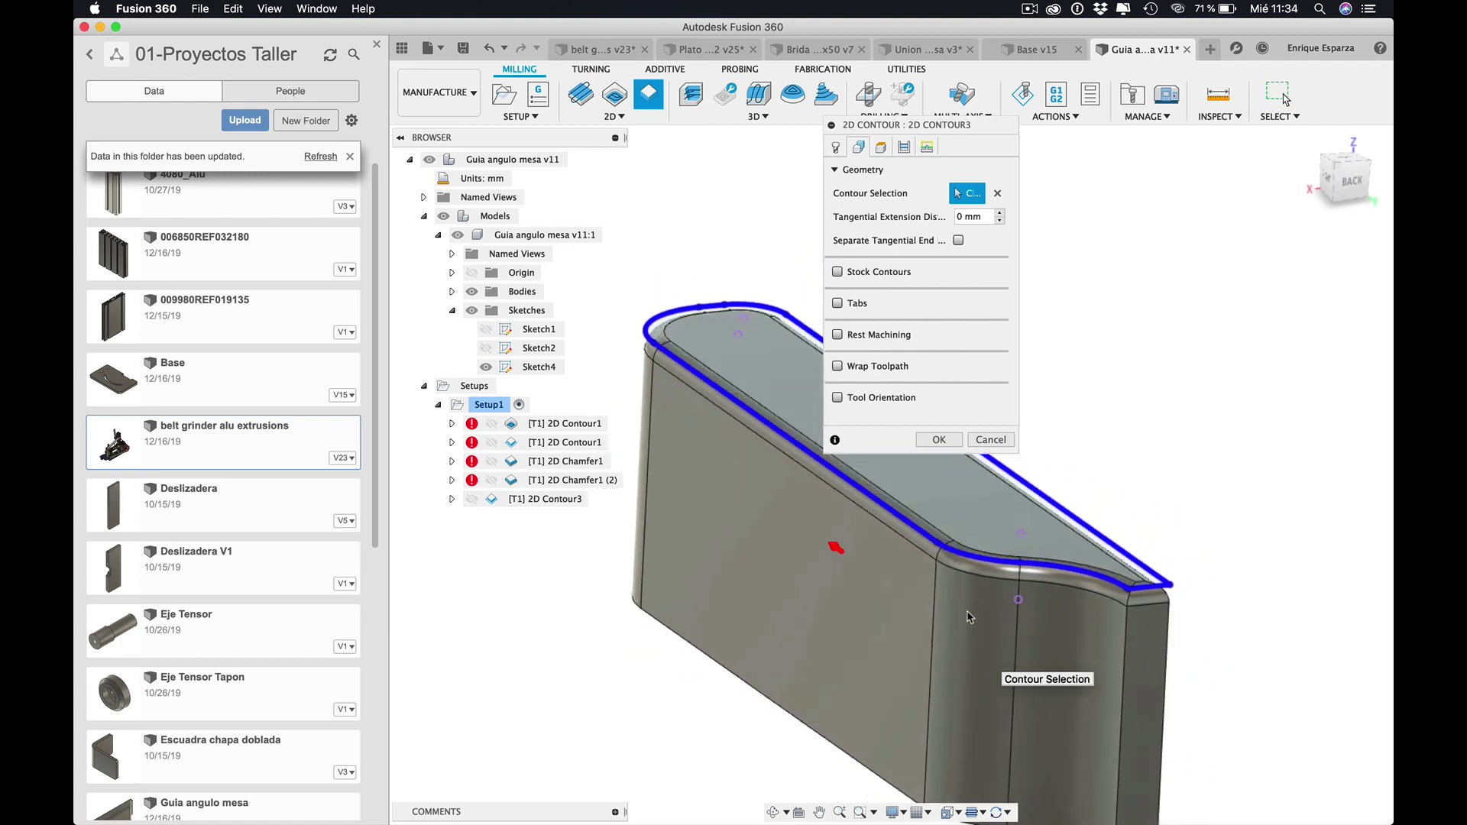
left_click(939, 439)
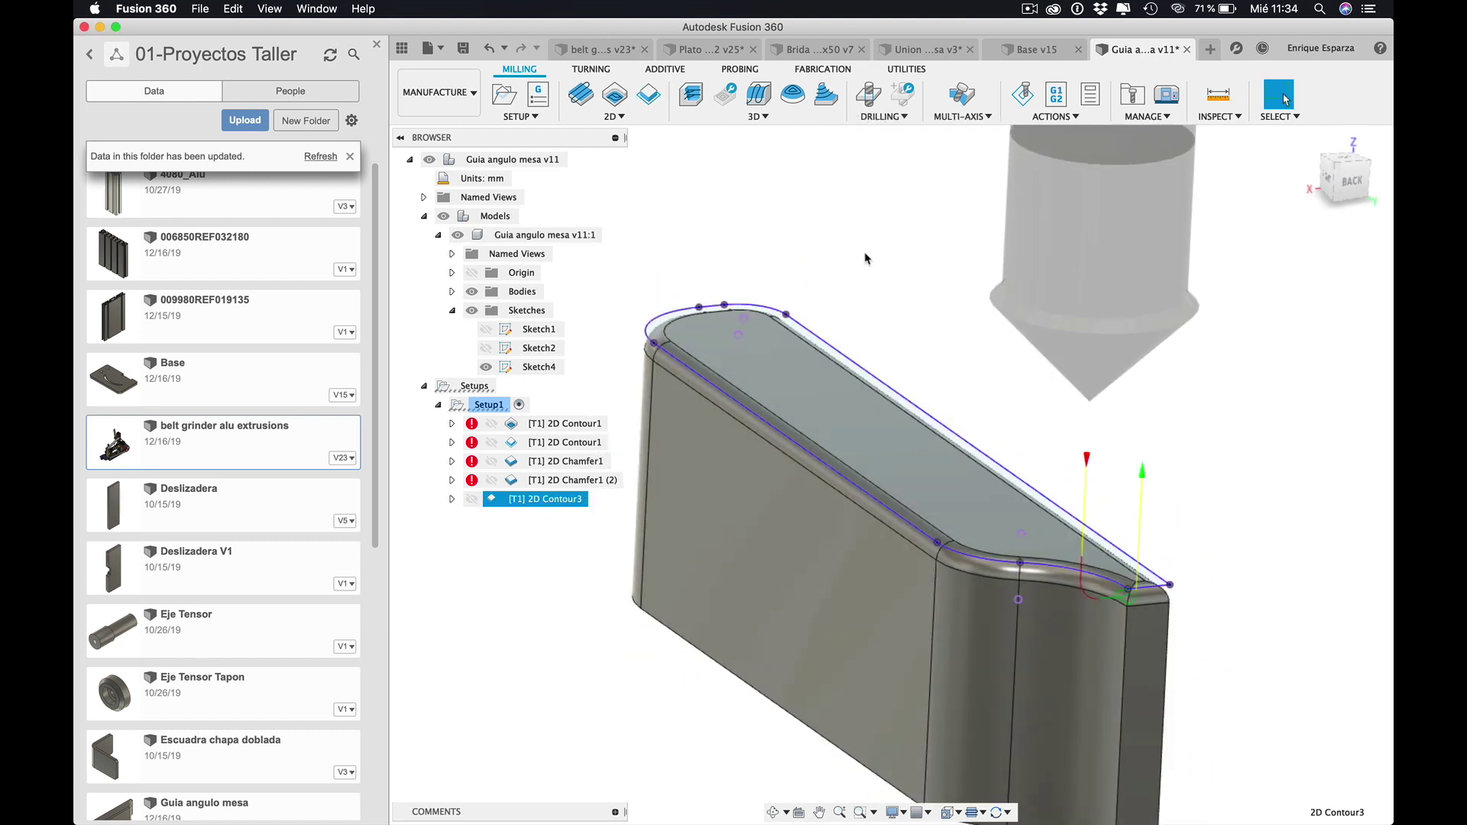
- Reopen 2D Contour3 and bring up the tool library from its Tool settings
double_click(544, 499)
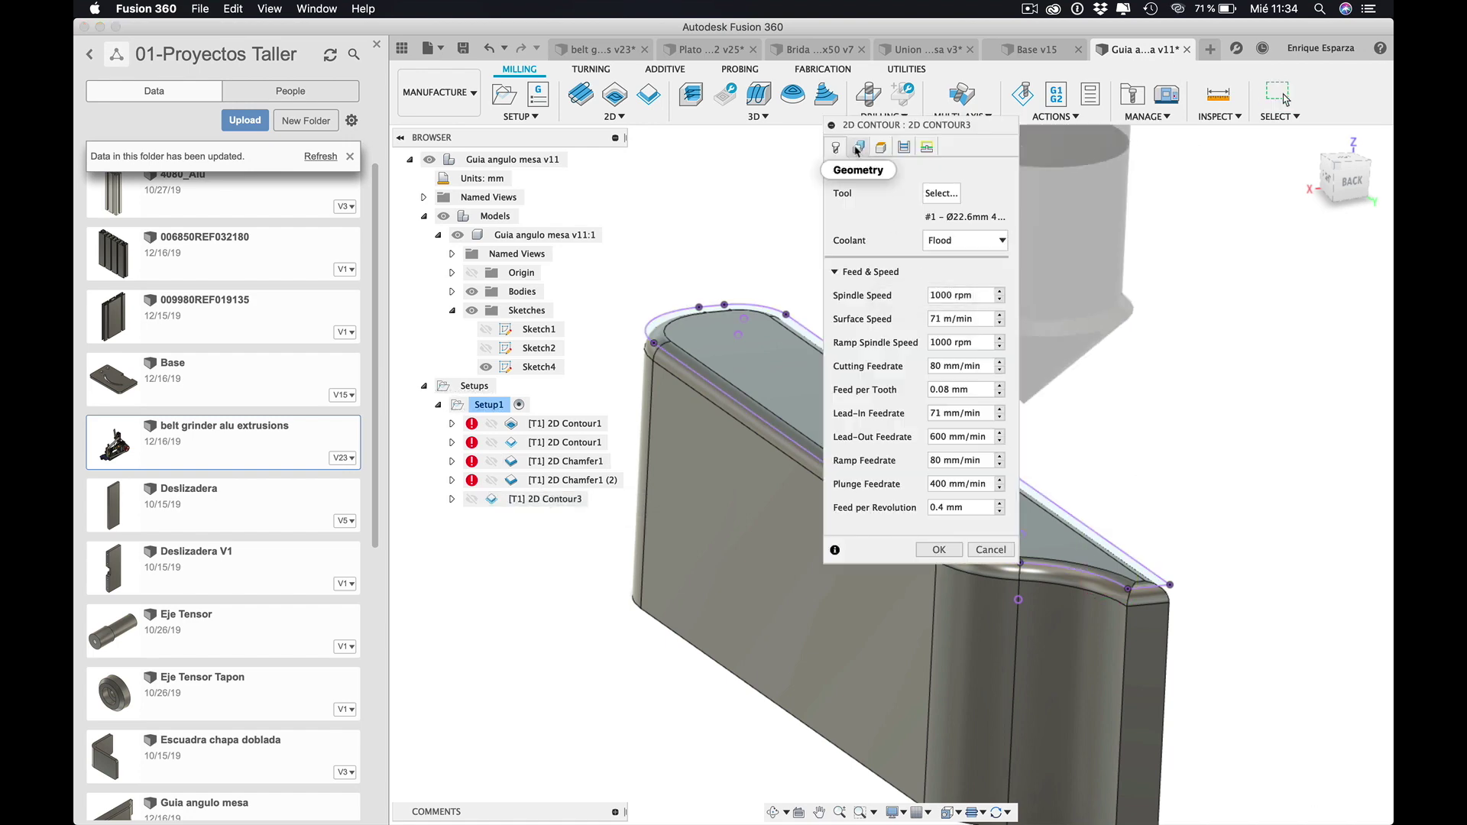
left_click(859, 147)
left_click(836, 148)
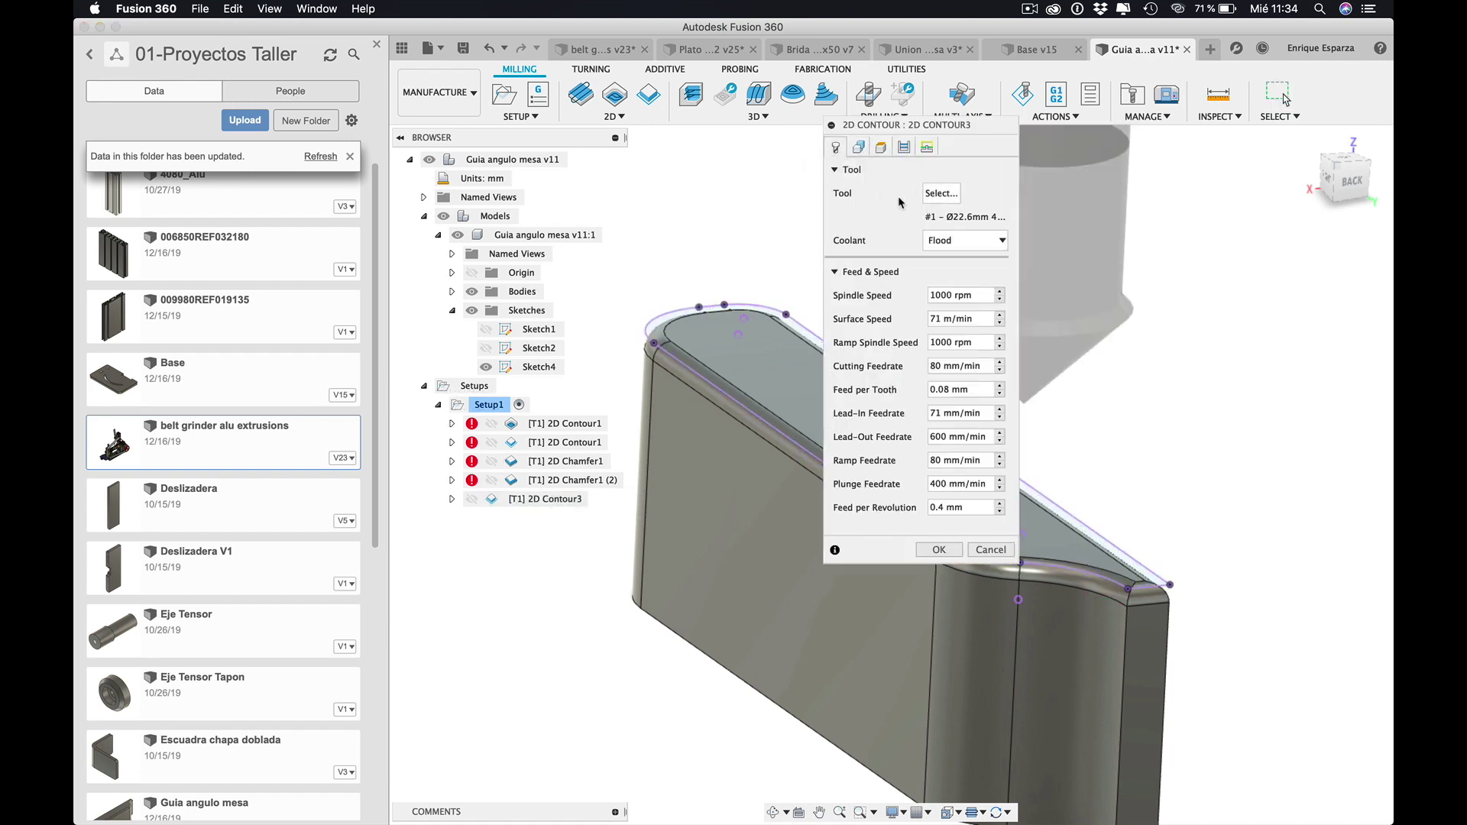
left_click(941, 194)
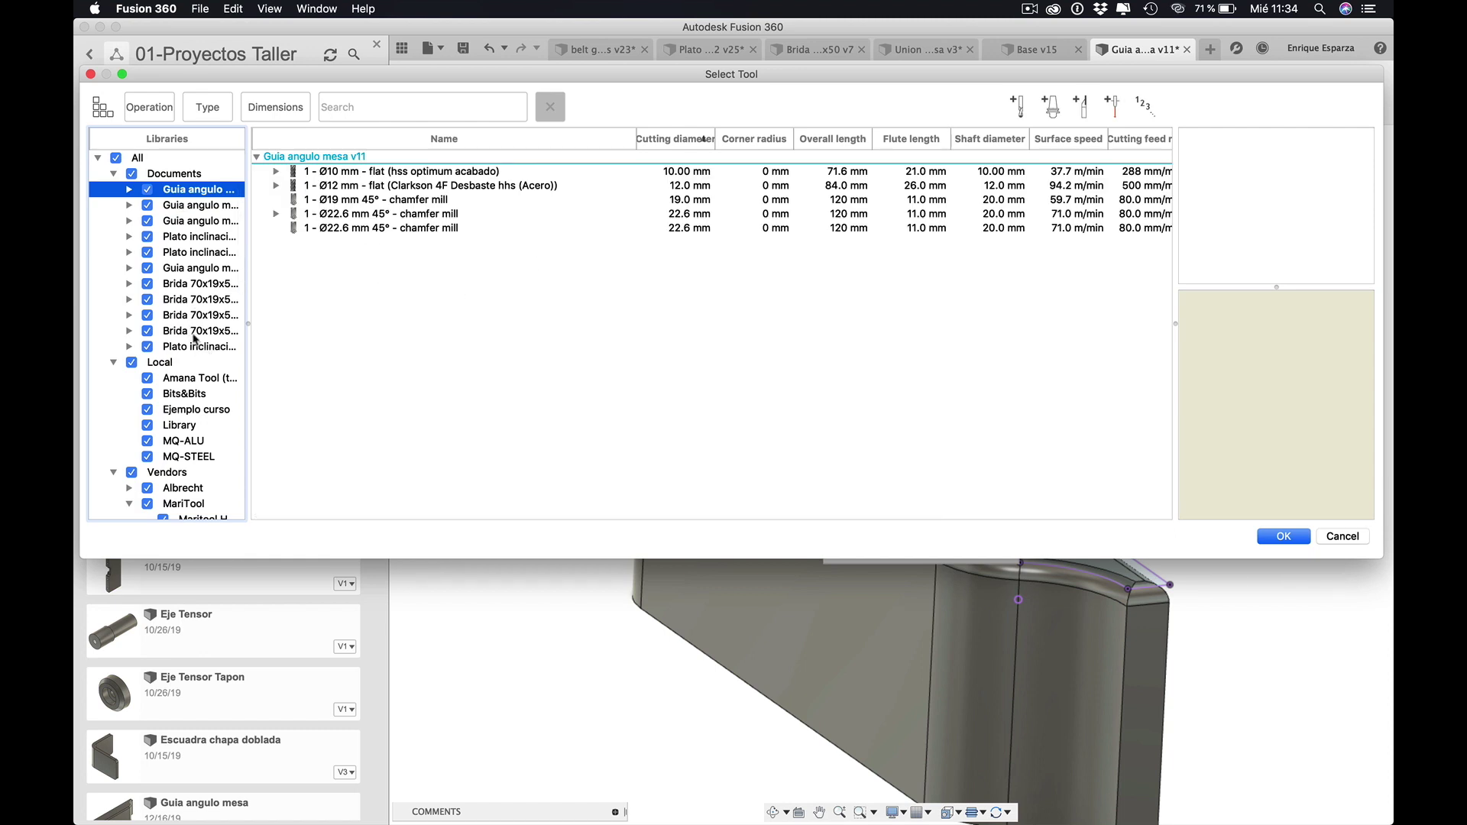
- Start defining a new radius mill tool, then abandon it
left_click(1019, 106)
left_click(527, 217)
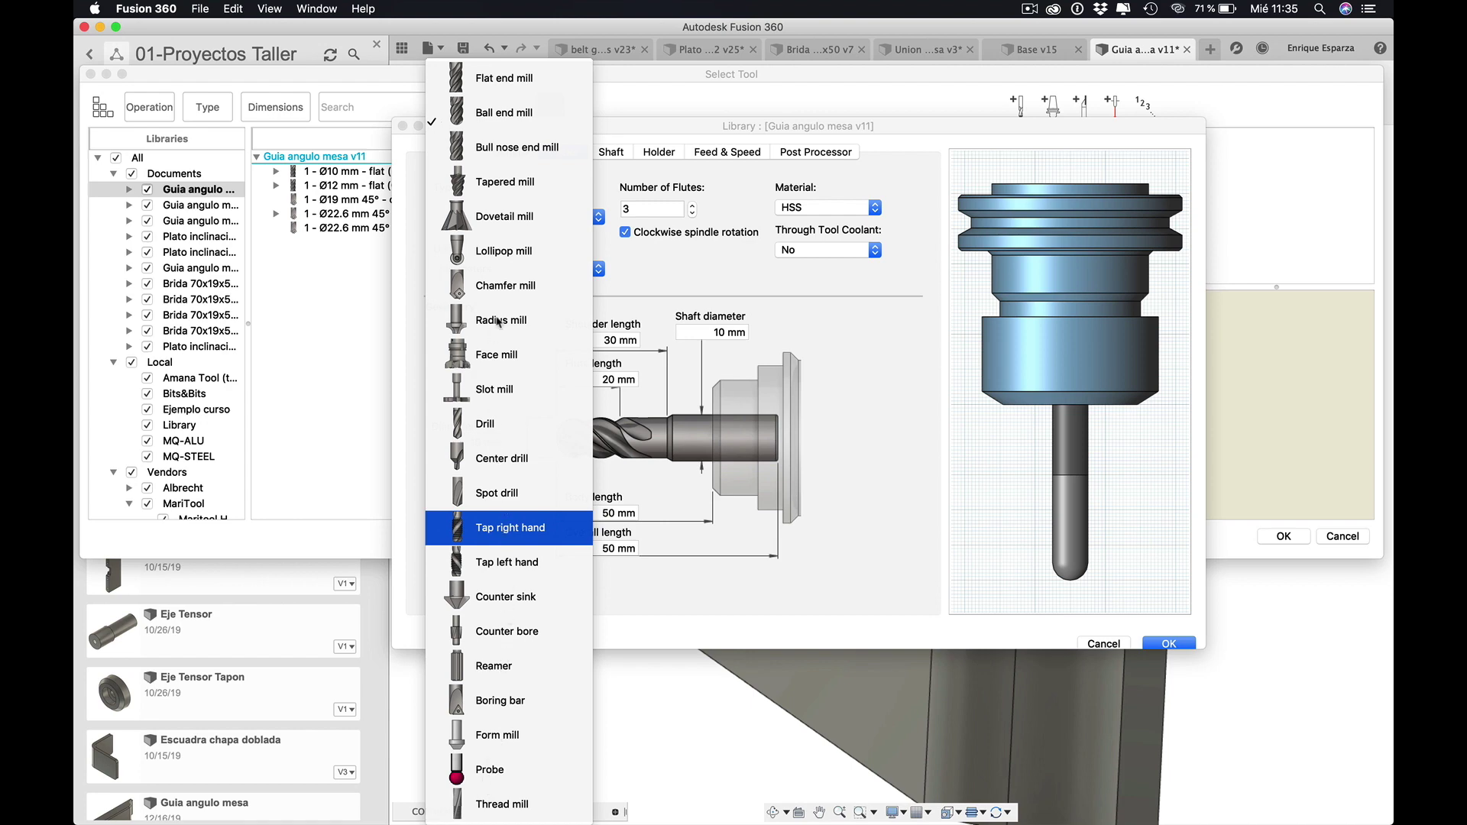
left_click(498, 321)
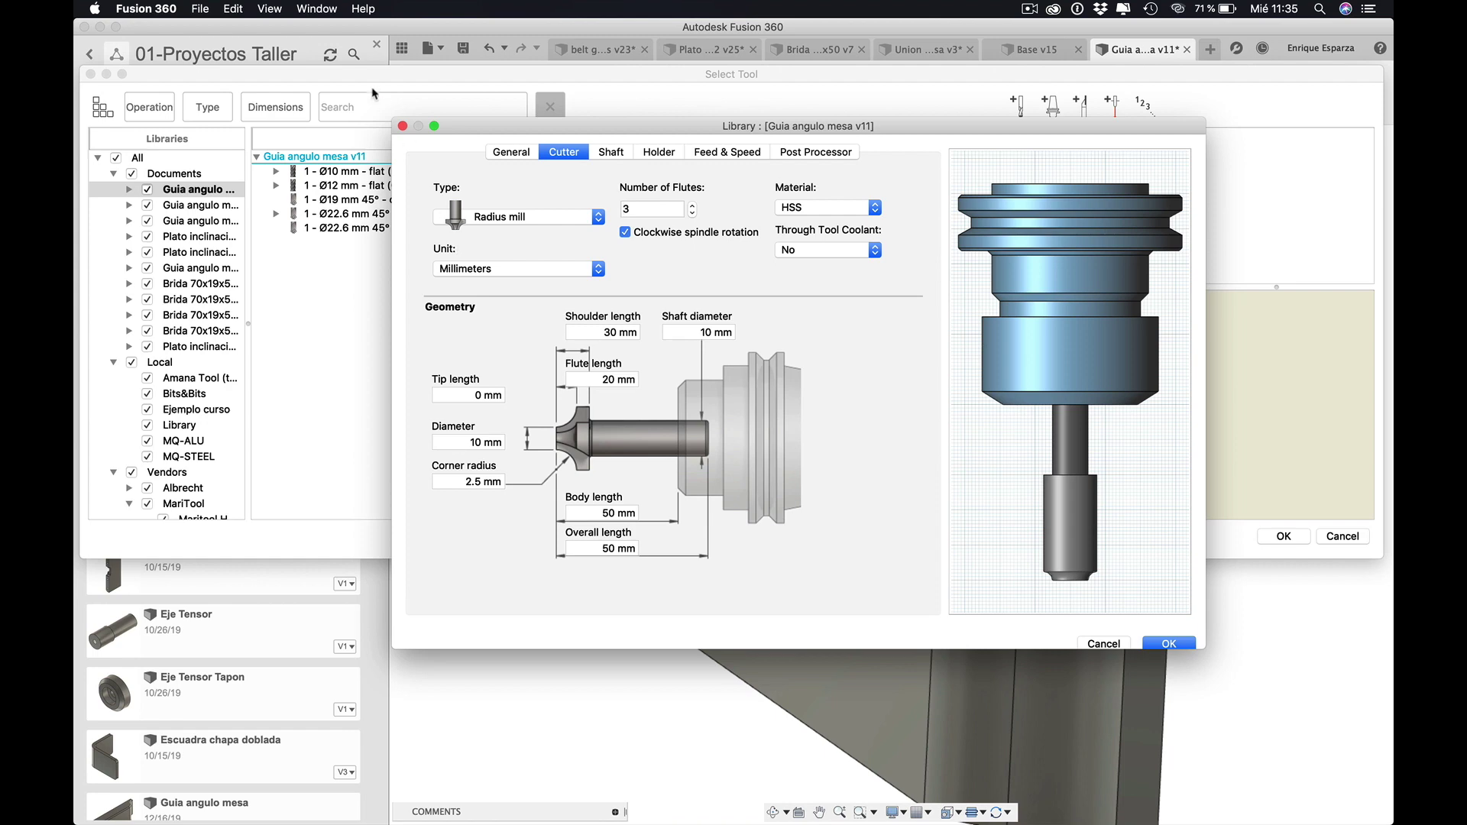
left_click(403, 127)
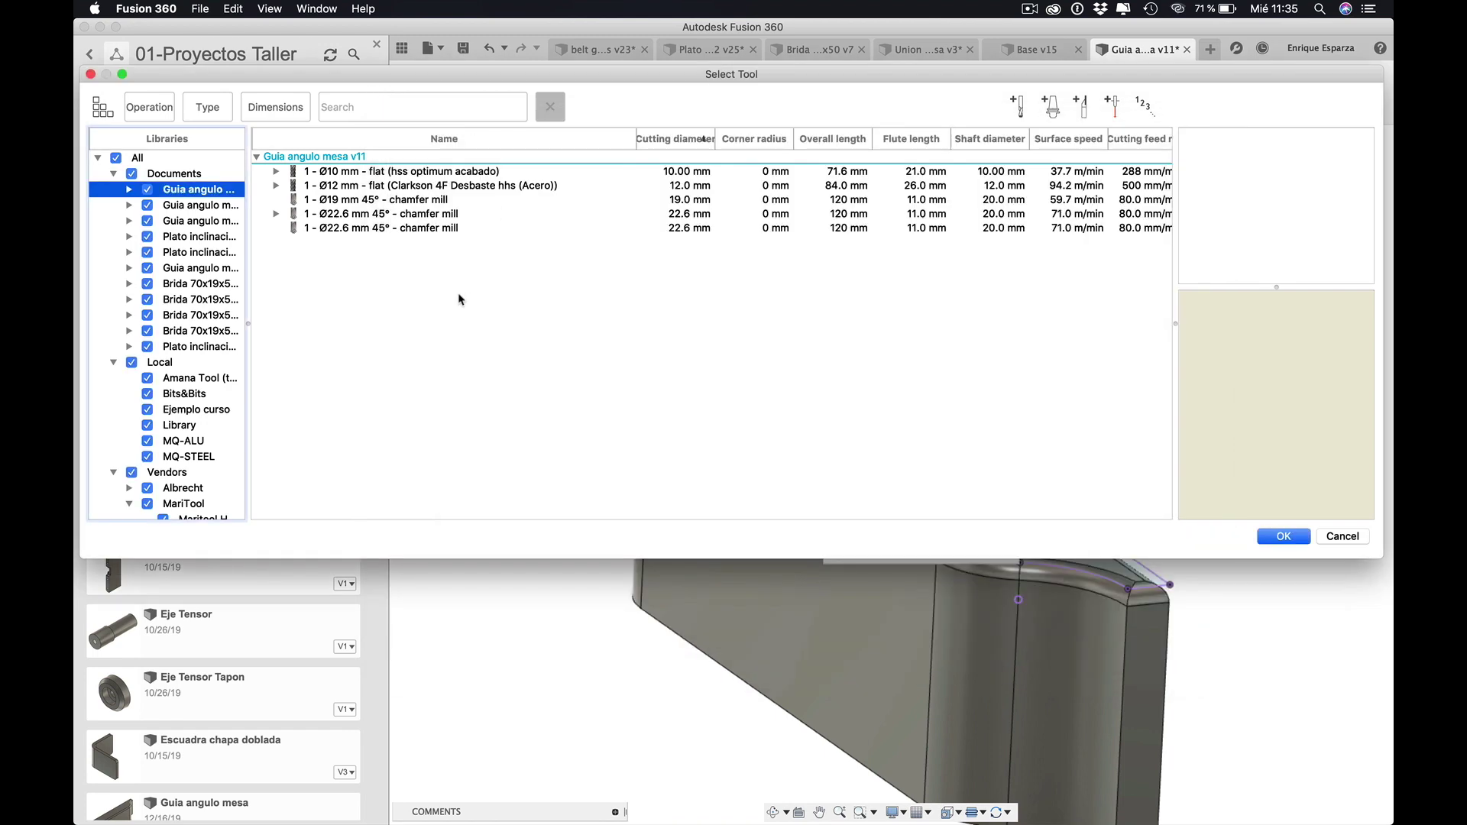
- Pick the Ø2 R2 mm radius mill (acero) from MQ-STEEL and apply it to 2D Contour3
scroll(181, 386, "down", 3)
left_click(191, 401)
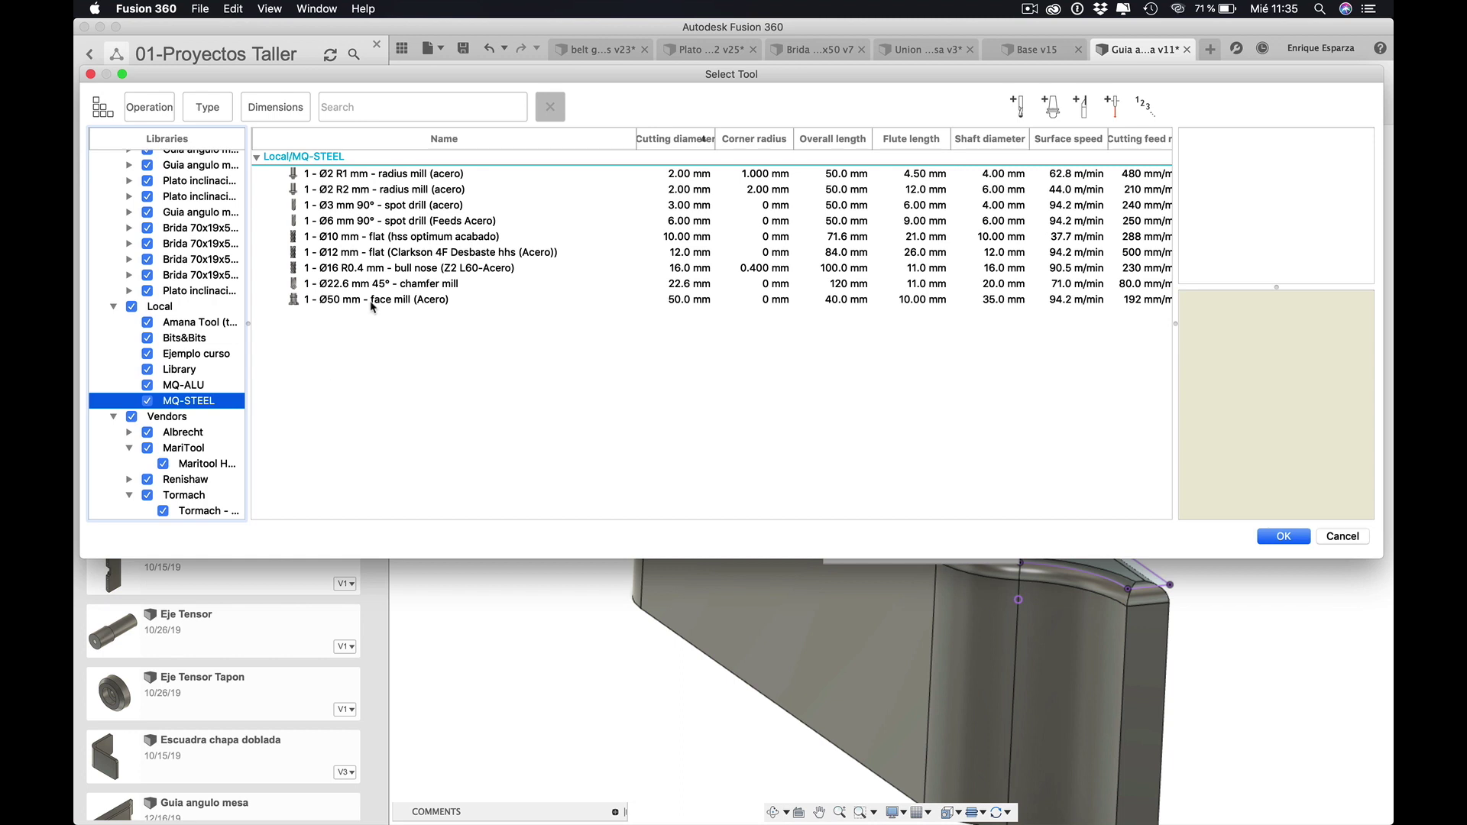
left_click(384, 191)
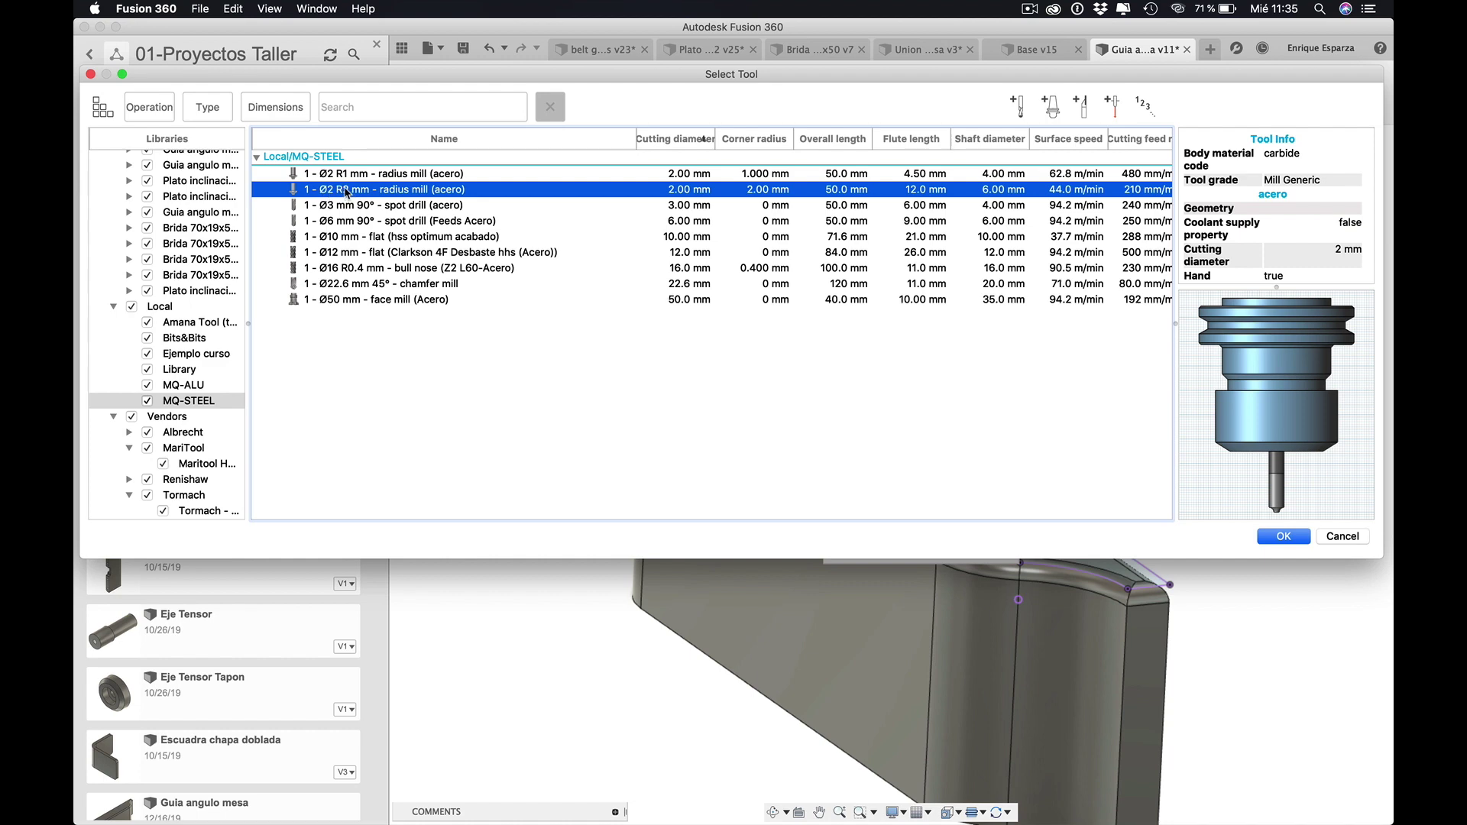
left_click(1283, 536)
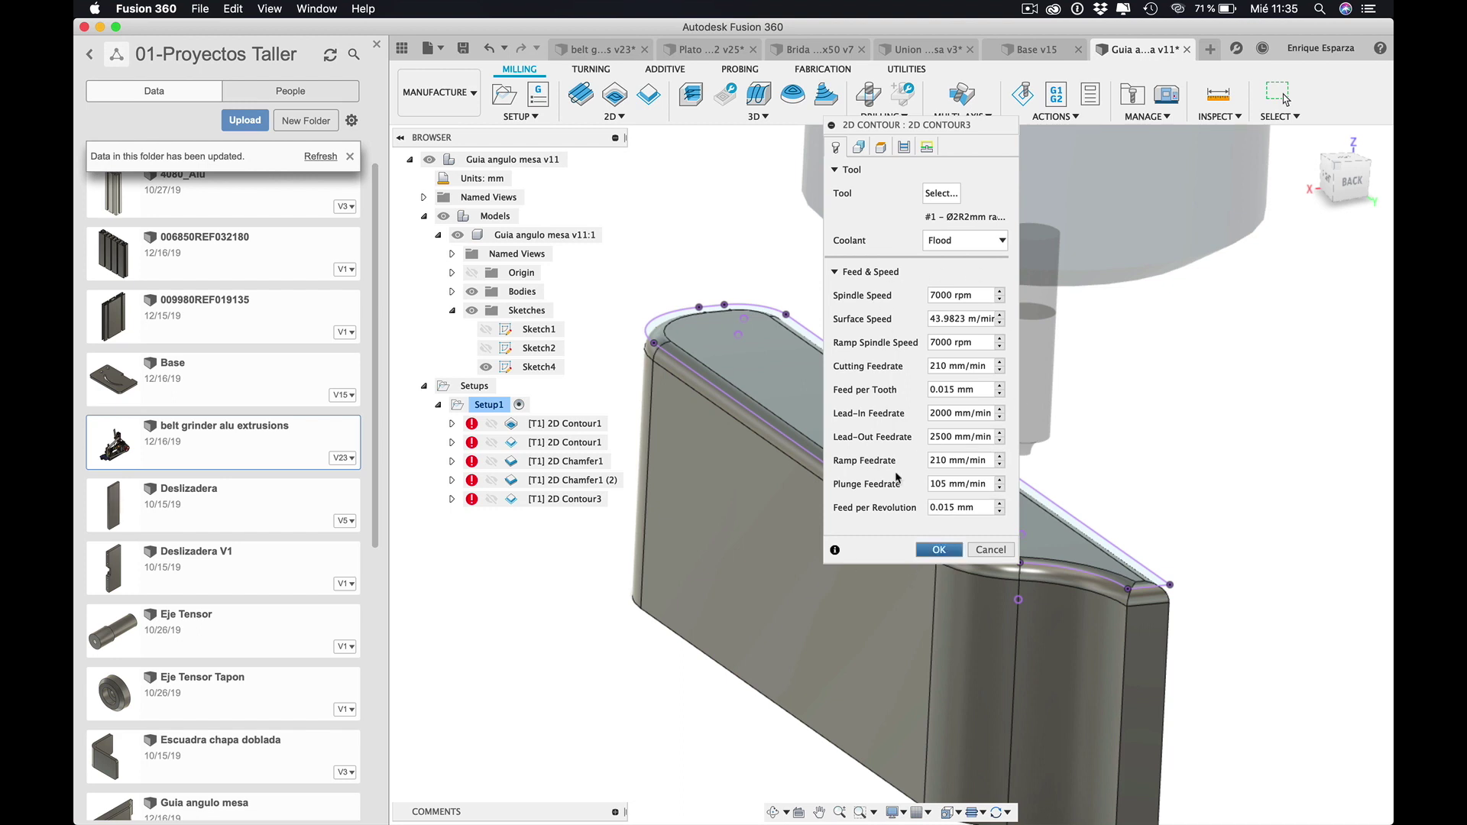
left_click(939, 551)
- Orbit and zoom to view the guide part straight from the back
middle_click_drag(1072, 522, 1077, 603, "shift")
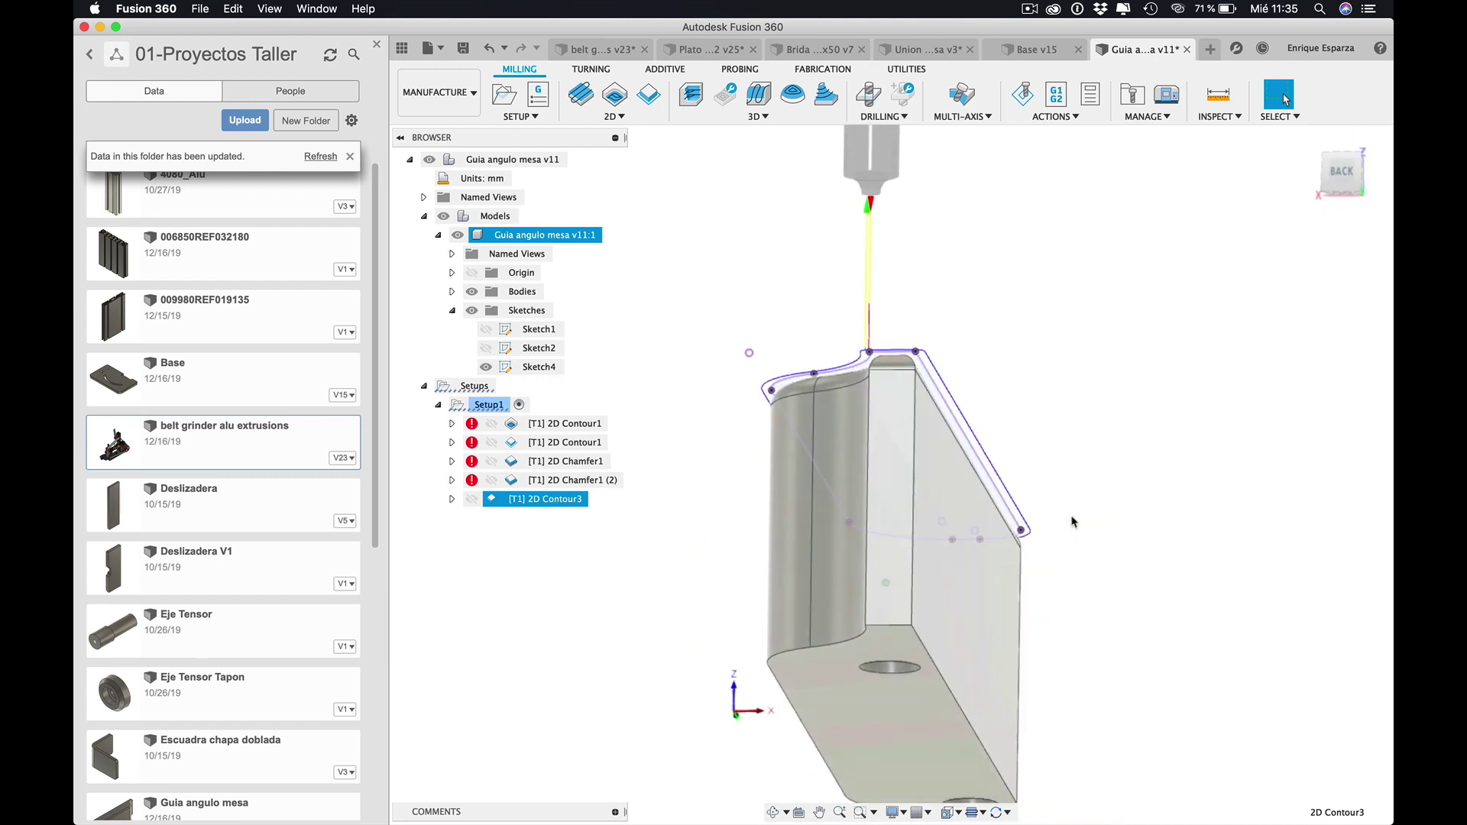
left_click(1344, 177)
scroll(1072, 425, "up", 2)
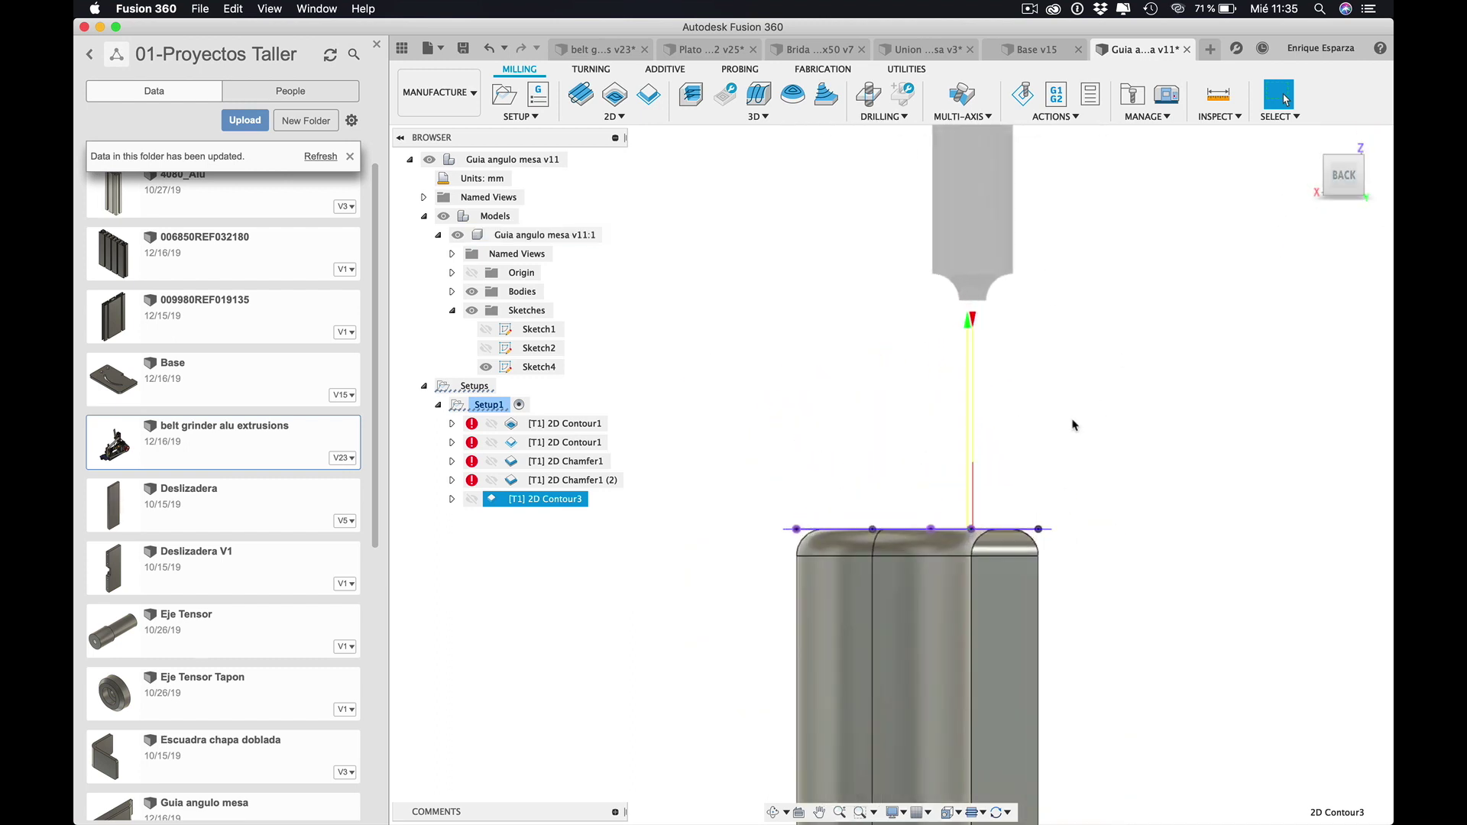
scroll(1072, 425, "up", 2)
- Simulate 2D Contour3, pause partway, and zoom in on the tool at the rounded edge
left_click(1022, 93)
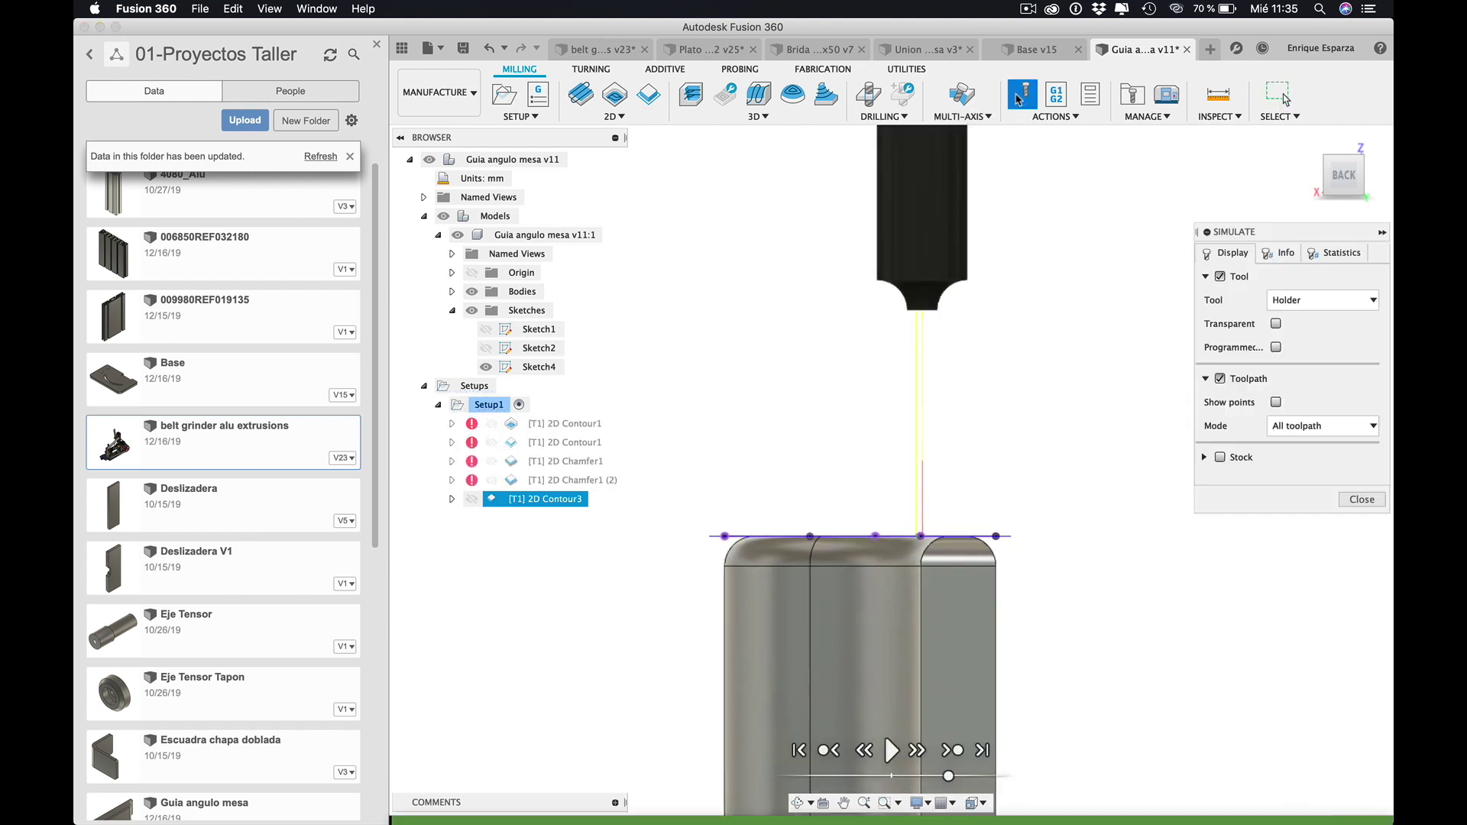
left_click(891, 750)
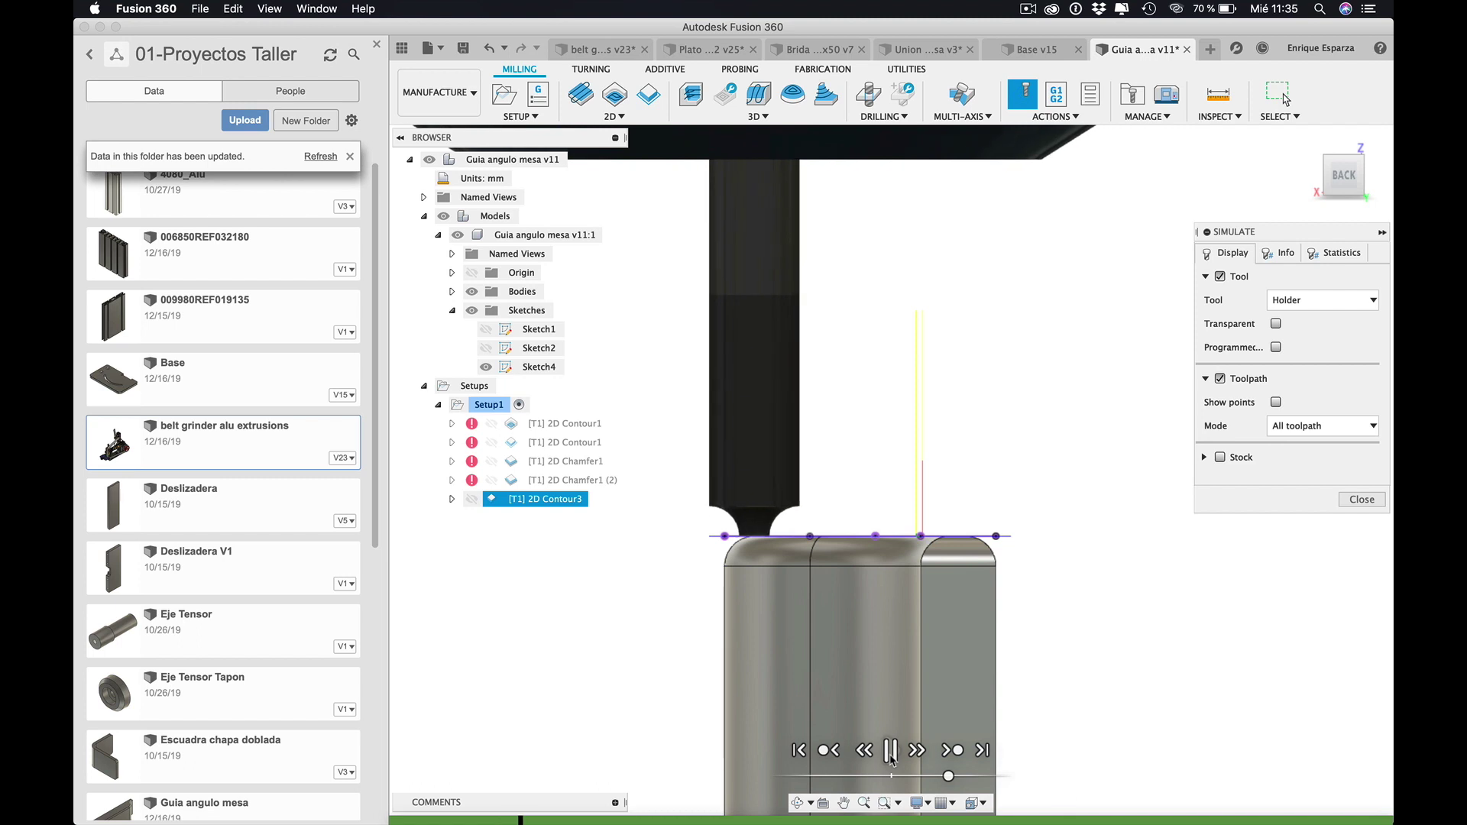
left_click(891, 752)
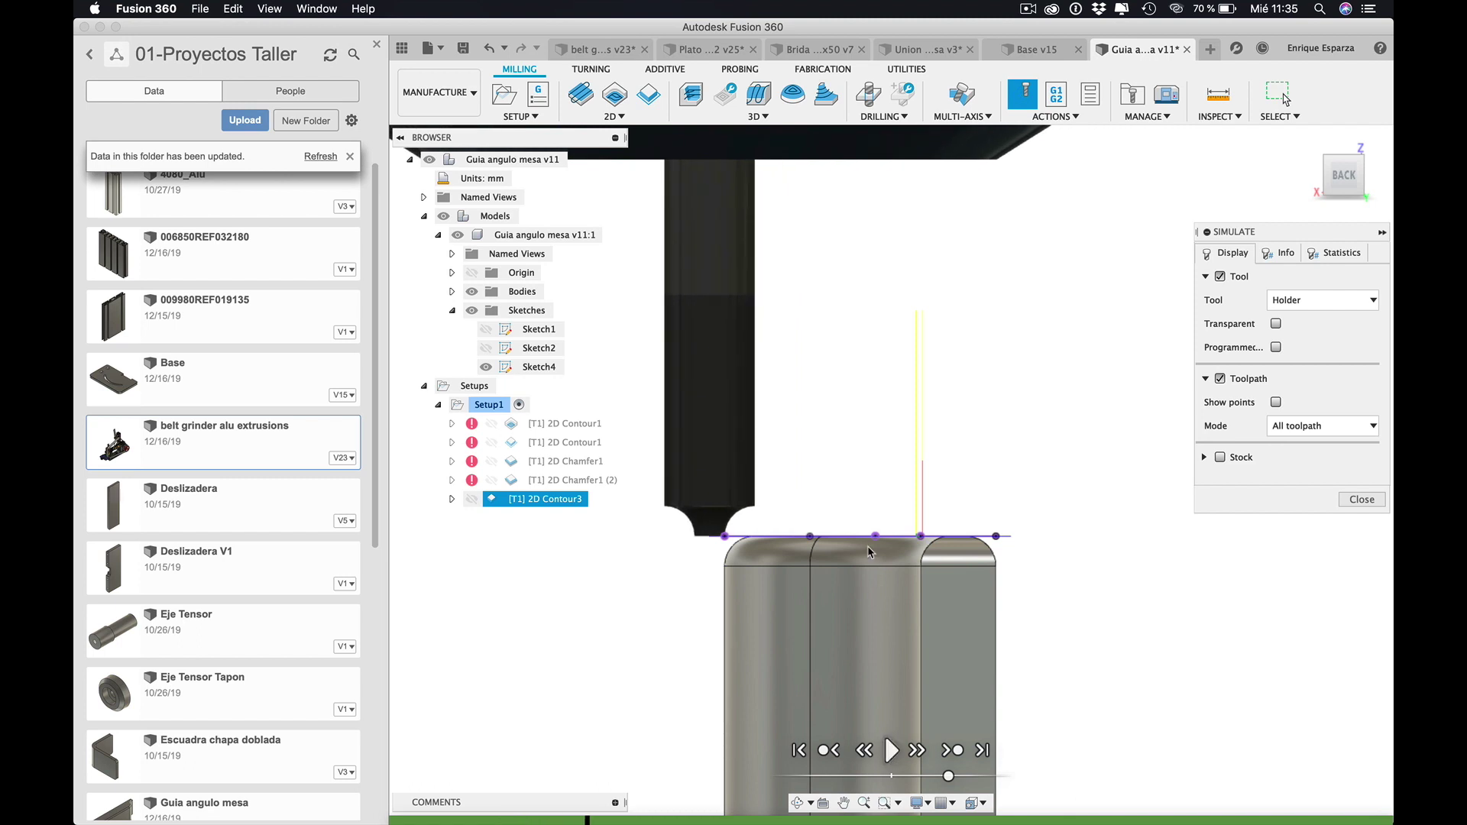
scroll(868, 551, "down", 3, "shift")
scroll(869, 551, "up", 3, "shift")
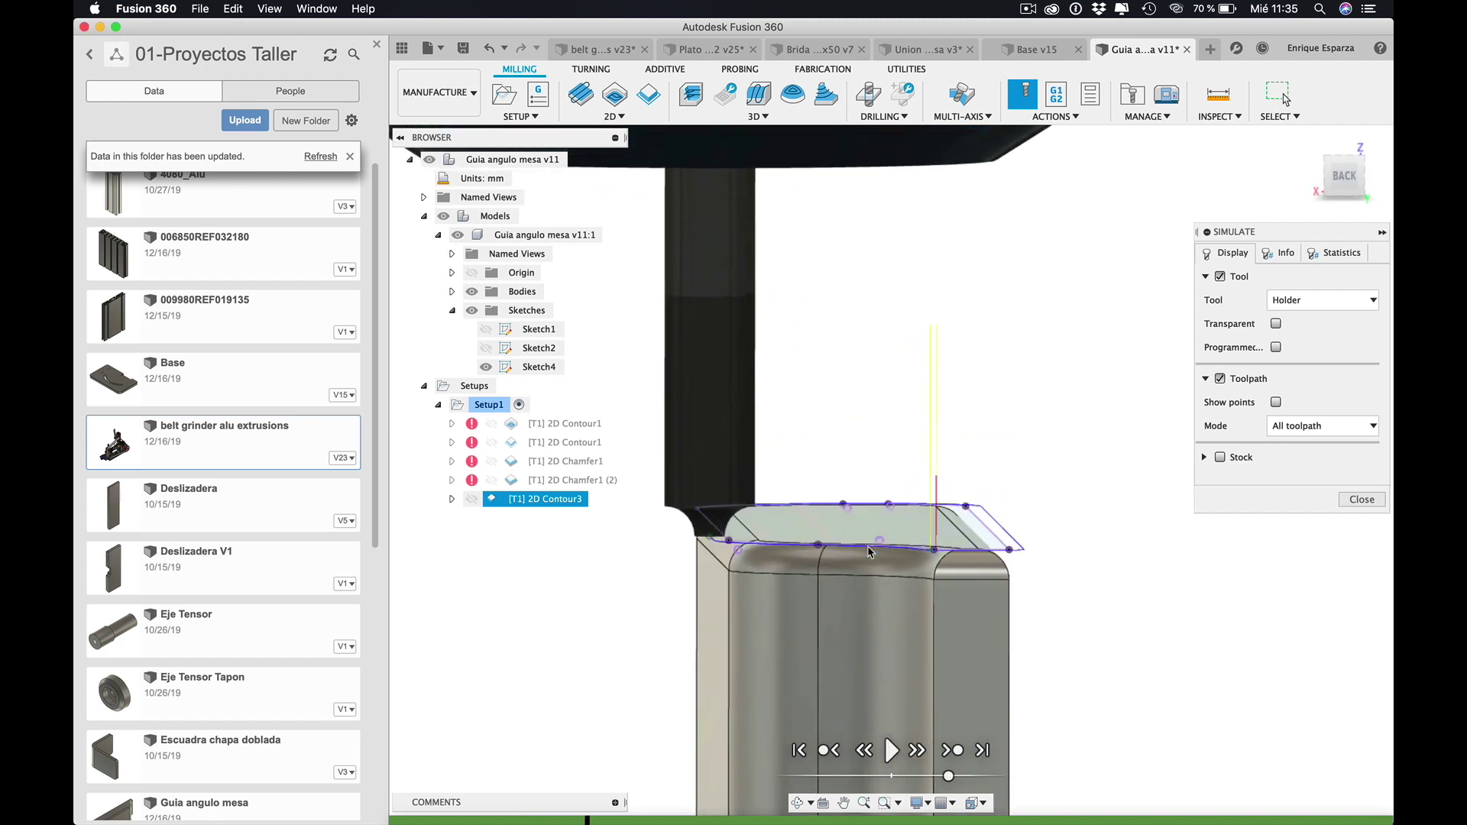
scroll(845, 451, "up", 2, "shift")
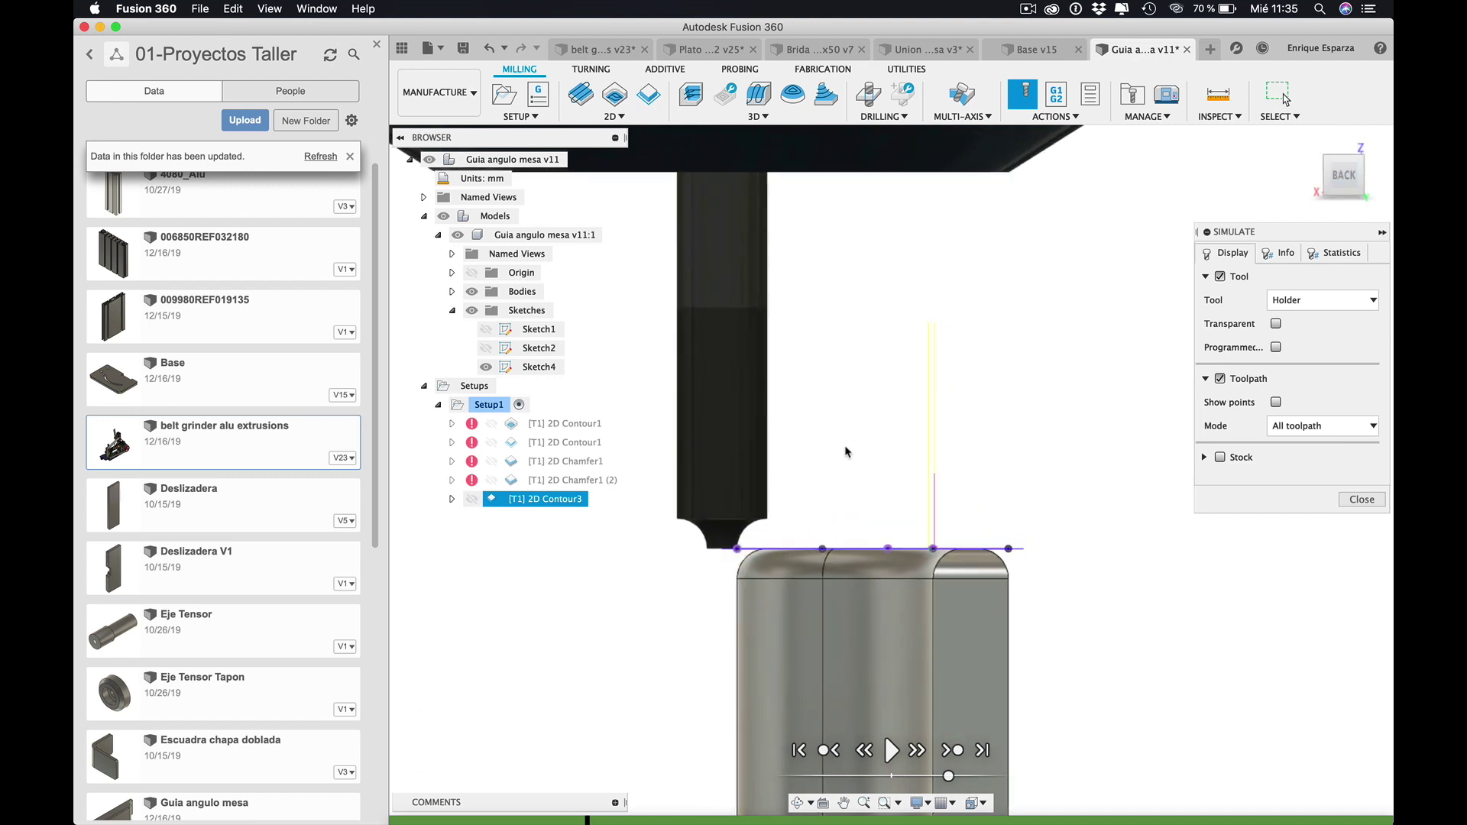
scroll(777, 526, "up", 3)
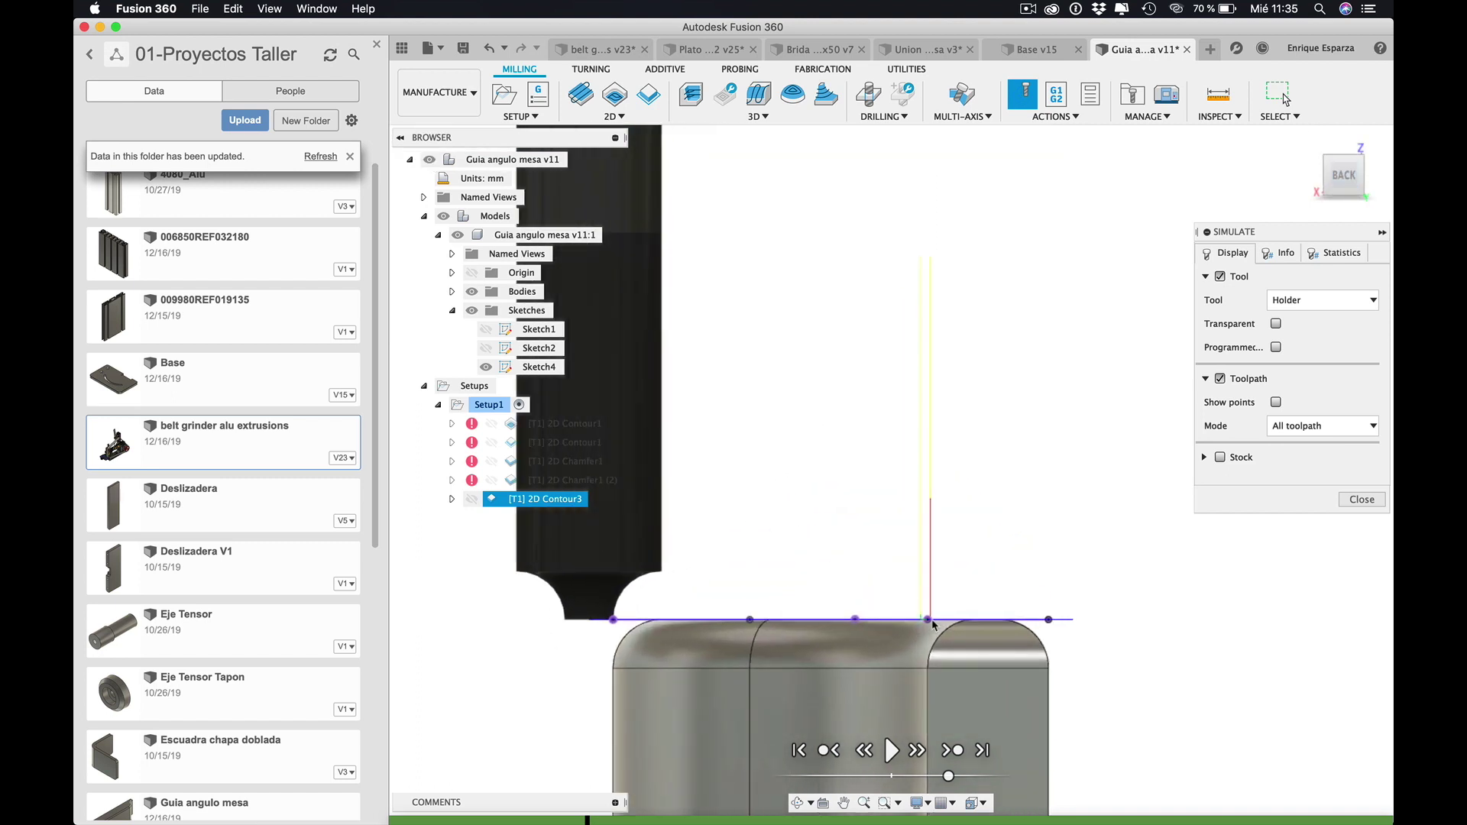
scroll(726, 634, "down", 2)
scroll(726, 633, "left", 2)
scroll(726, 633, "down", 2, "shift")
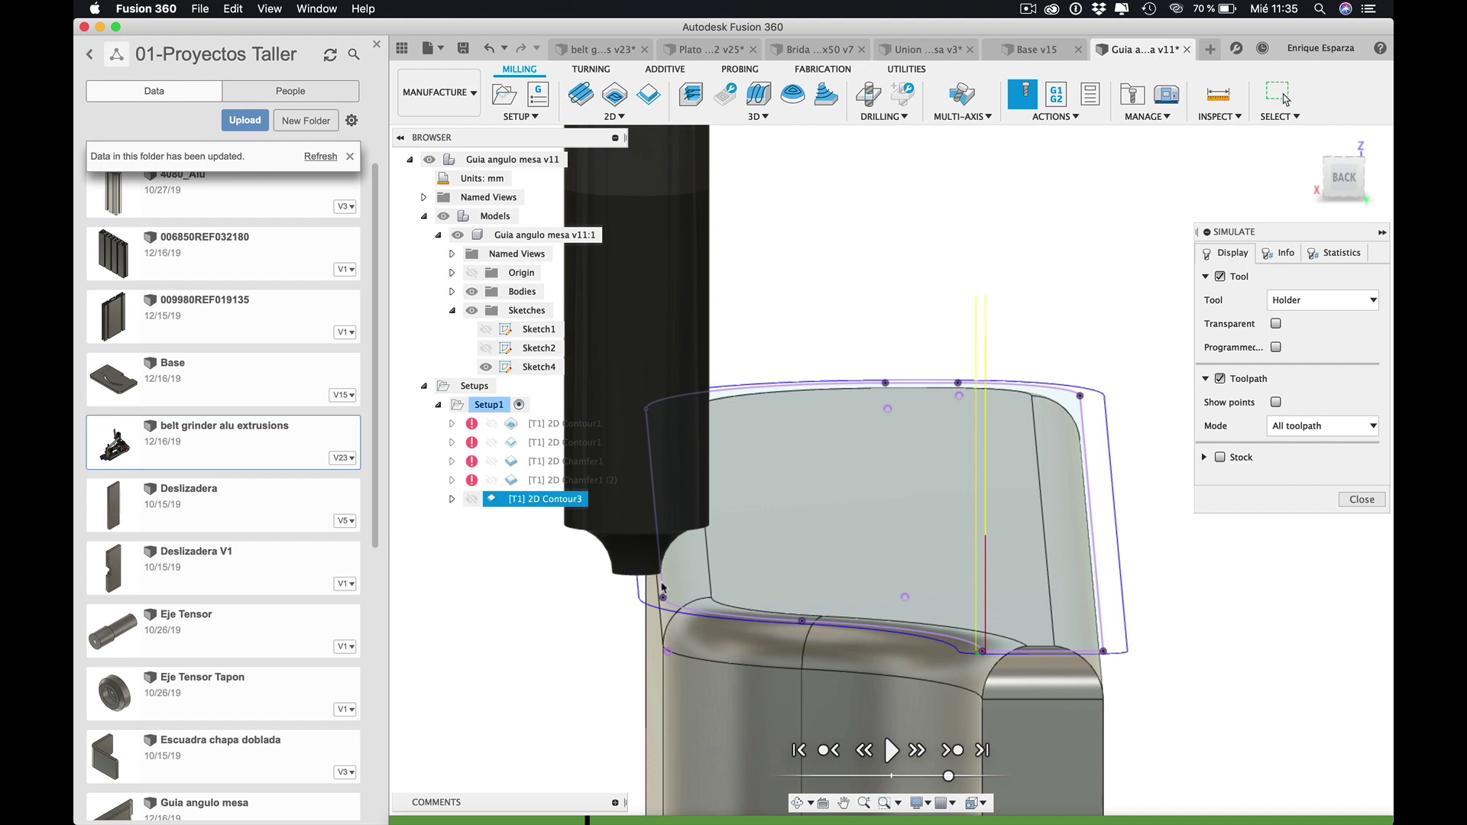
scroll(703, 574, "up", 2, "shift")
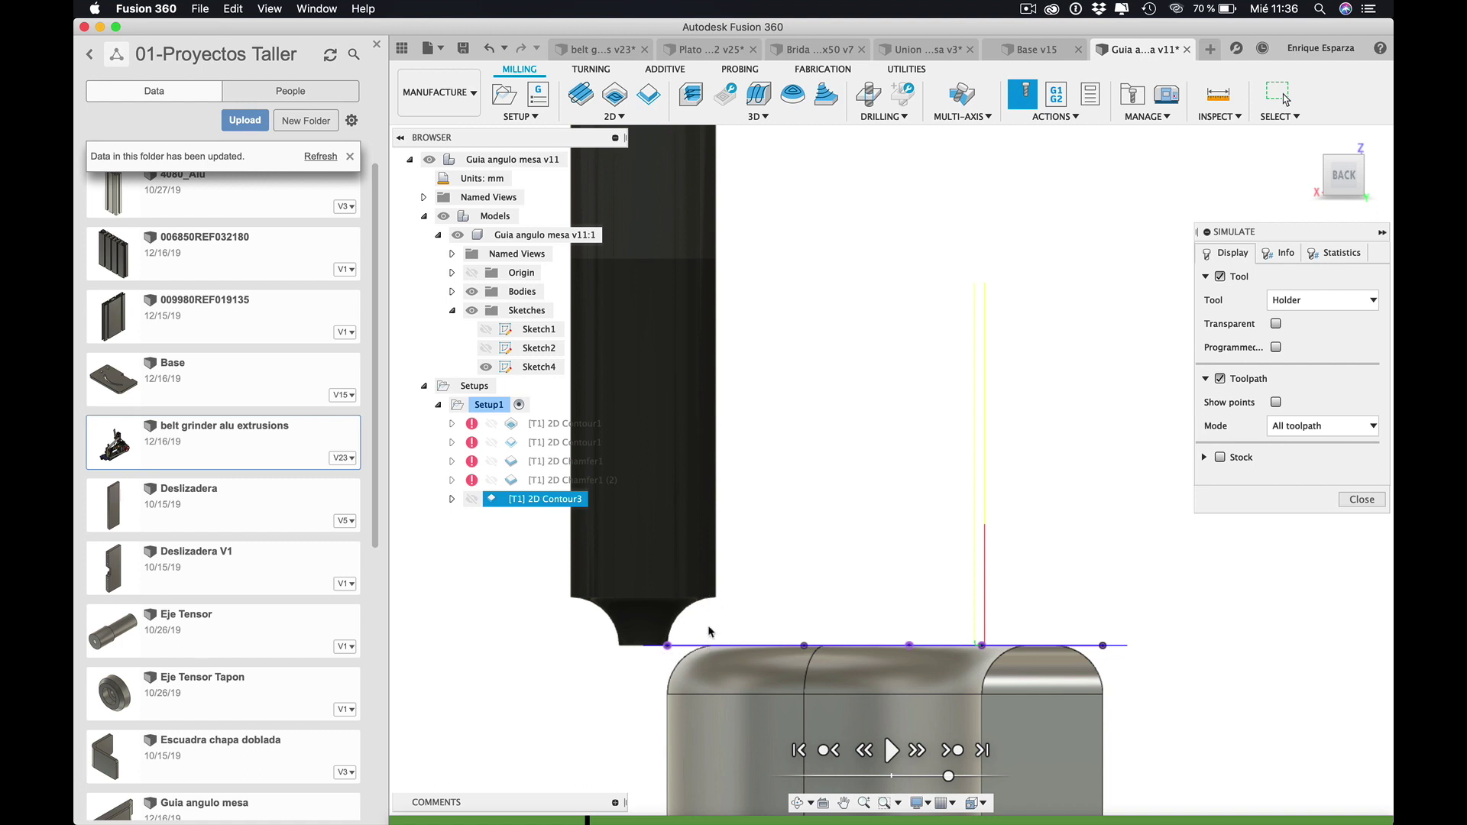
- Exit the simulation and enable stock to leave in 2D Contour3's Passes settings
left_click(1360, 499)
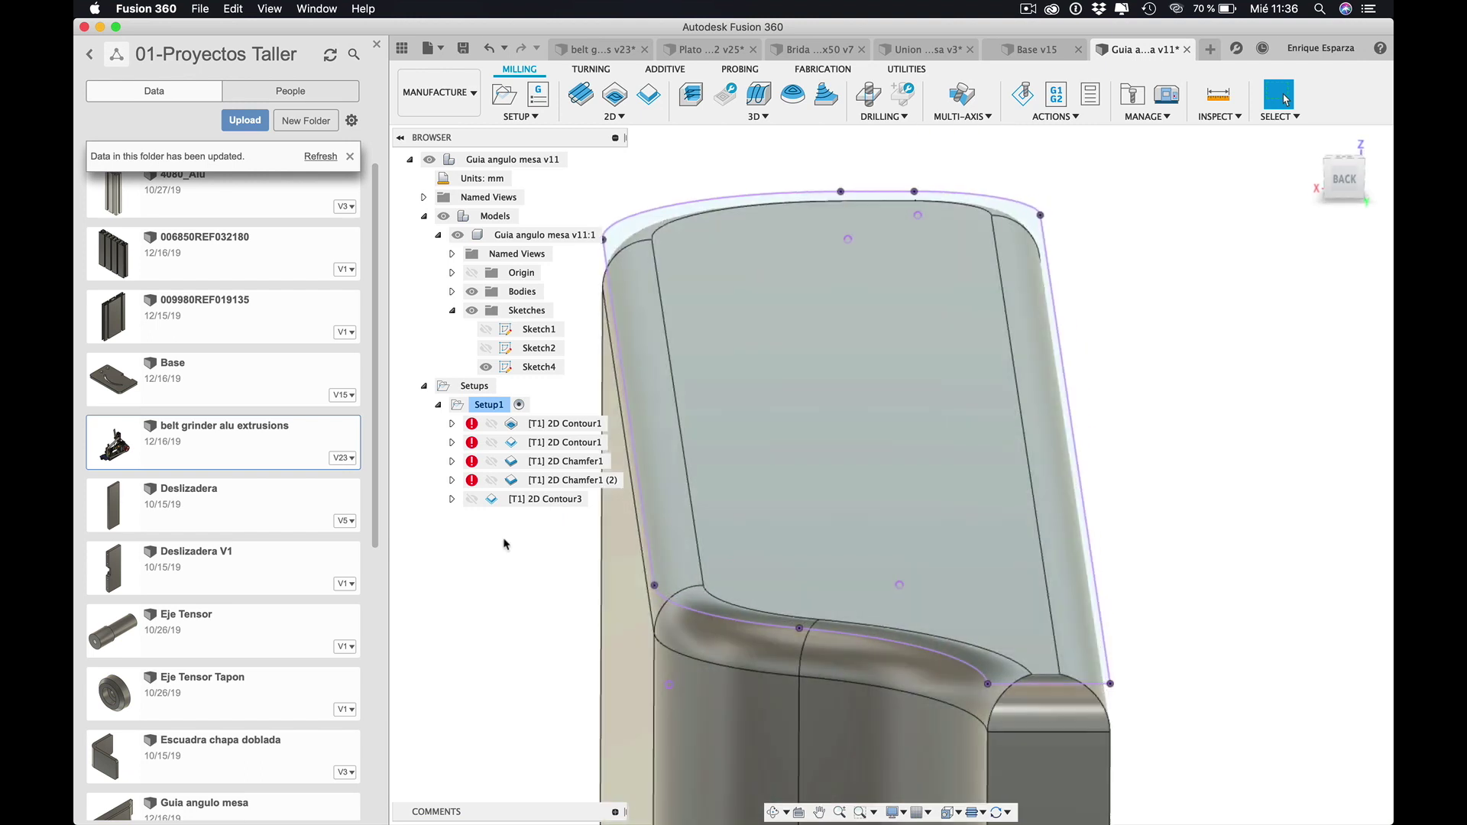
double_click(535, 499)
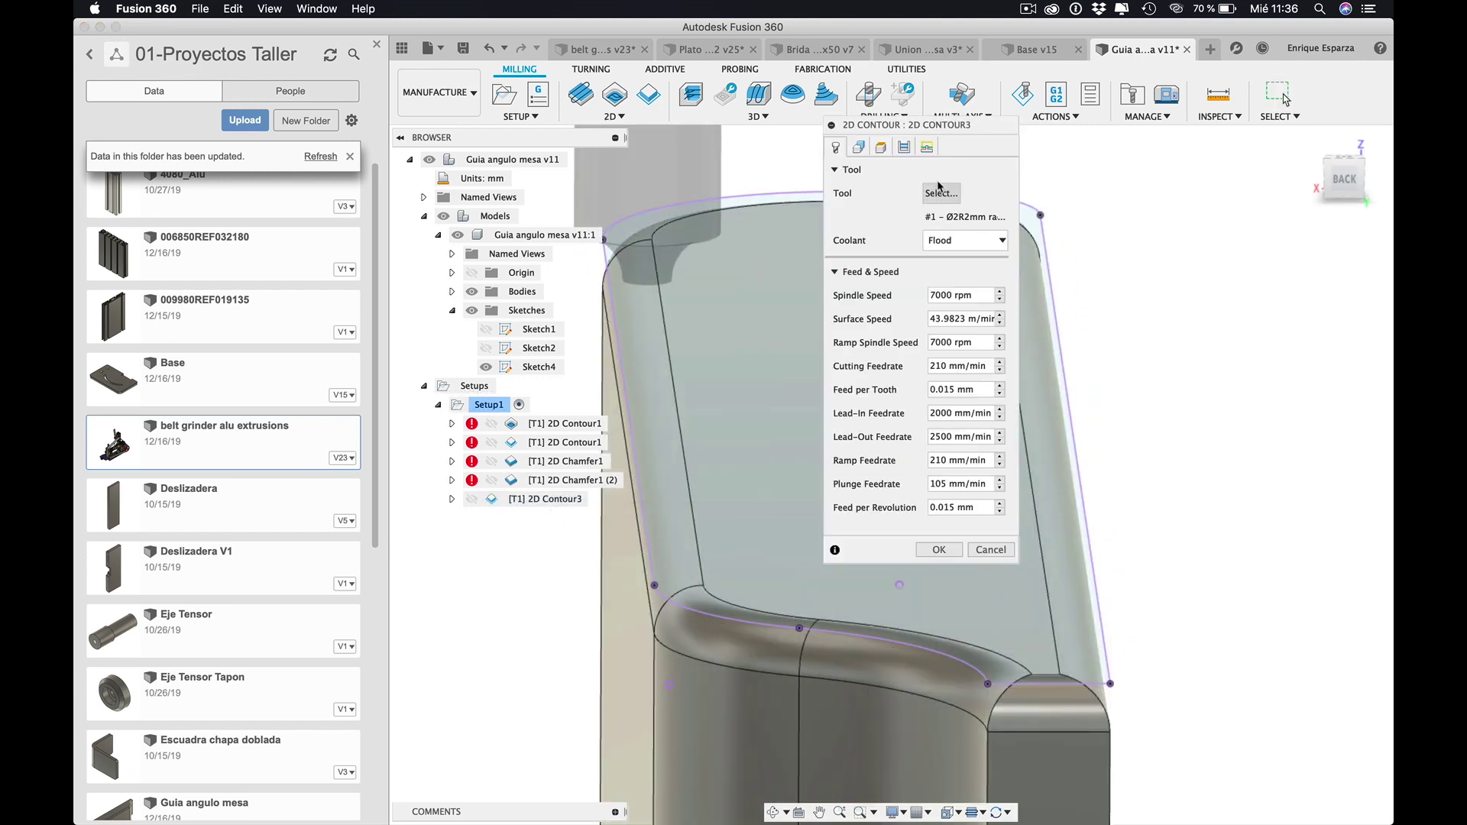
left_click(904, 147)
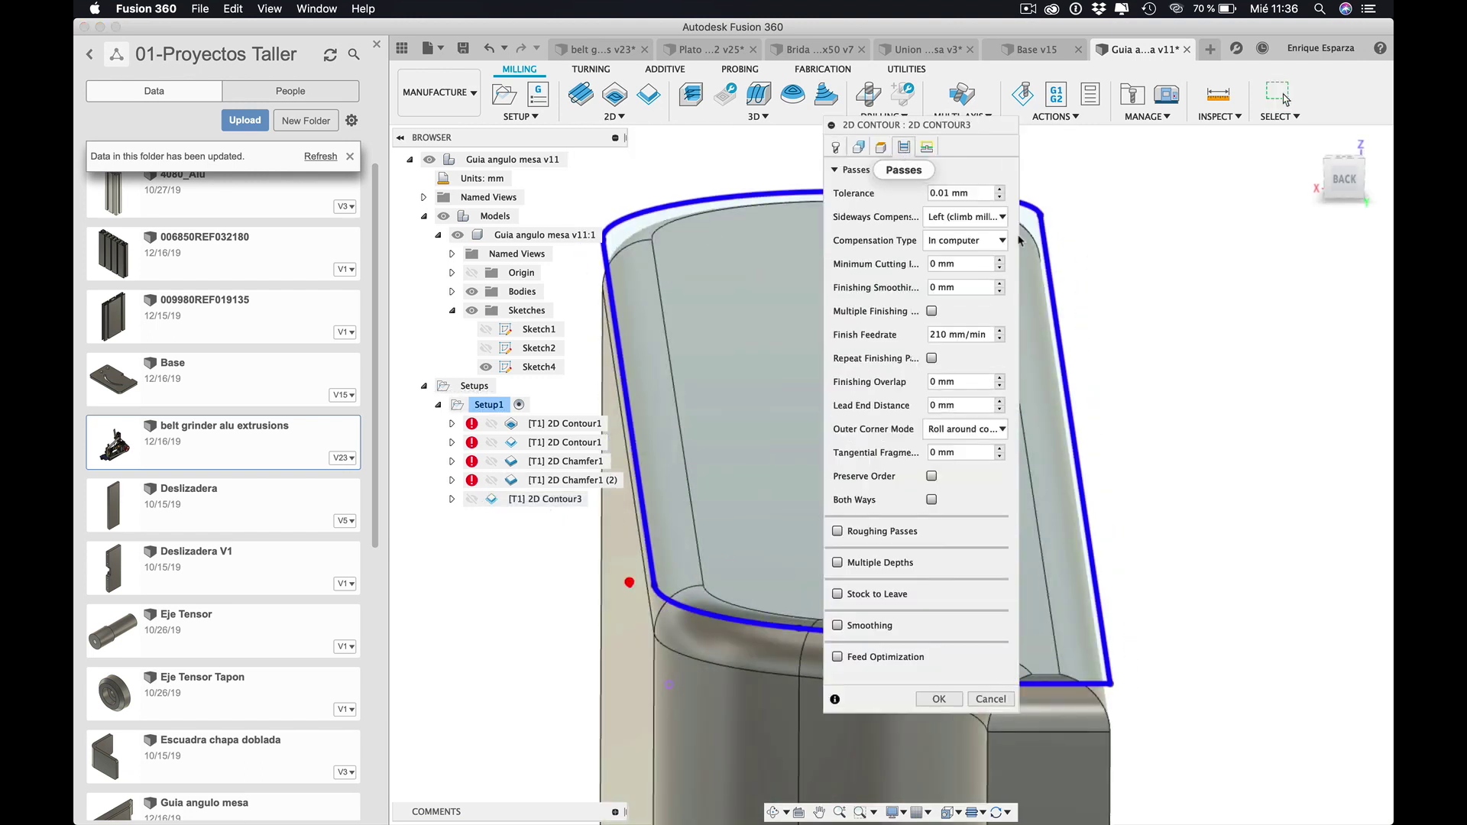
left_click(838, 596)
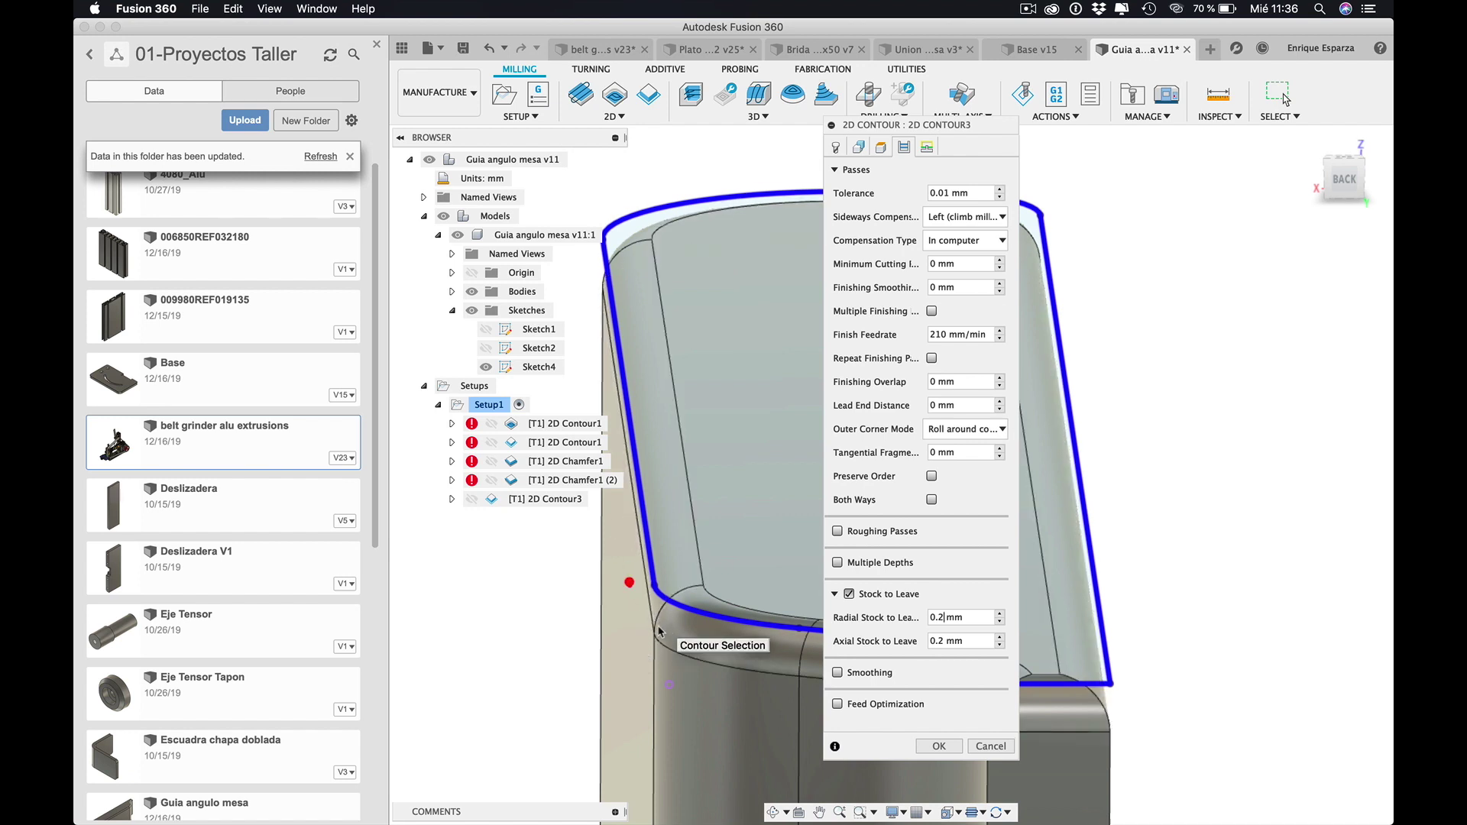
- Set axial stock to leave to -2 mm, keeping 0.2 mm radial, and regenerate the toolpath
scroll(657, 627, "left", 2)
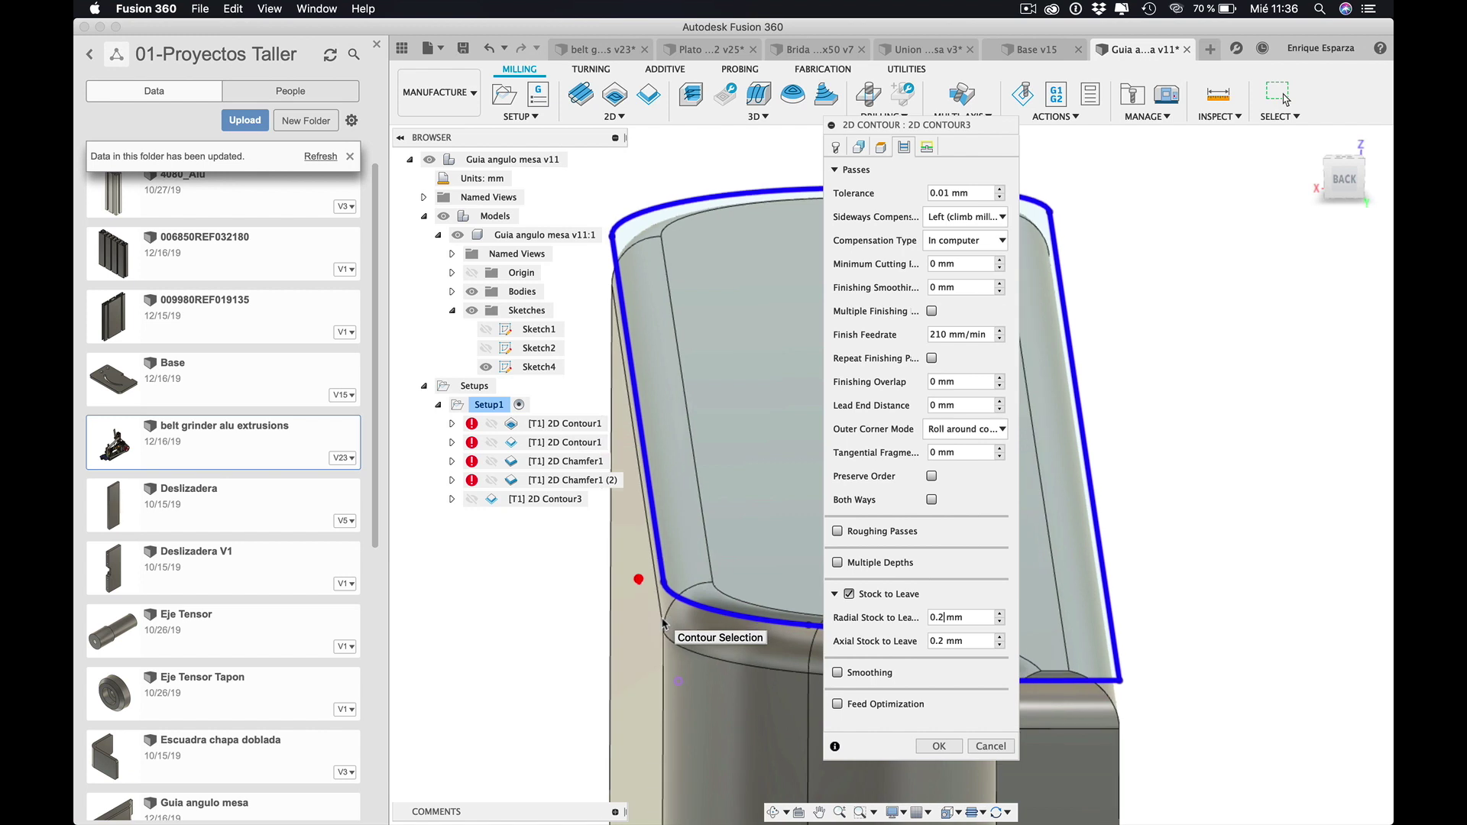
scroll(663, 623, "down", 3, "shift")
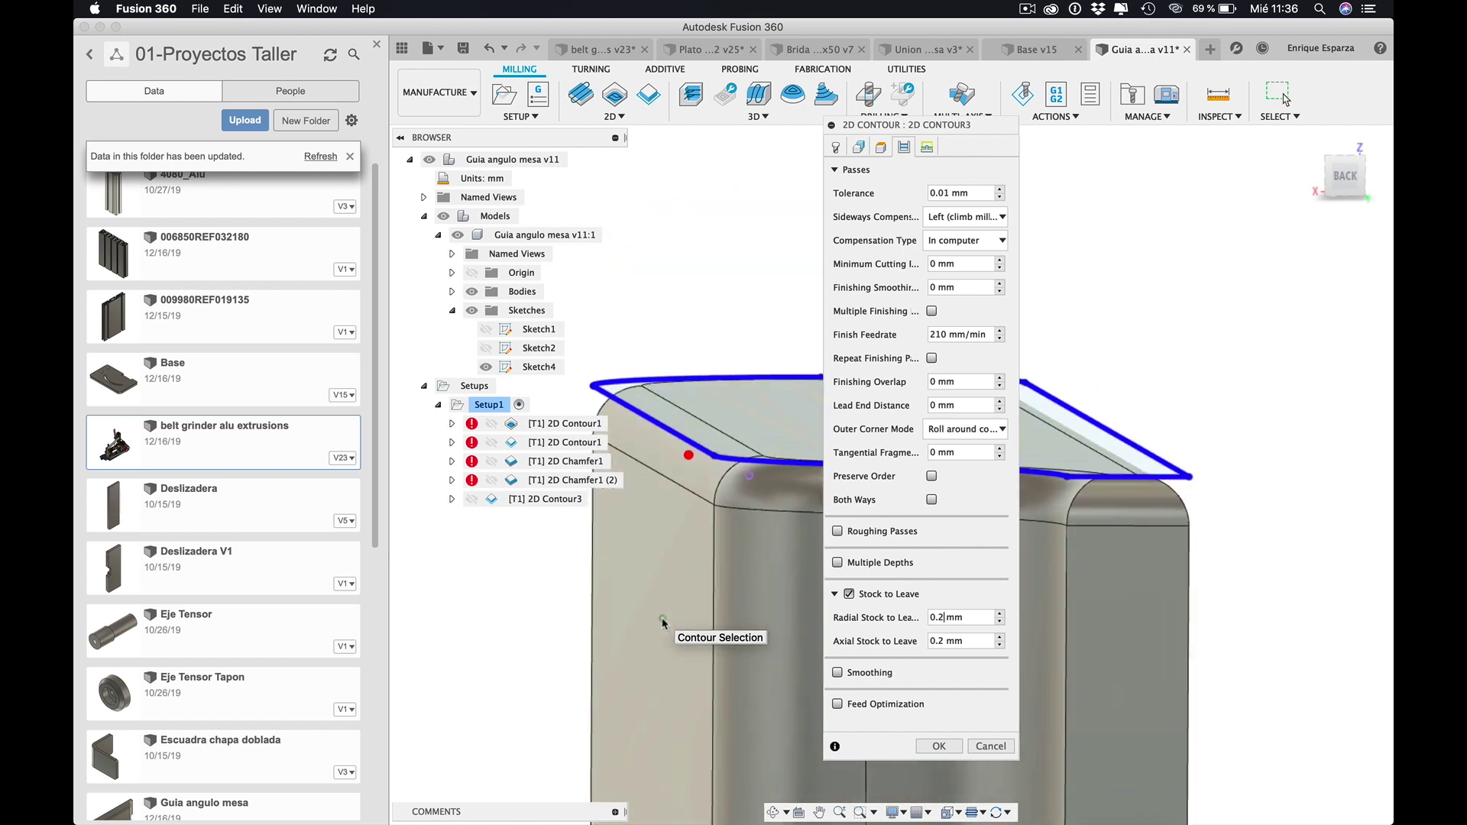
scroll(664, 527, "down", 2, "shift")
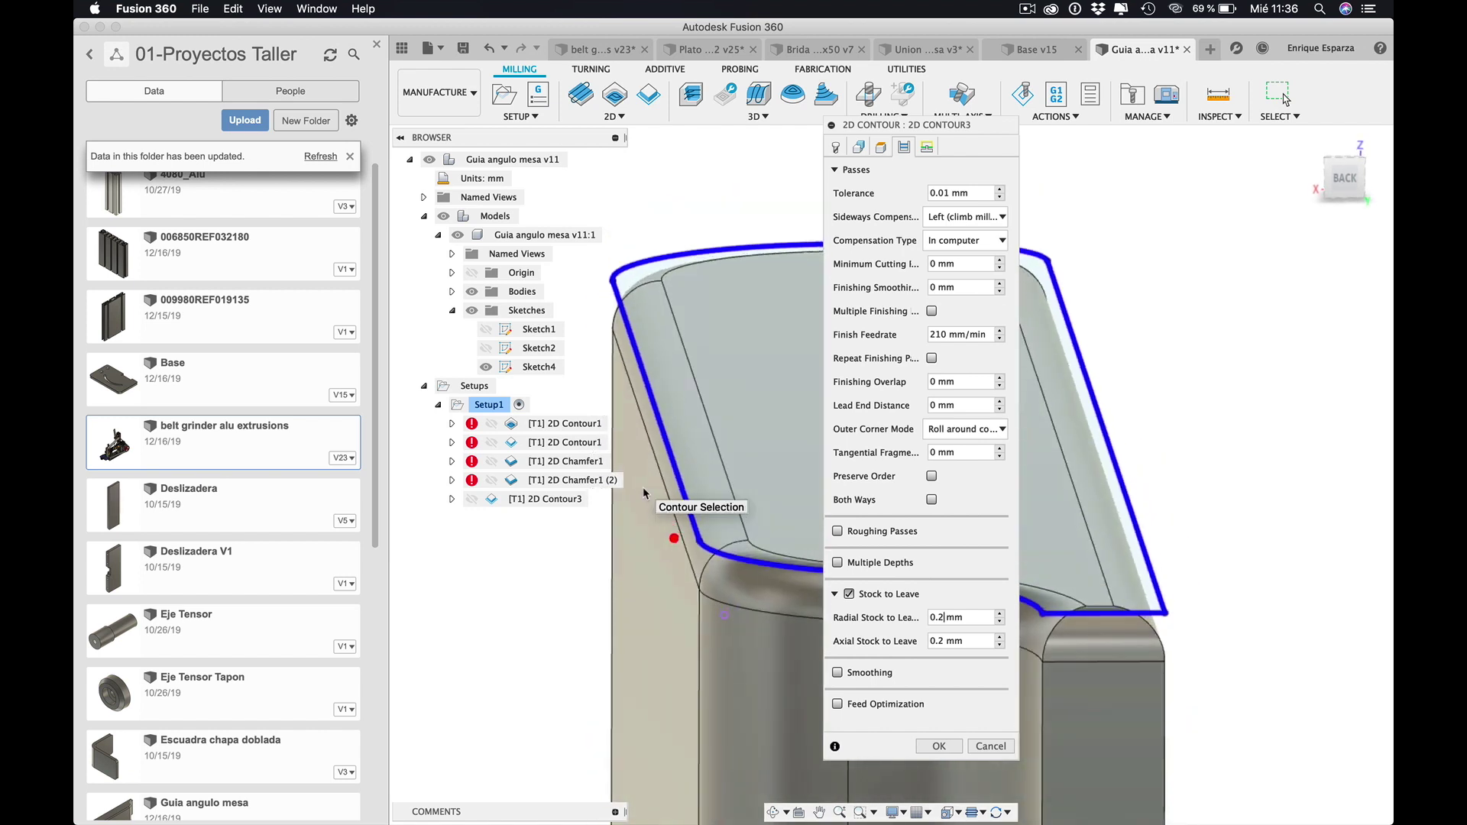
scroll(684, 555, "down", 1, "shift")
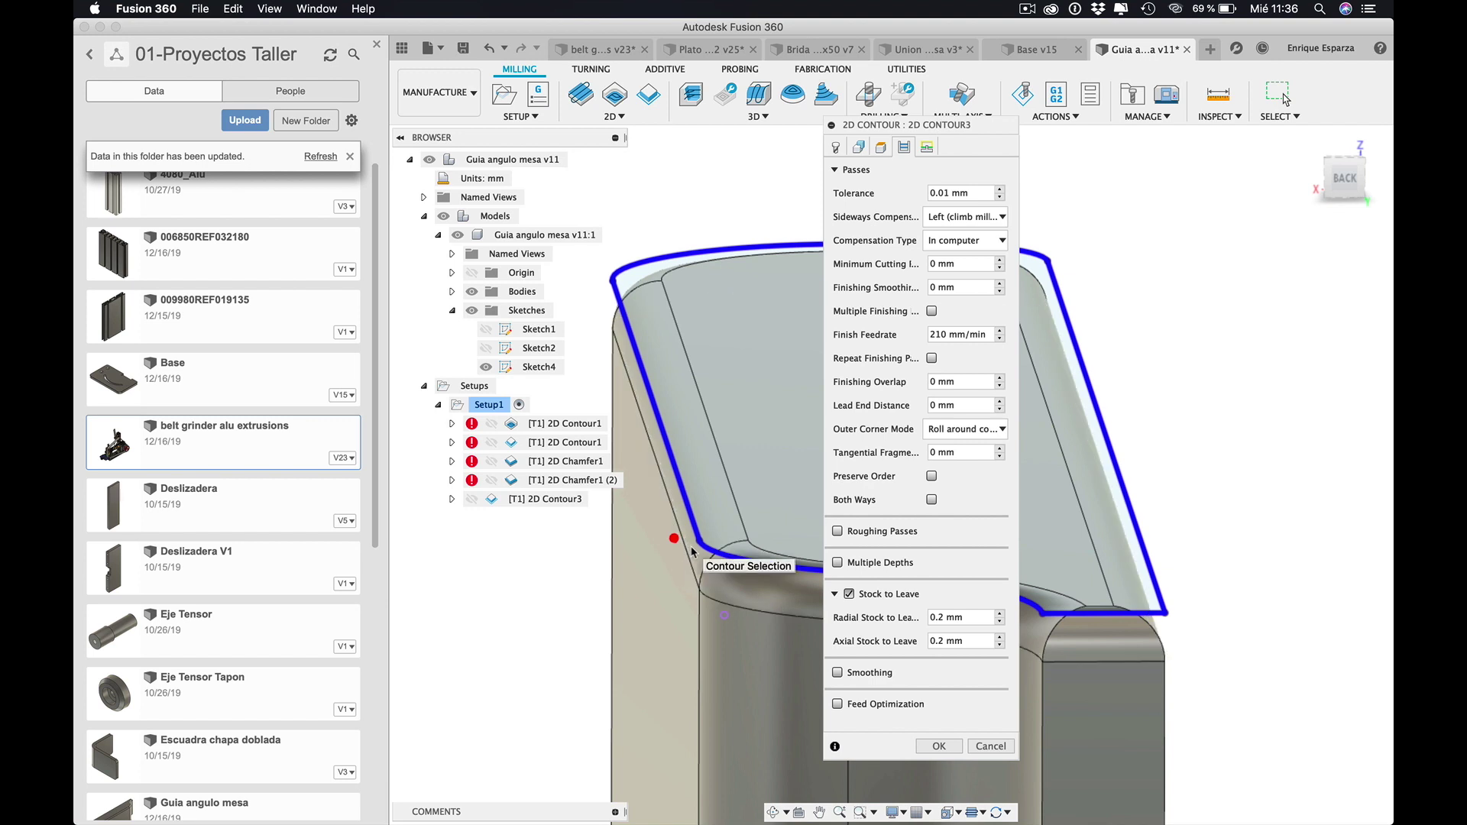
scroll(691, 550, "down", 1, "shift")
scroll(691, 551, "down", 1, "shift")
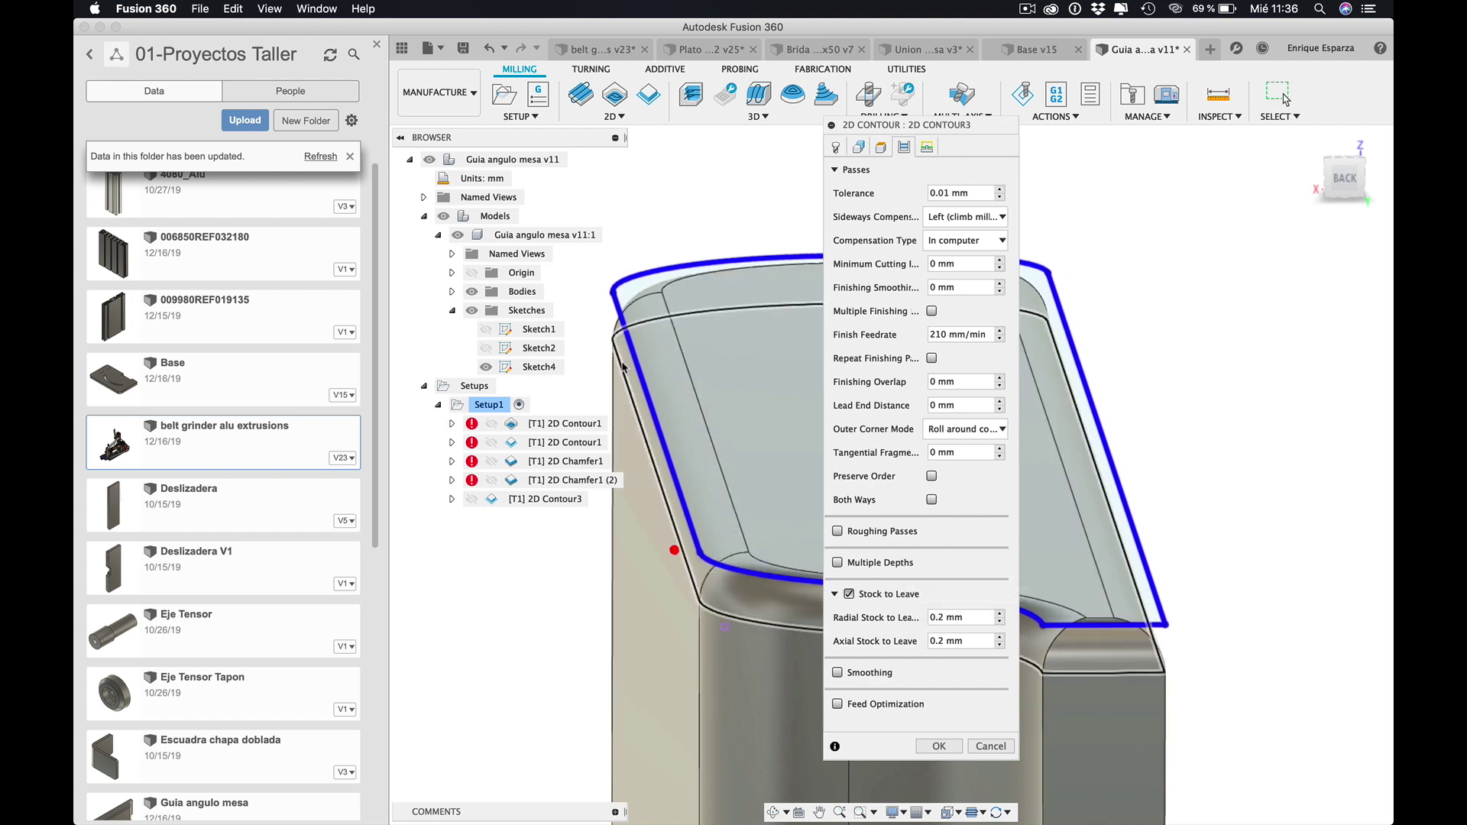
scroll(729, 518, "down", 1, "shift")
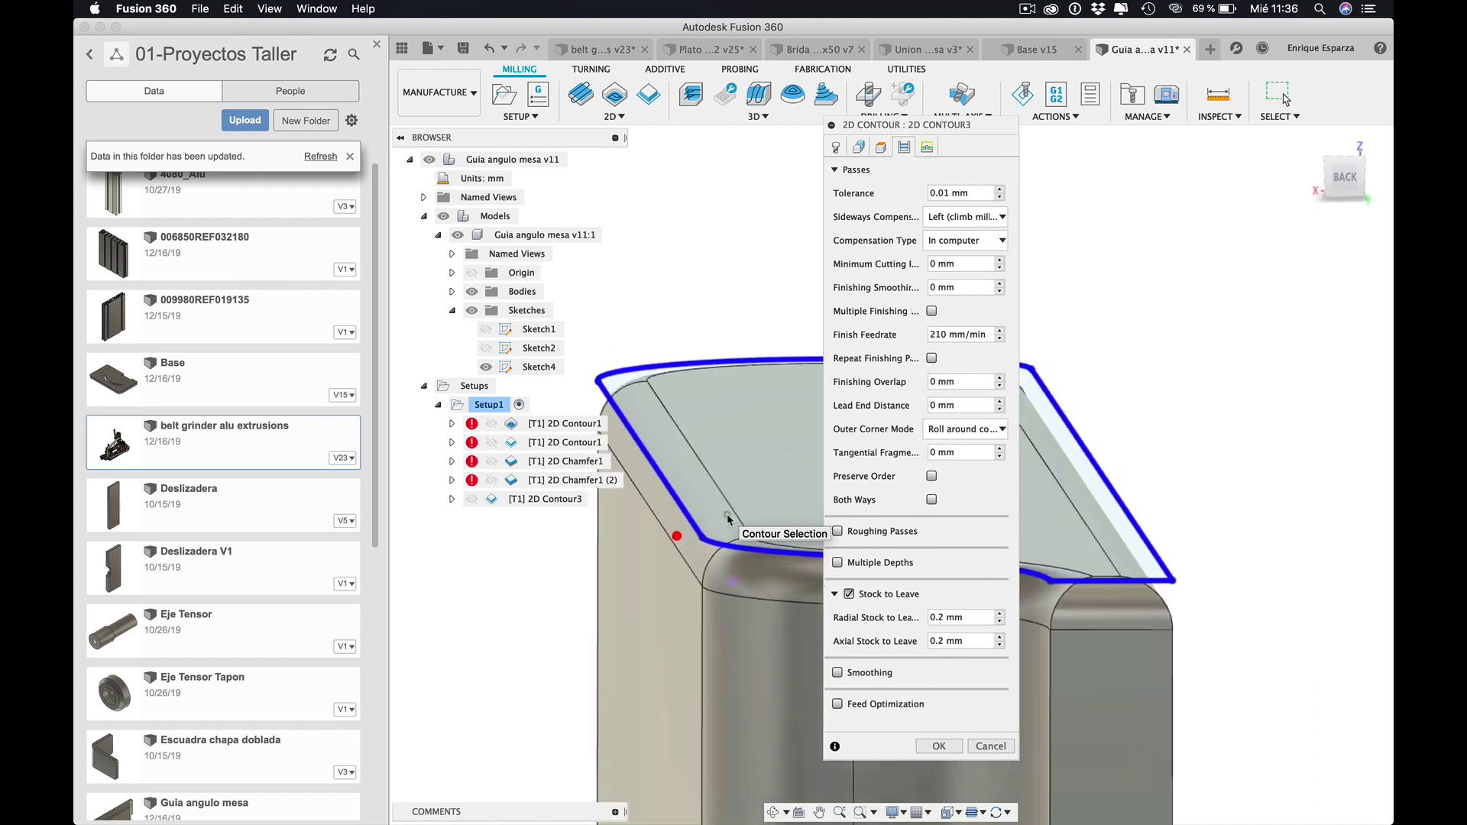
scroll(730, 518, "down", 1, "shift")
scroll(728, 520, "down", 1, "shift")
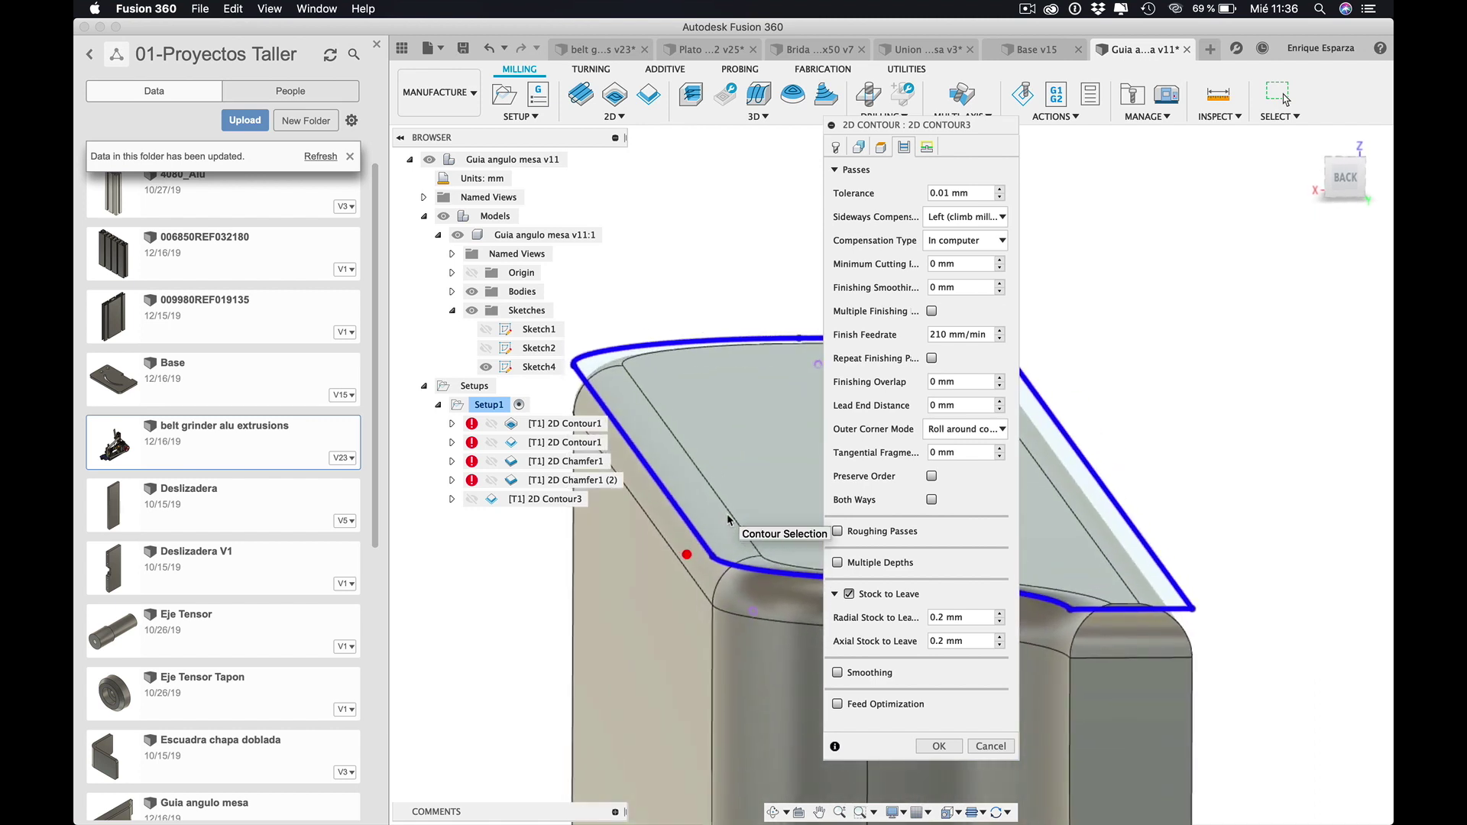
scroll(728, 520, "down", 1, "shift")
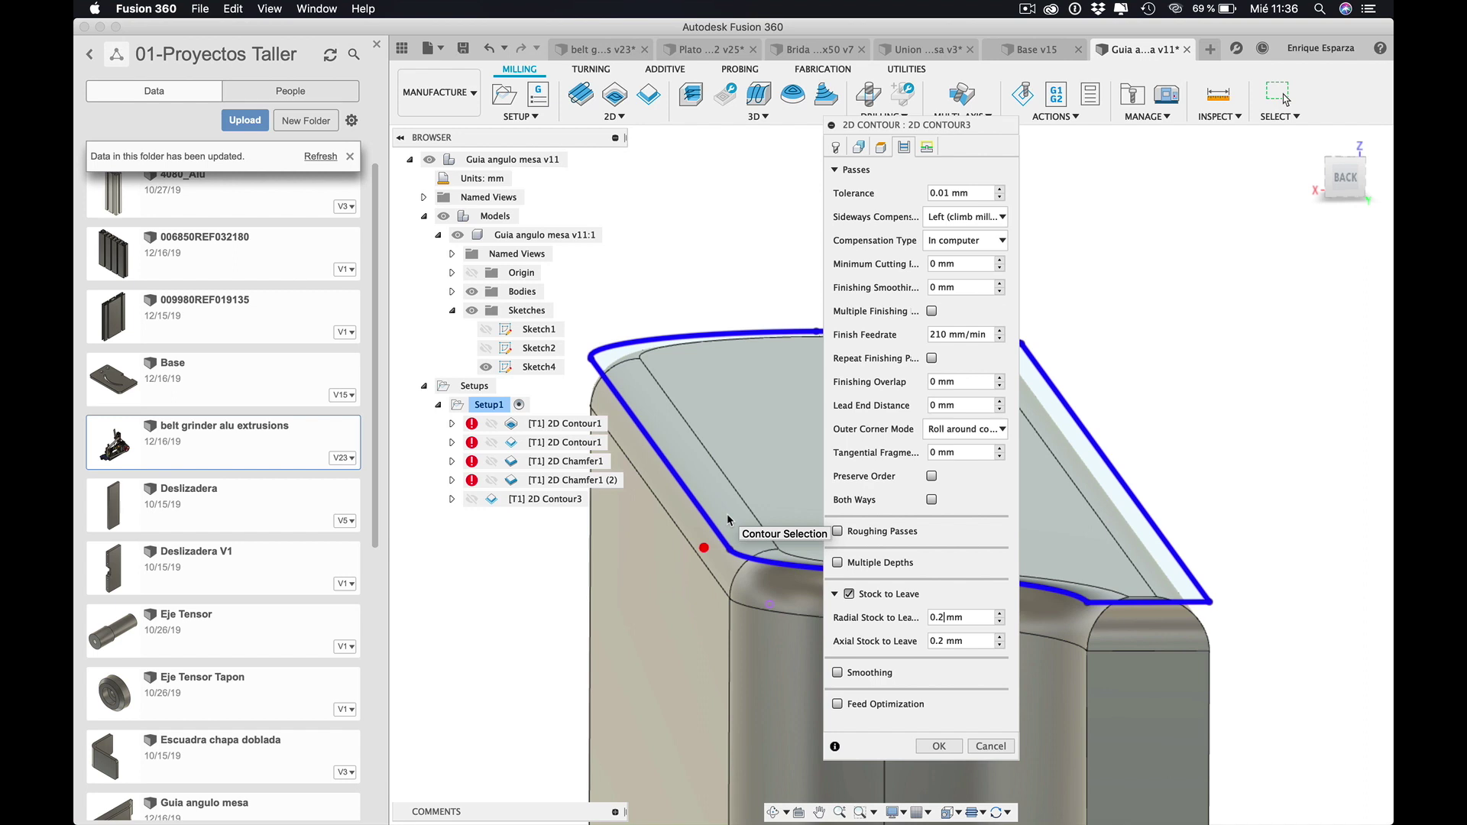
scroll(728, 520, "up", 1, "shift")
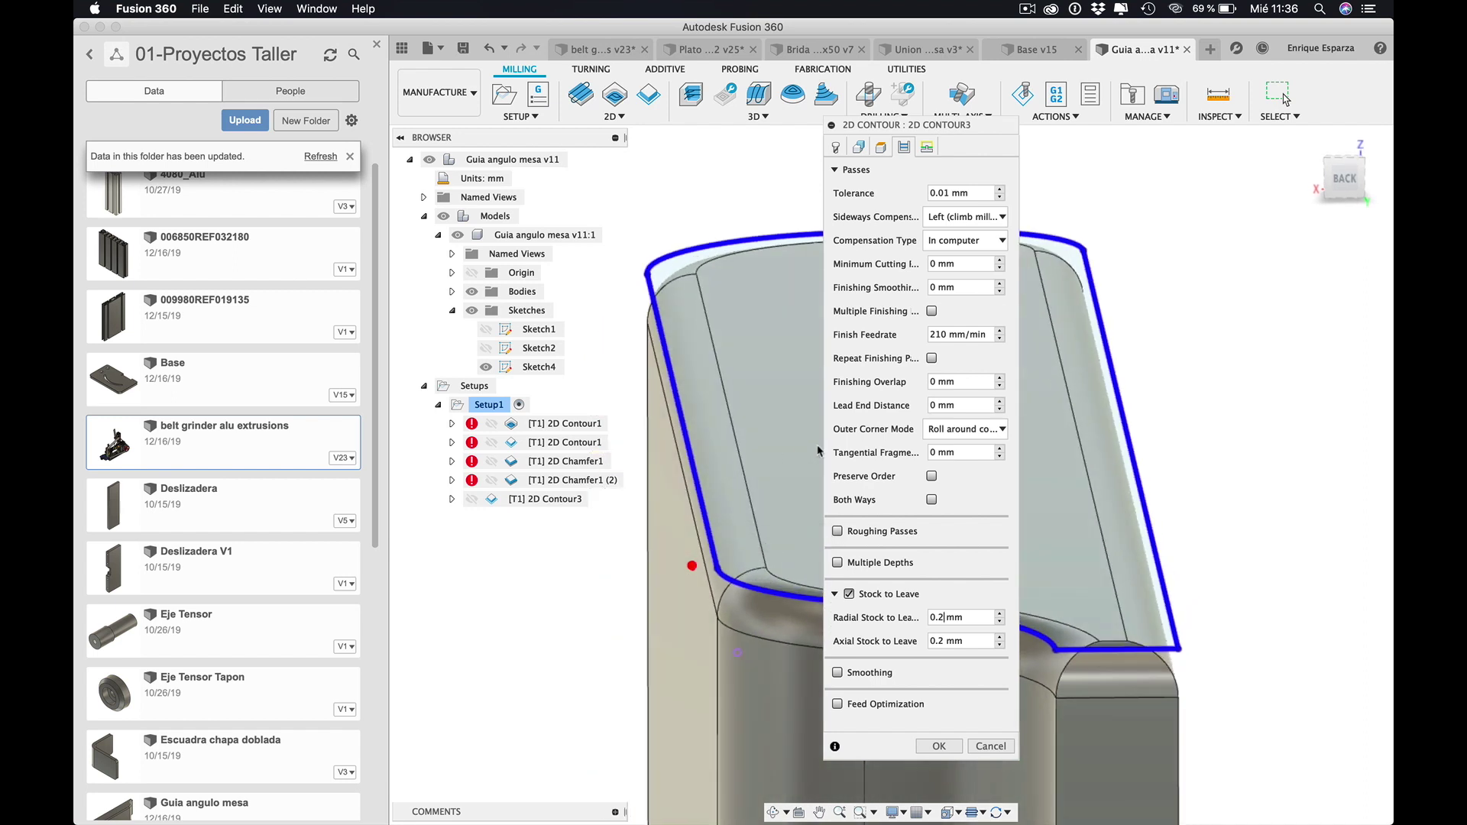
scroll(811, 541, "down", 2, "shift")
scroll(811, 541, "up", 2, "shift")
scroll(812, 541, "up", 1, "shift")
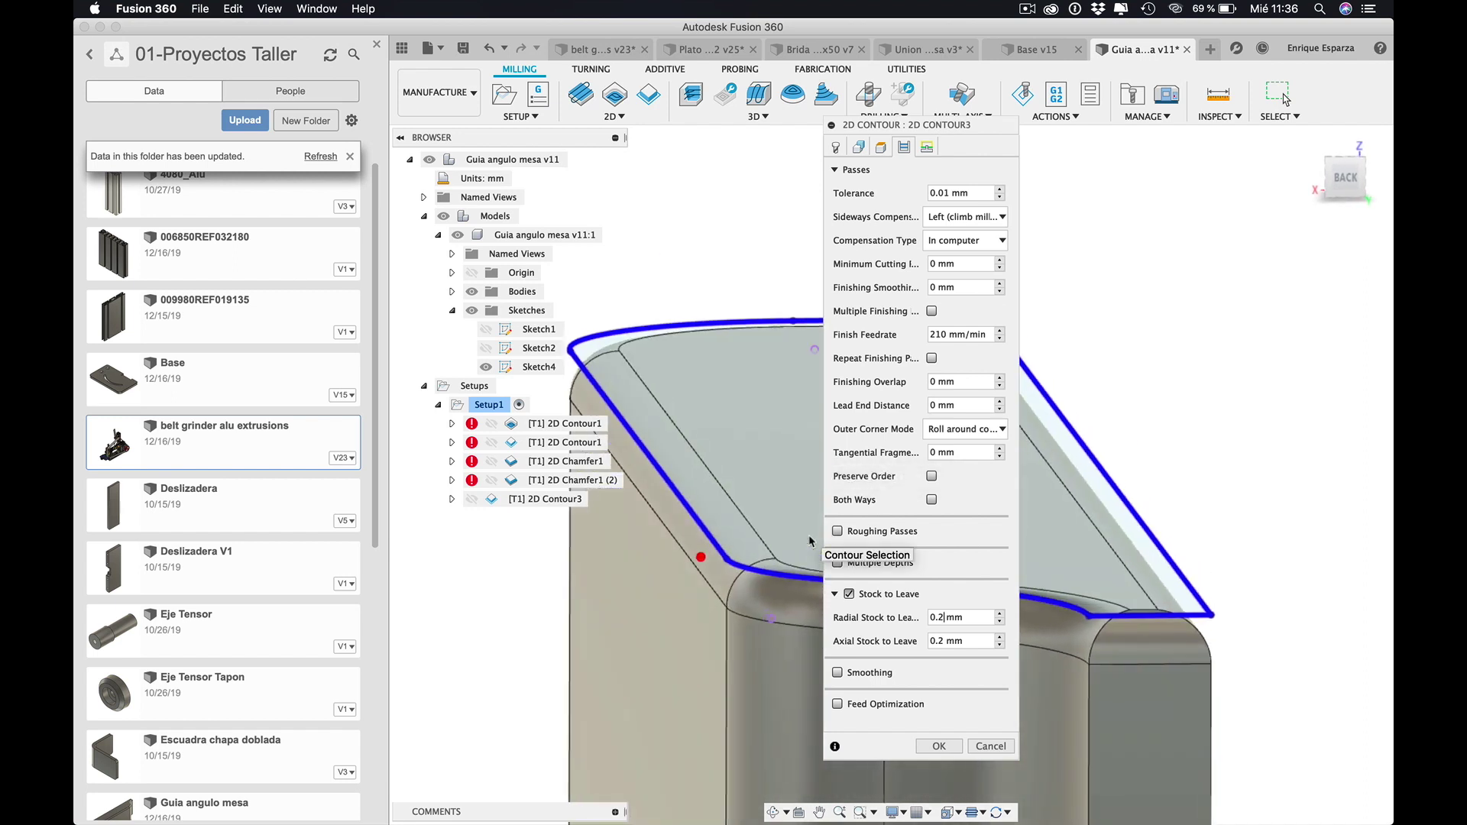
left_click(938, 642)
double_click(937, 642)
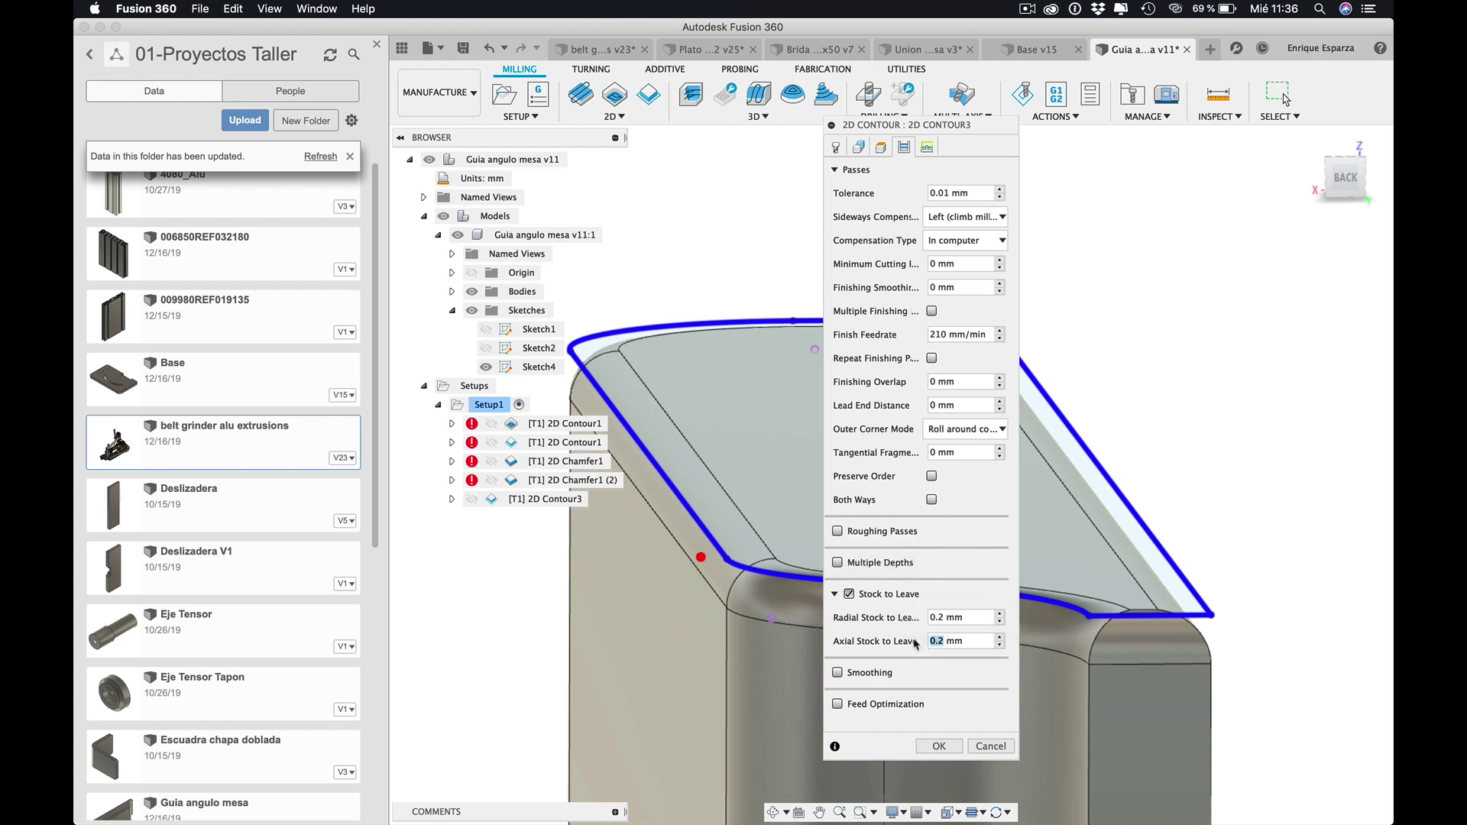
type("-")
left_click(949, 752)
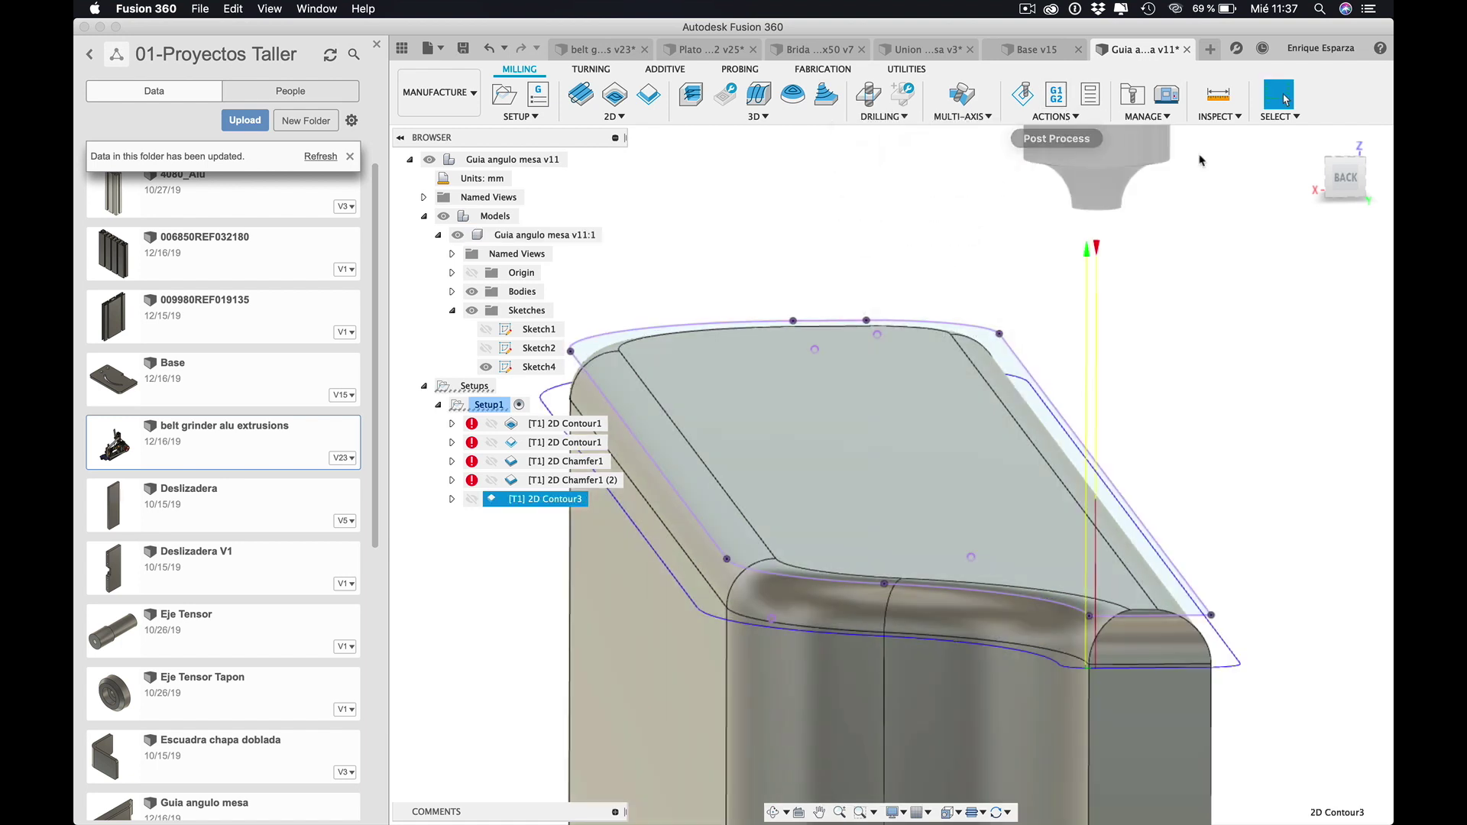
left_click(1341, 181)
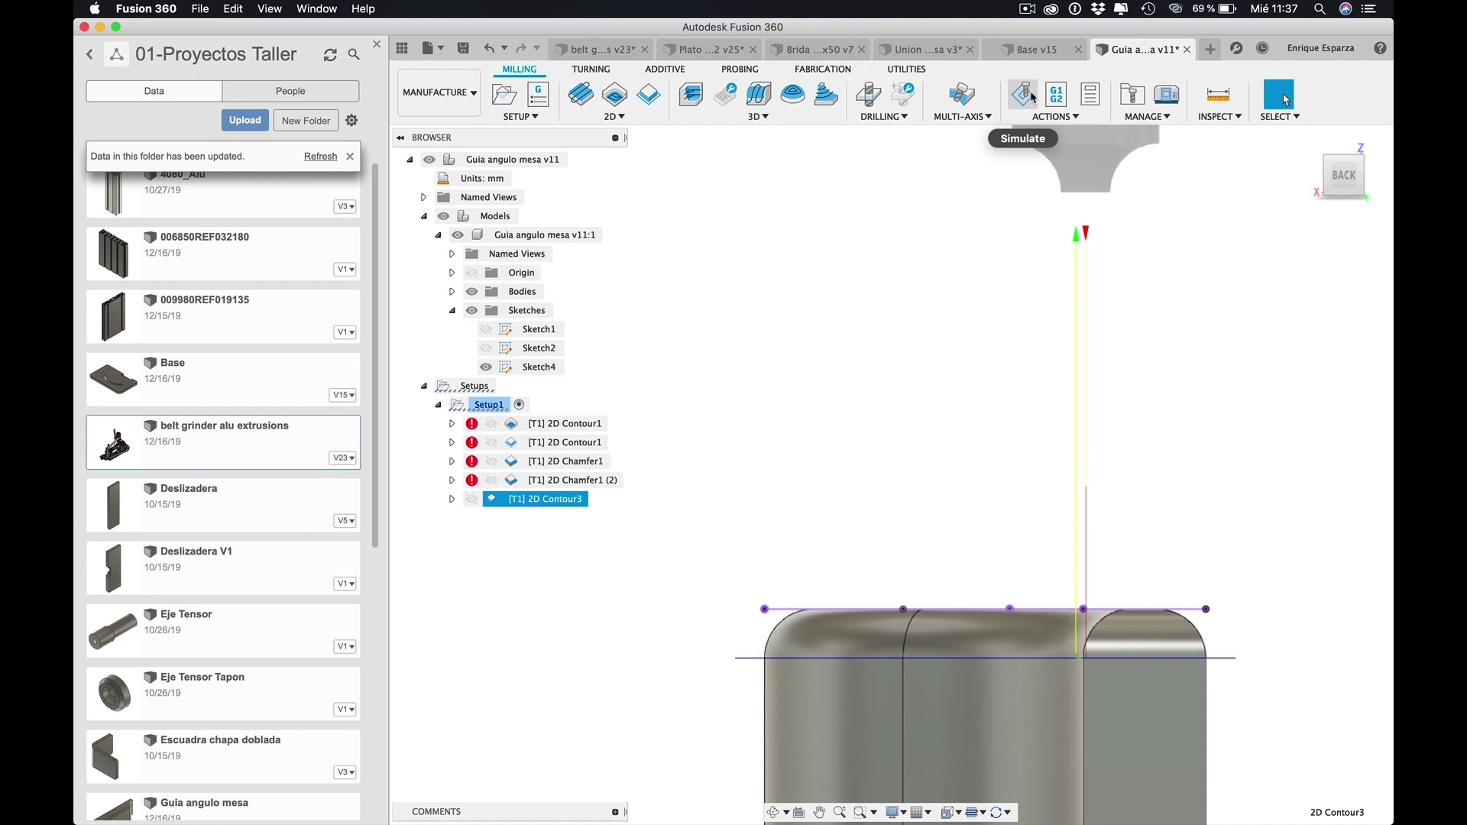
- Simulate 2D Contour3, pause it, and zoom, orbit and pan to inspect the tool at the filleted edge
left_click(1028, 97)
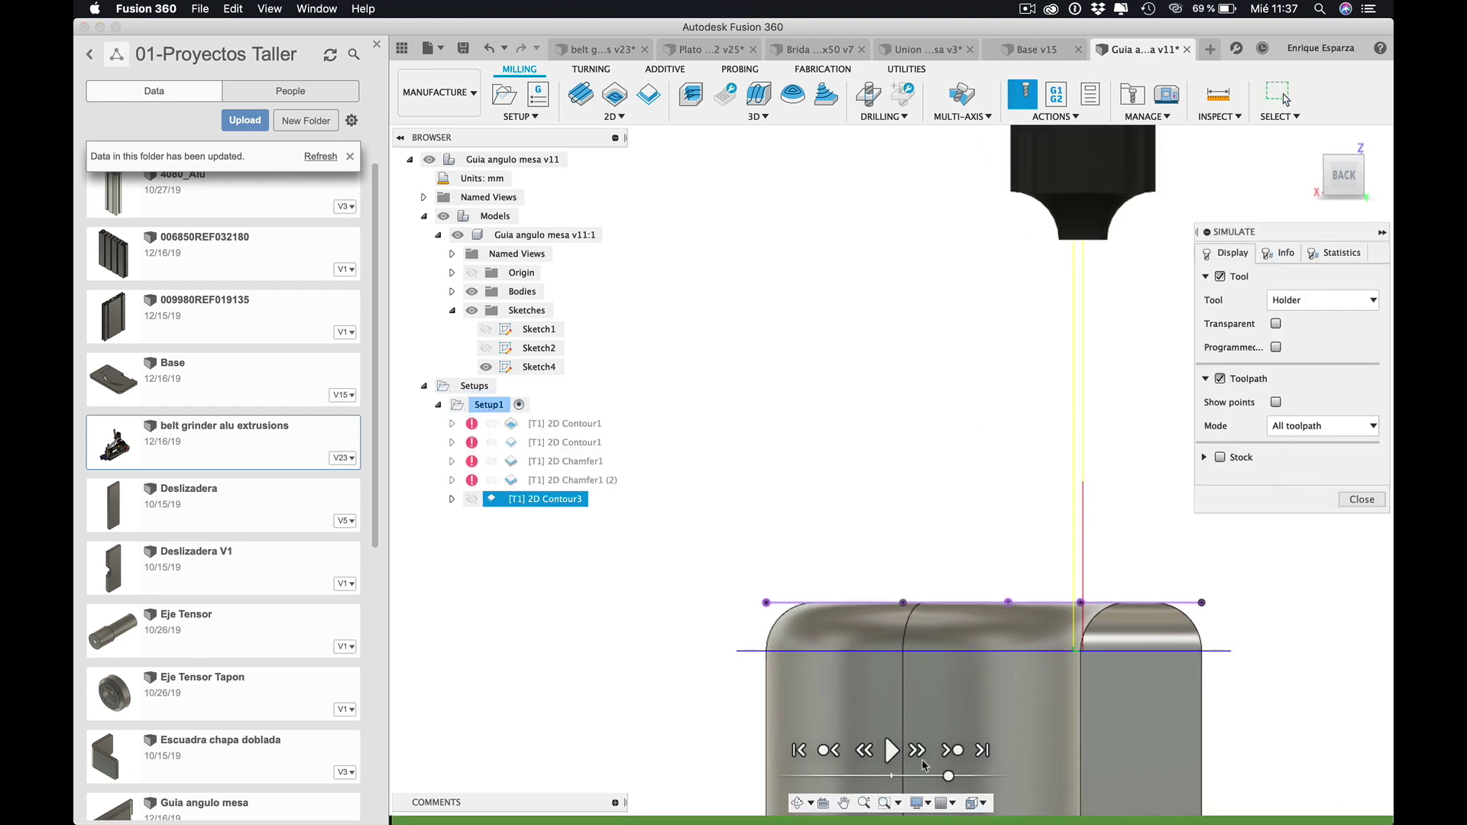
left_click(891, 750)
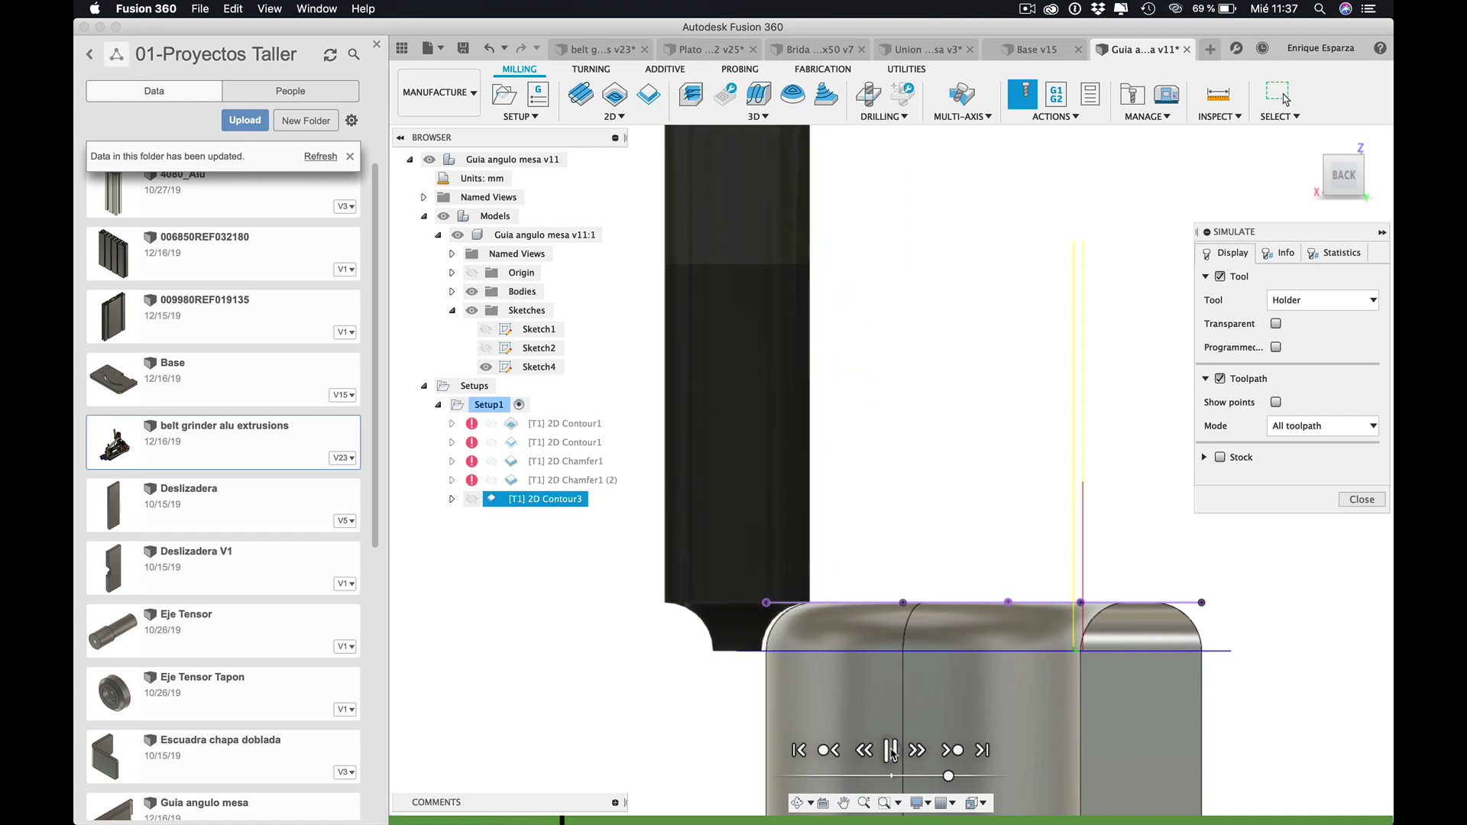
left_click(891, 751)
scroll(768, 609, "up", 3)
scroll(768, 611, "up", 3)
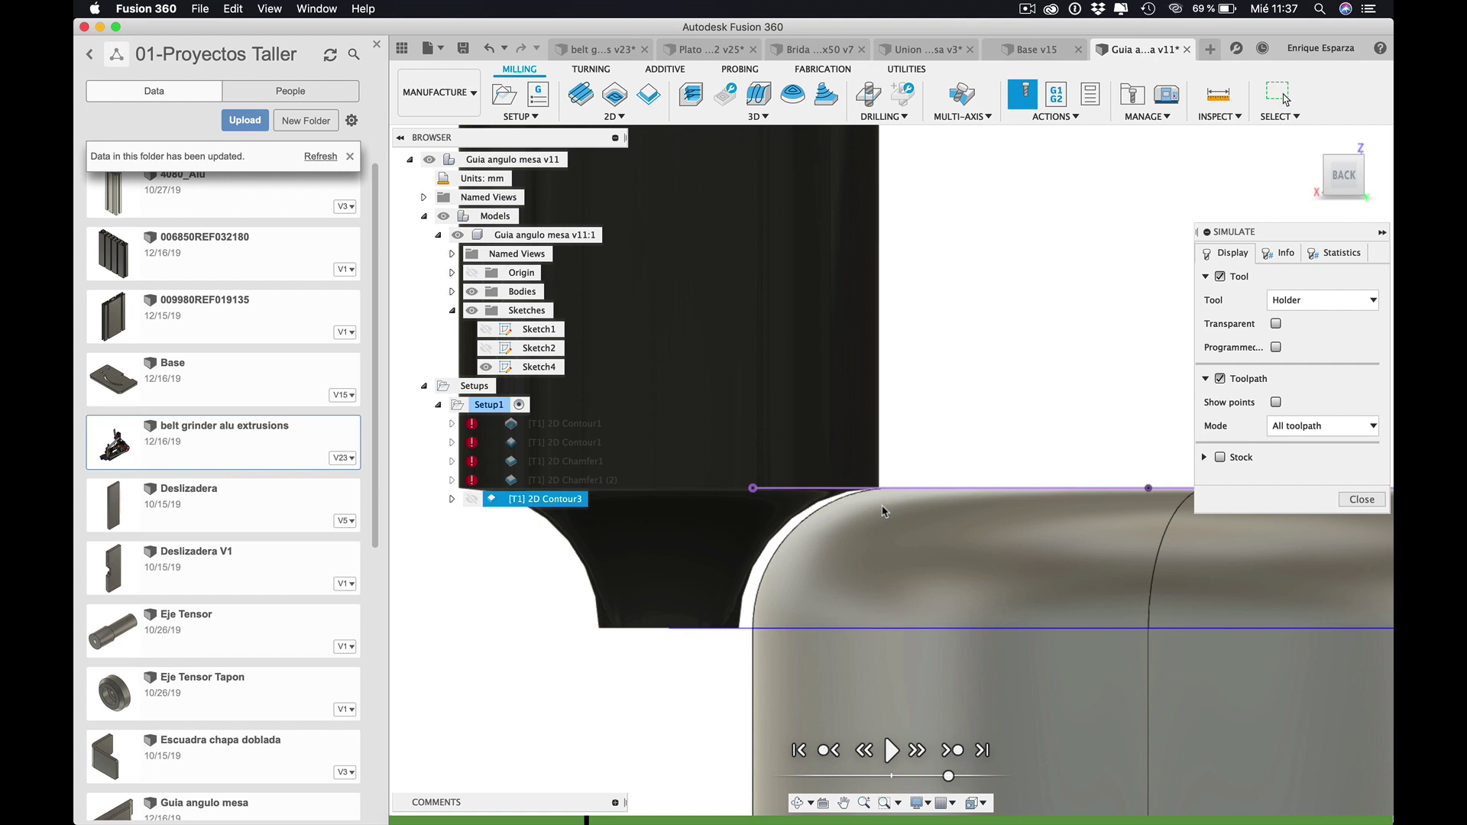
middle_click_drag(883, 511, 914, 501, "shift")
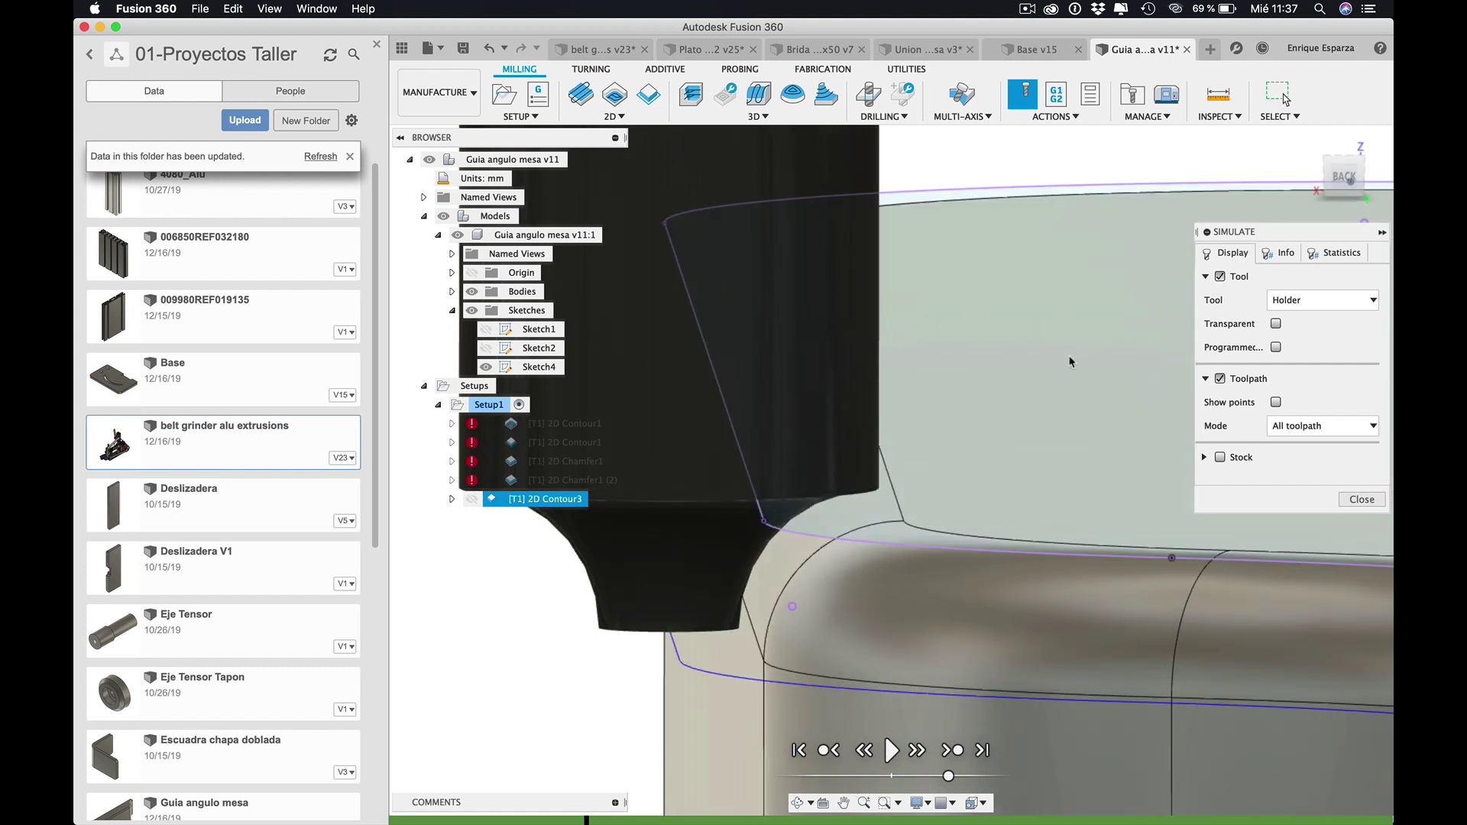
middle_click_drag(988, 401, 969, 421)
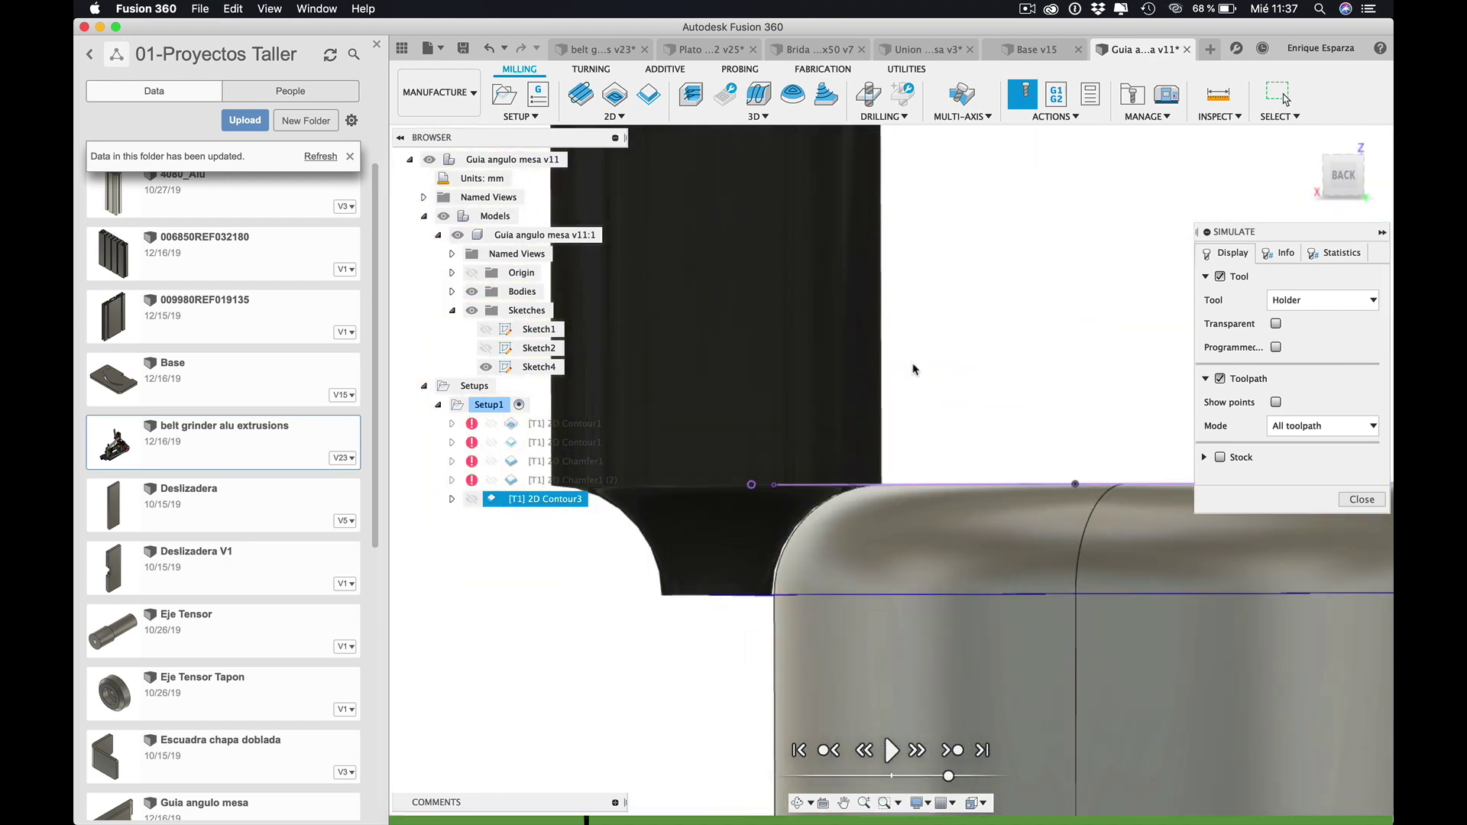
left_click(1367, 498)
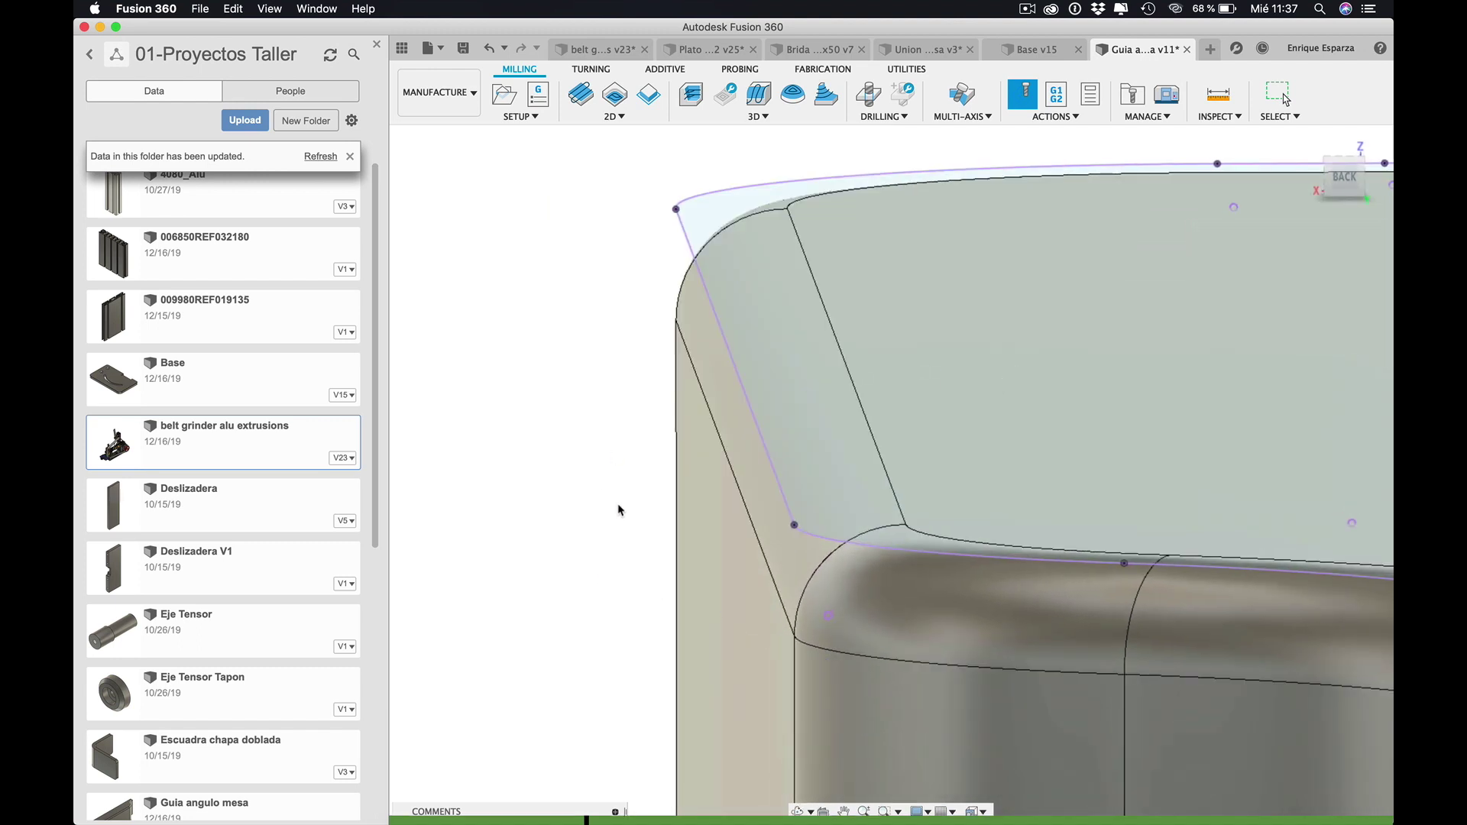
- Change 2D Contour3's axial stock to leave to -1.8 mm and regenerate it
double_click(563, 502)
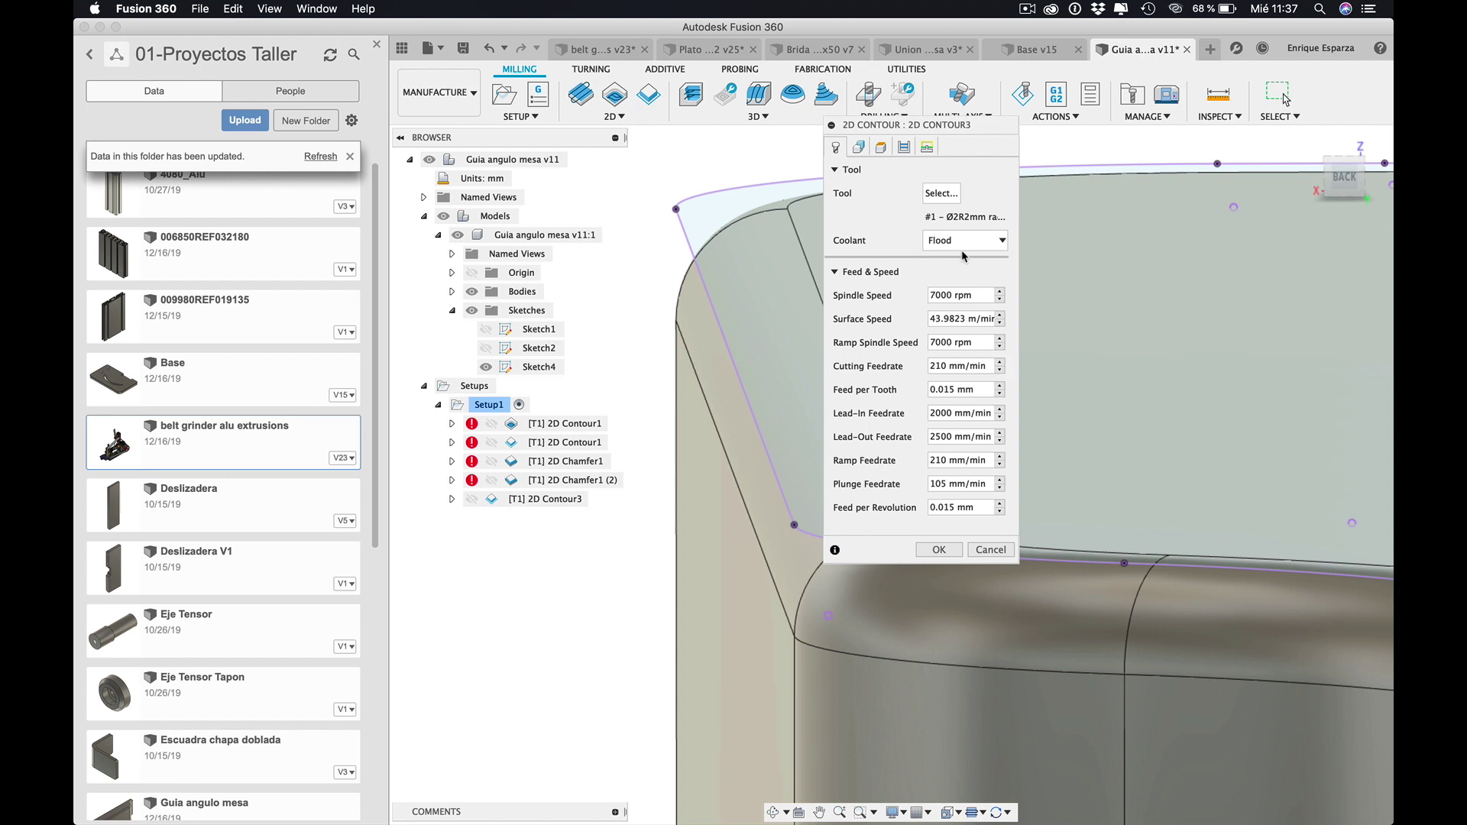
left_click(904, 146)
left_click(938, 641)
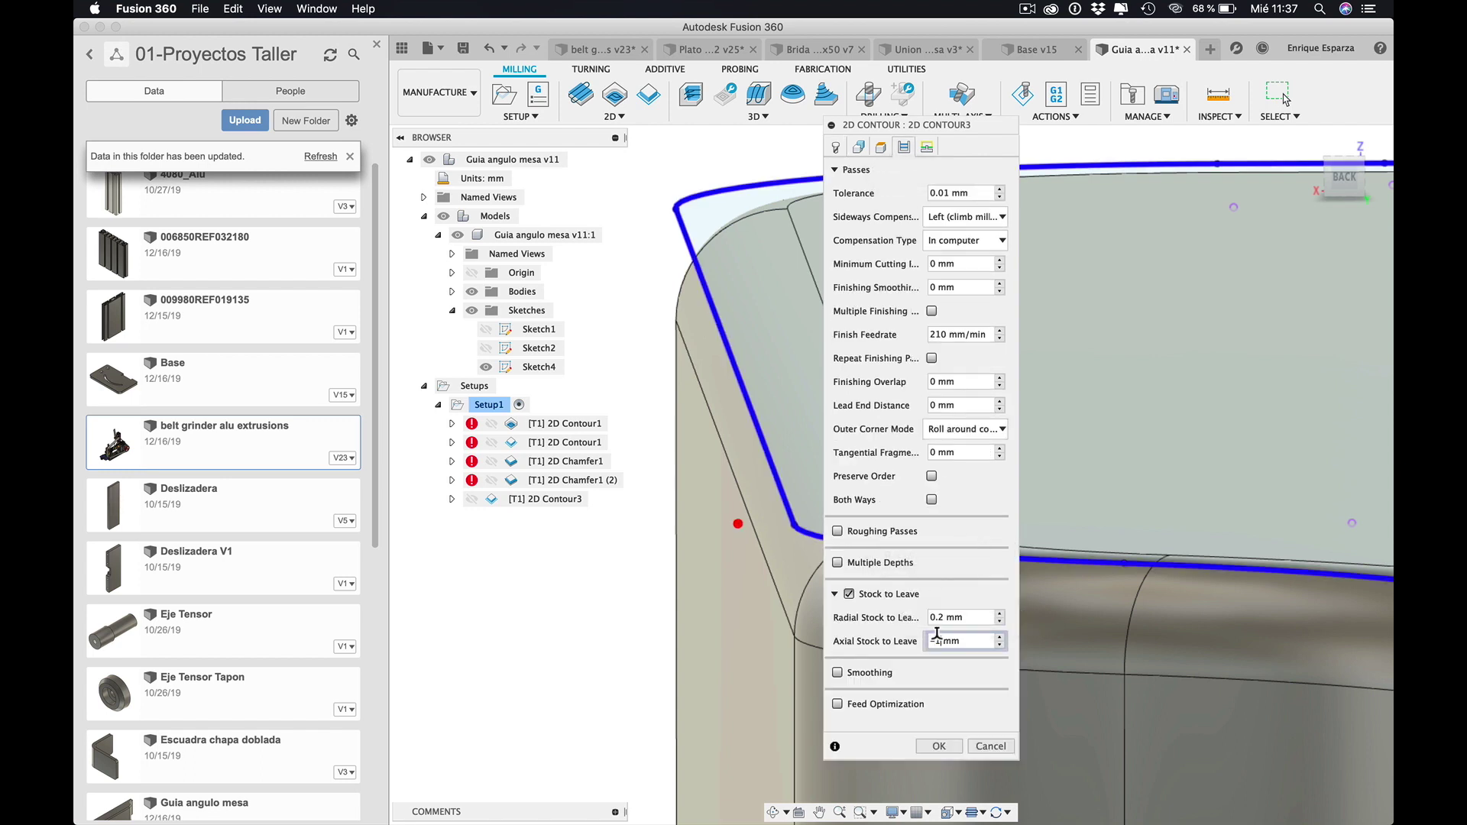
type(".8")
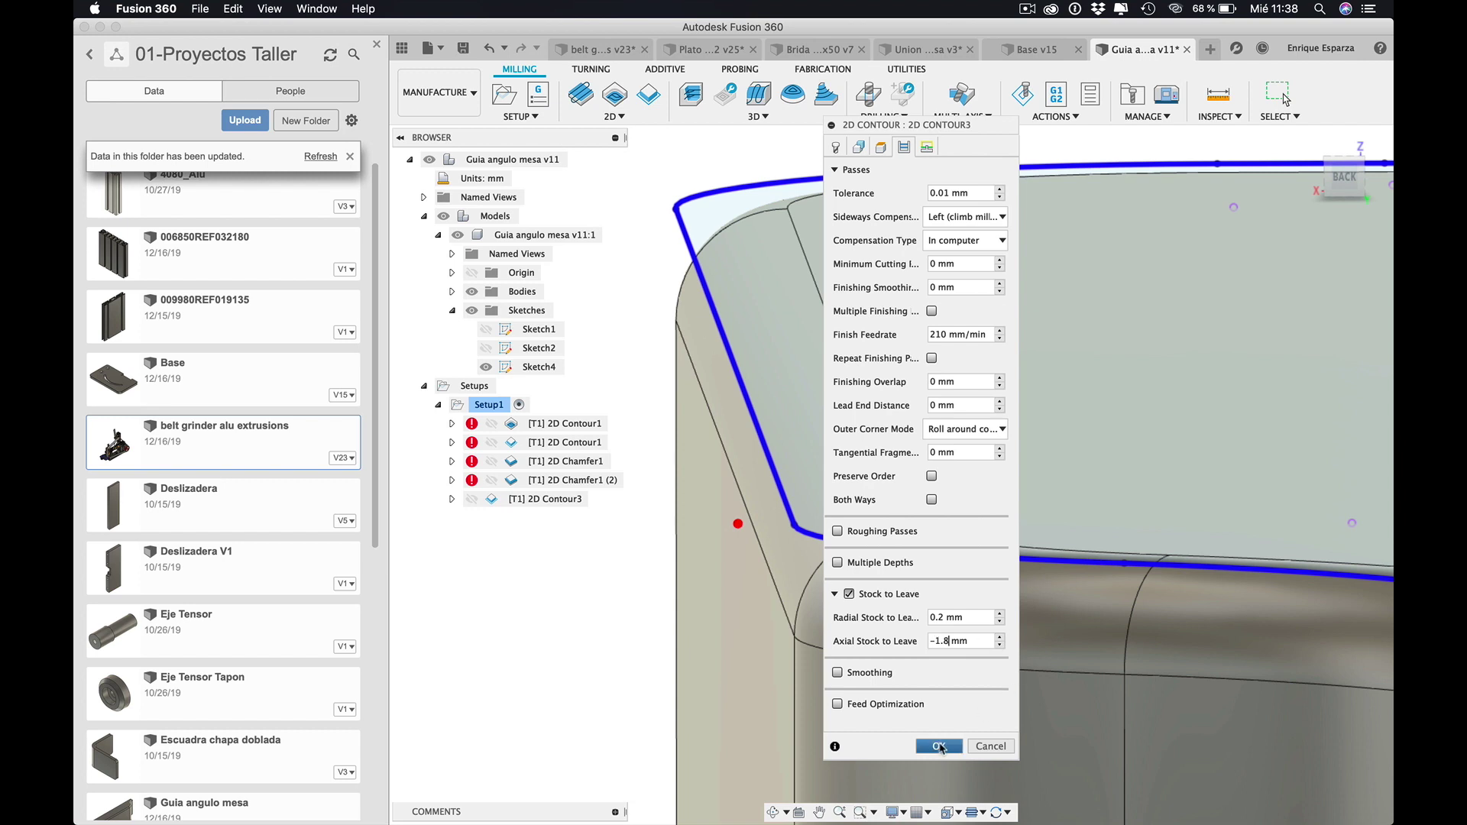
left_click(940, 747)
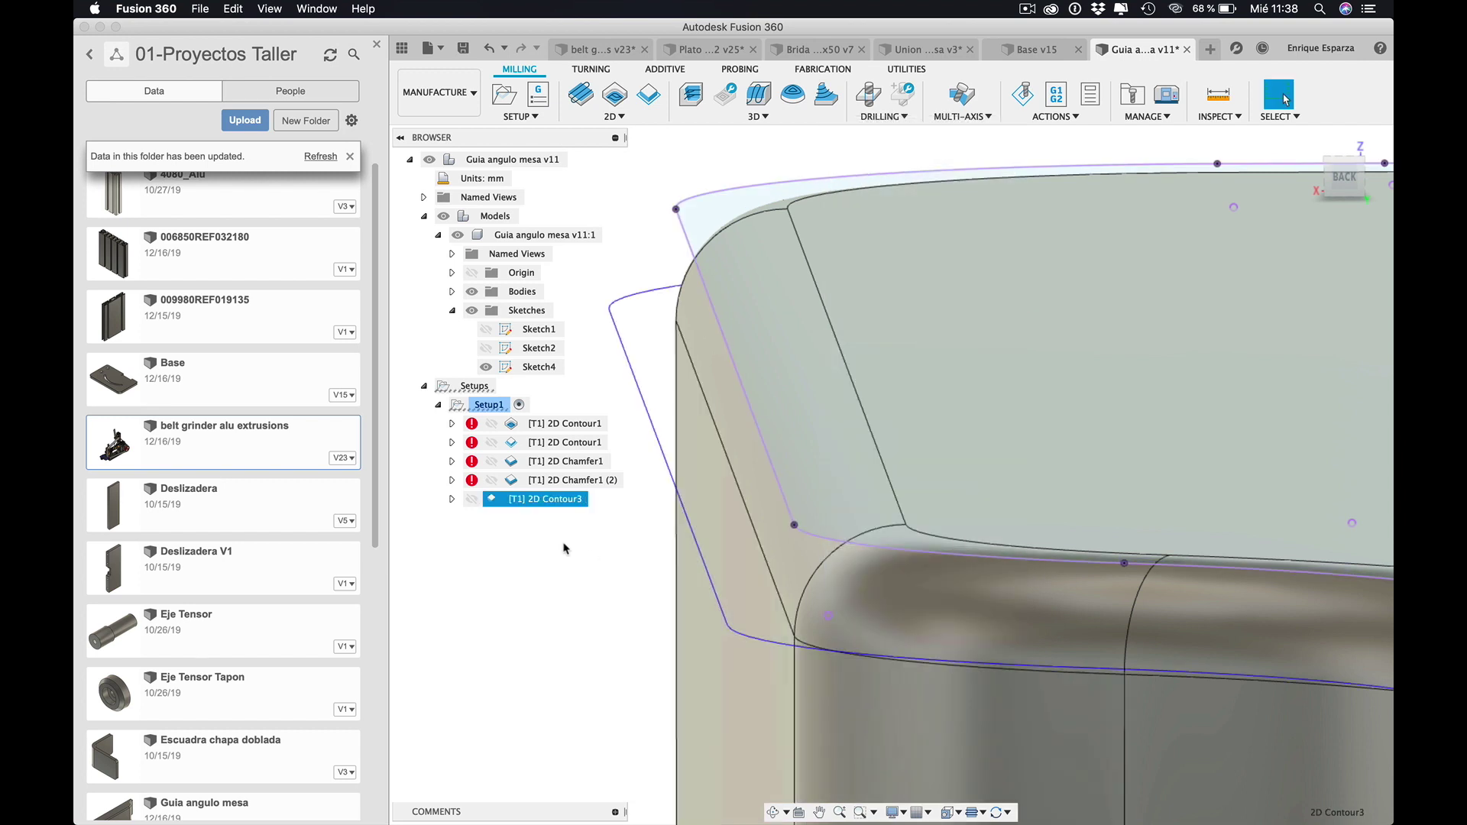
- Select 2D Contour3 and start simulating its toolpath
double_click(551, 500)
left_click(991, 554)
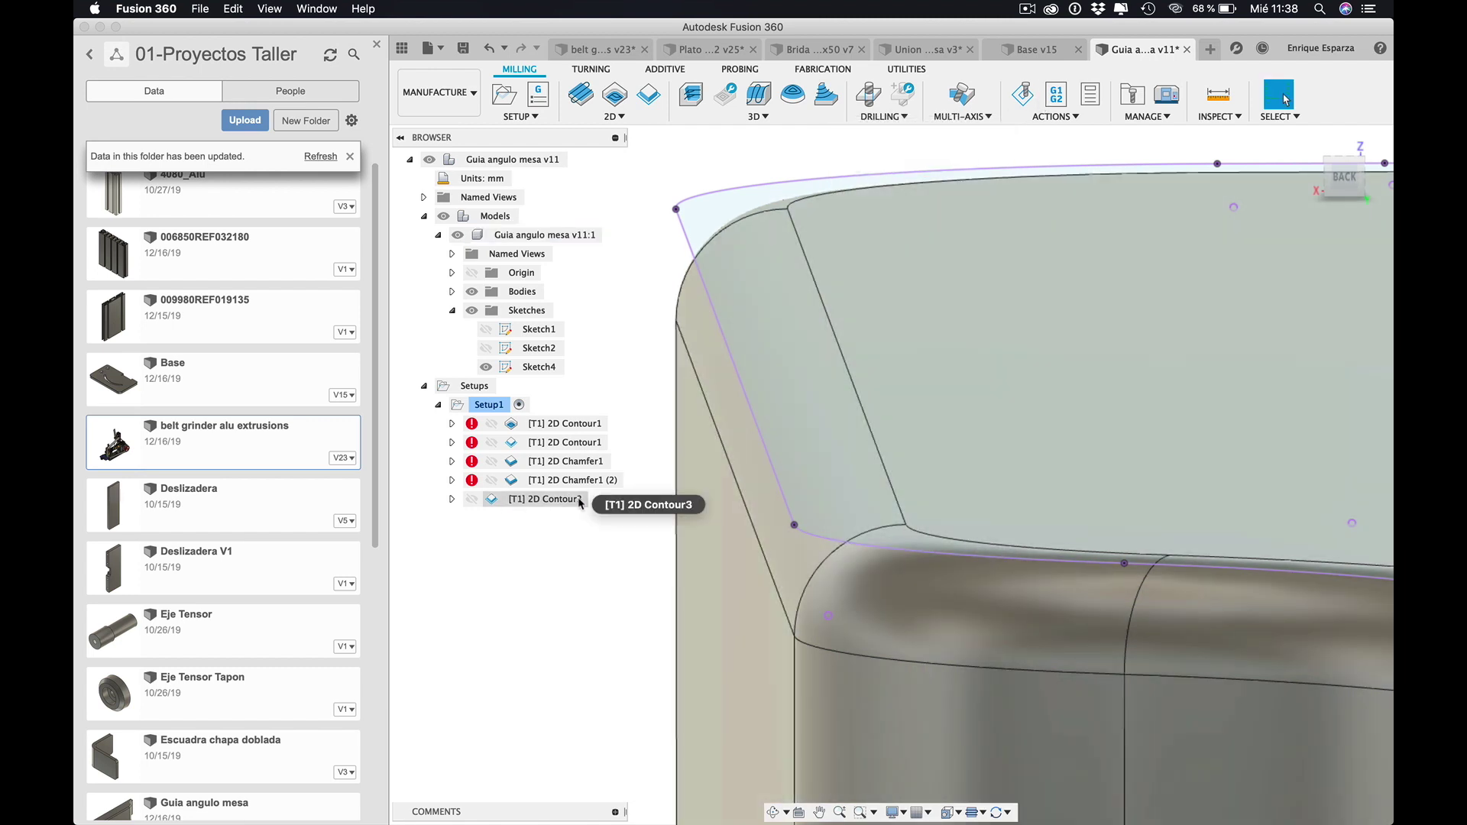
left_click(578, 501)
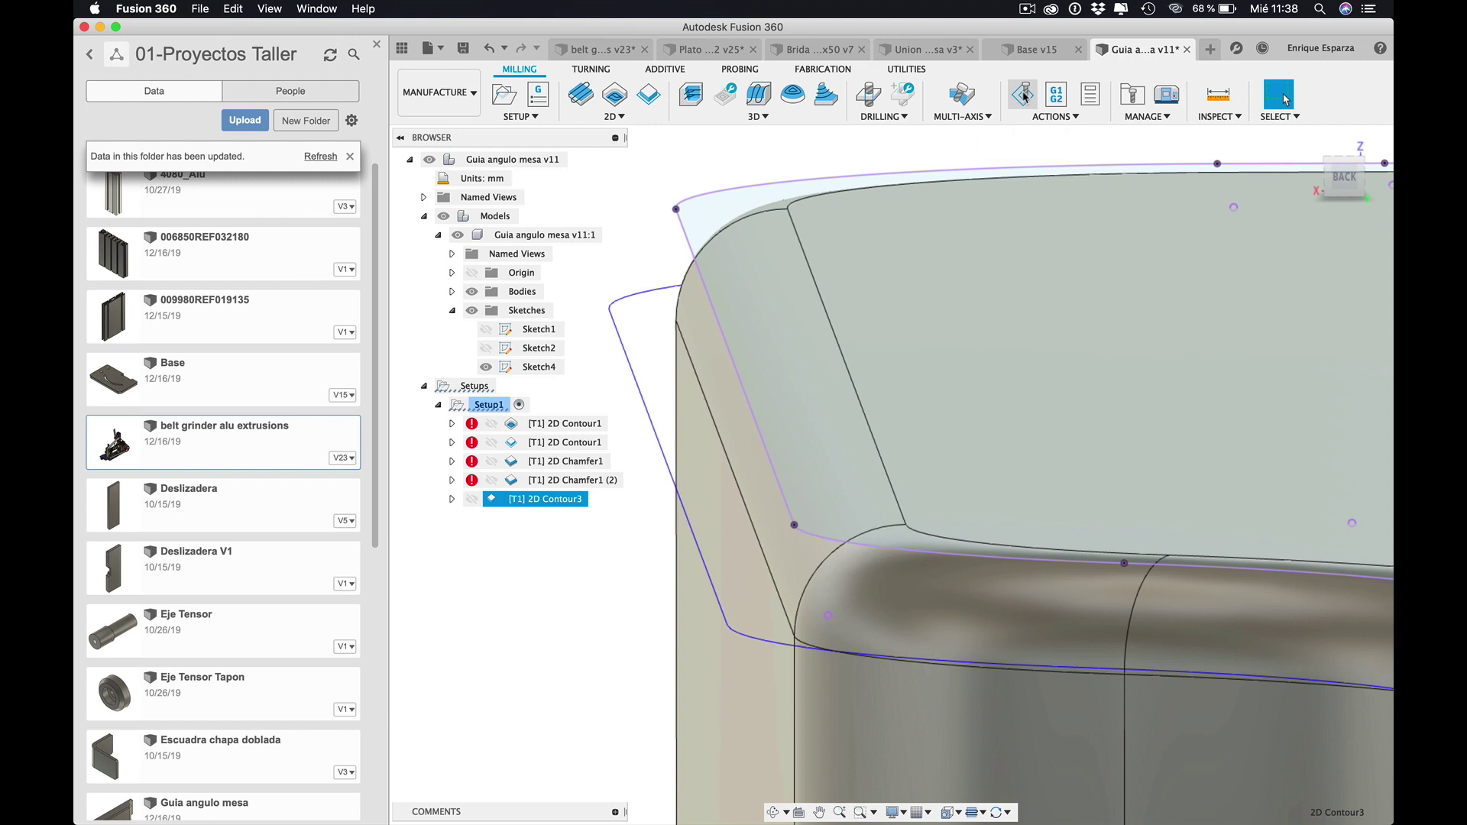
left_click(1024, 95)
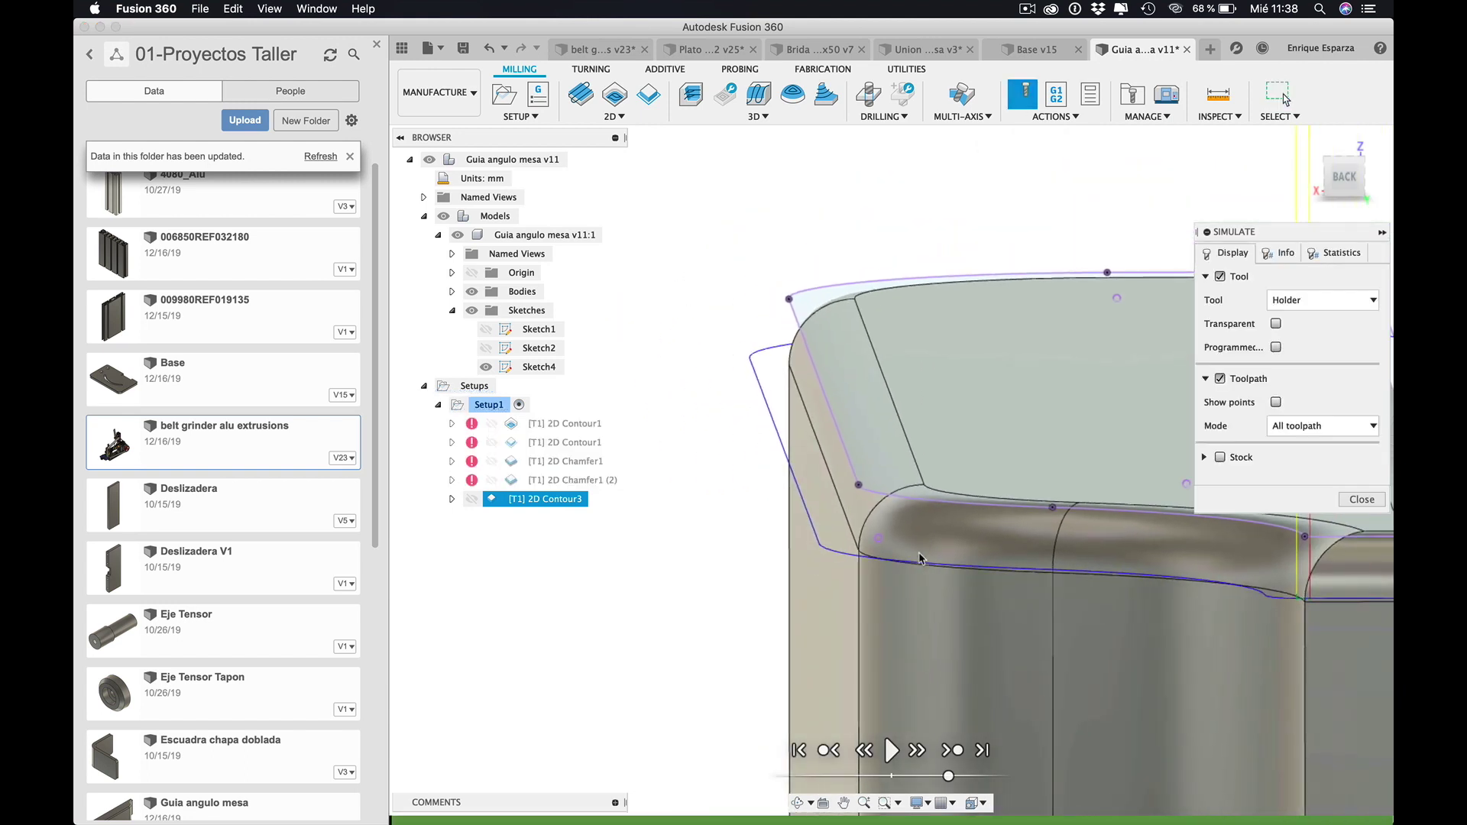
- Show stock, exit the simulation, and regenerate 2D Contour1 through 2D Chamfer1 (2) with Ctrl+G
left_click(1220, 457)
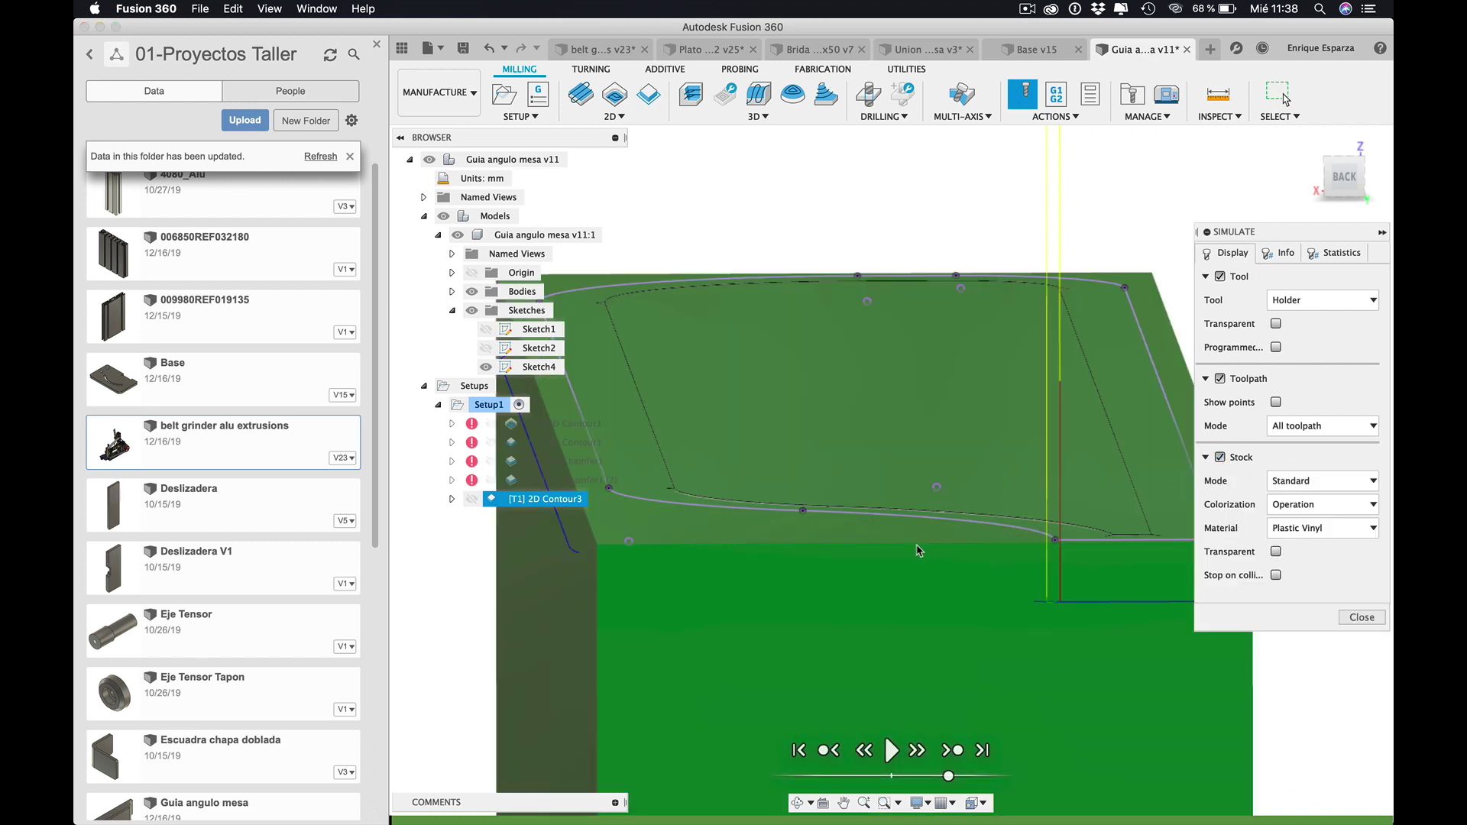
left_click(1362, 616)
left_click(565, 424)
left_click(566, 480, "shift")
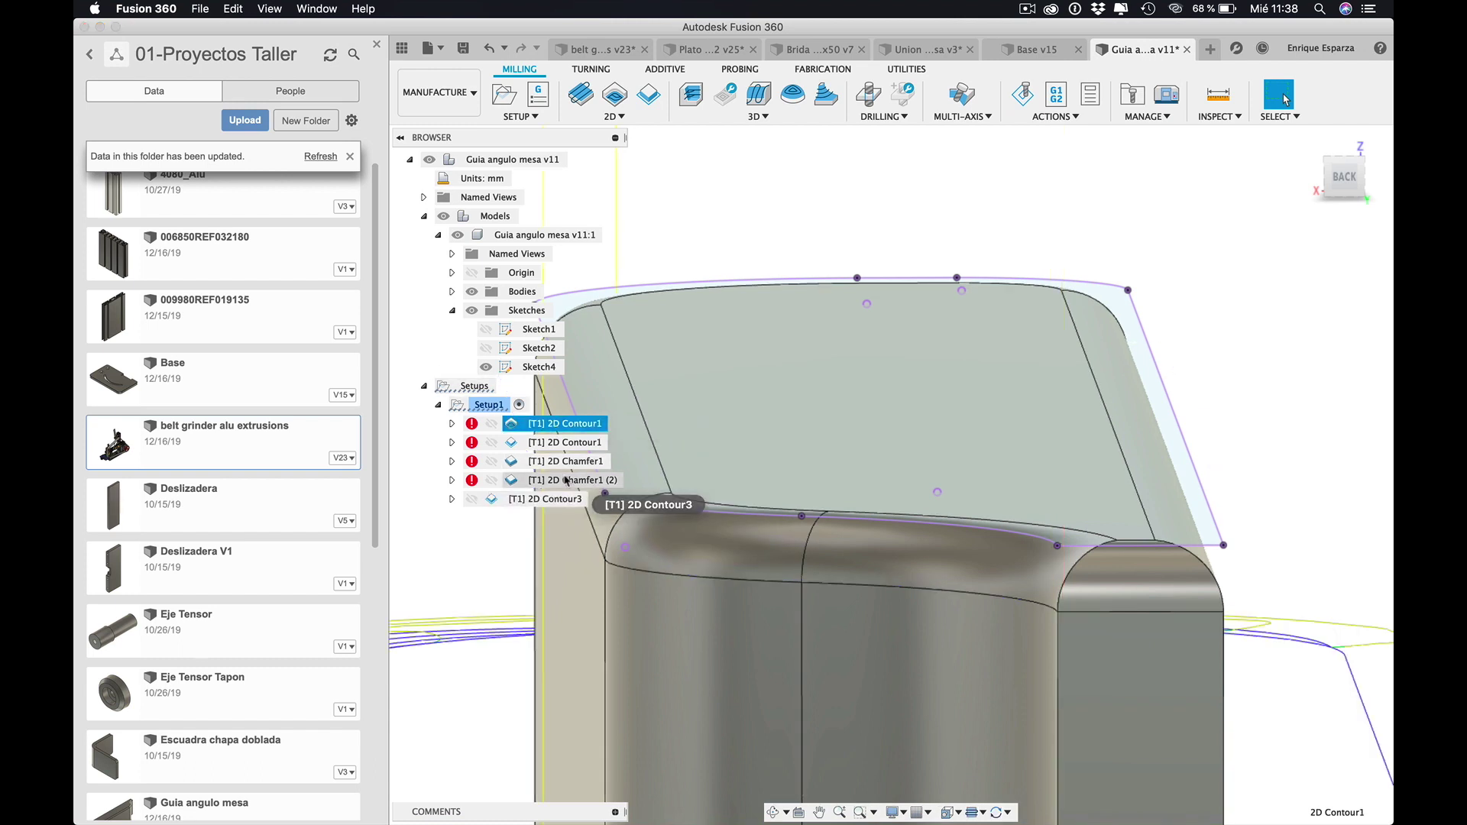
key("super+g")
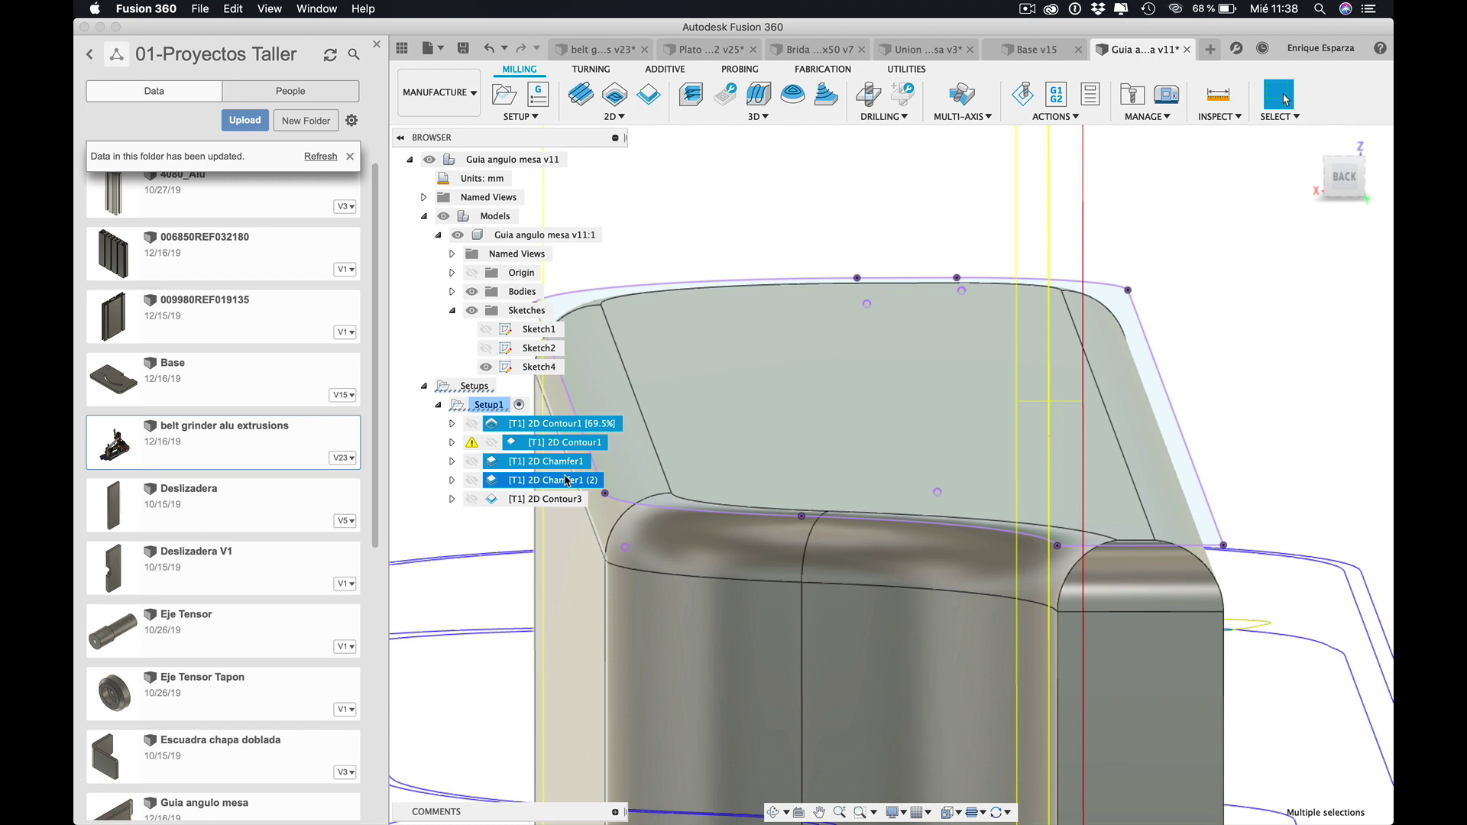
left_click(533, 522)
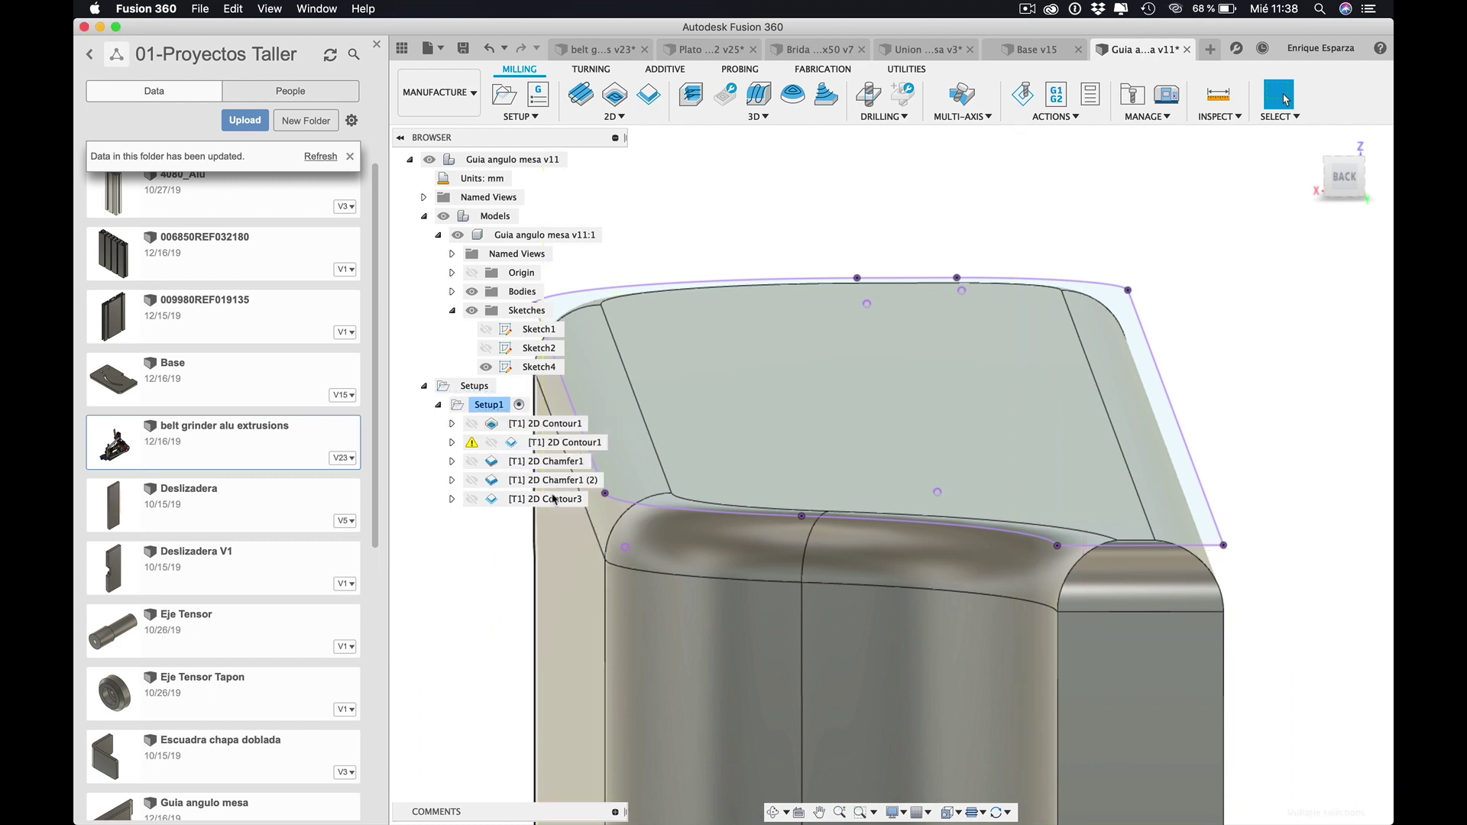
- Simulate both 2D Contour1 operations plus 2D Contour3, advancing and viewing the machined stock from the back
left_click(545, 499)
left_click(545, 423, "super")
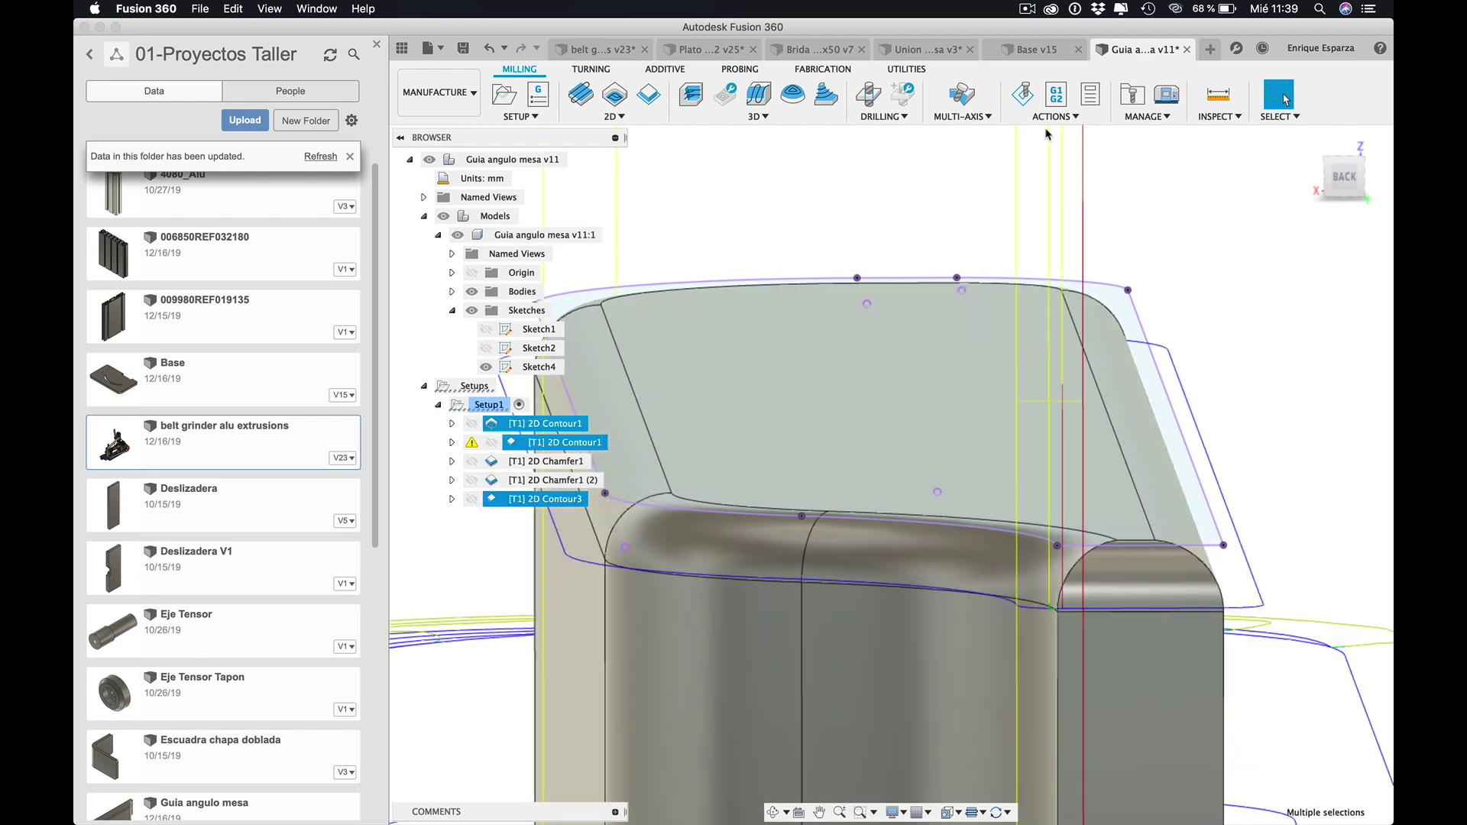
left_click(1024, 93)
mouse_move(957, 774)
left_mouse_down()
mouse_move(994, 781)
mouse_move(929, 777)
left_mouse_up()
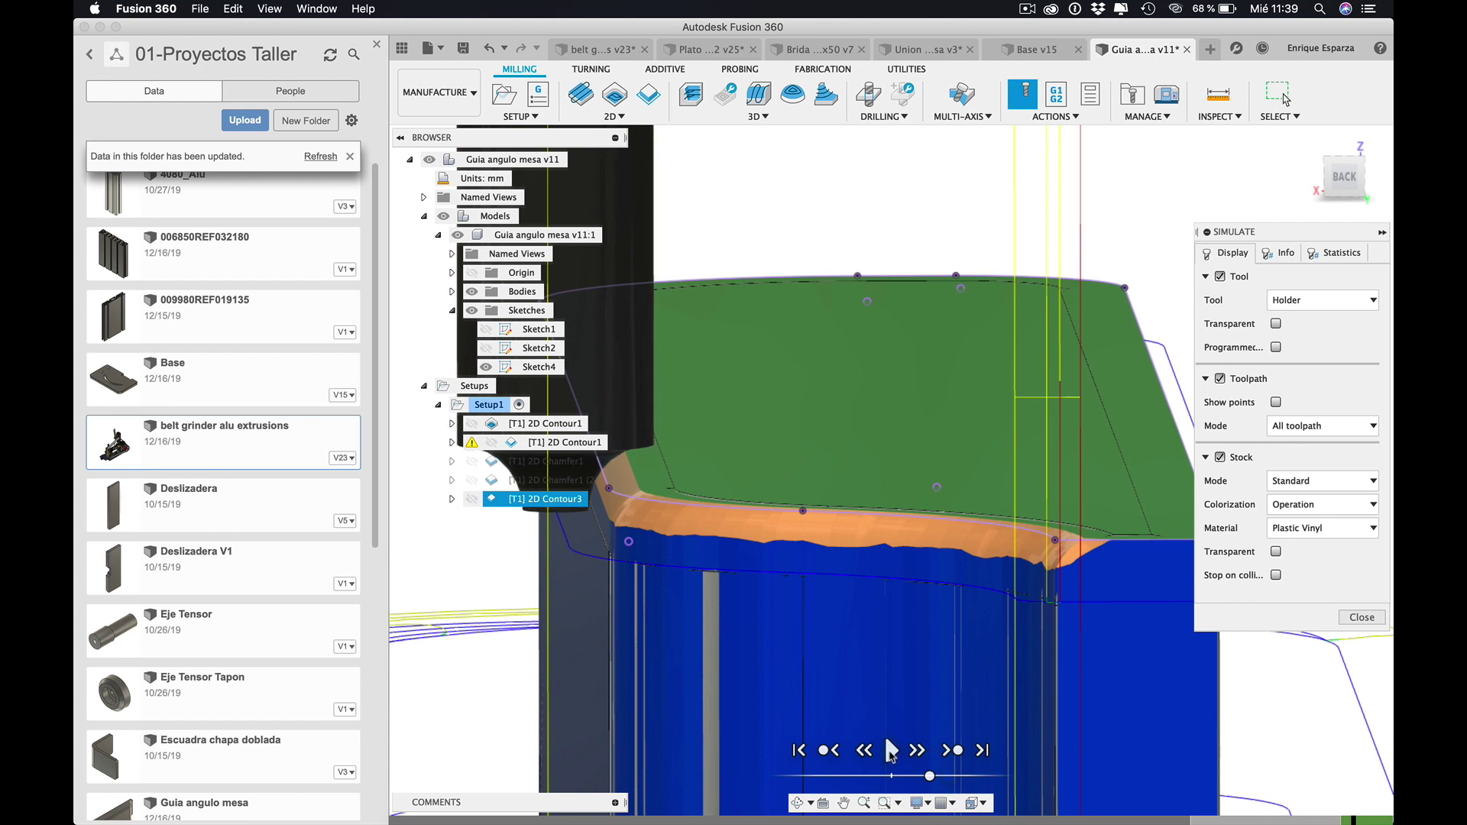
left_click(1345, 179)
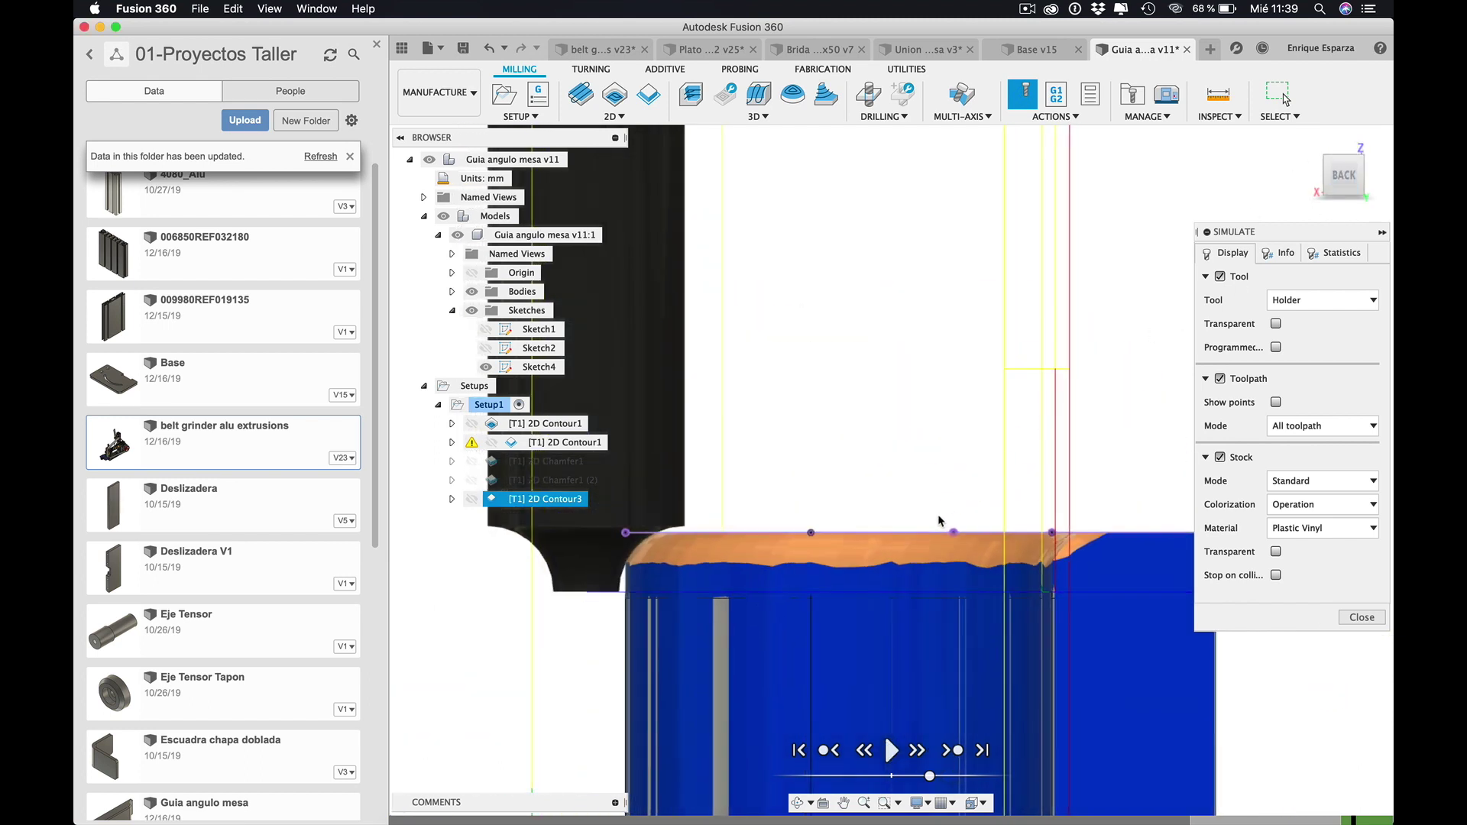
scroll(833, 569, "up", 3)
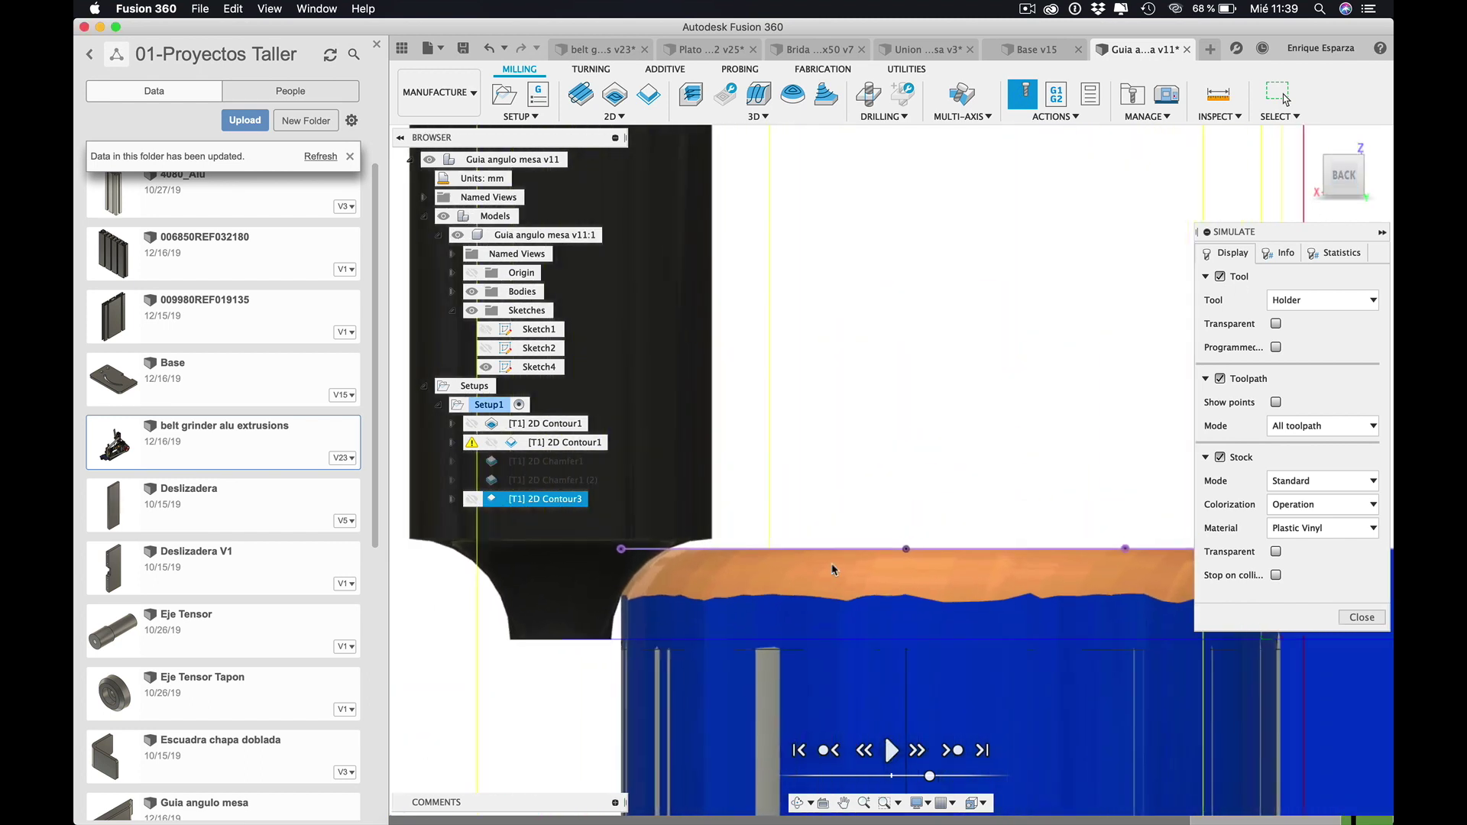
scroll(833, 570, "up", 2)
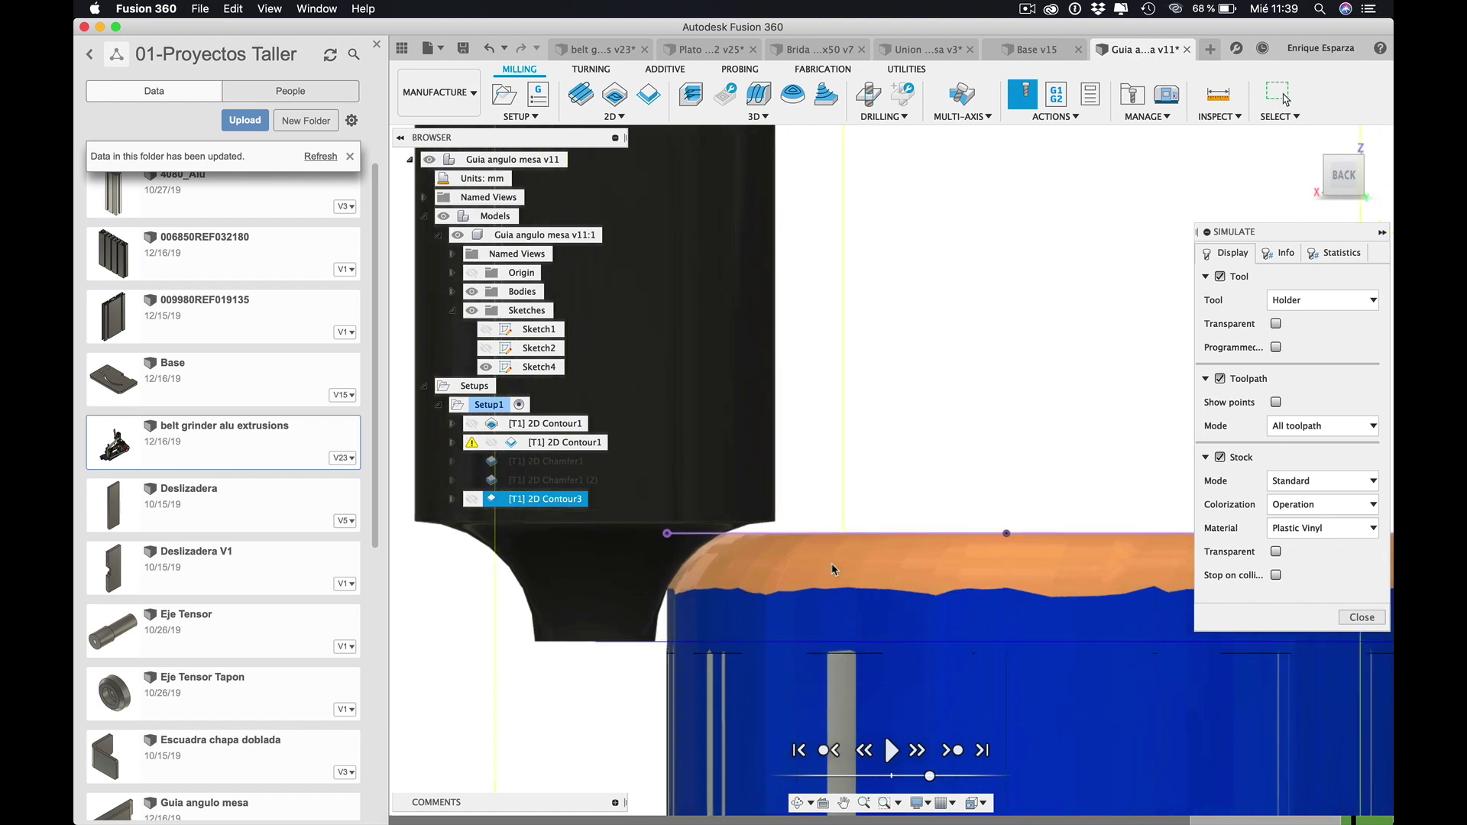
scroll(795, 558, "up", 1)
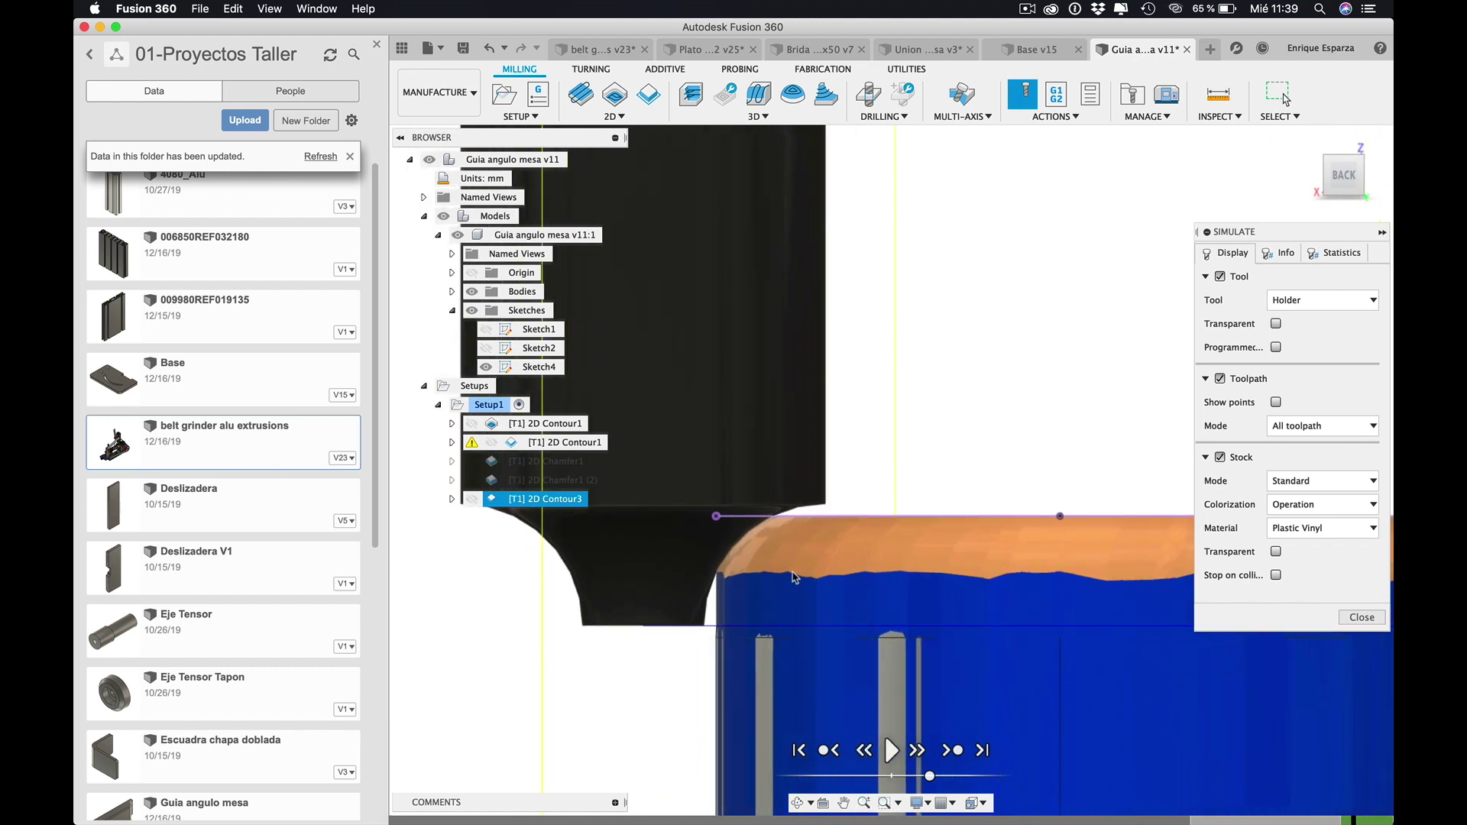
middle_click_drag(790, 557, 791, 576, "shift")
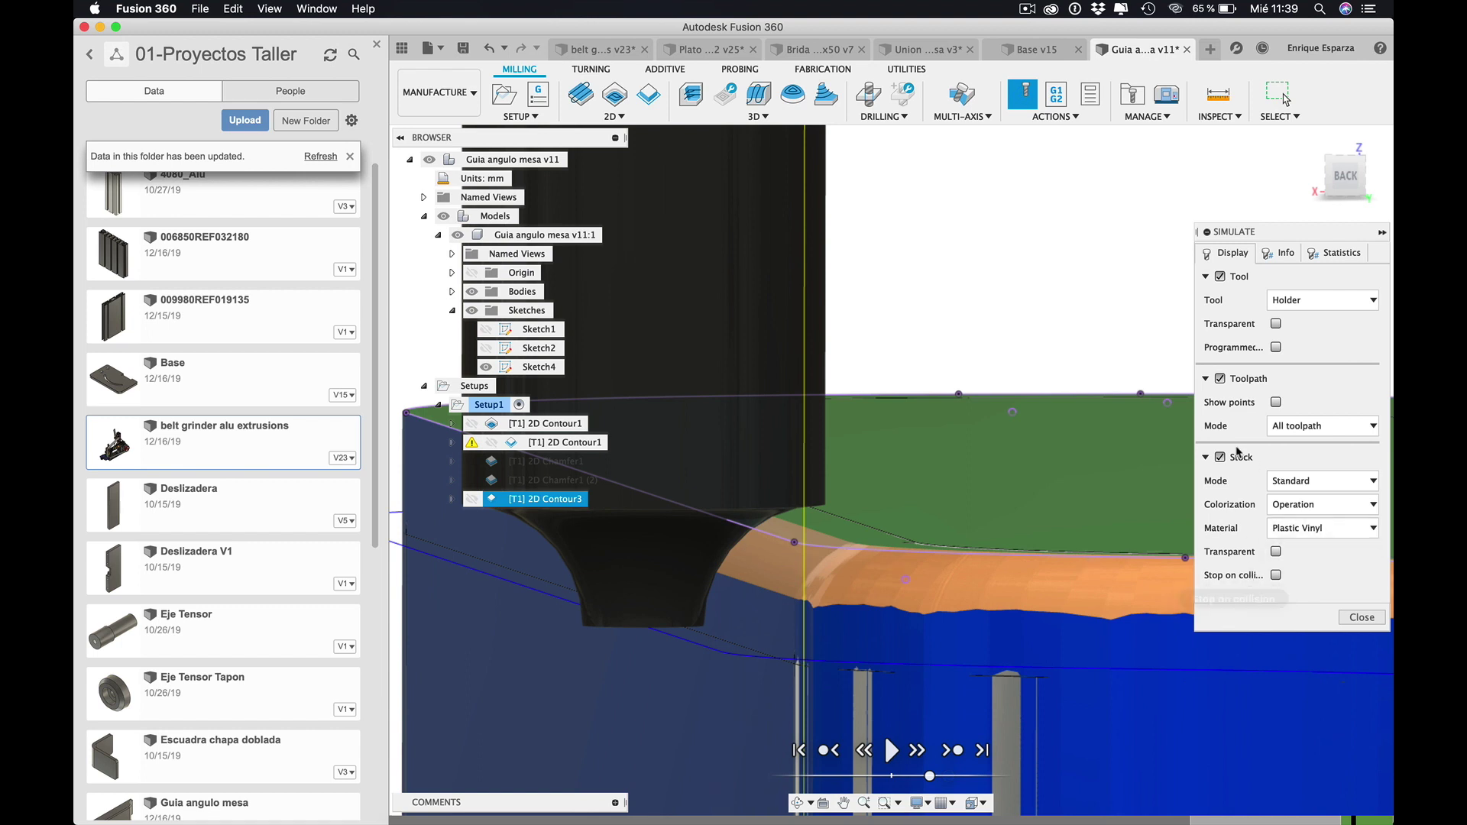
- Toggle the simulated stock off and on twice against the bare model, exit, and reopen 2D Contour3
left_click(1219, 458)
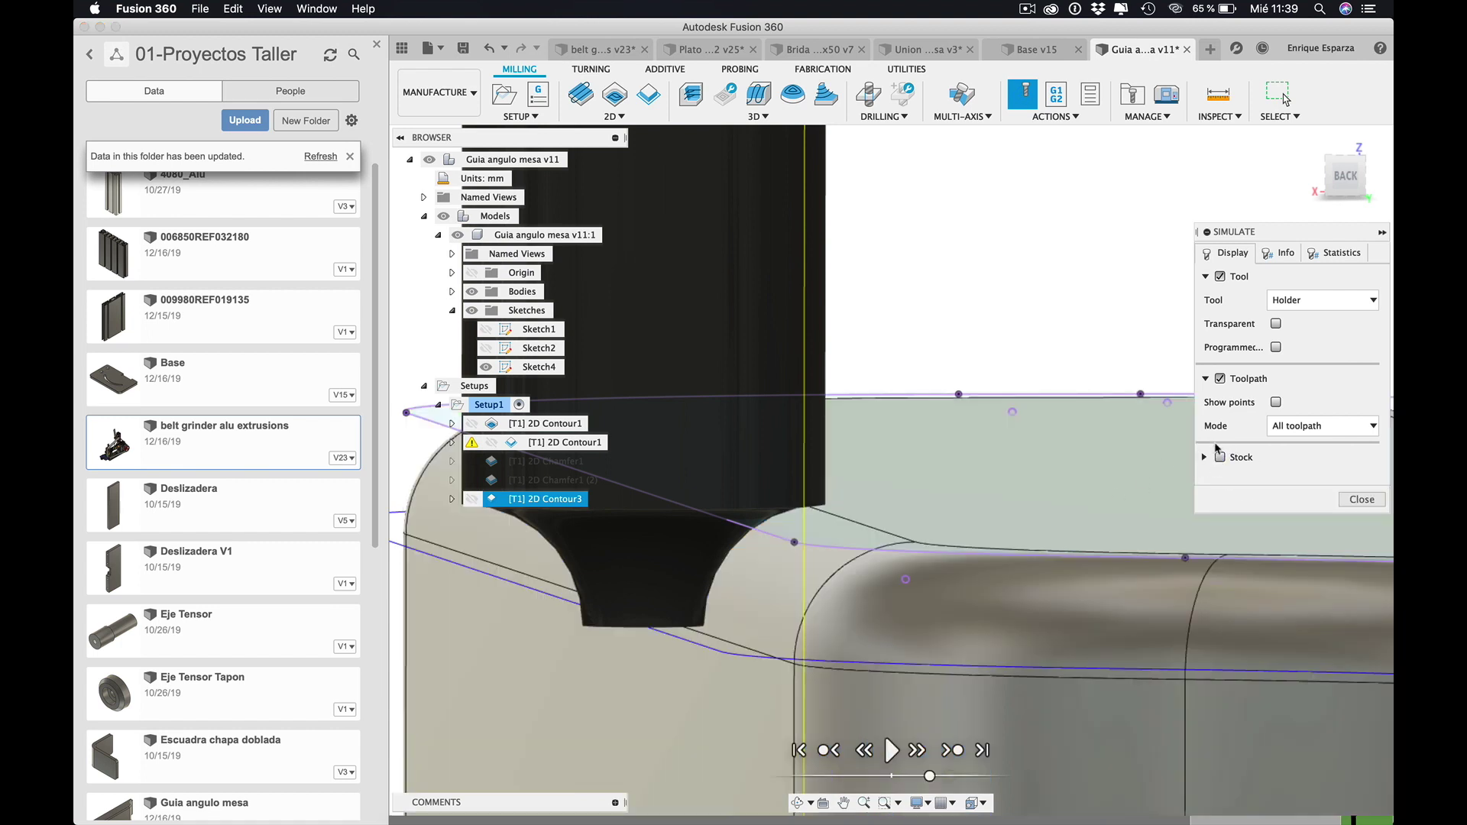
left_click(1221, 457)
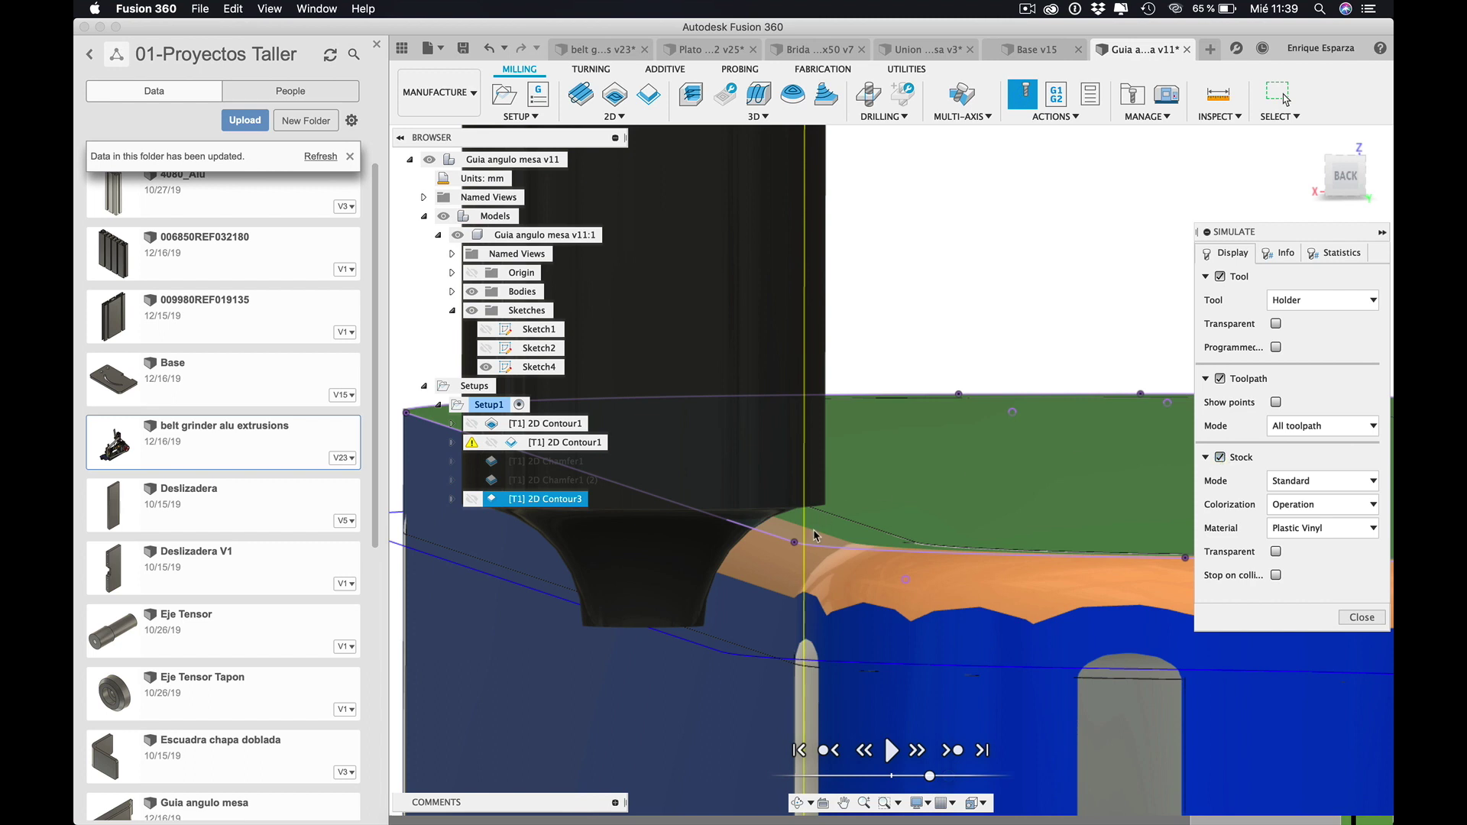
left_click(1220, 458)
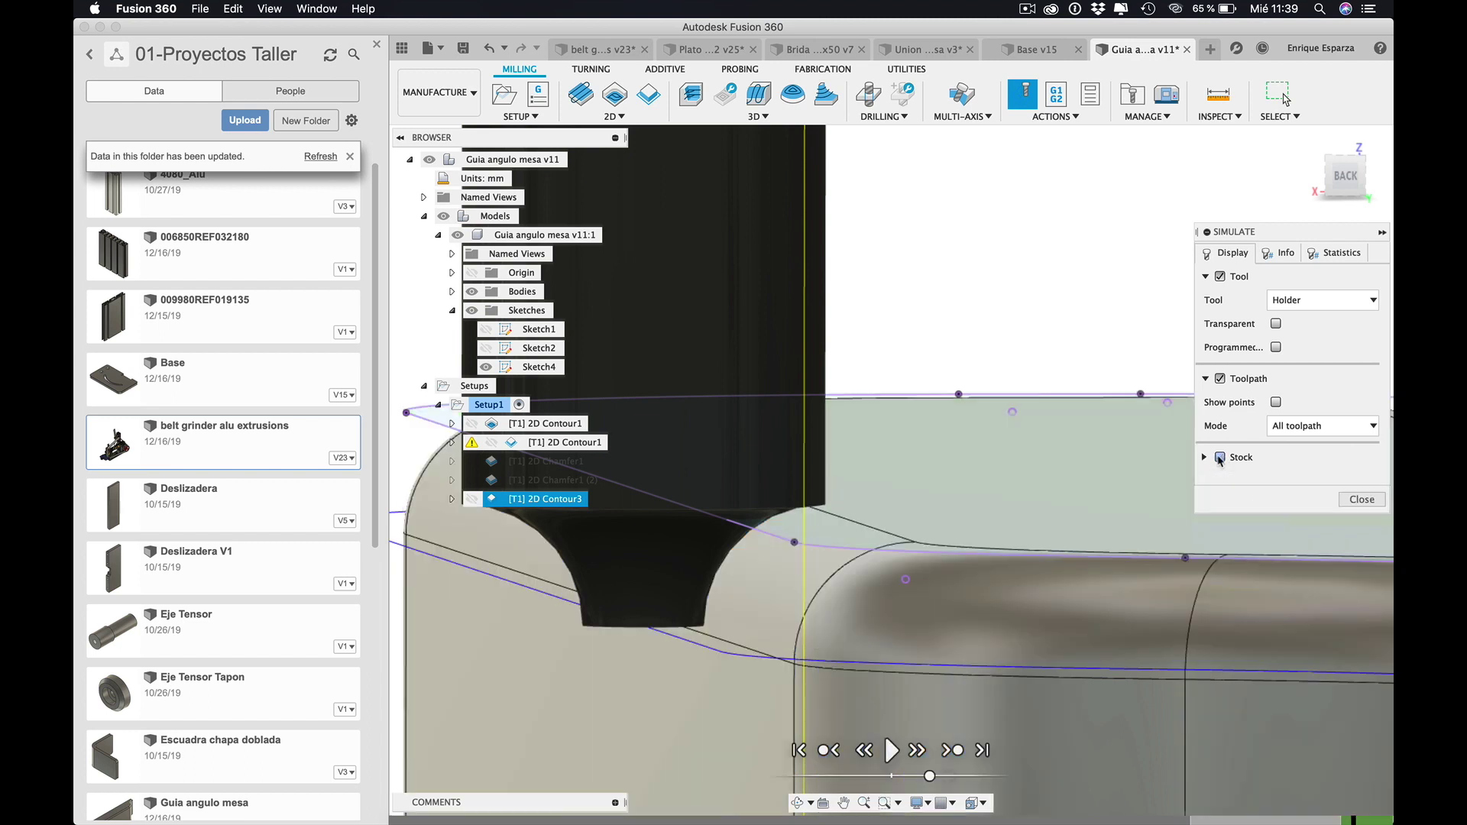
left_click(1221, 458)
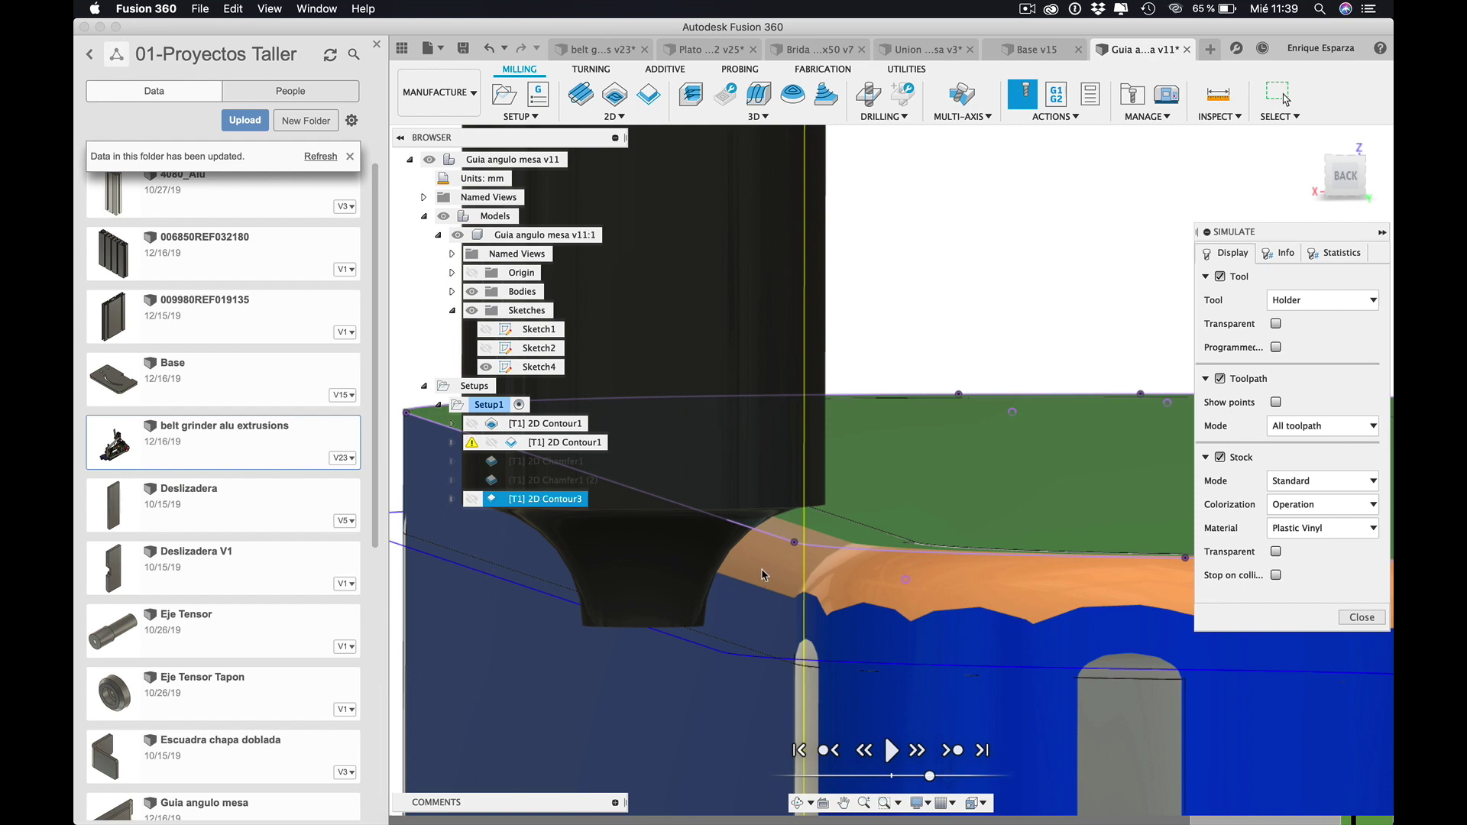
left_click(1364, 618)
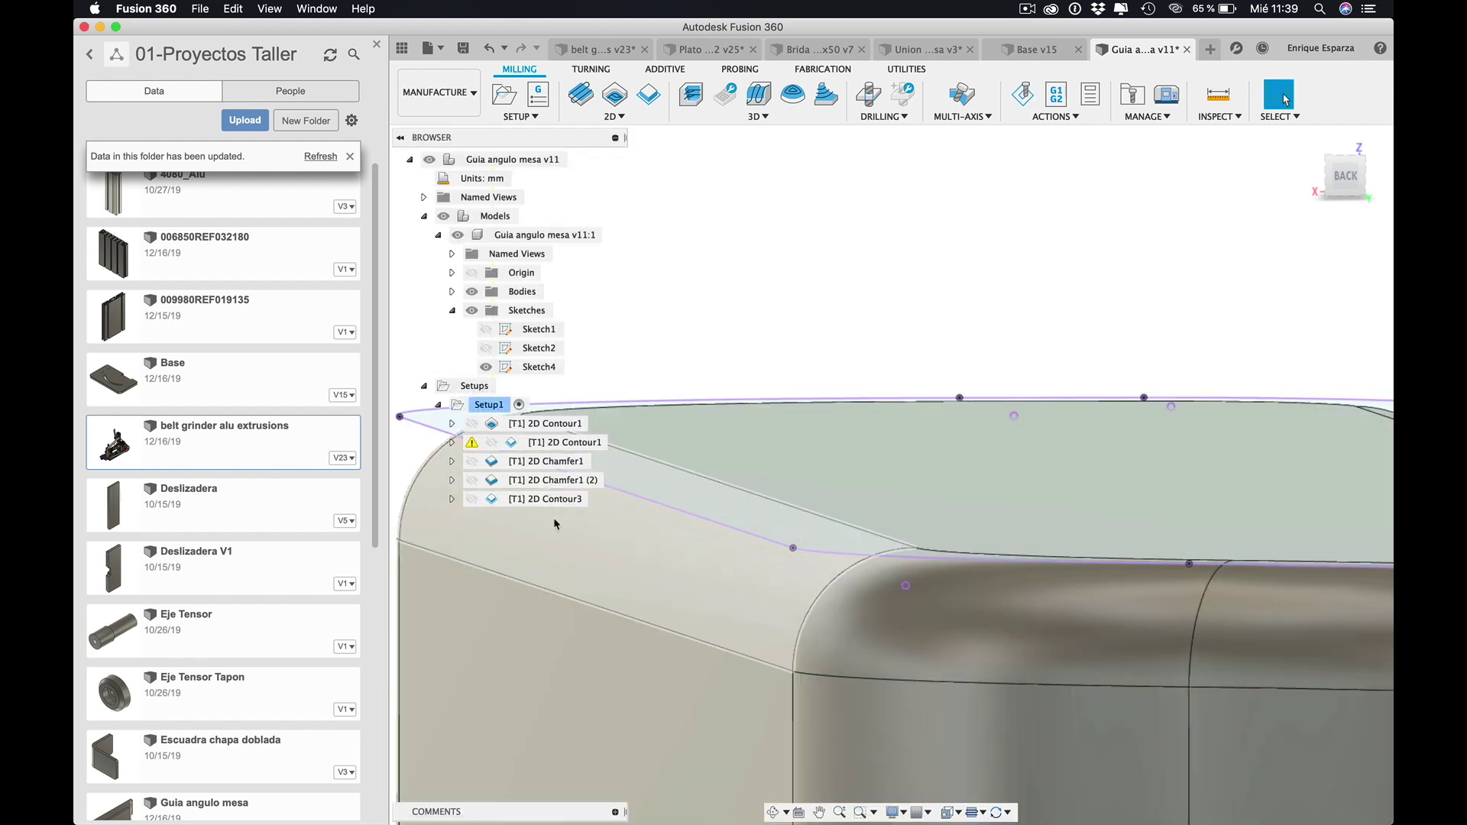
double_click(546, 499)
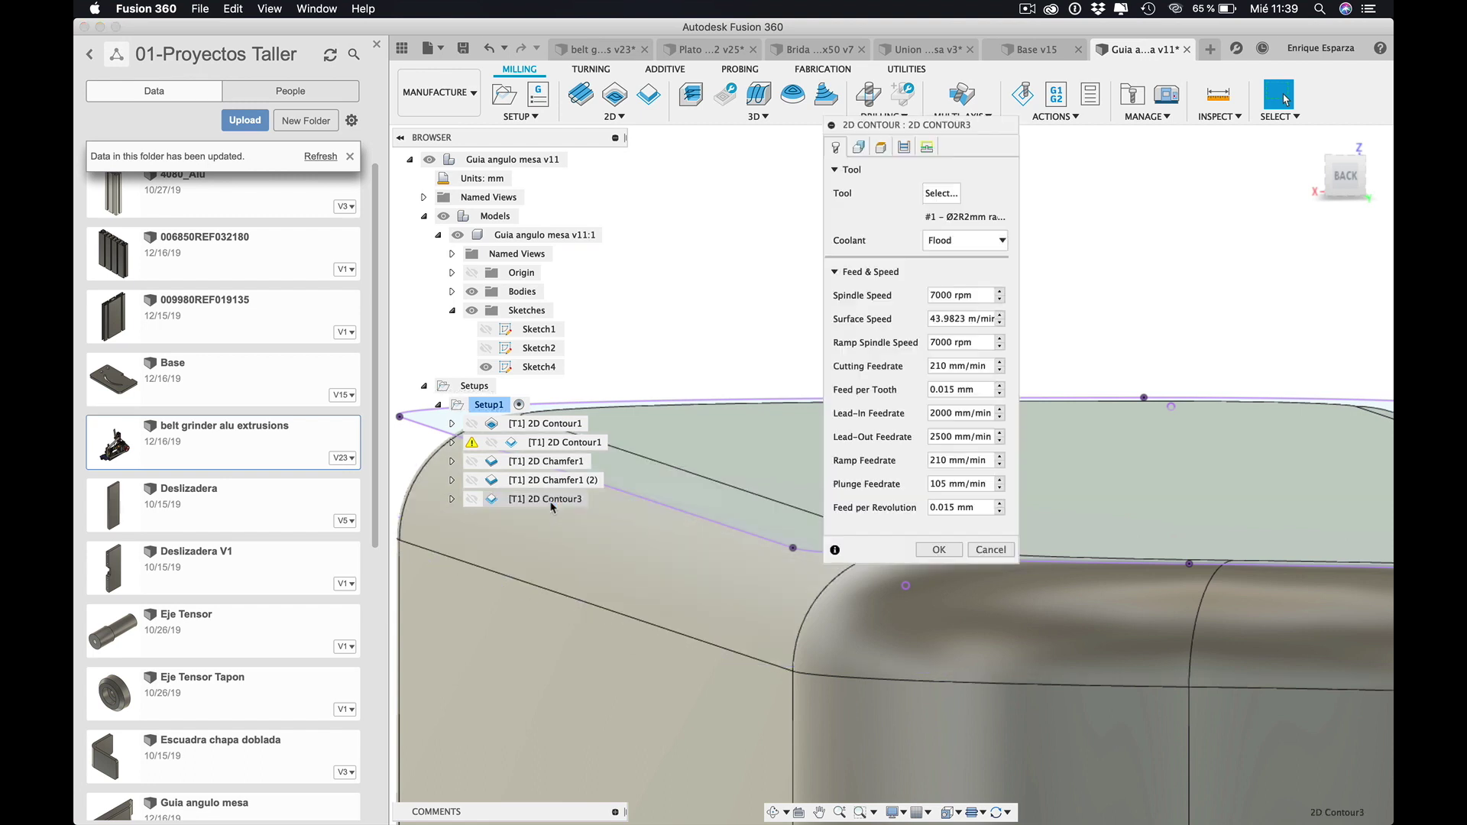
- On the Passes tab, set radial stock to leave 0.1 mm and axial -1.9 mm, and accept
left_click(904, 147)
left_click(943, 618)
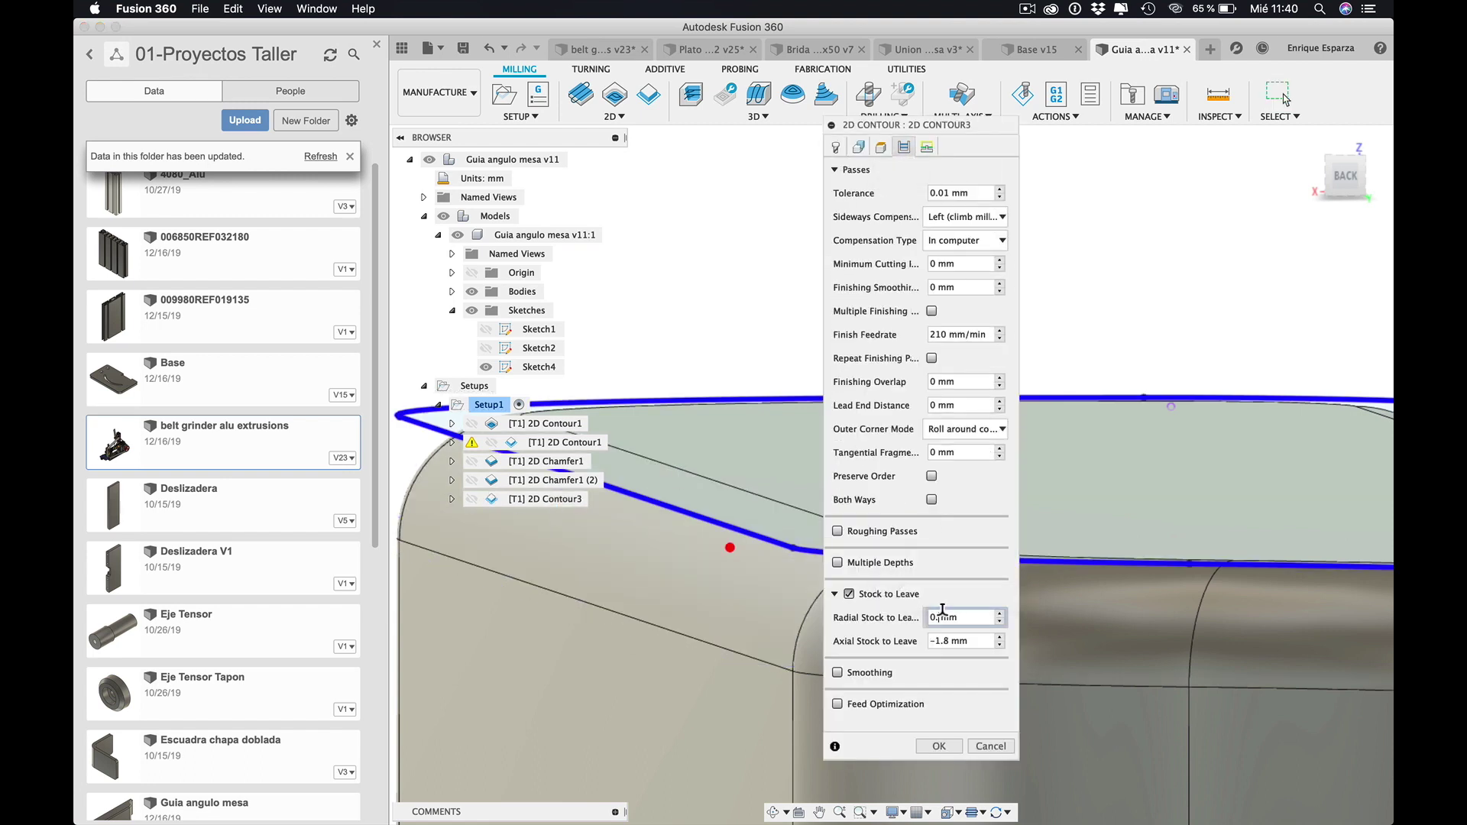
key("BackSpace")
type("1")
left_click(947, 639)
key("BackSpace")
type("9")
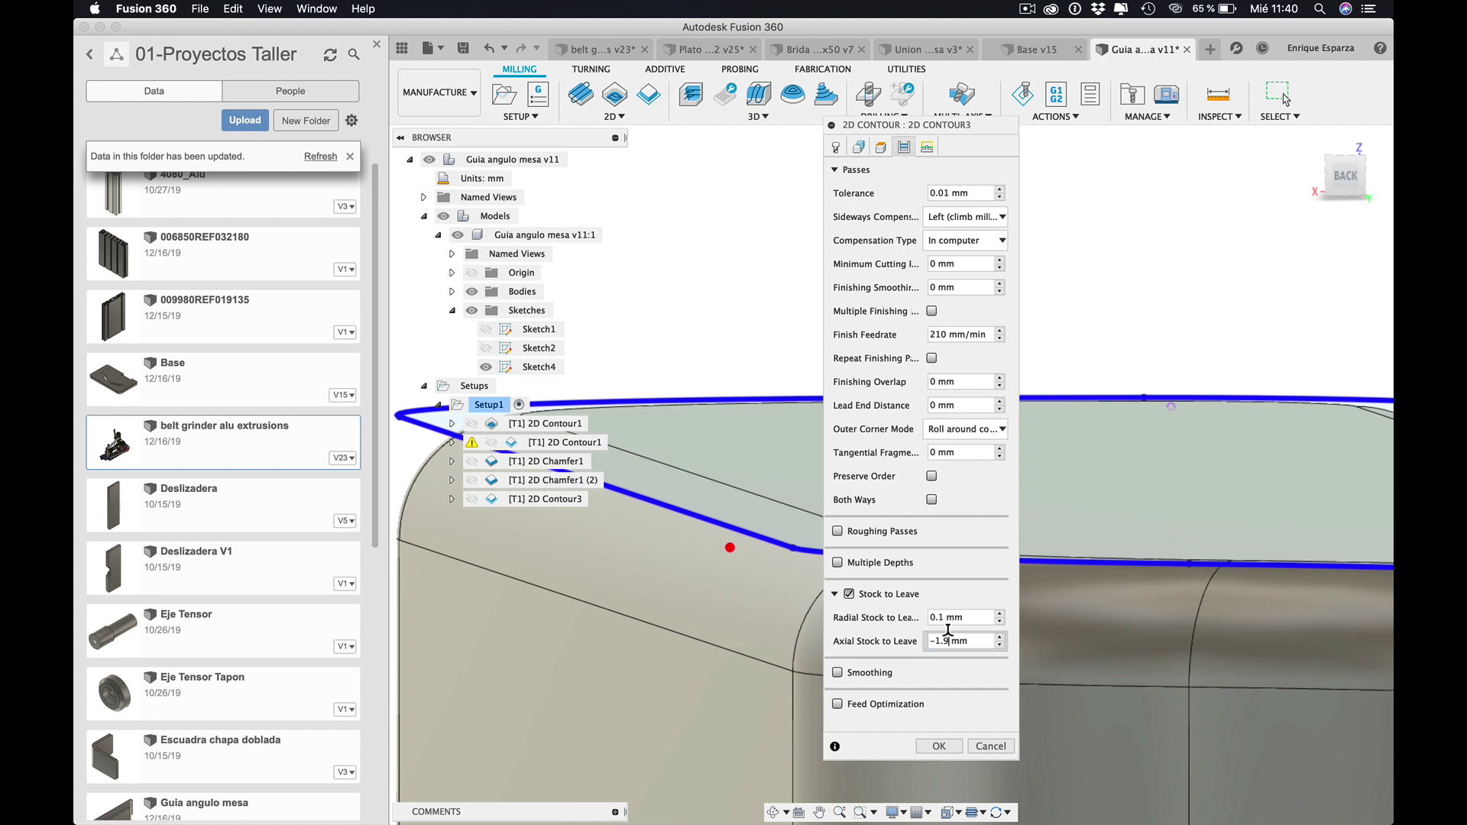
left_click(939, 747)
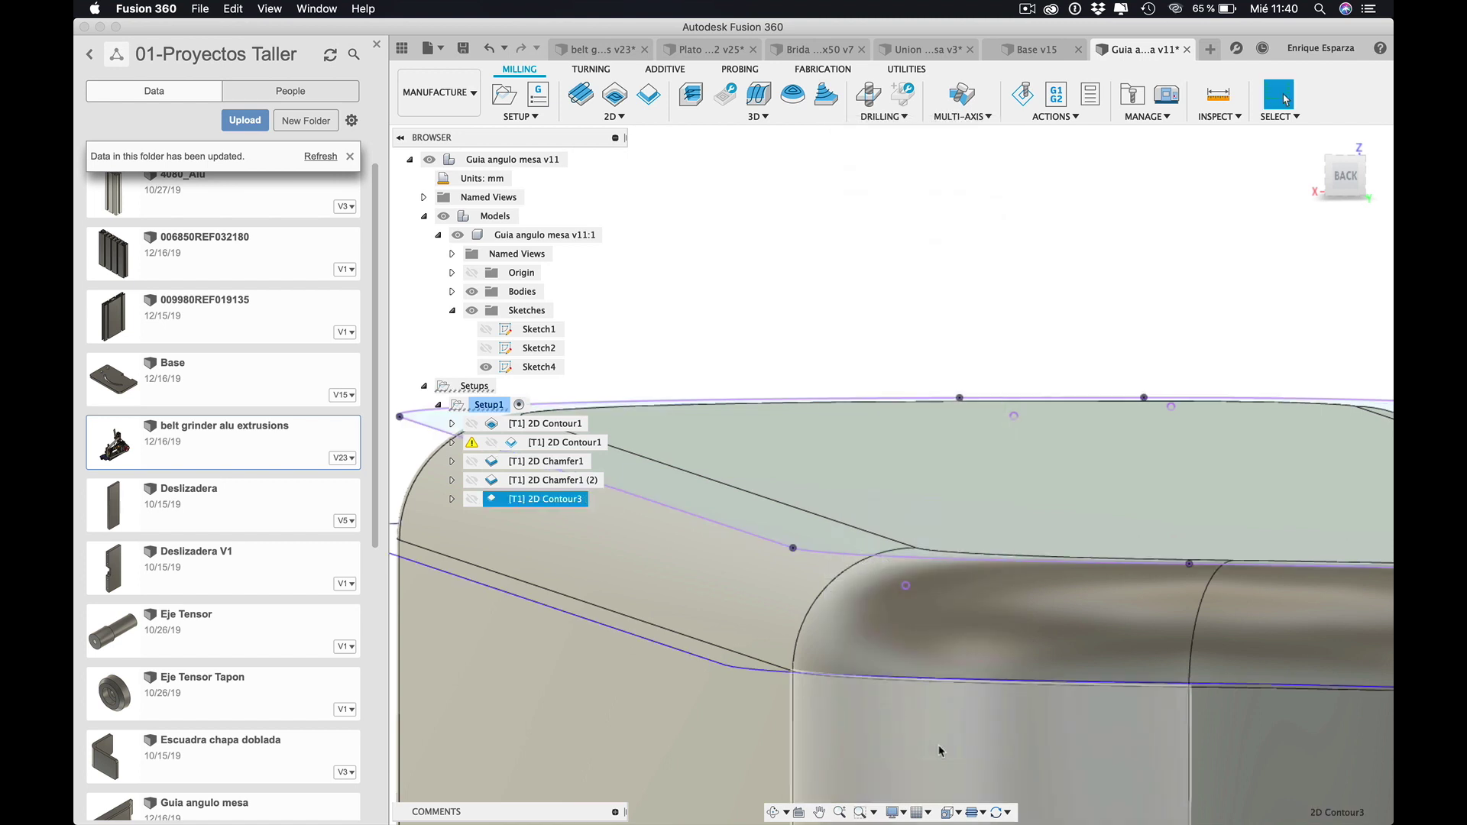
- Reselect the contour operations together with 2D Contour3
left_click(941, 751)
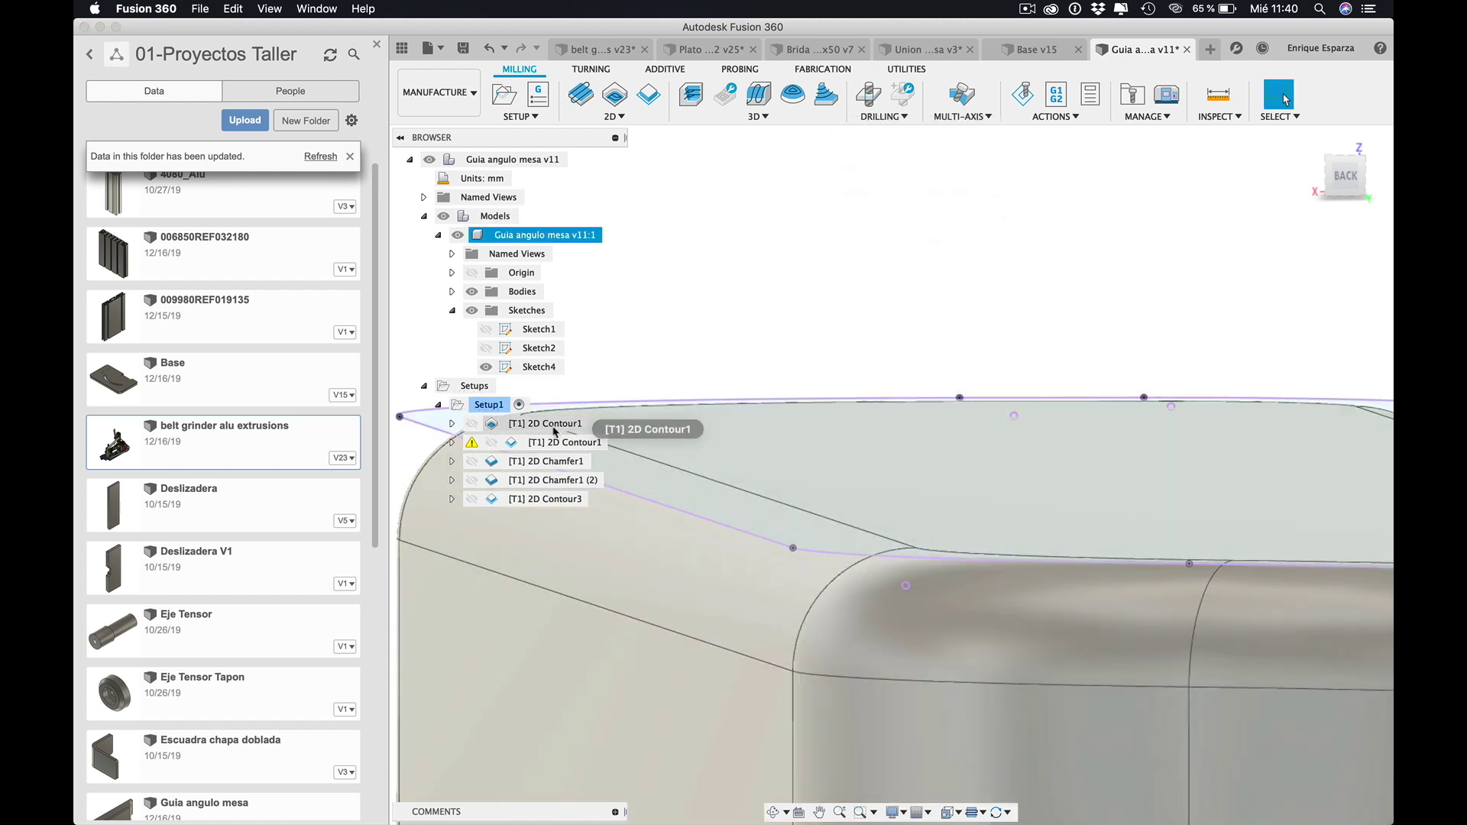
left_click(545, 424)
left_click(545, 499, "super")
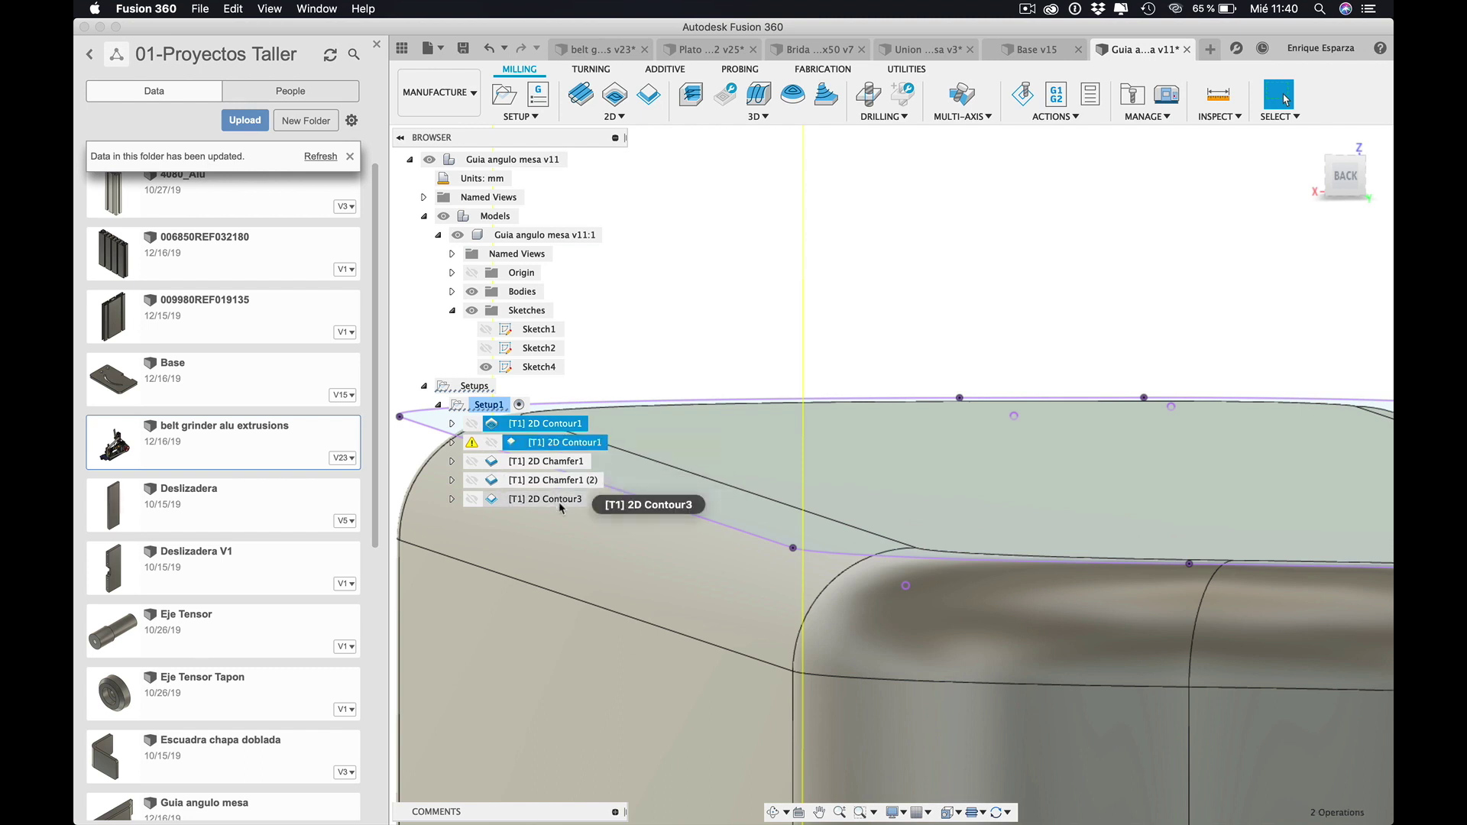
- Re-simulate the selected contour operations, stepping through to the updated 2D Contour3 result
left_click(1023, 94)
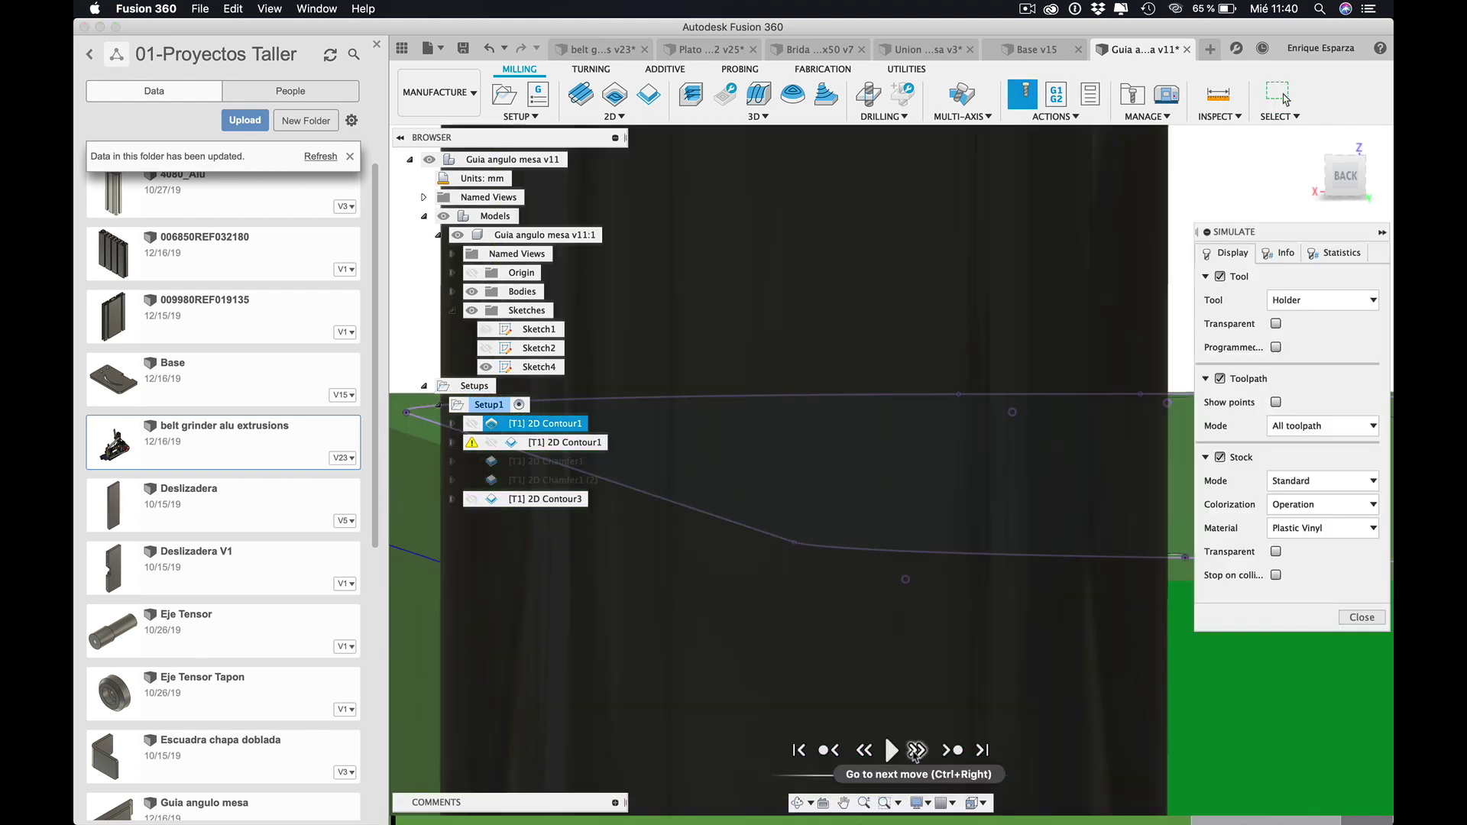
left_click(916, 751)
left_click(891, 750)
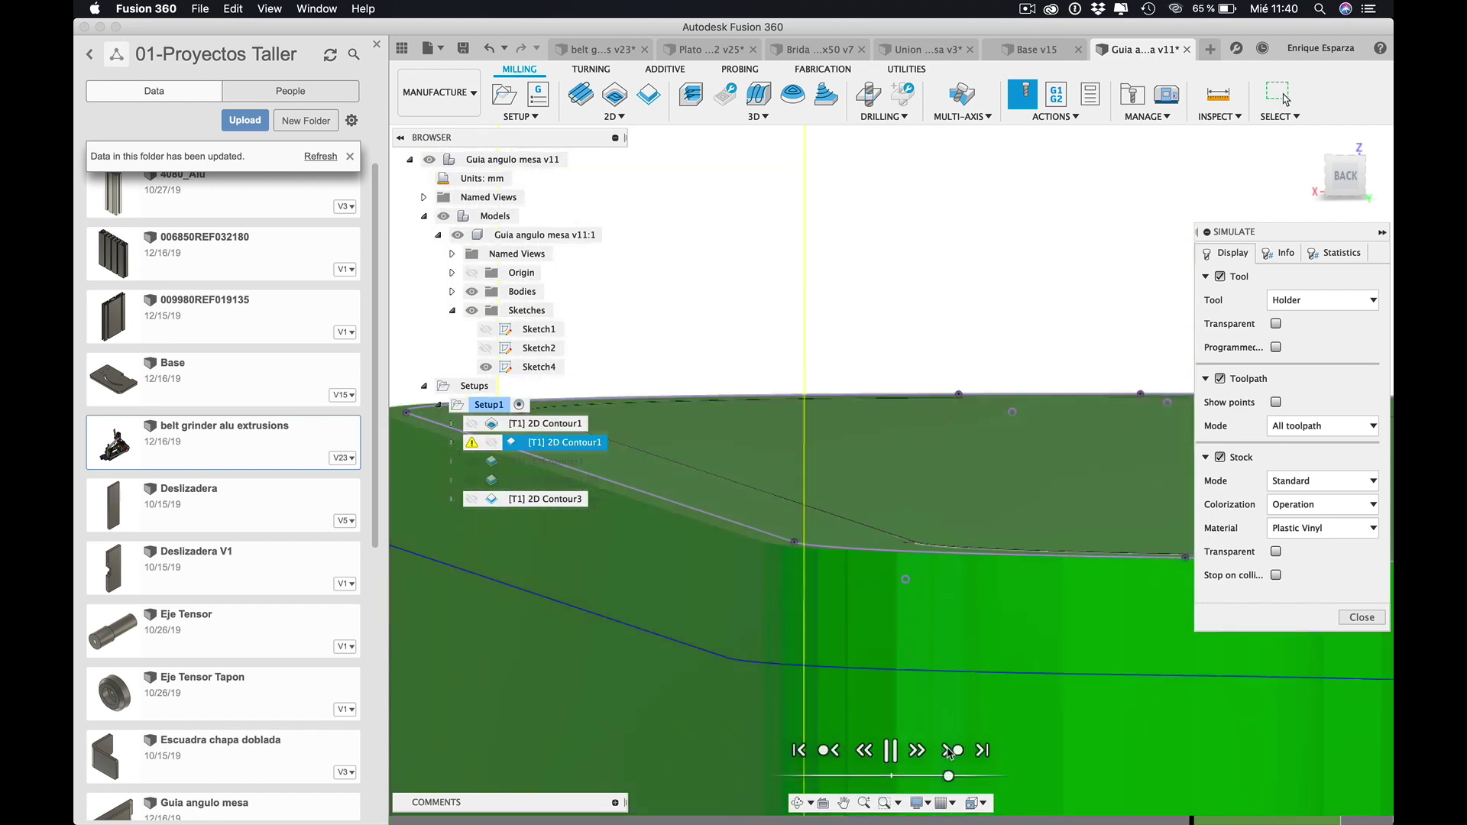
left_click(948, 751)
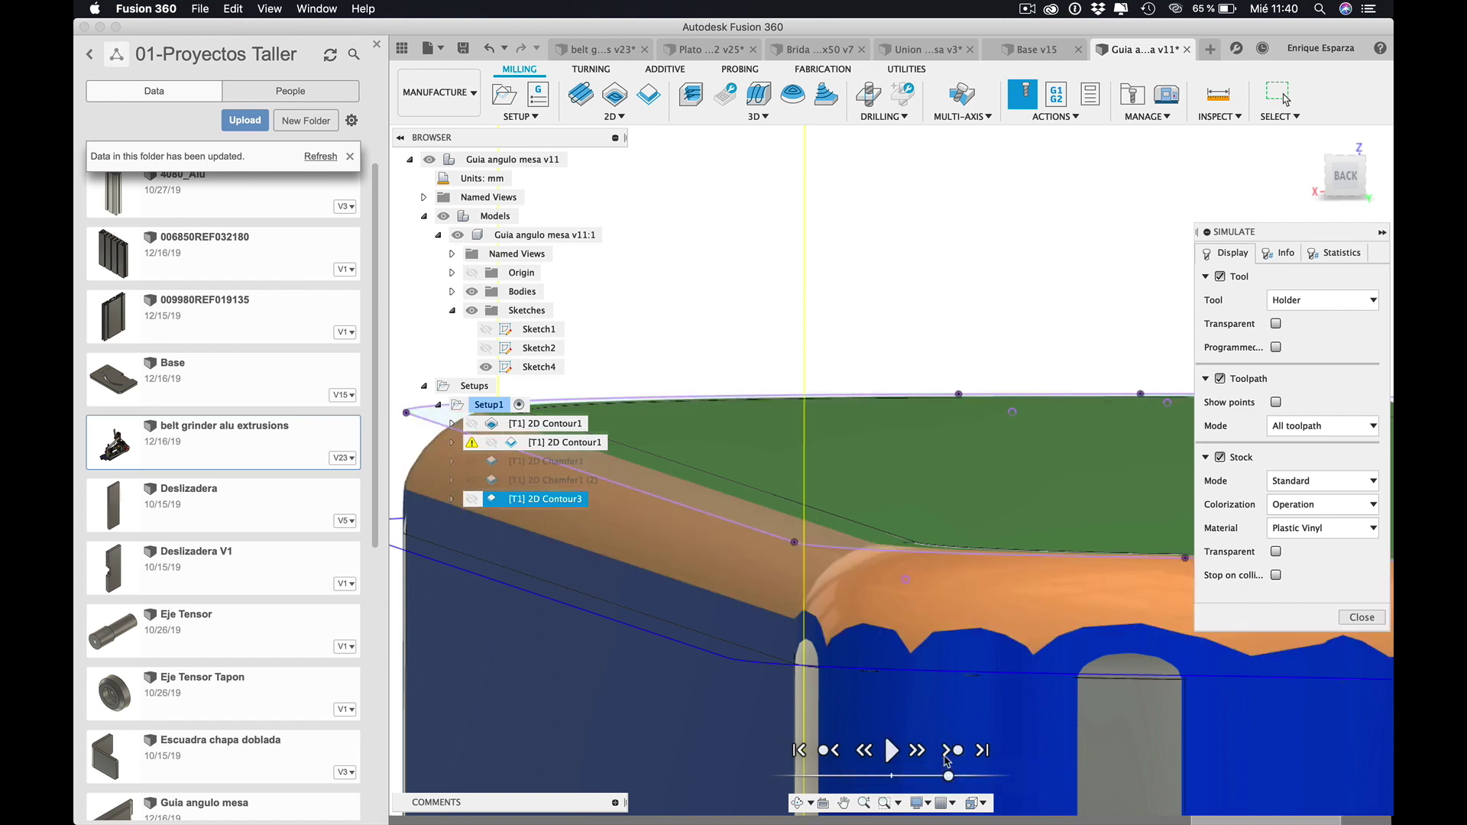
left_click(835, 753)
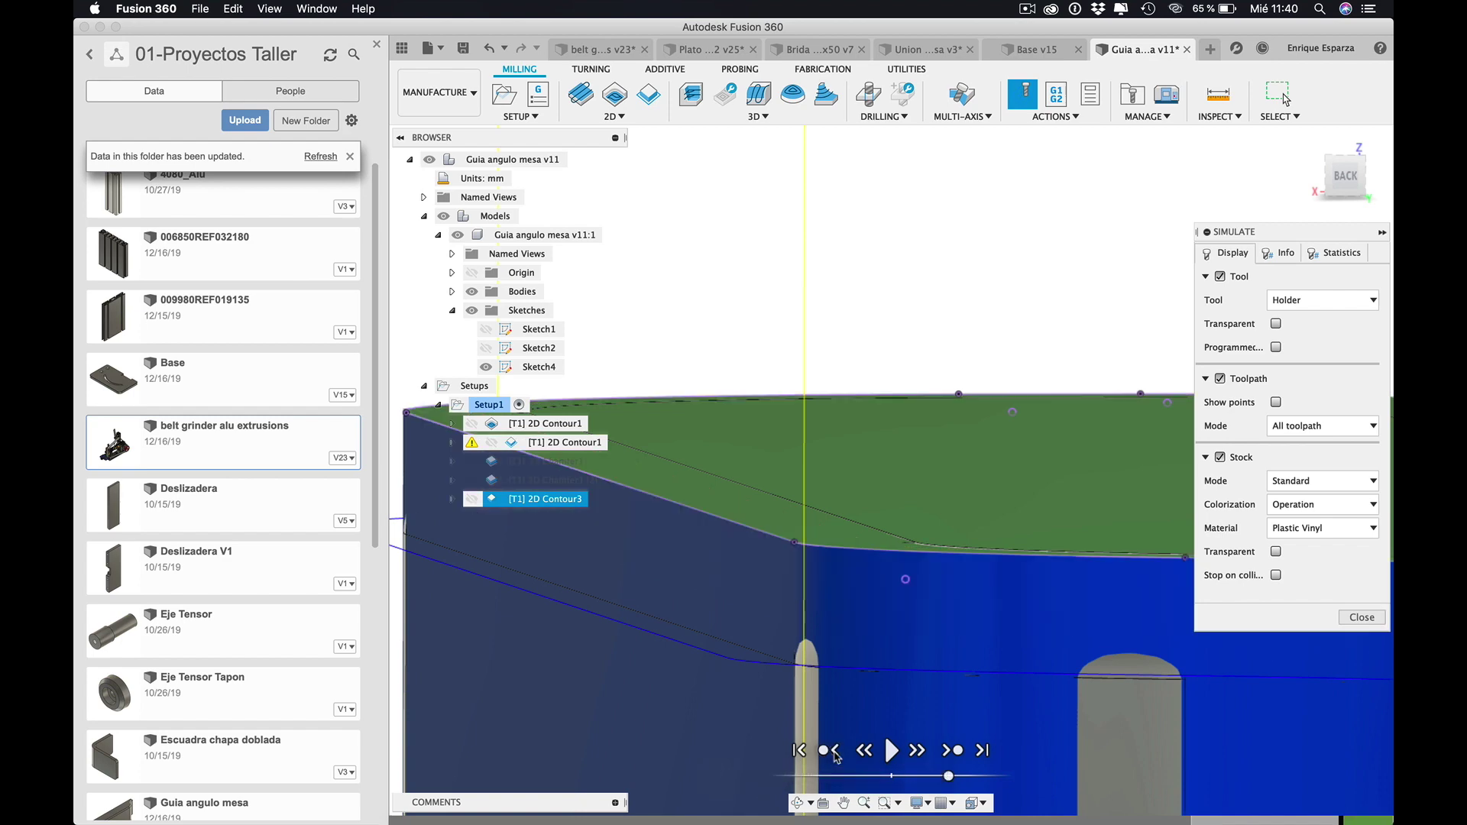
left_click(952, 755)
- Orbit toward the recut side edge and toggle the stock, leaving it hidden to show the finished model
middle_click_drag(927, 692, 925, 546, "shift")
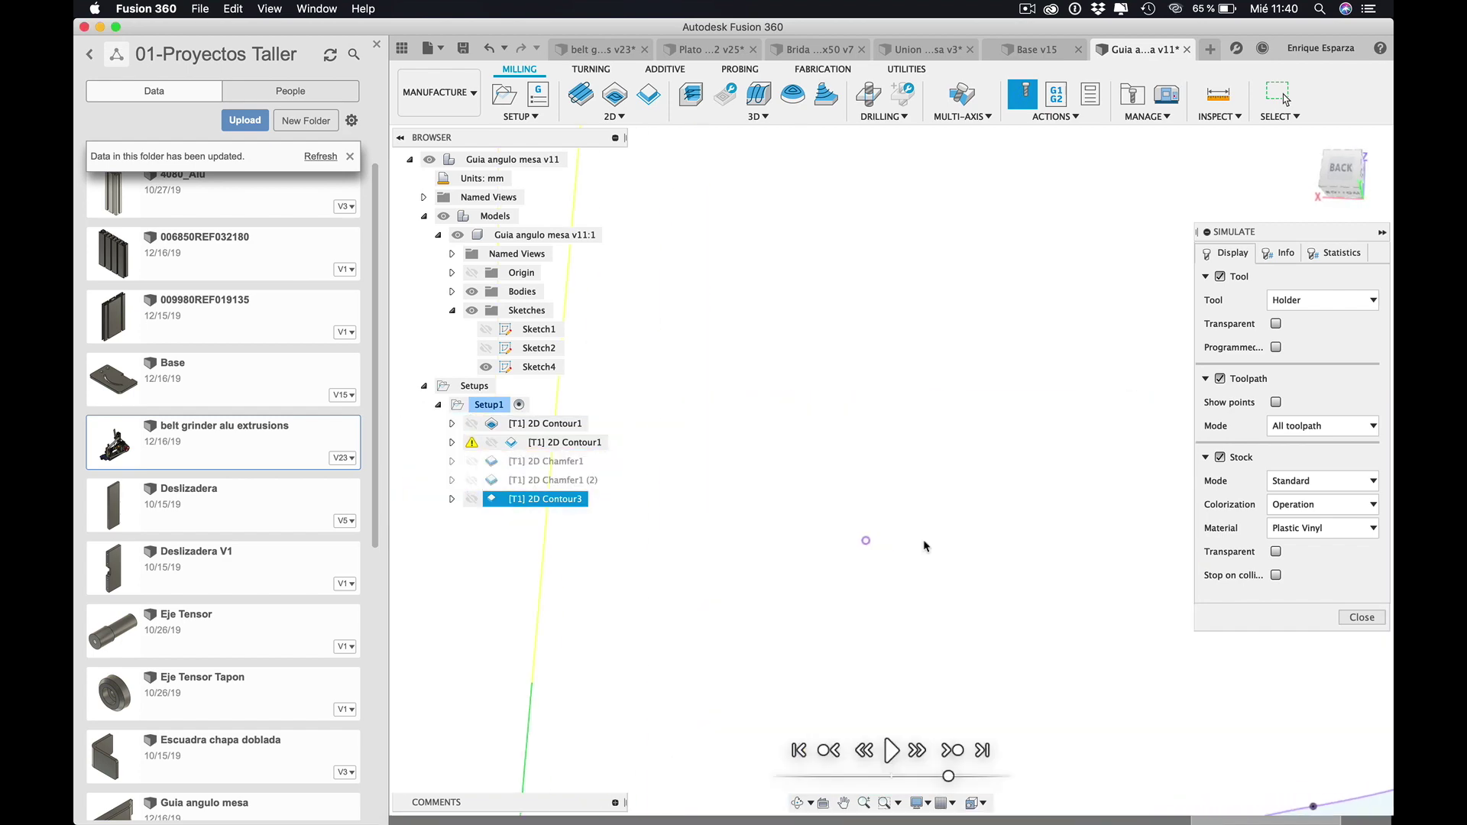
scroll(925, 545, "up", 5)
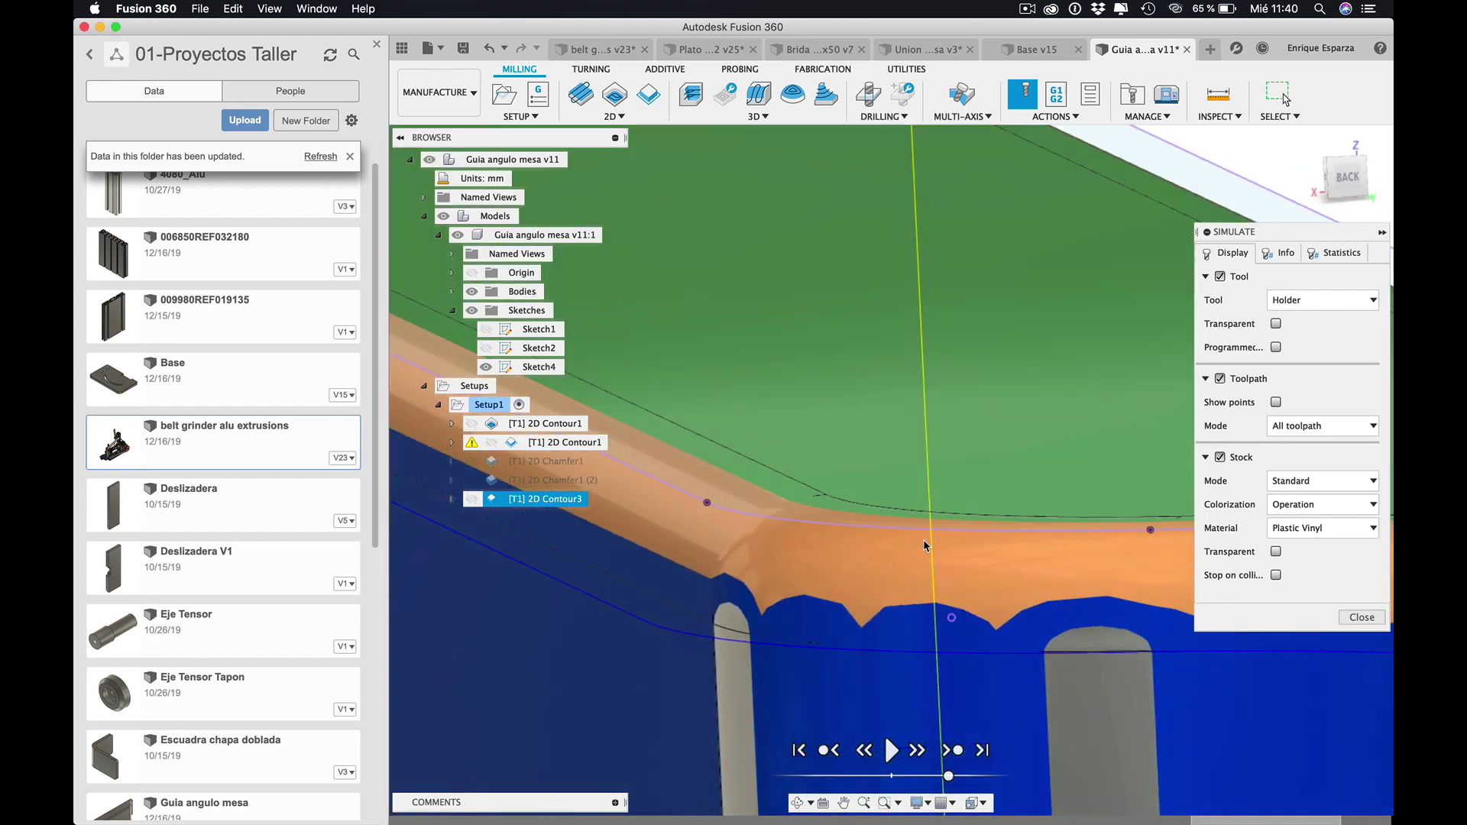
middle_click_drag(923, 544, 979, 517, "shift")
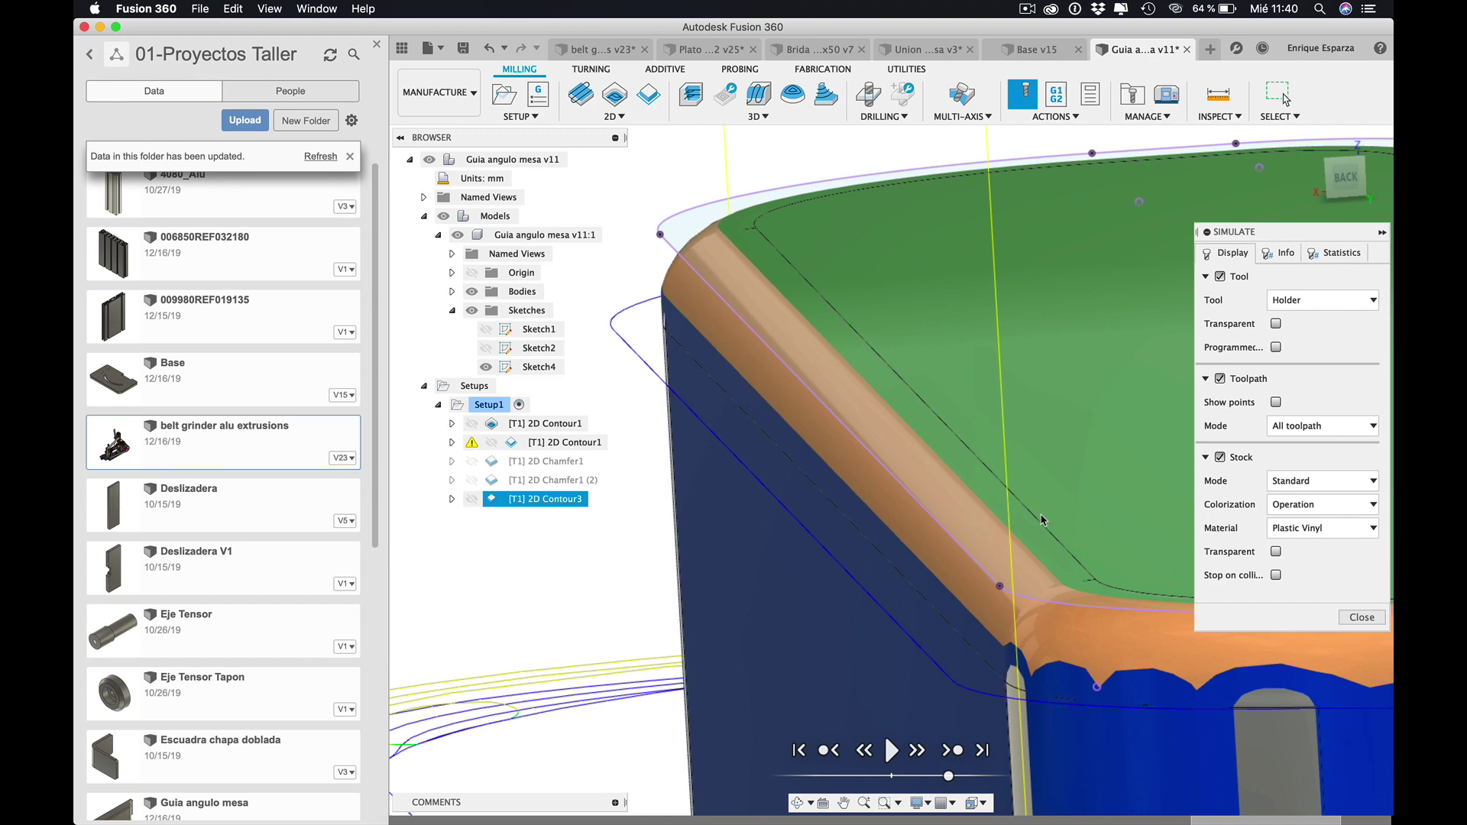
left_click(1221, 458)
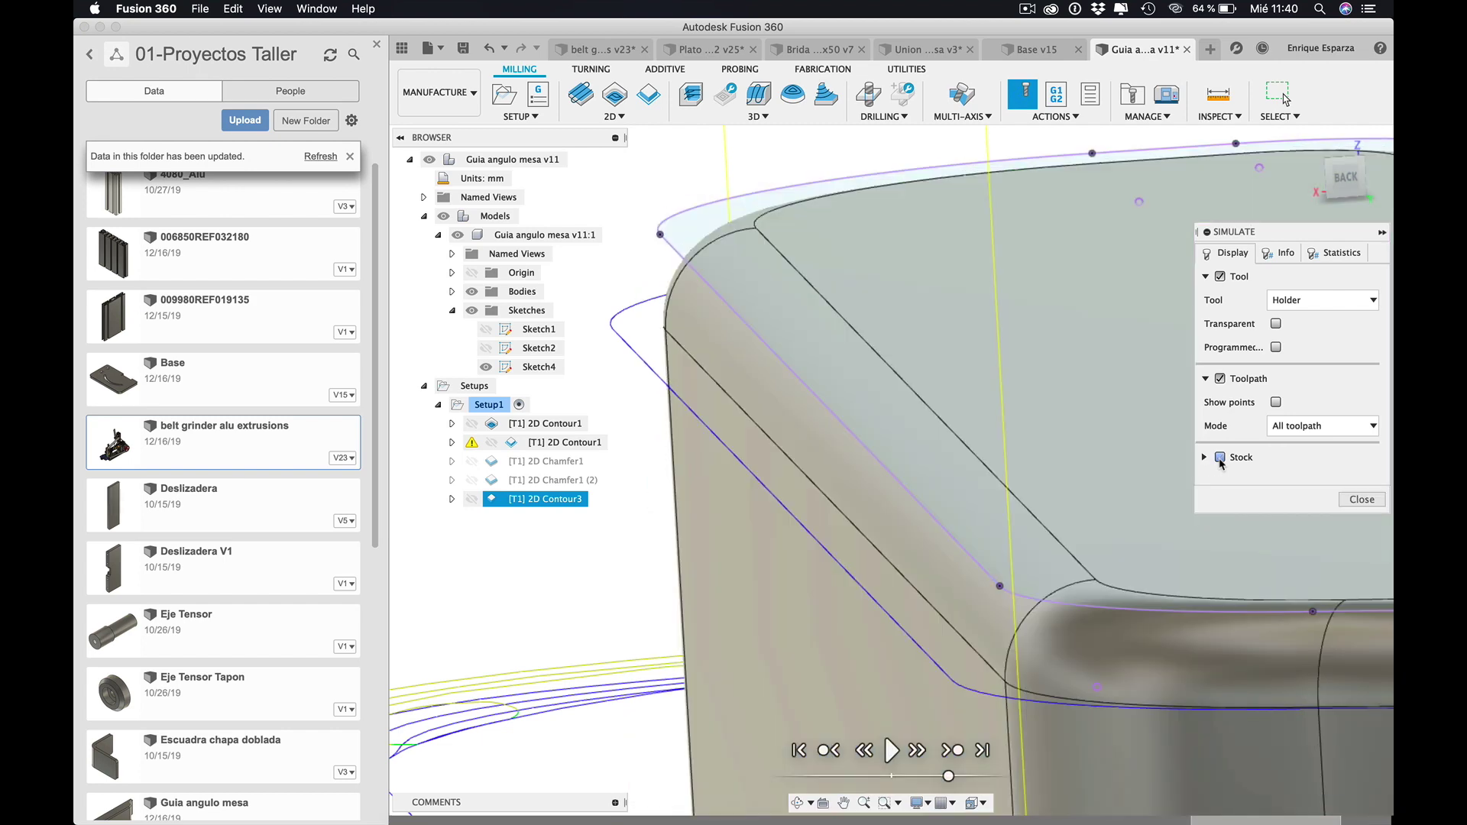
left_click(1221, 459)
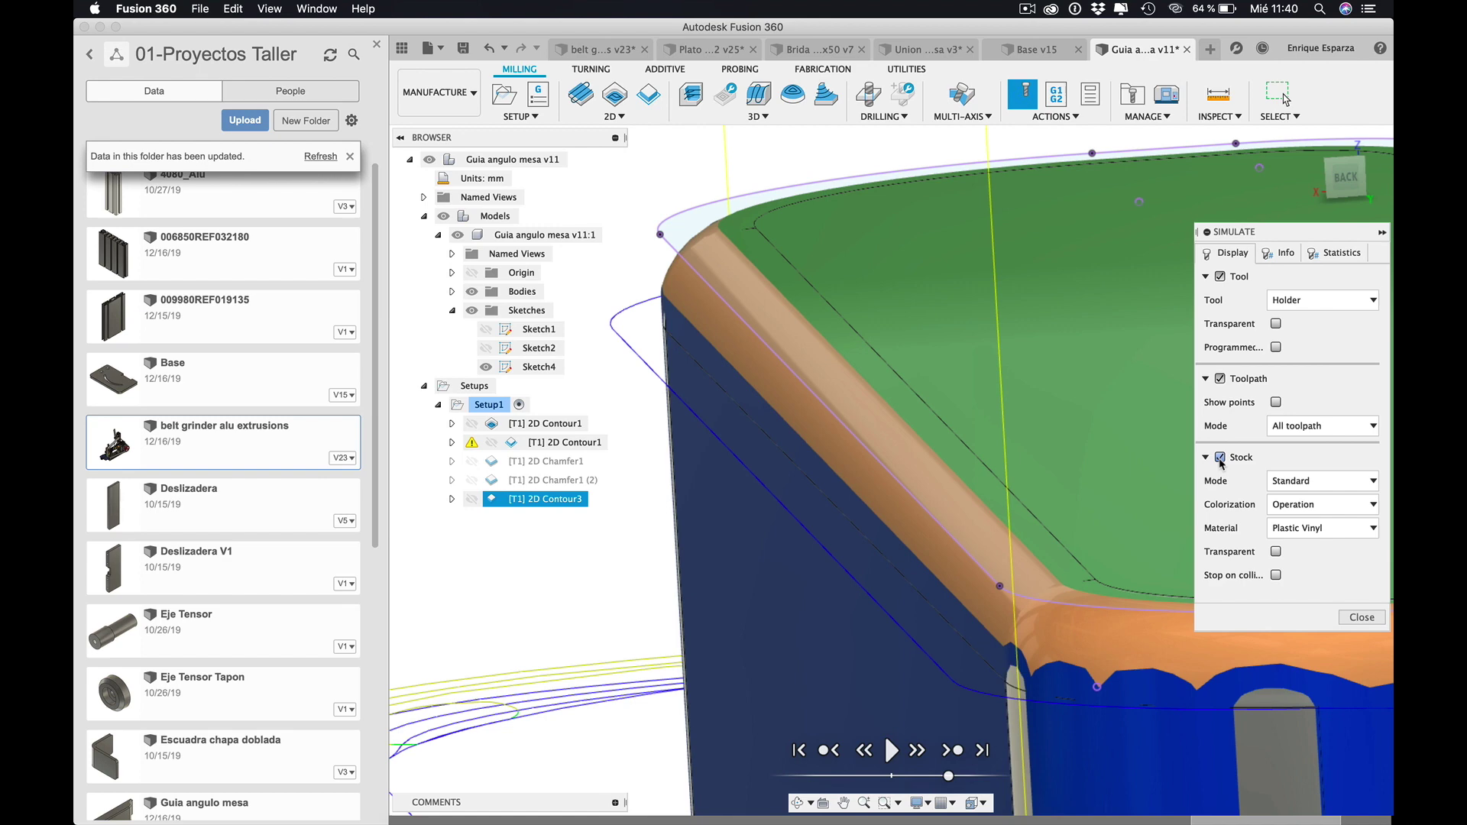
left_click(1220, 459)
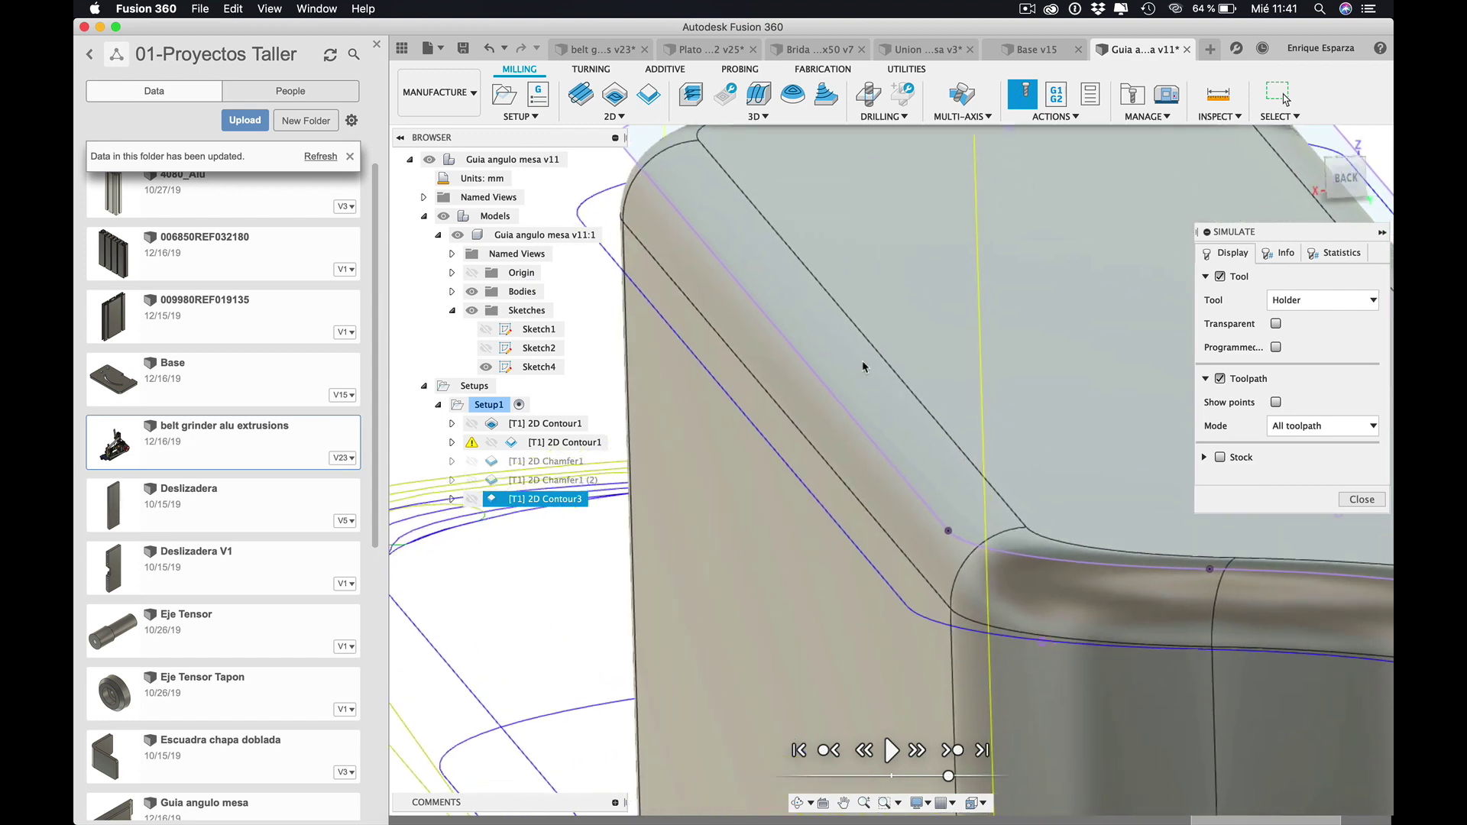
- Pan around the simulated part, then exit the simulation
scroll(863, 367, "down", 3)
scroll(862, 360, "right", 3)
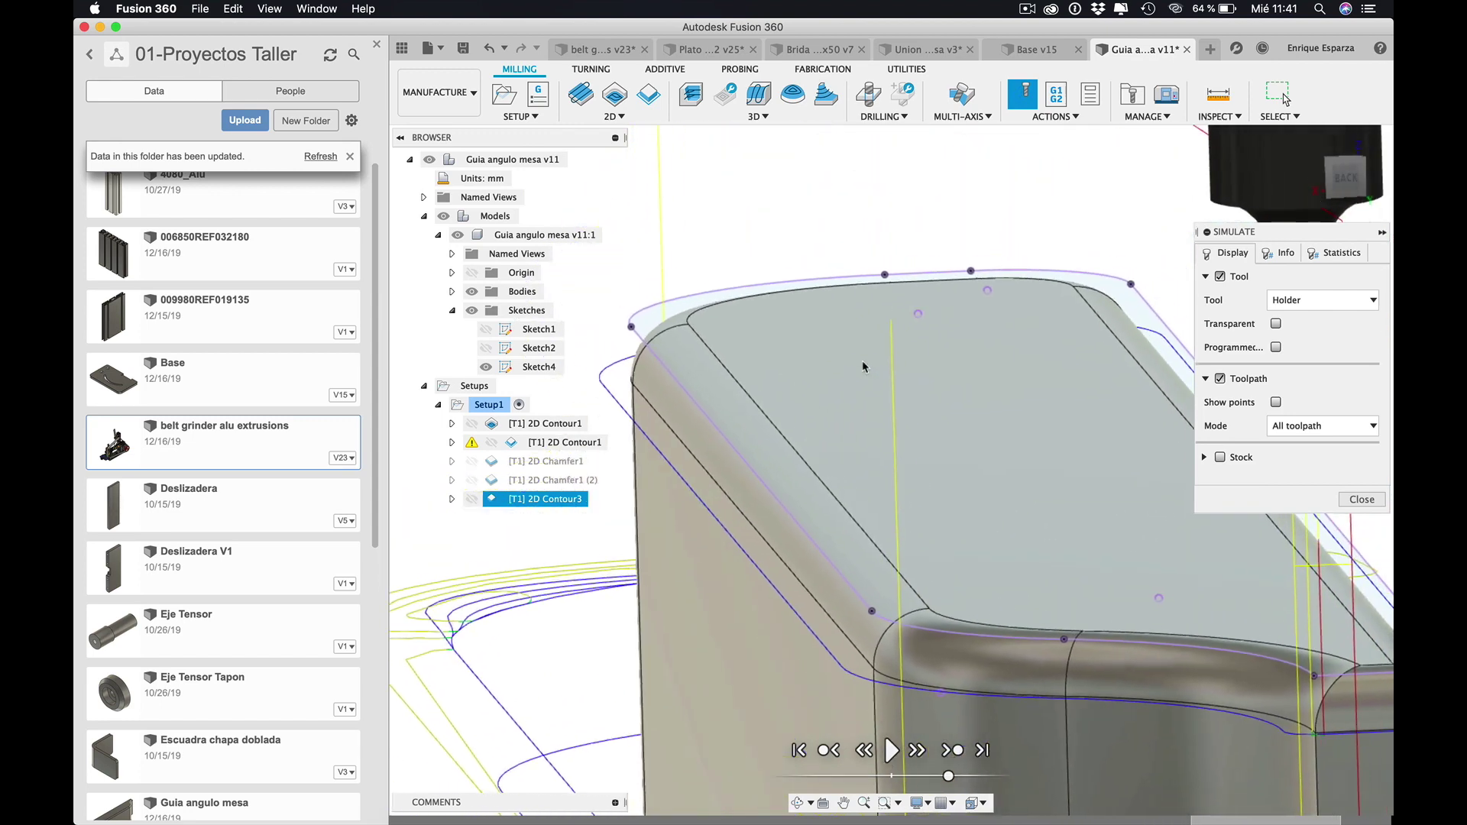
scroll(862, 361, "right", 1)
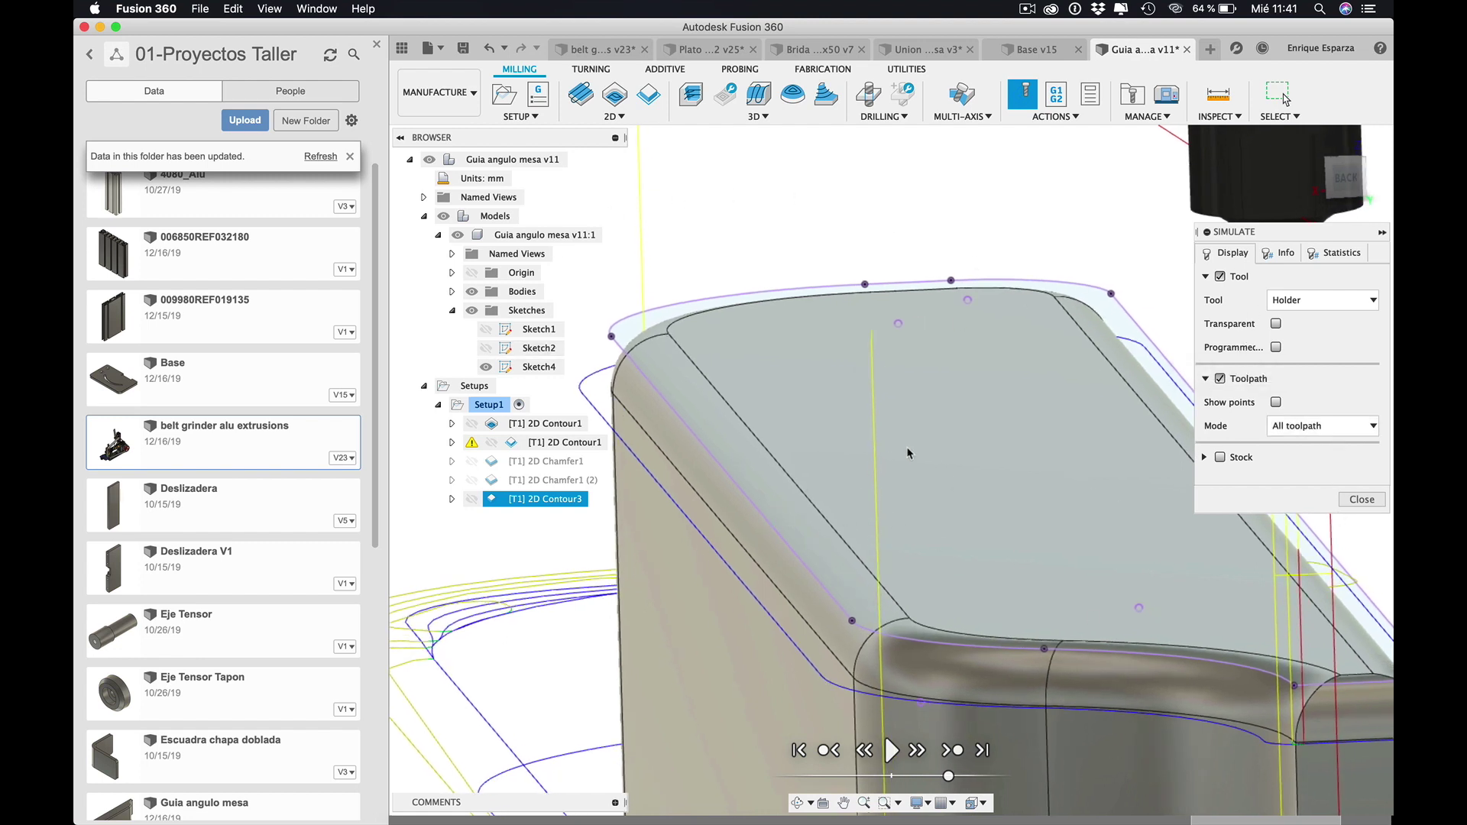
scroll(942, 455, "right", 3)
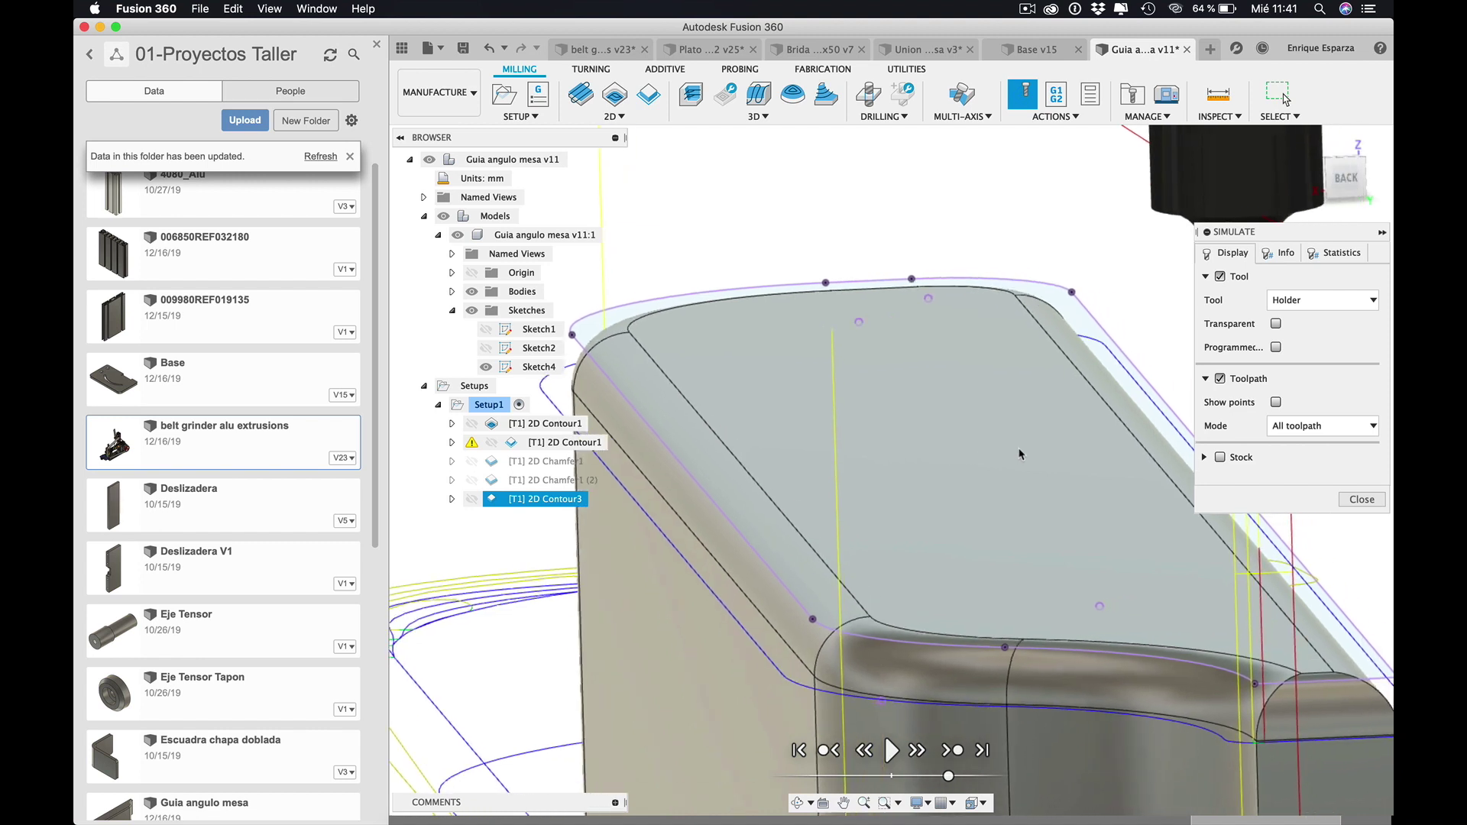
scroll(1015, 461, "down", 2)
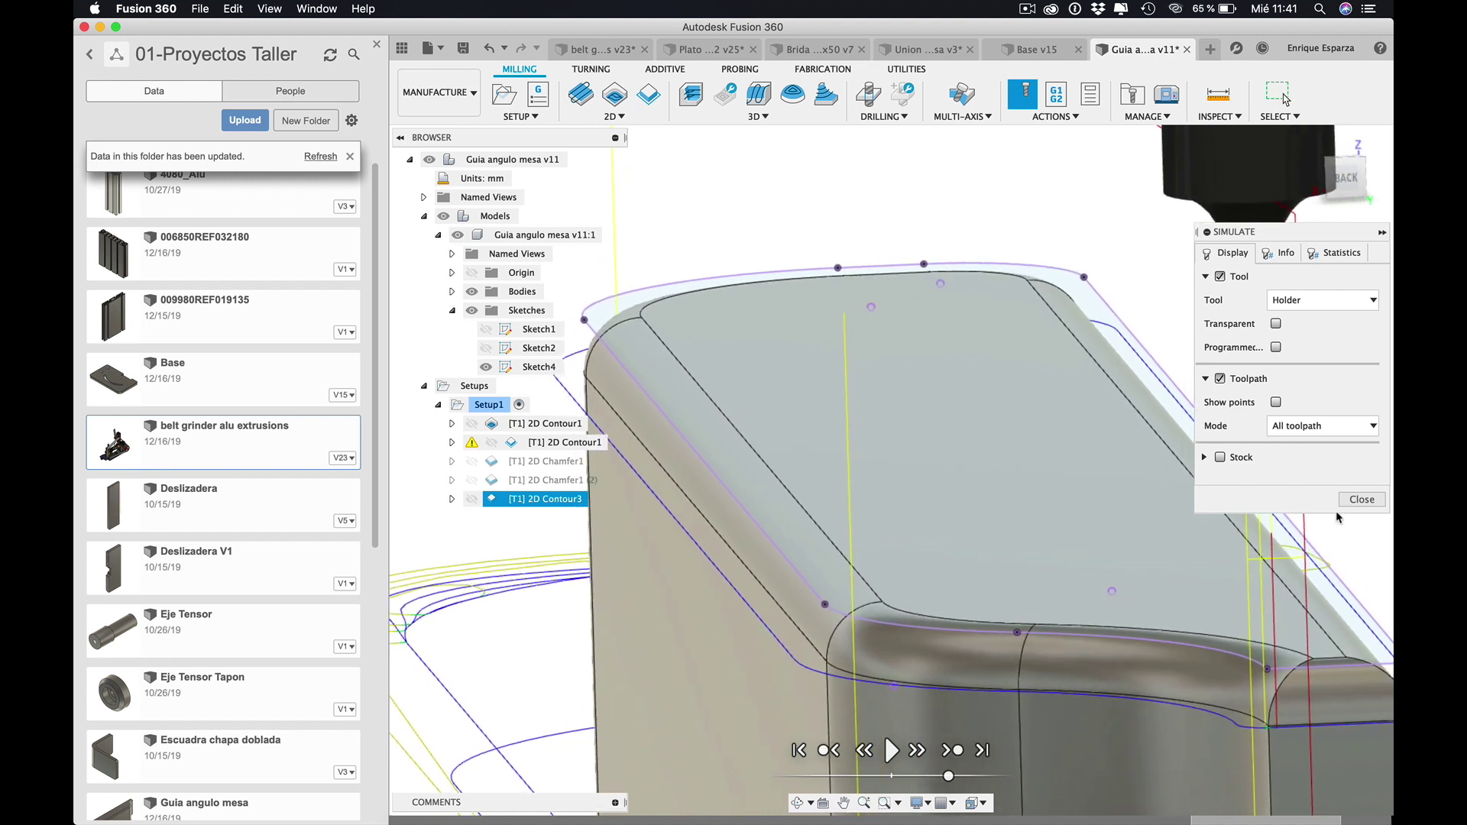
left_click(1357, 501)
left_click(1357, 500)
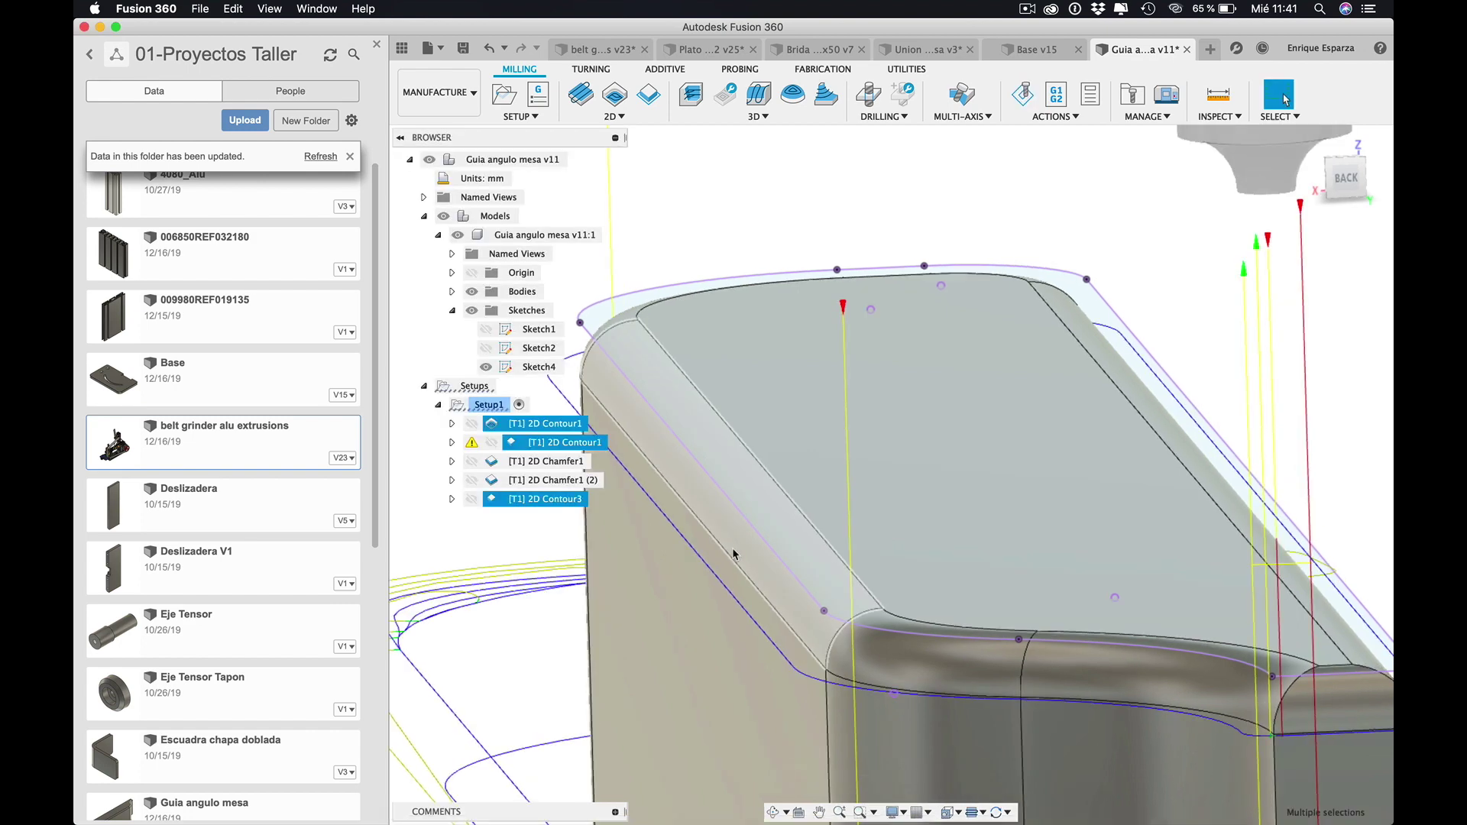
- Open 2D Contour3's settings for review and cancel without changes
left_click(800, 363)
double_click(545, 499)
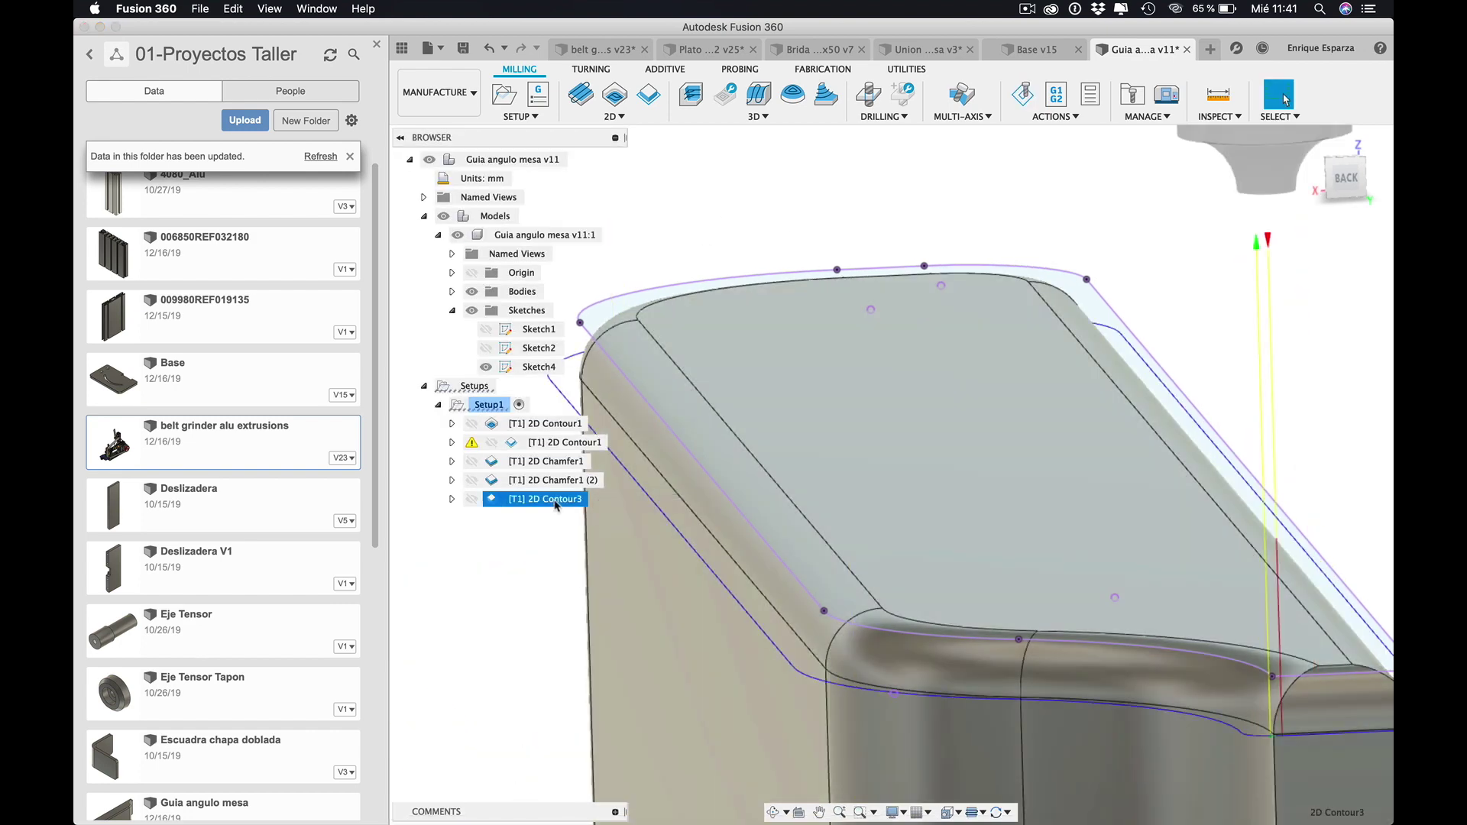
left_click(990, 550)
left_click(440, 93)
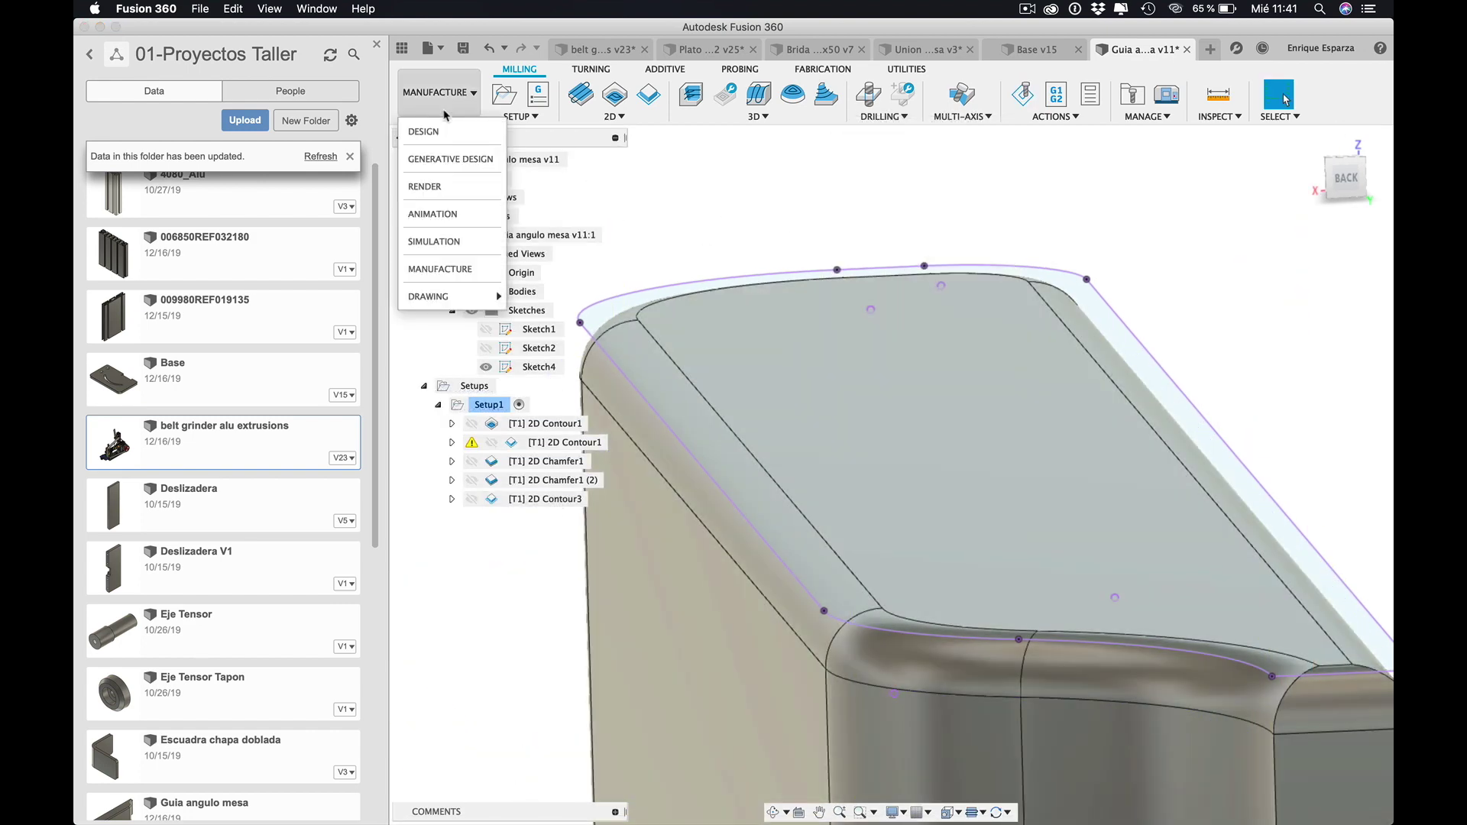
- In the Design workspace, change the guide's 8-edge top fillet from 2 mm to 1 mm
left_click(424, 136)
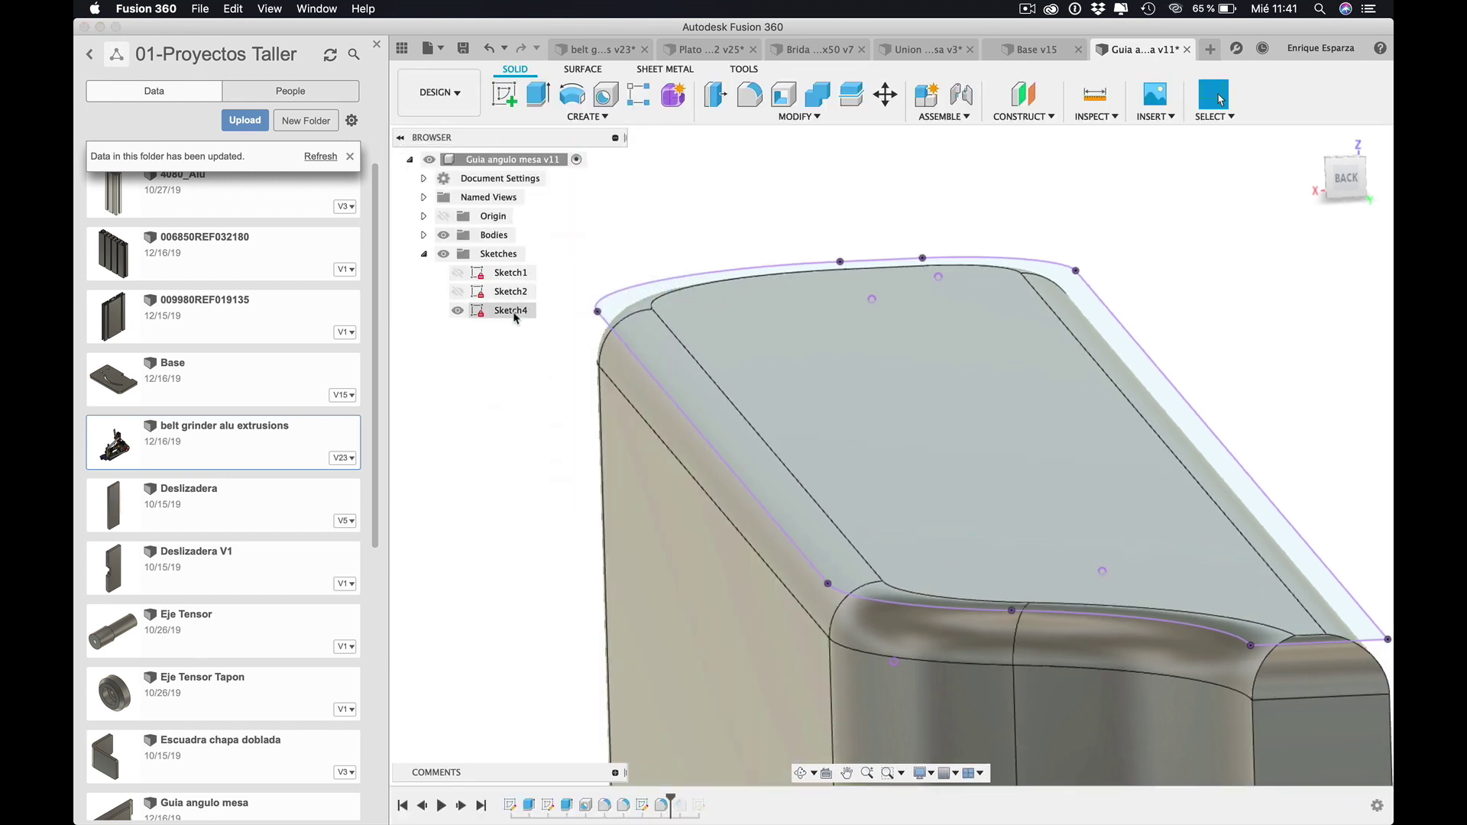
double_click(662, 804)
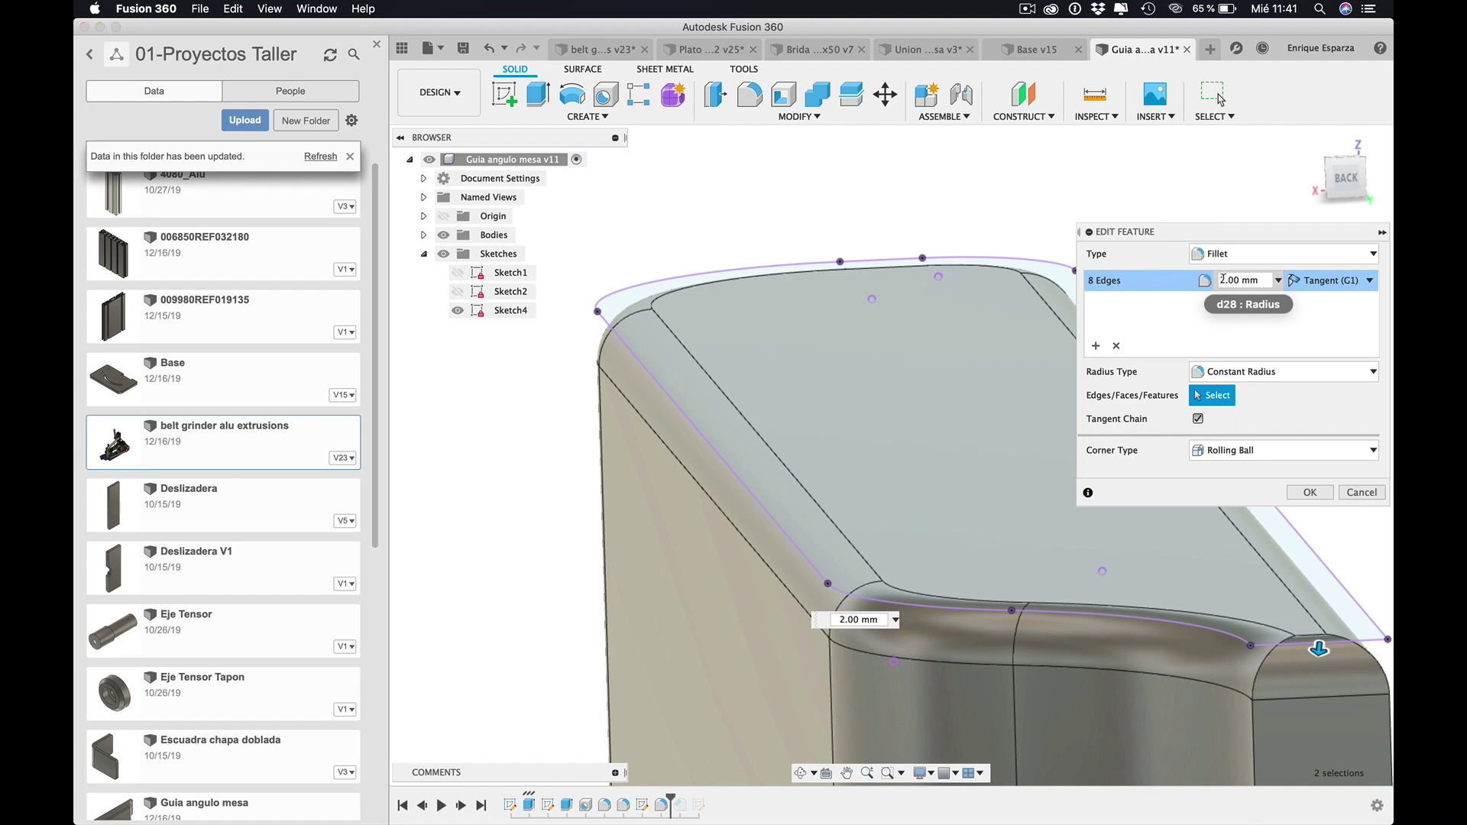
left_click(1309, 492)
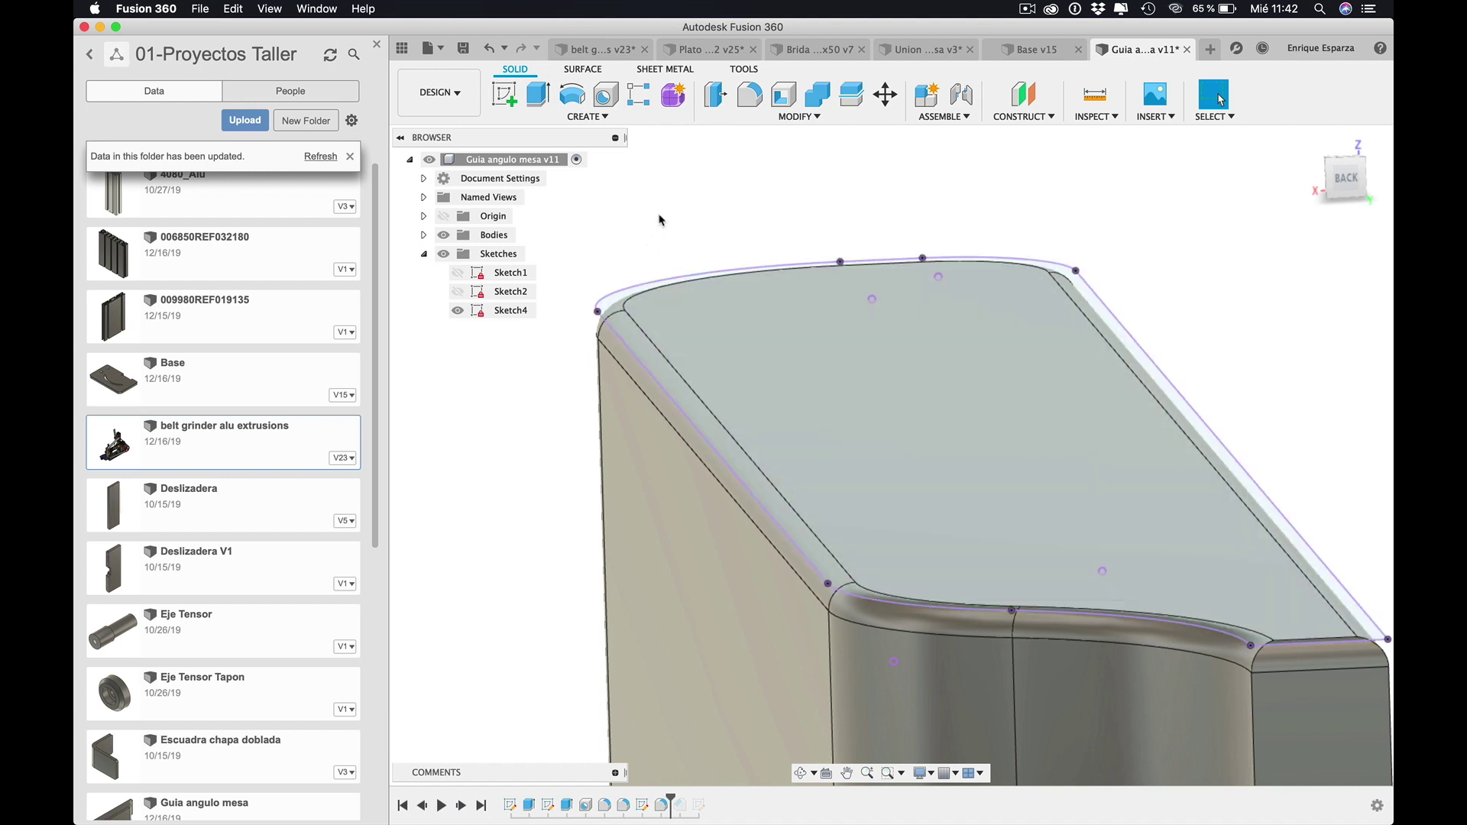
left_click(437, 93)
mouse_move(429, 296)
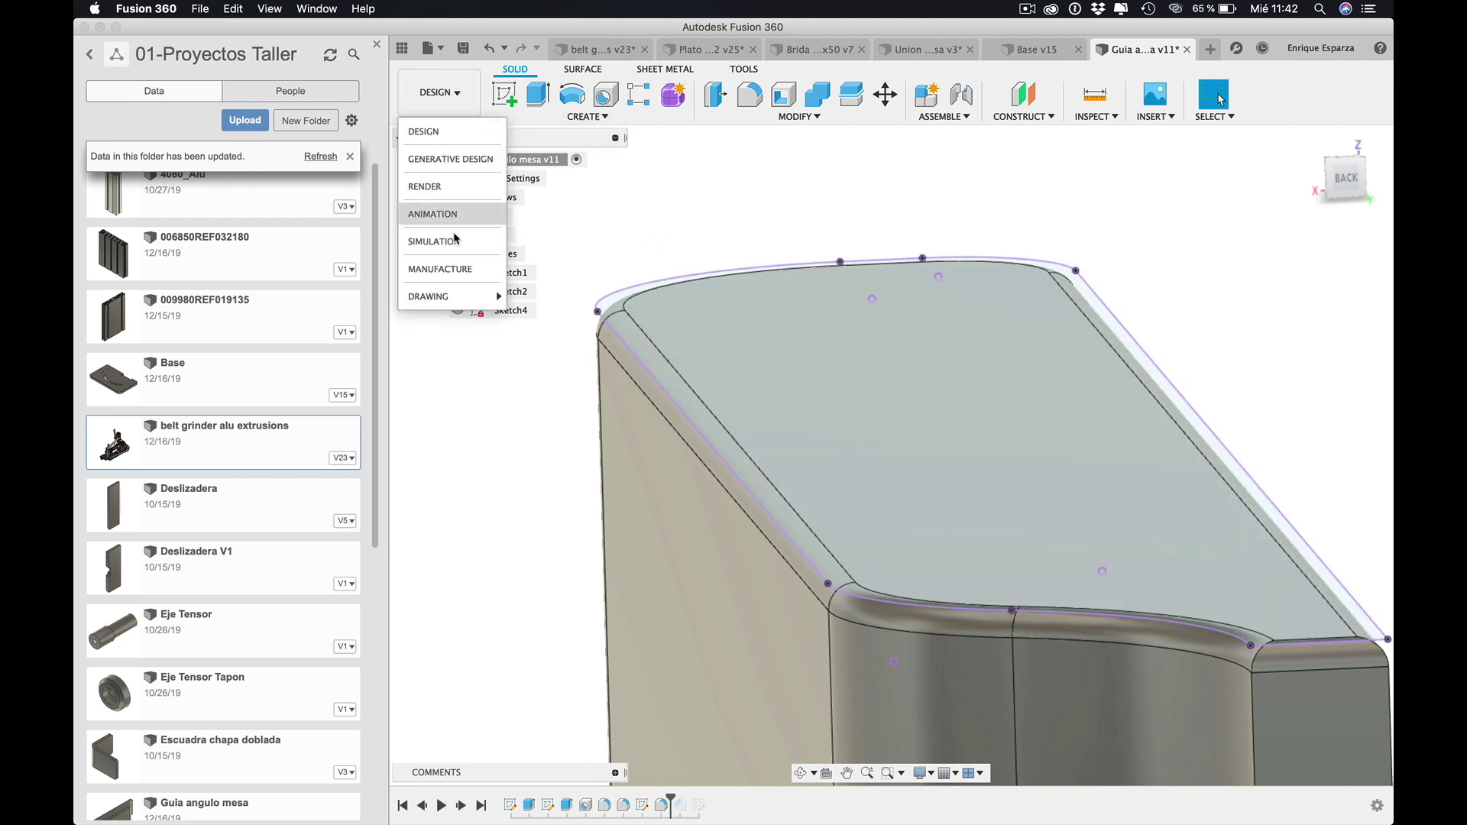
left_click(440, 269)
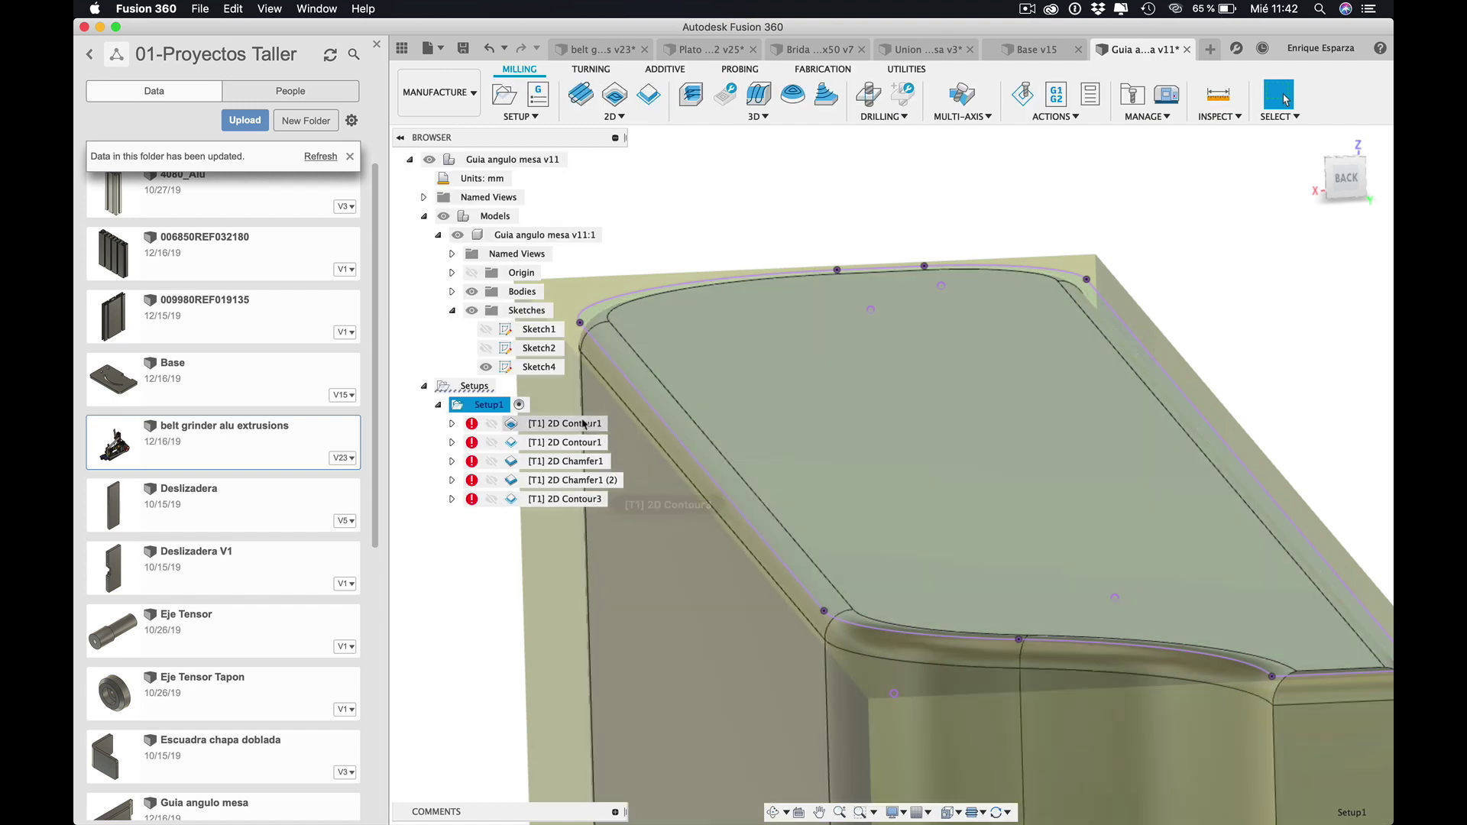
- Select all five Setup1 operations and regenerate them, then select both 2D Contour1 operations and 2D Contour3
left_click(566, 423)
left_click(582, 505, "shift")
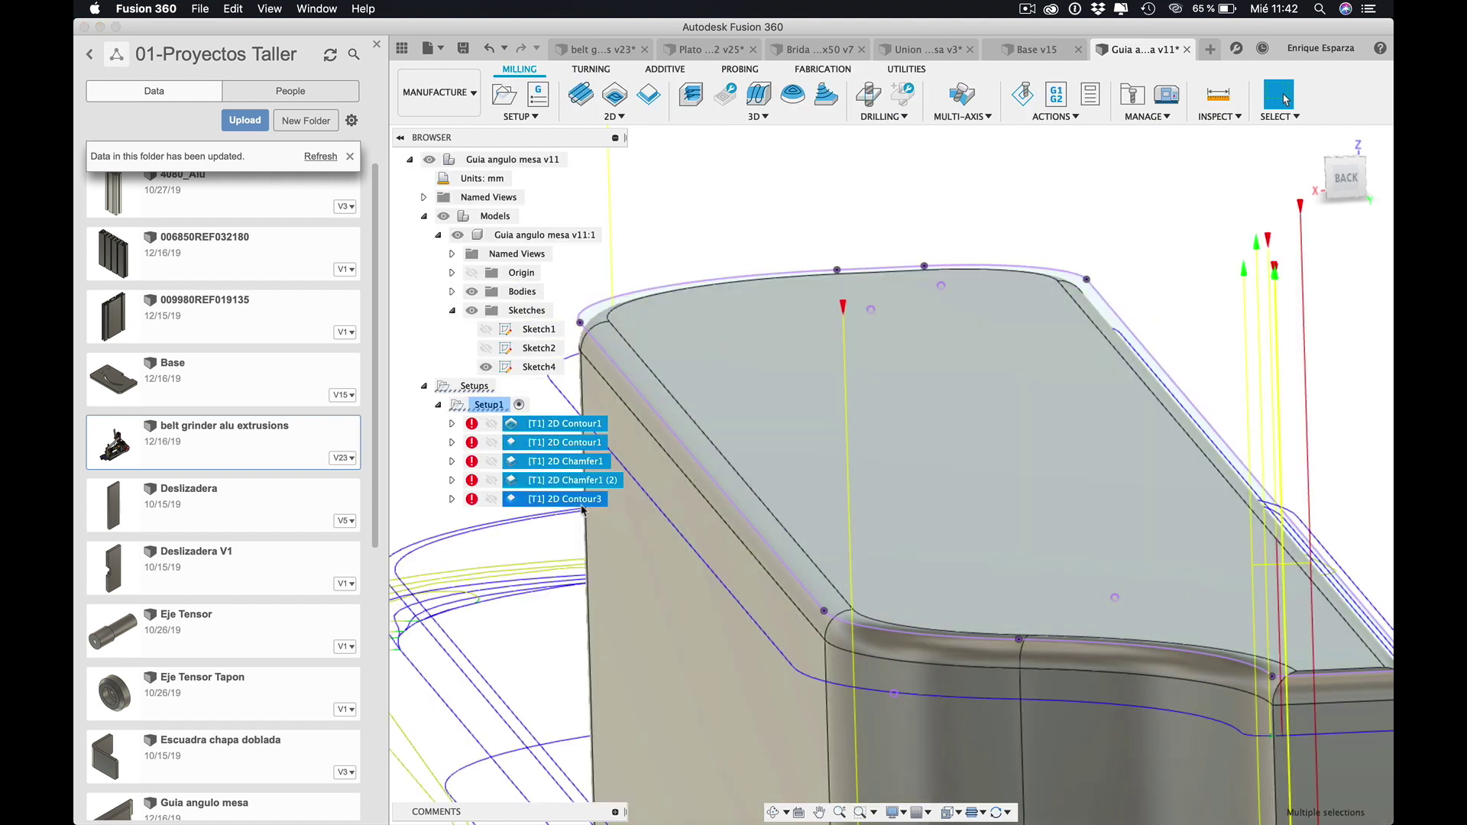
key("super+g")
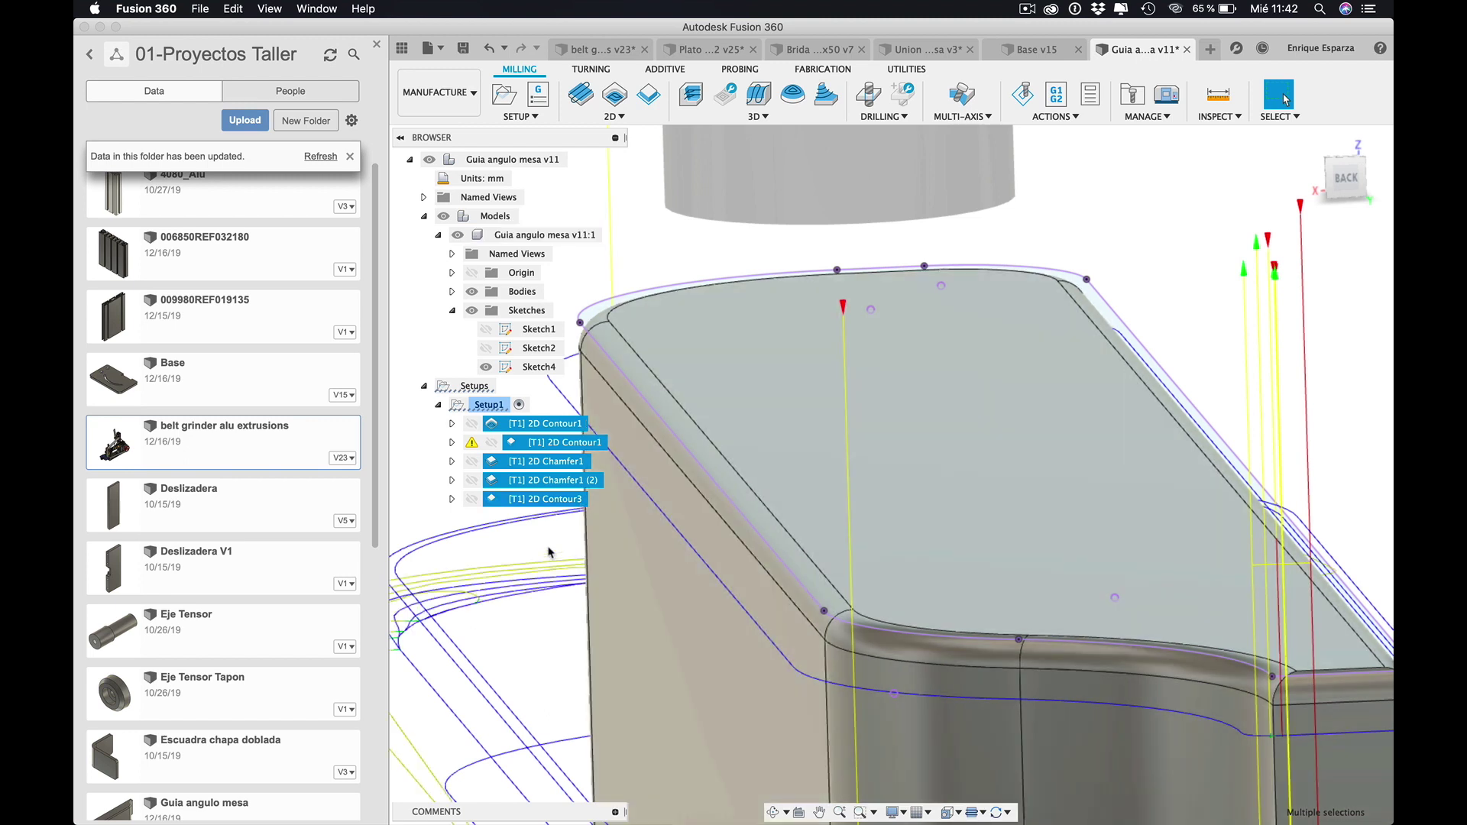
left_click(557, 515)
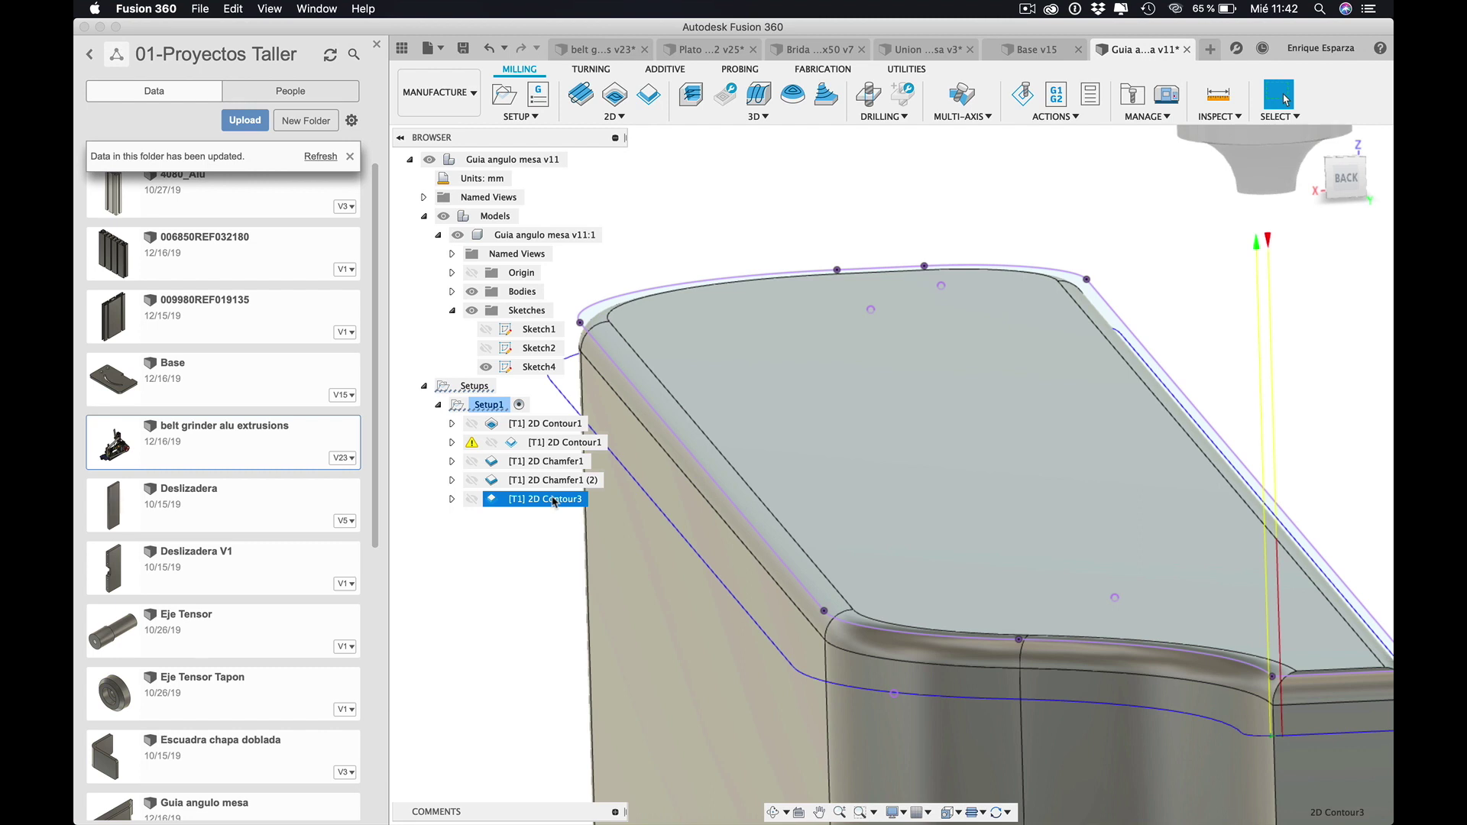
left_click(565, 442, "super")
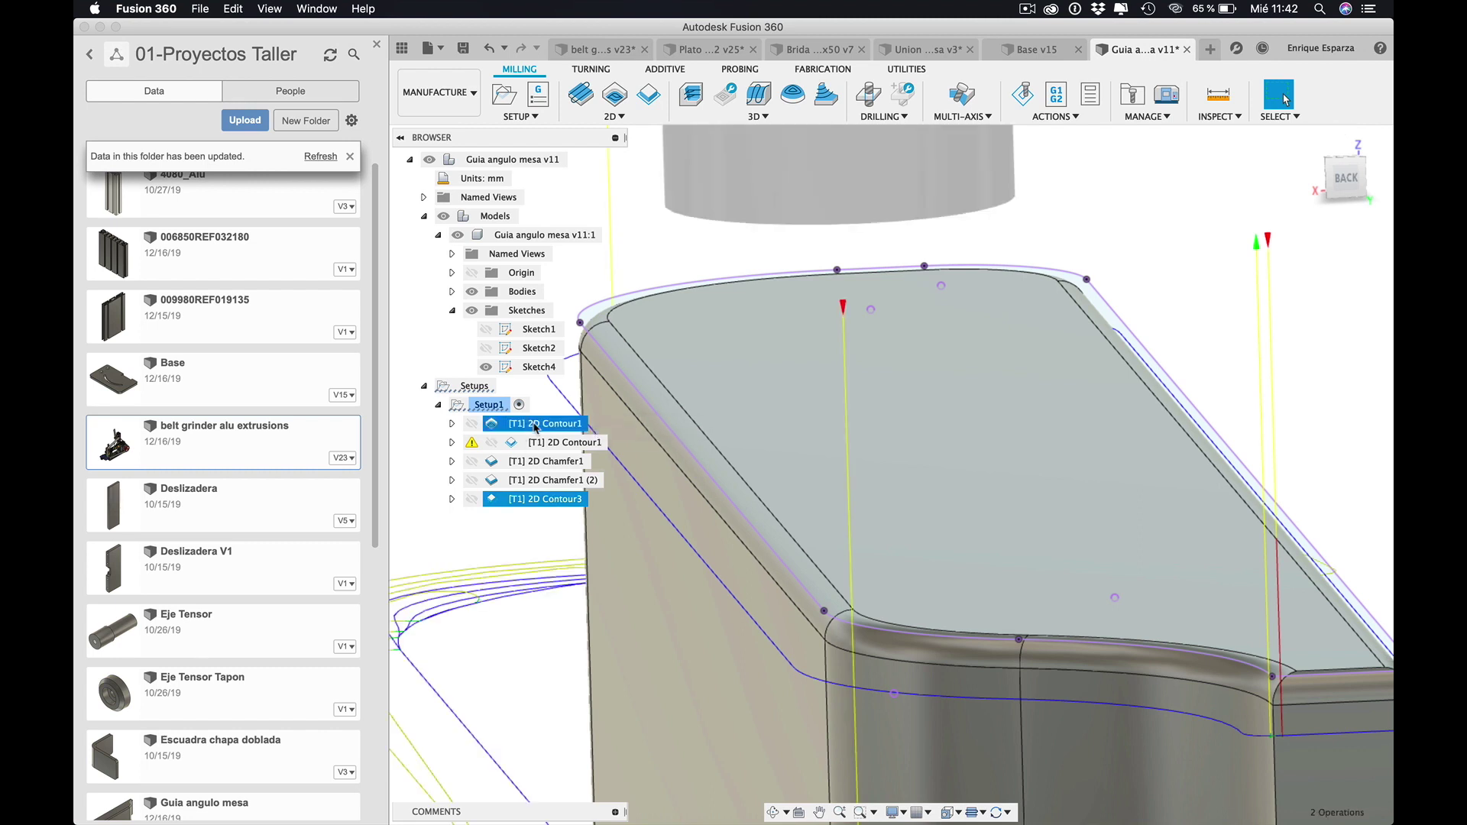
left_click(1023, 95)
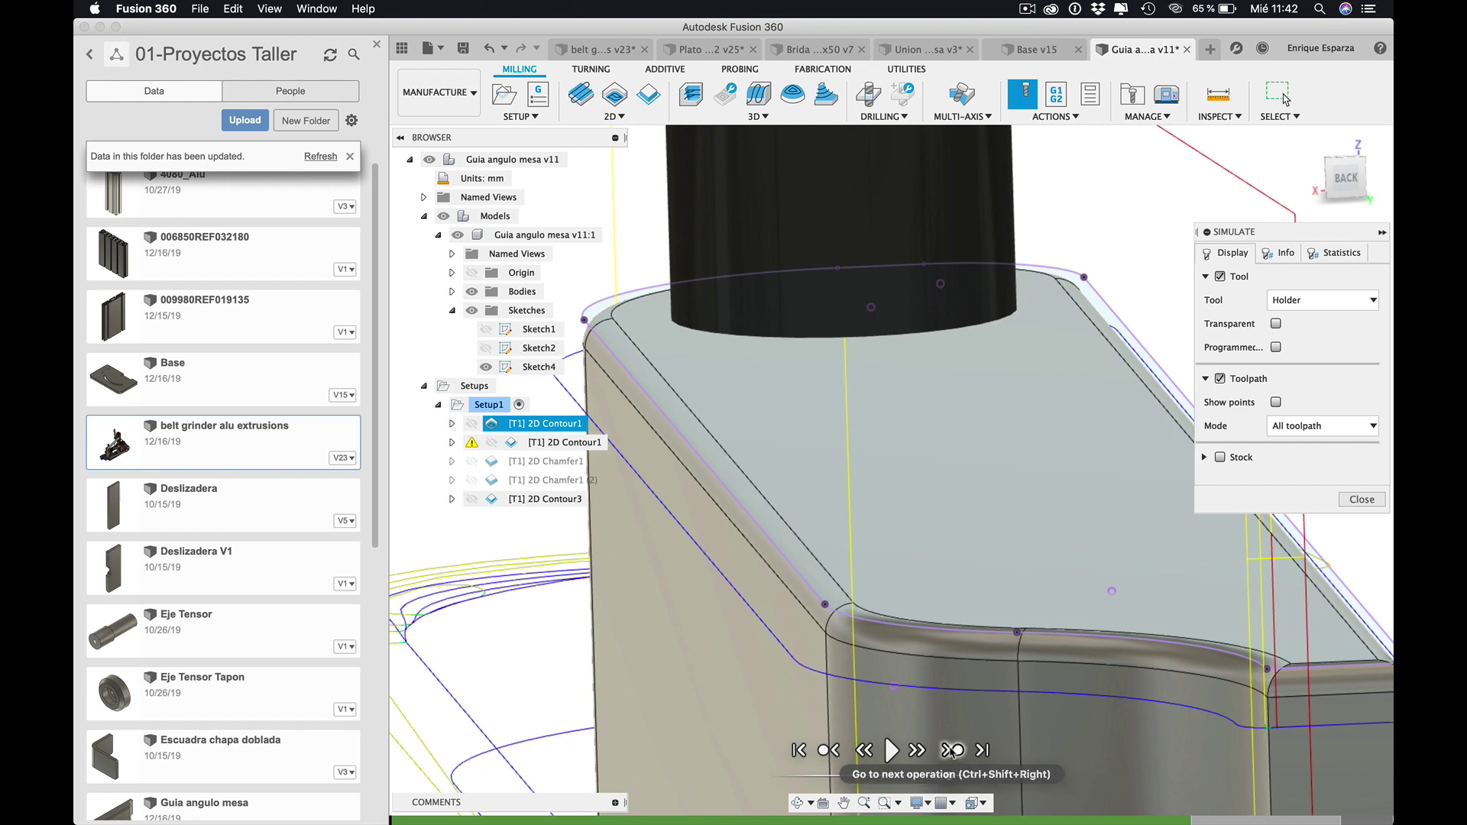
- Show the stock and step to the 2D Contour3 result, viewing it from the back
left_click(953, 751)
left_click(1239, 457)
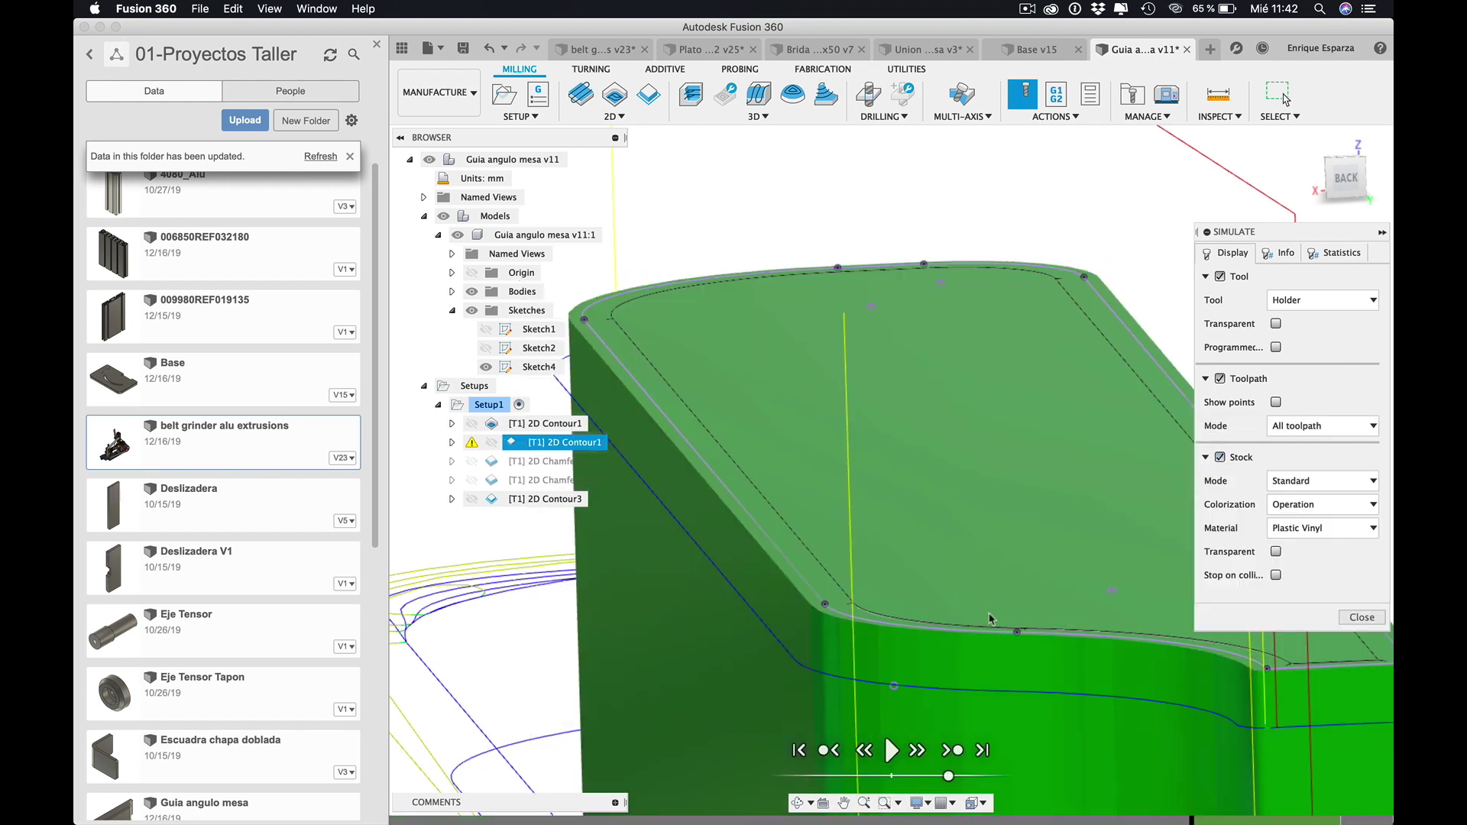
left_click(954, 750)
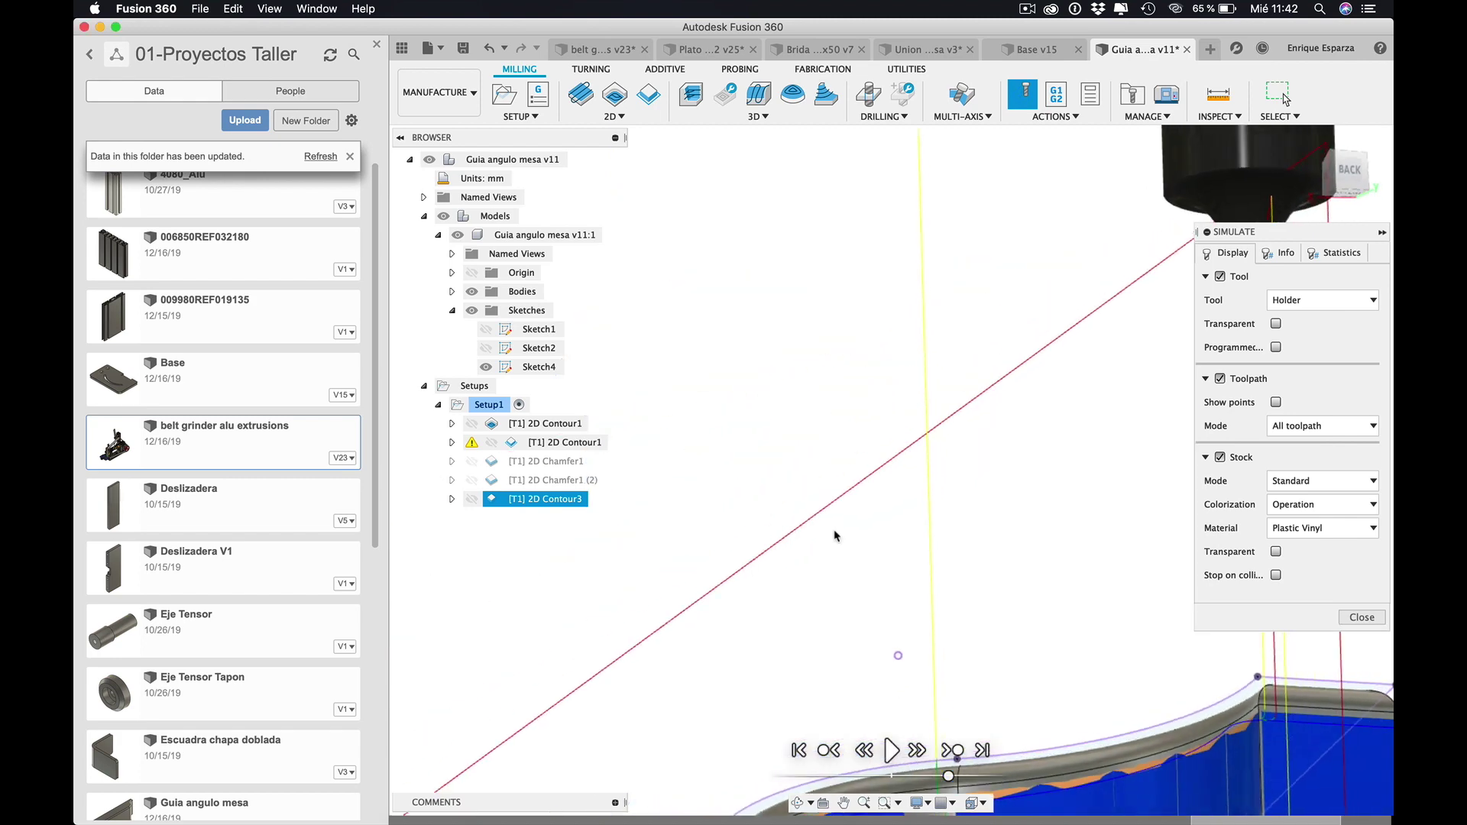
scroll(835, 537, "up", 5)
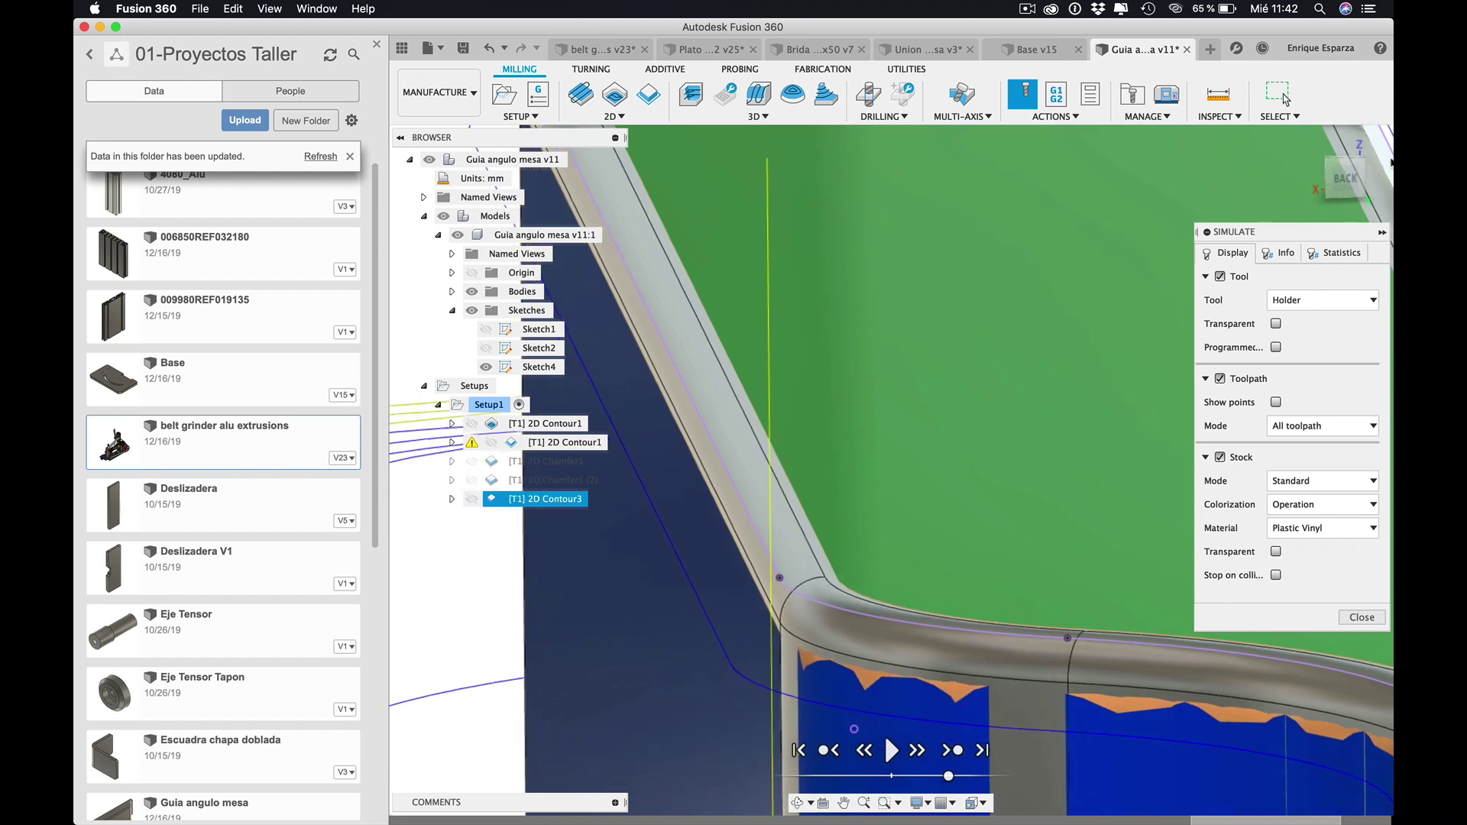
left_click(1345, 177)
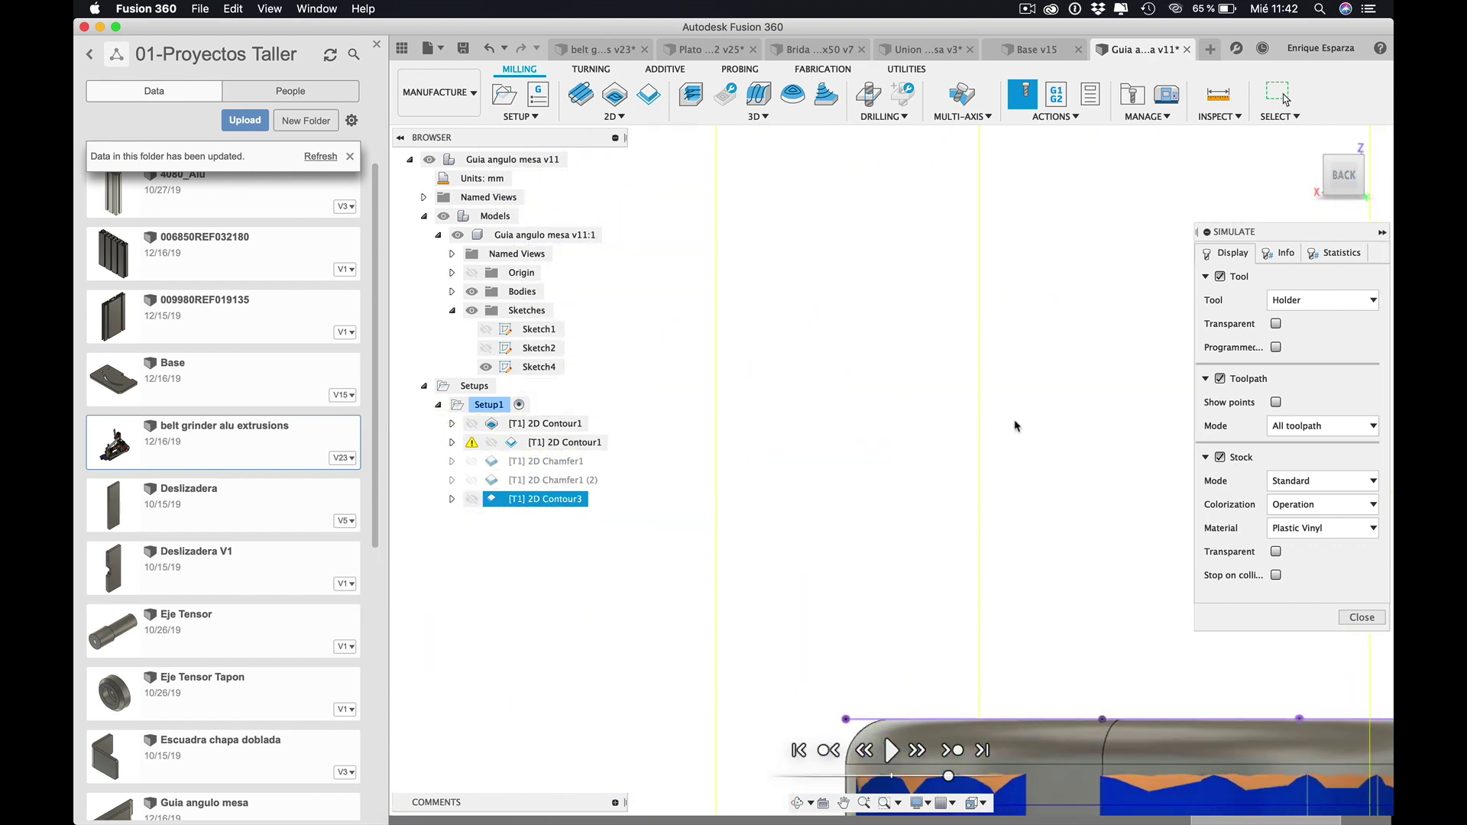
scroll(1013, 428, "down", 5)
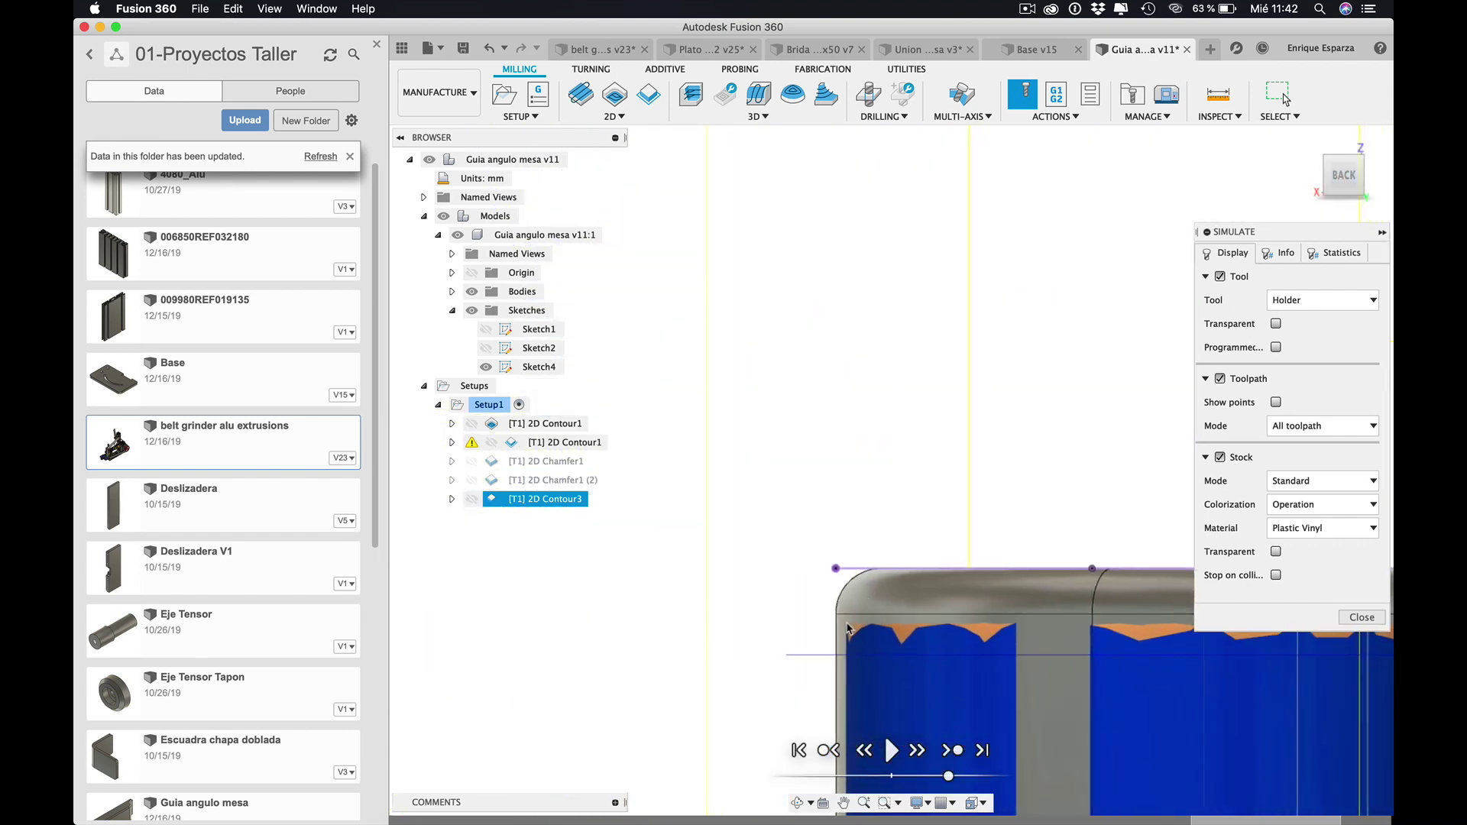
scroll(846, 628, "down", 5, "shift")
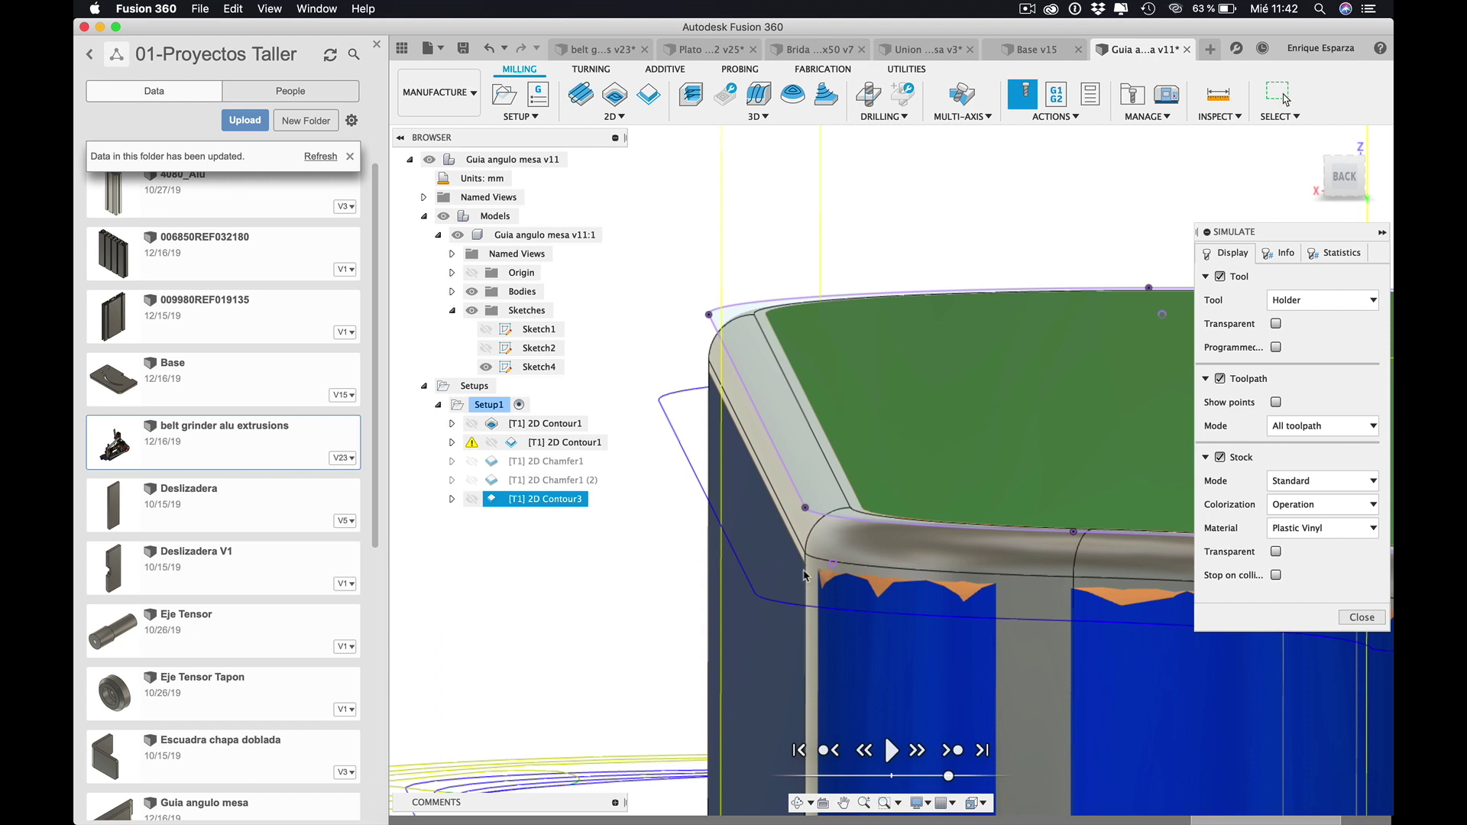
scroll(847, 483, "up", 3)
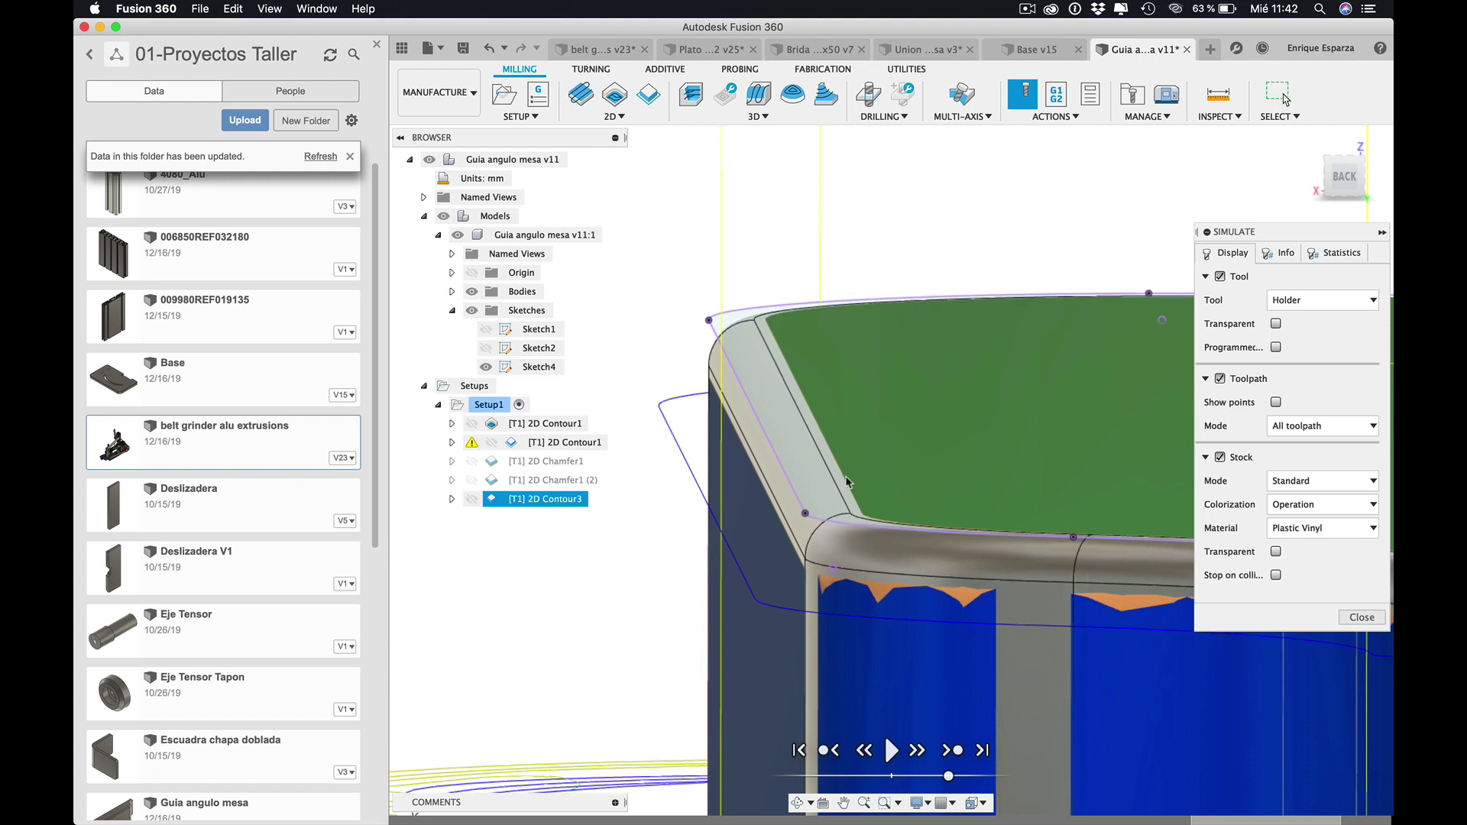
- Hide and show the part body twice to compare the machined corner with the stock
left_click(472, 292)
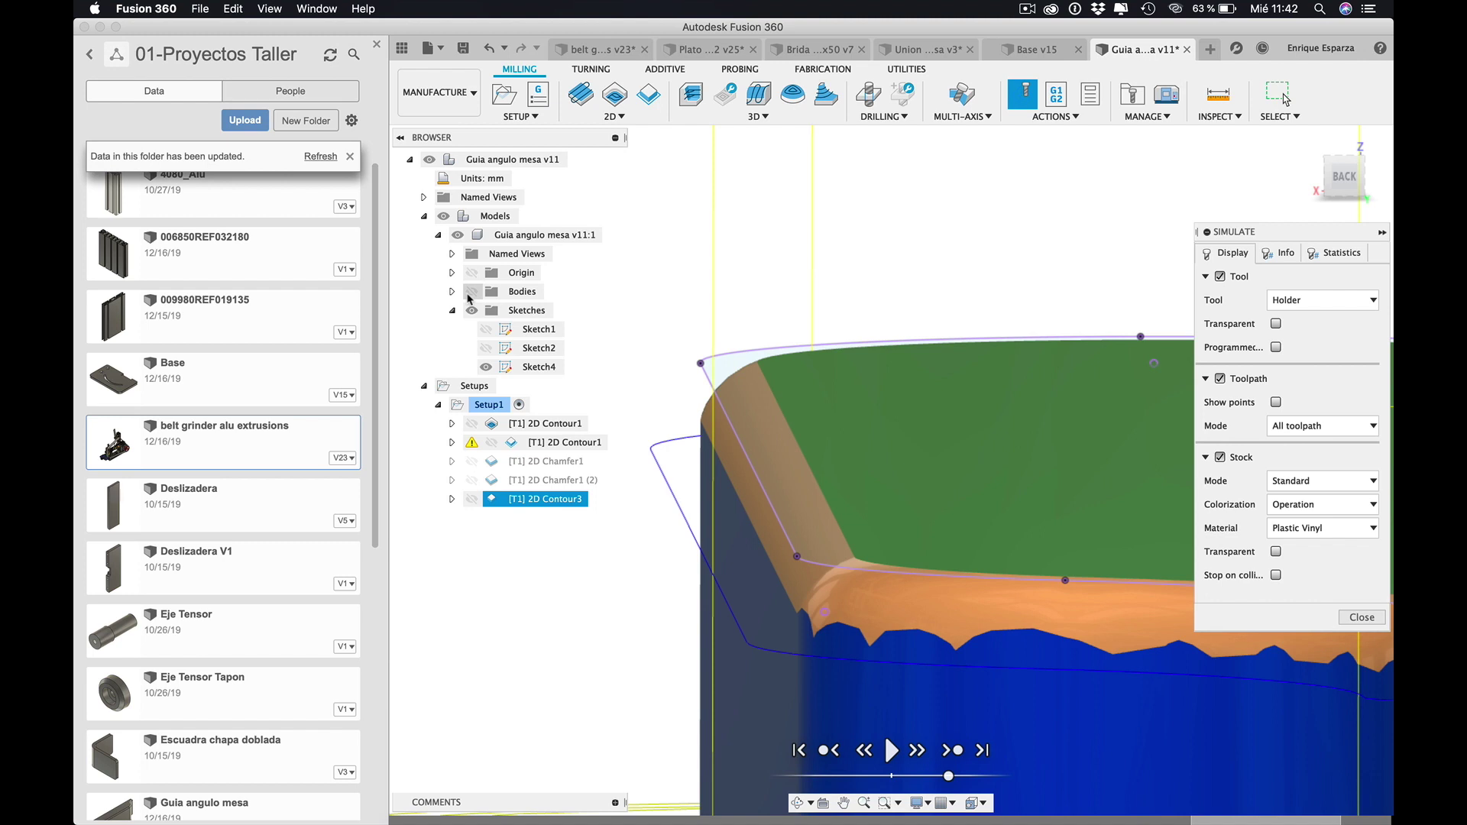
left_click(468, 295)
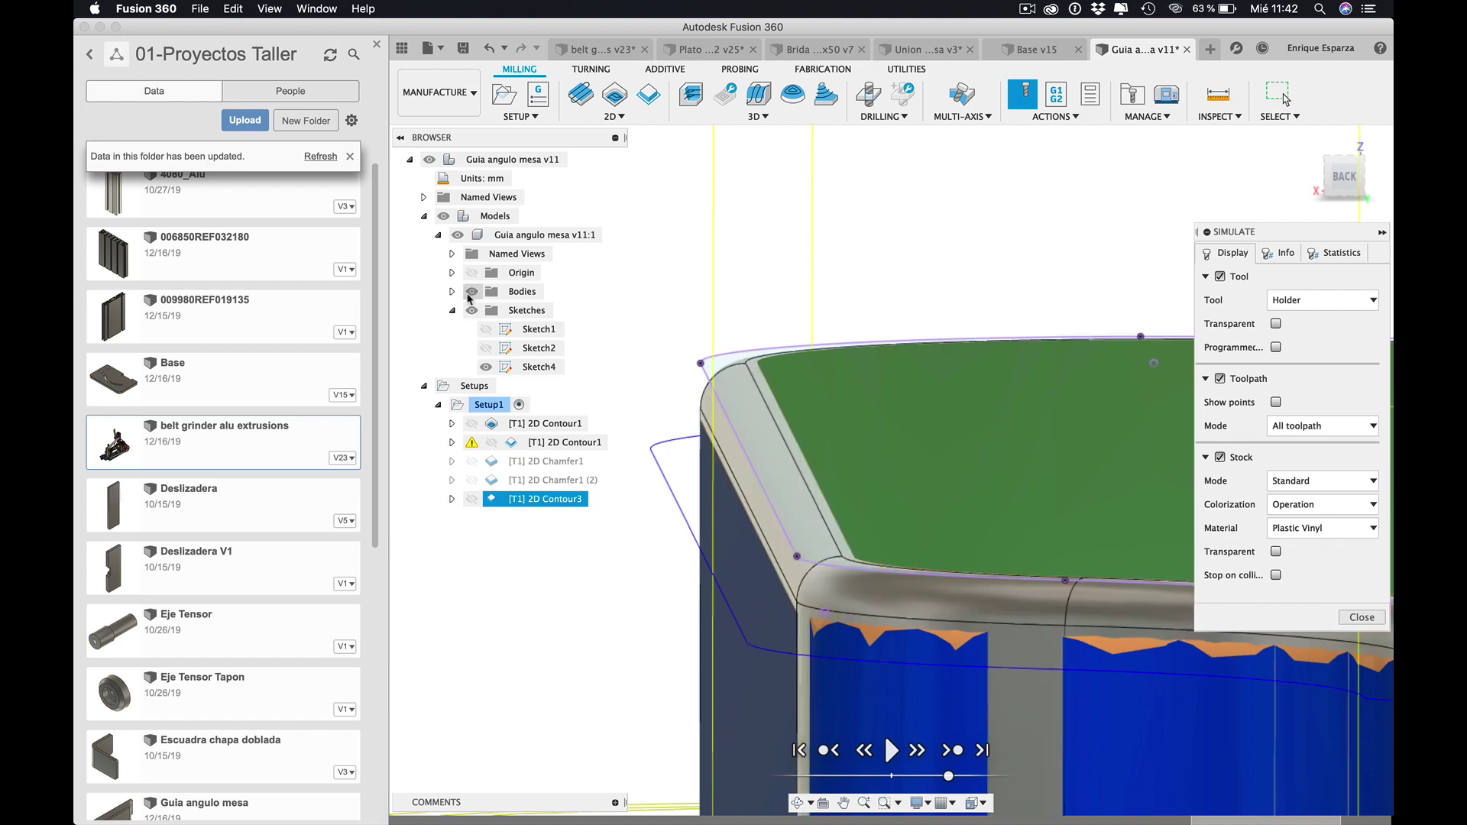
left_click(469, 295)
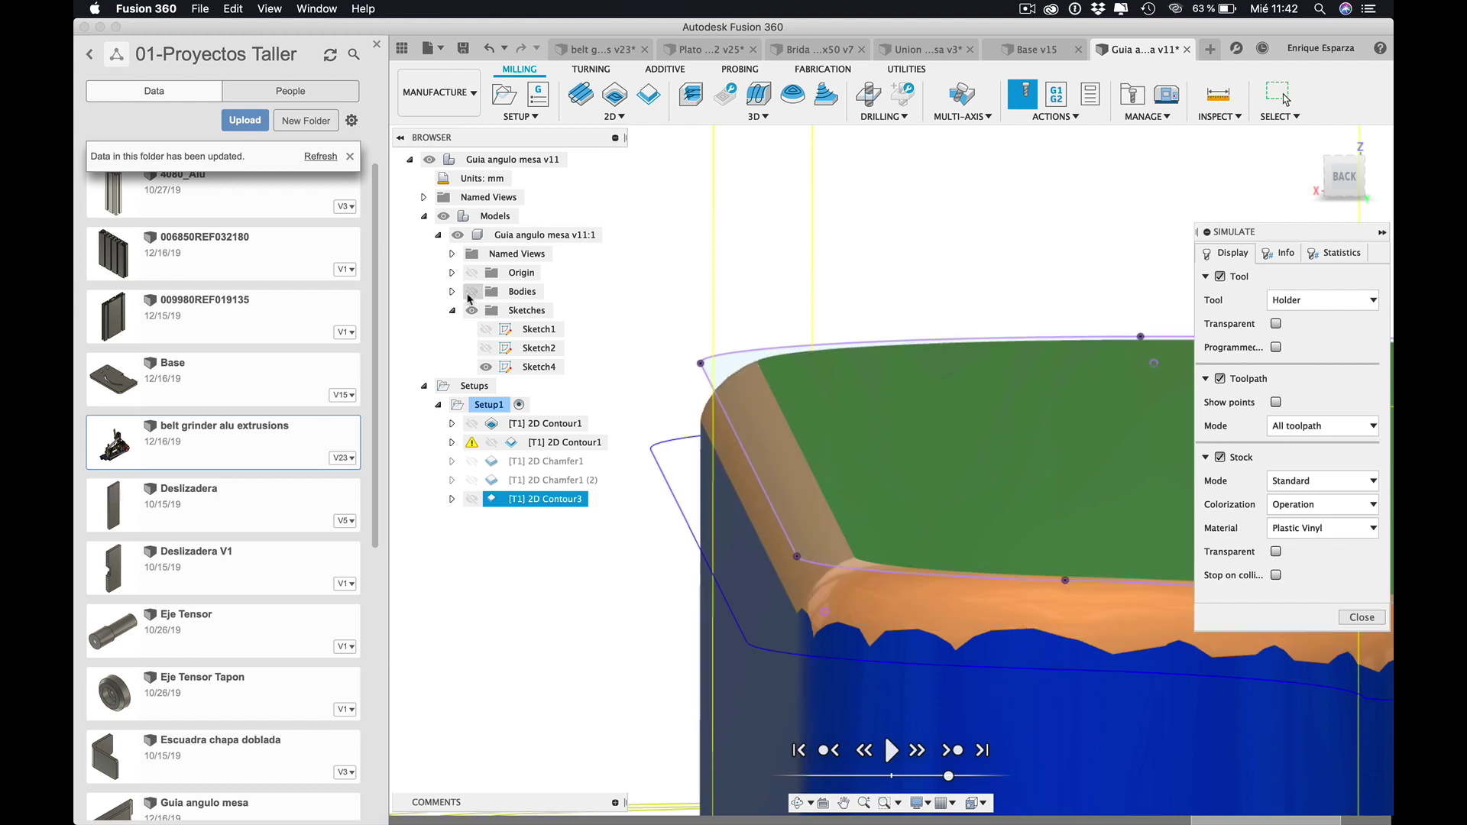
left_click(469, 295)
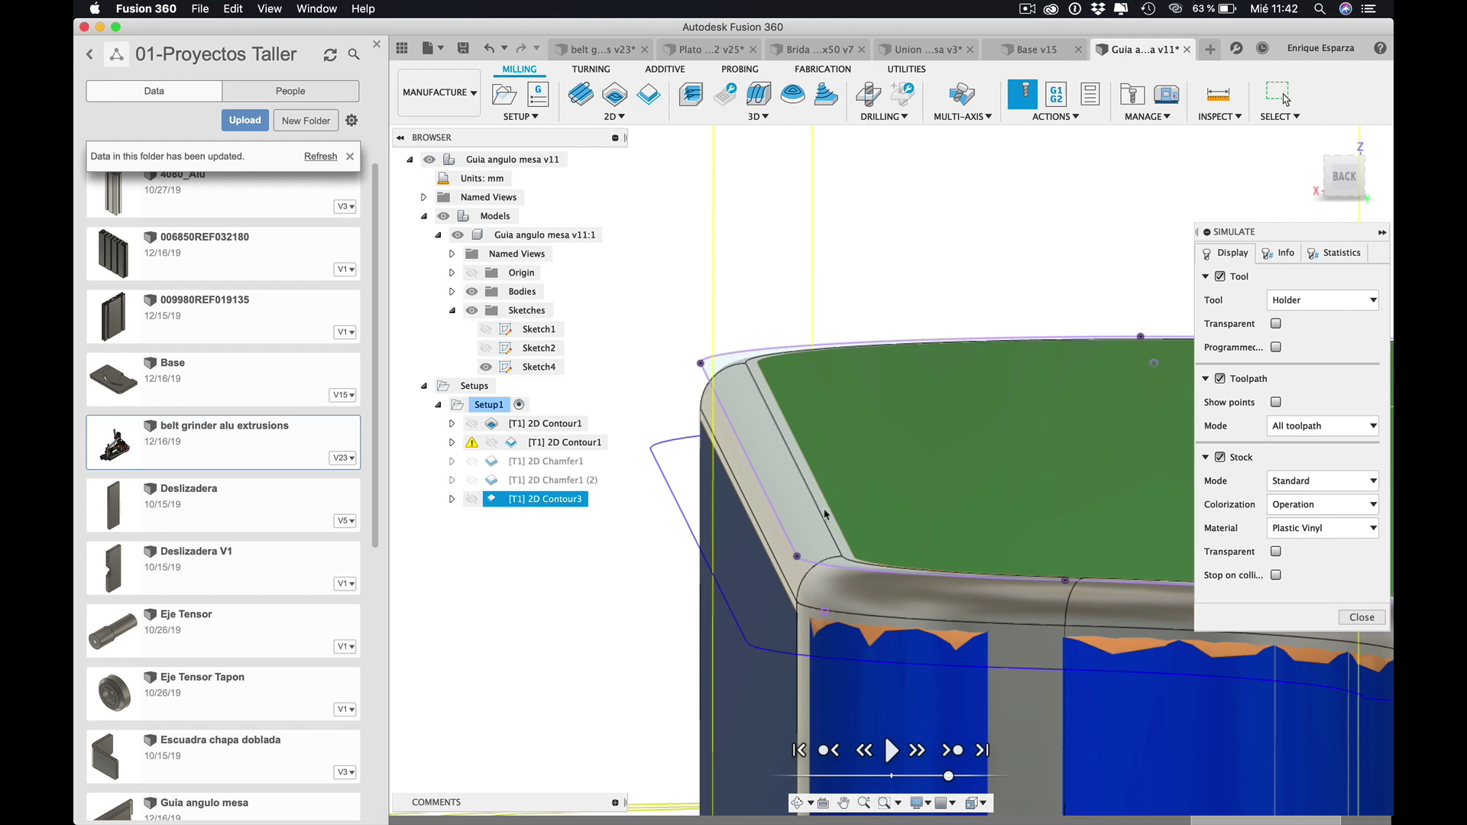
scroll(824, 514, "down", 3)
scroll(824, 514, "up", 5)
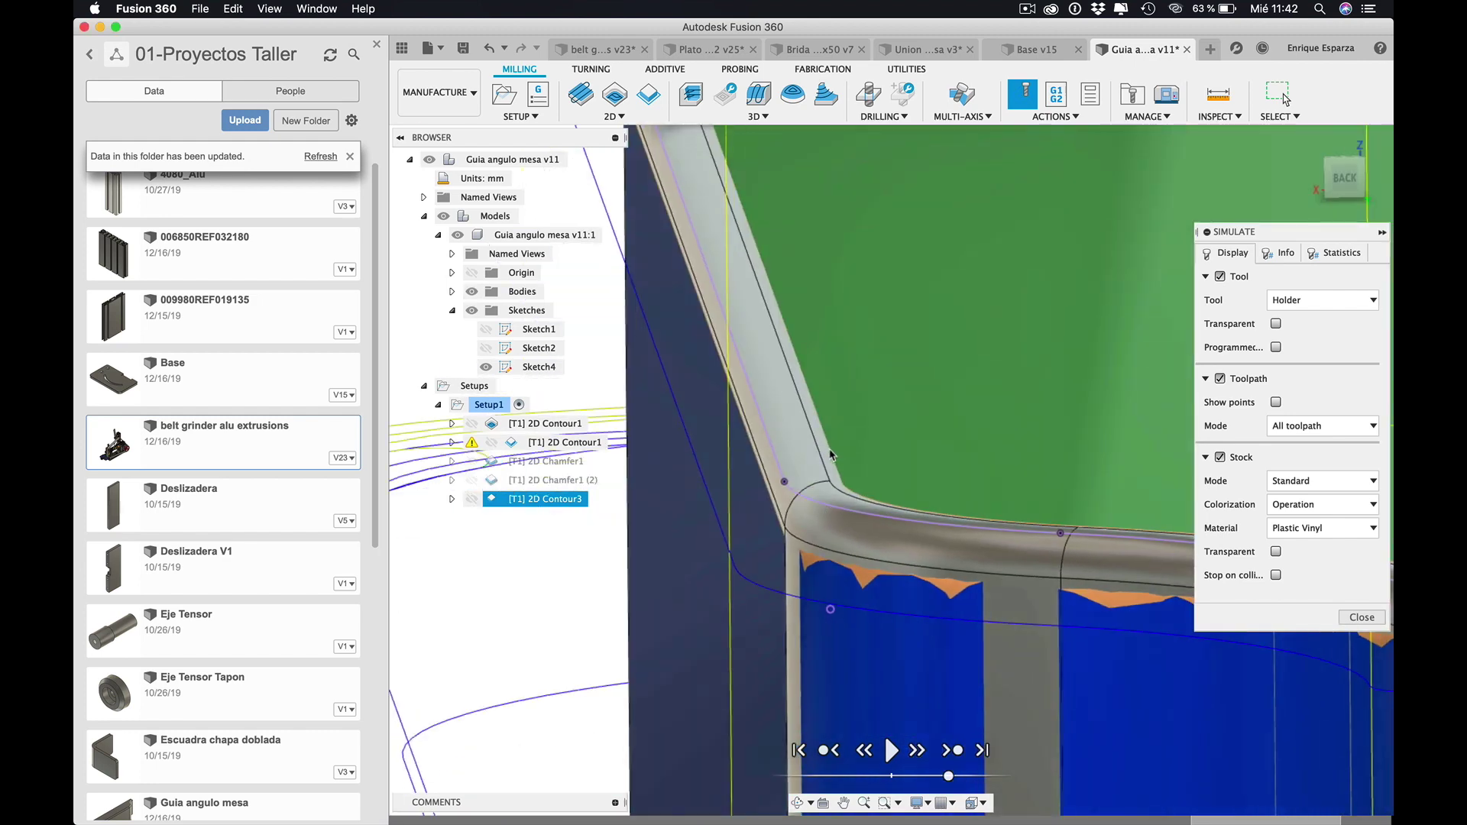
key("i")
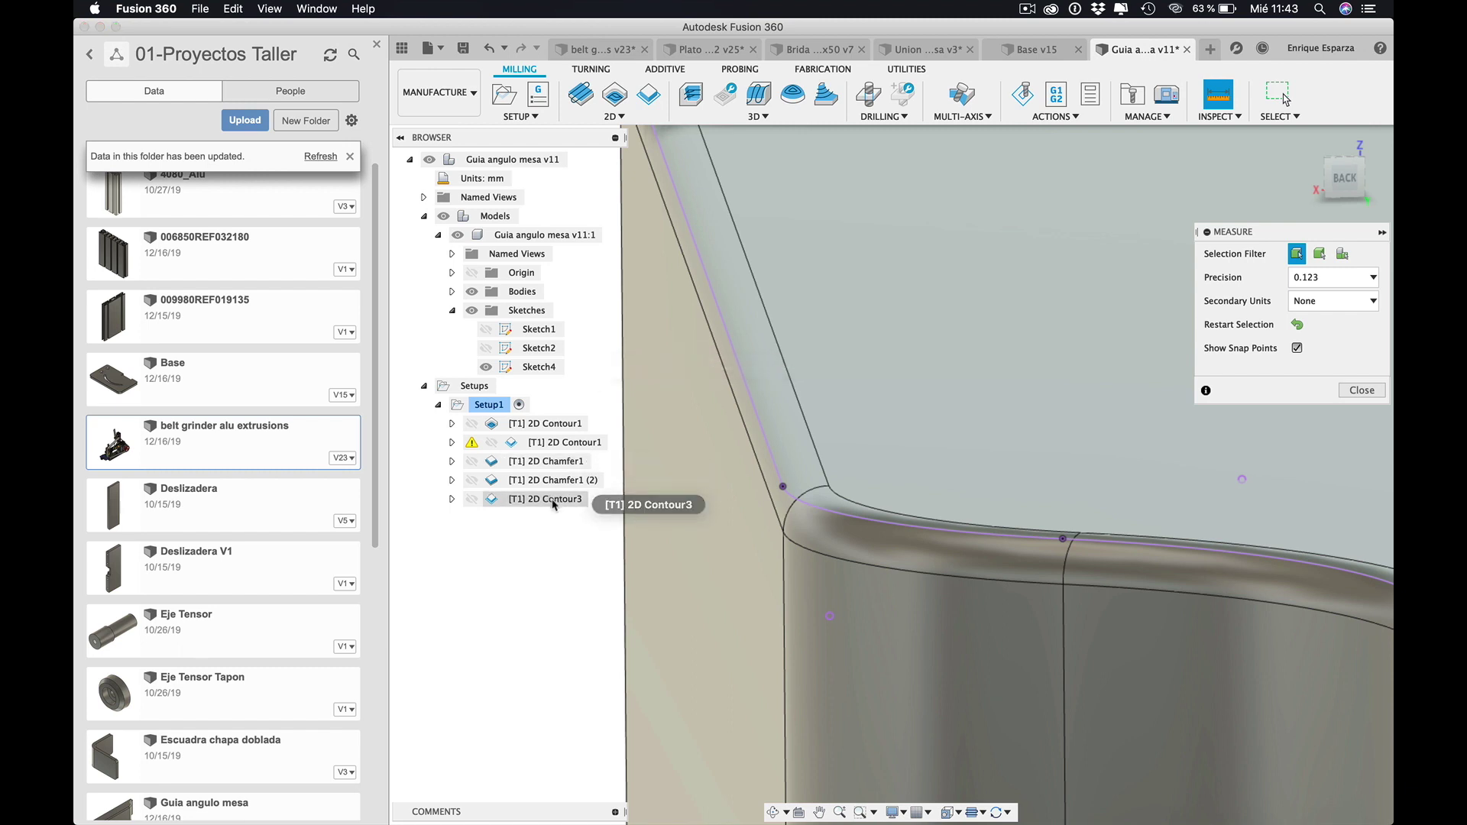
- Raise 2D Contour3's radial stock to leave to 0.15 mm, adjust the axial value, and regenerate
left_click(1360, 390)
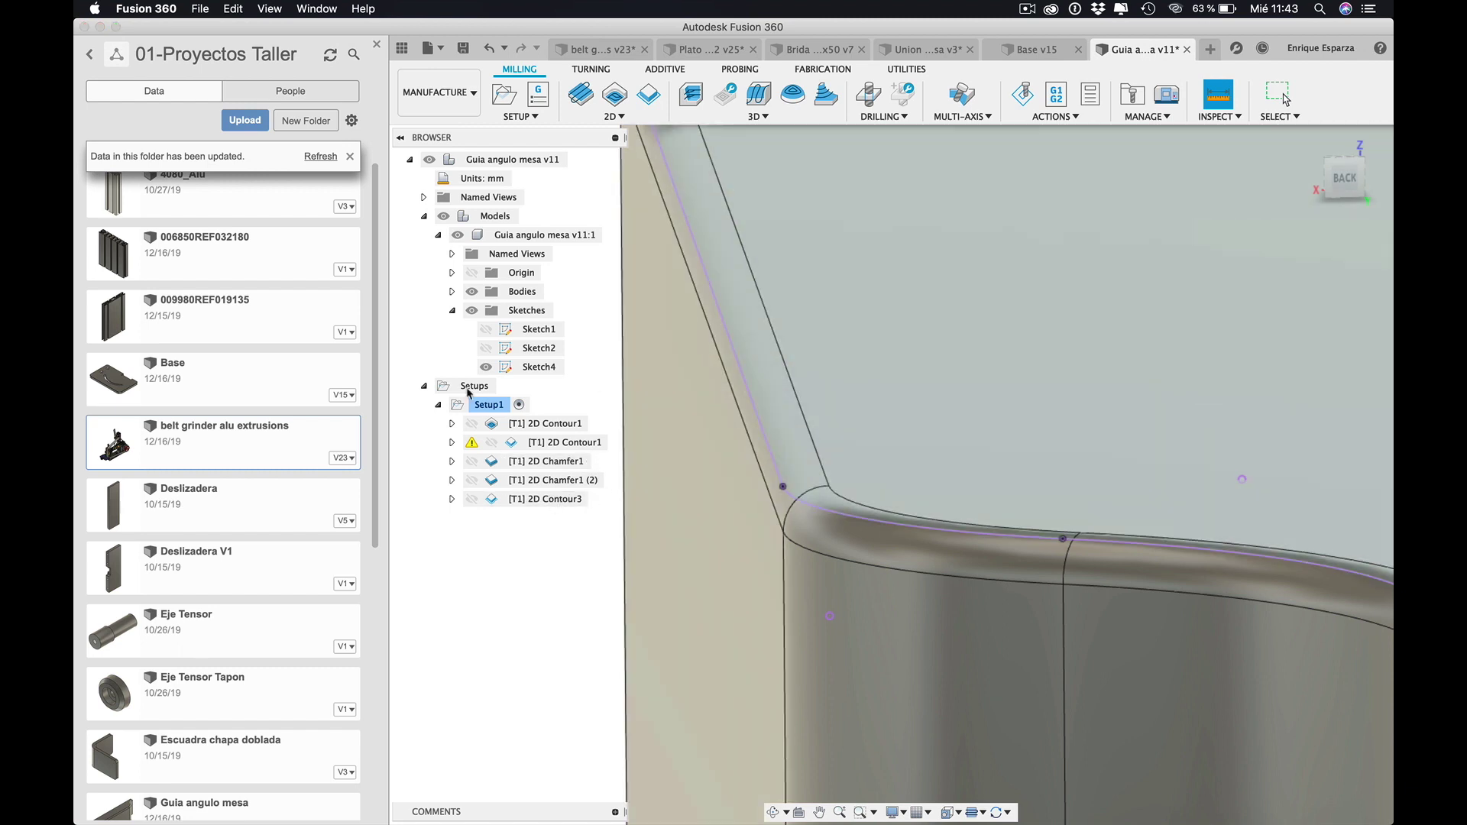
double_click(544, 501)
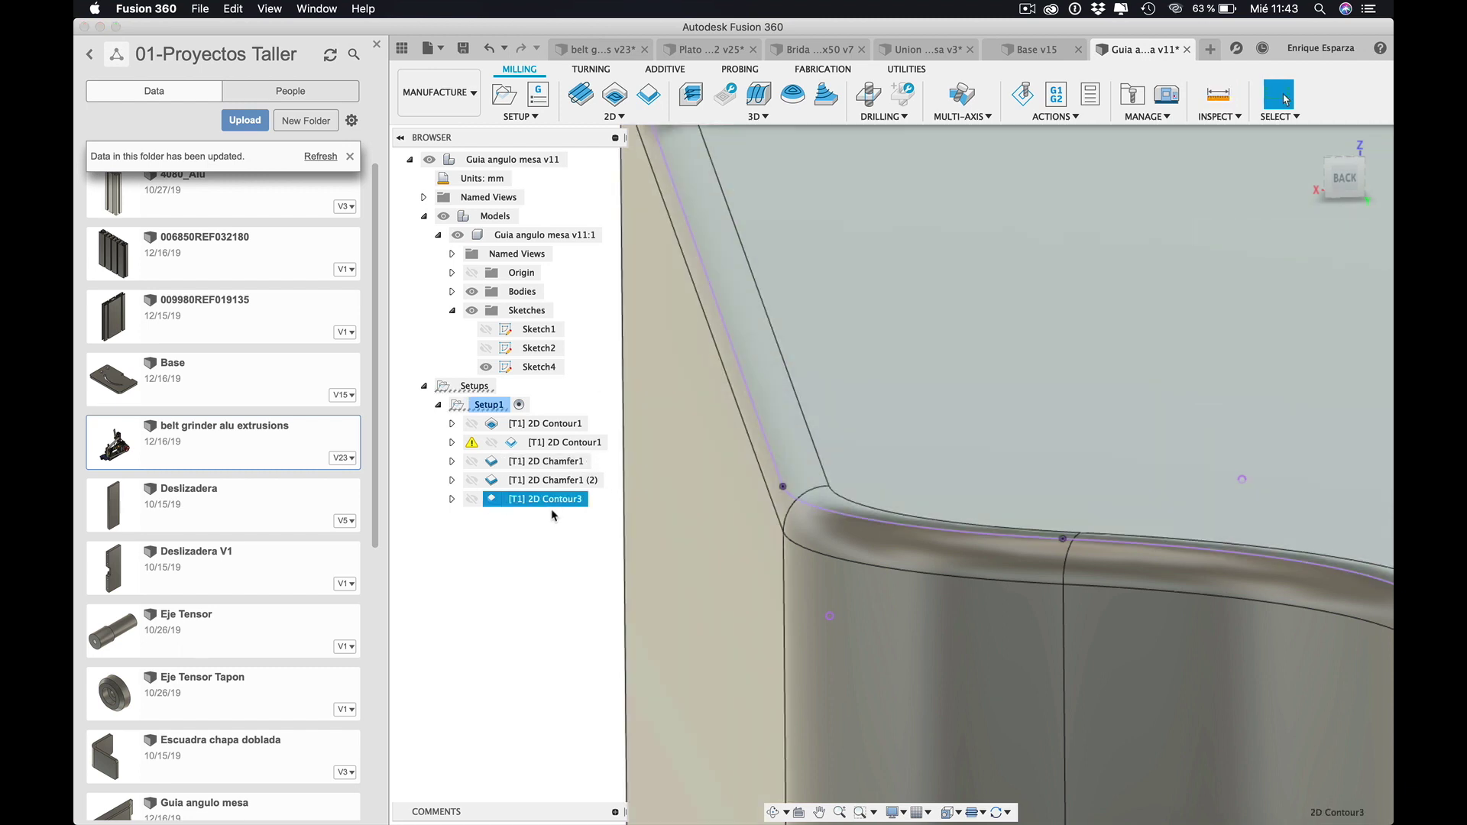
left_click(905, 148)
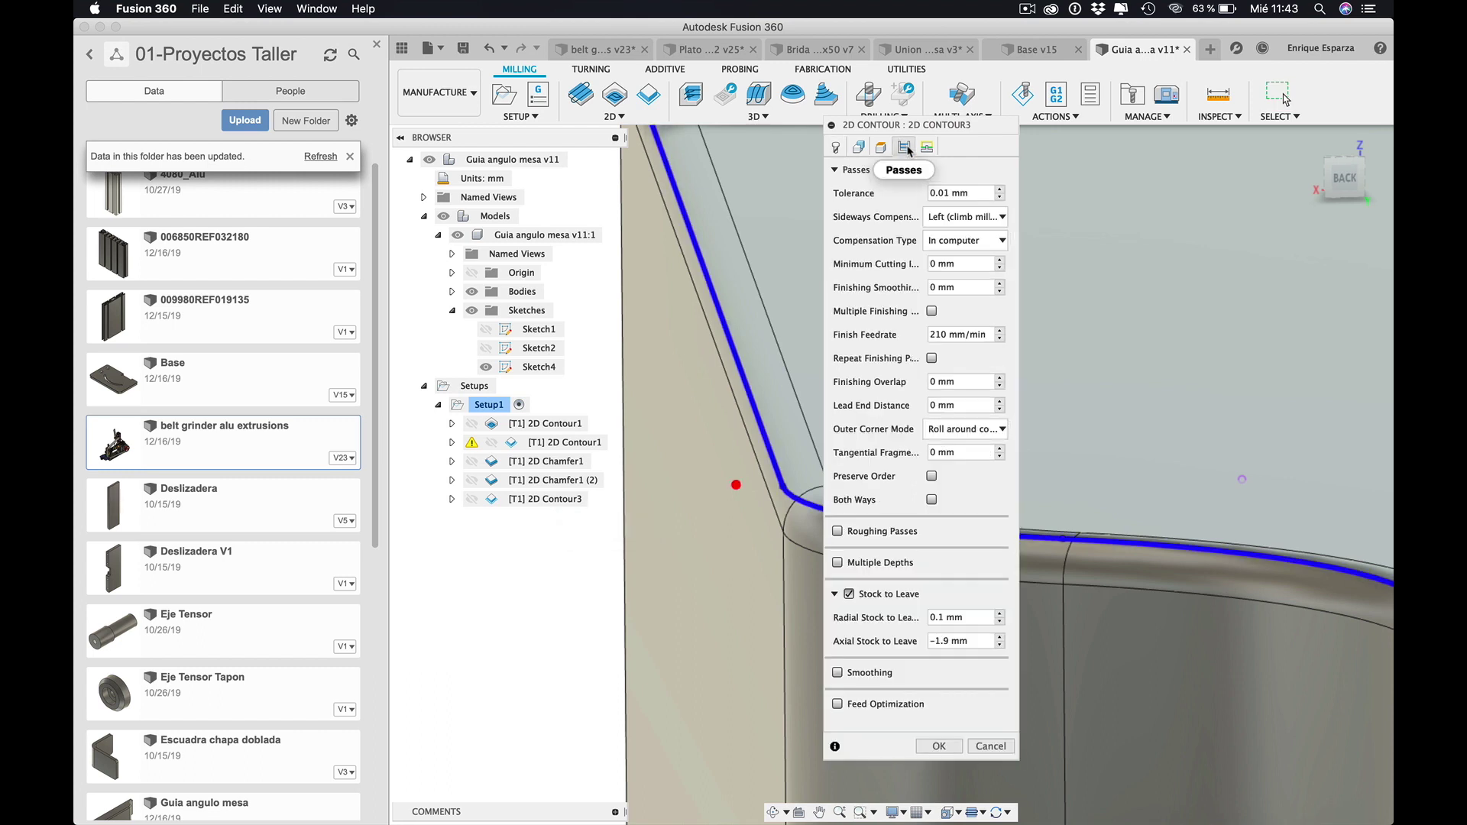
left_click(942, 618)
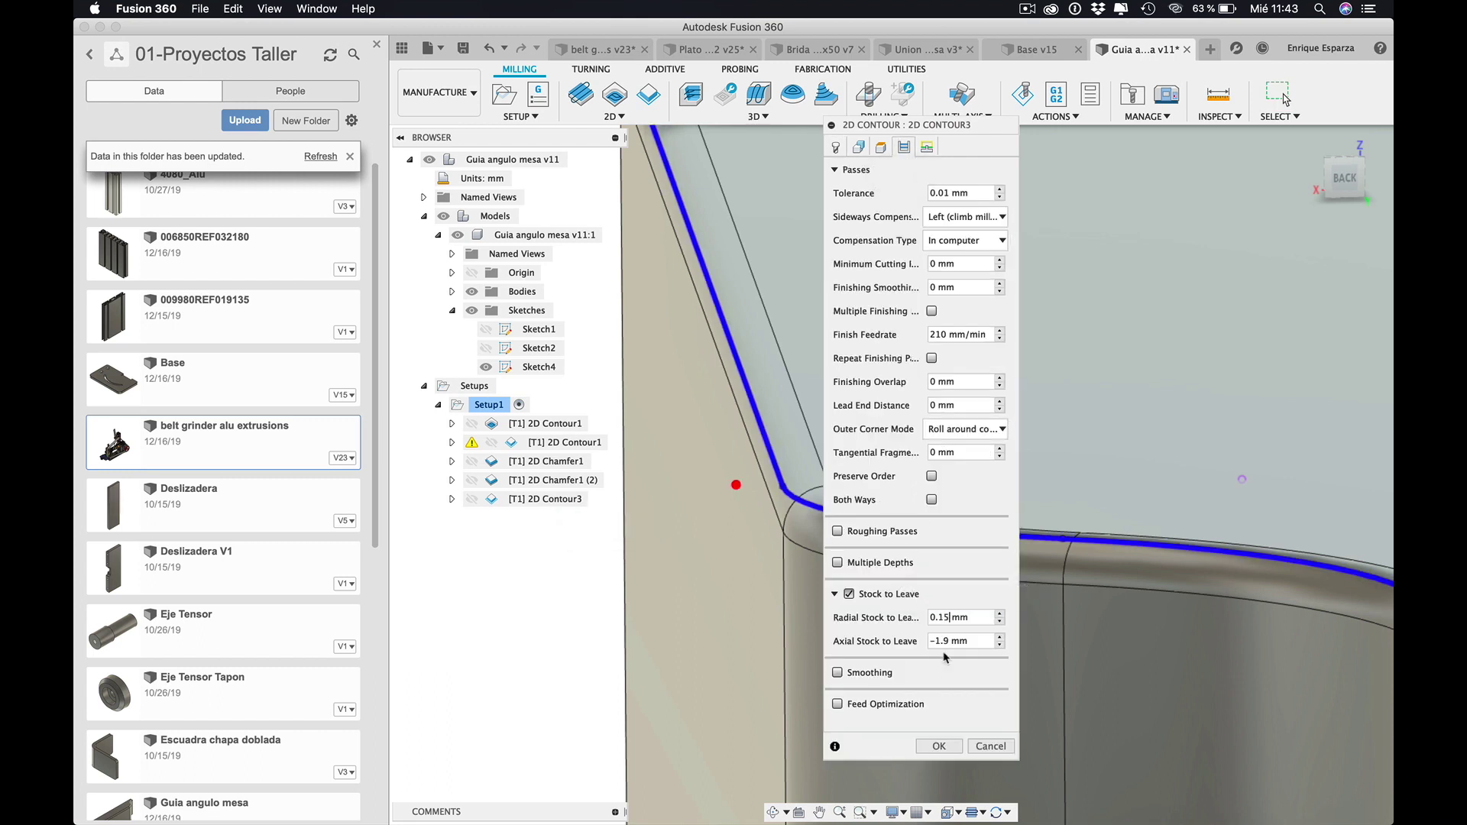
left_click(944, 642)
key("BackSpace")
left_click(942, 746)
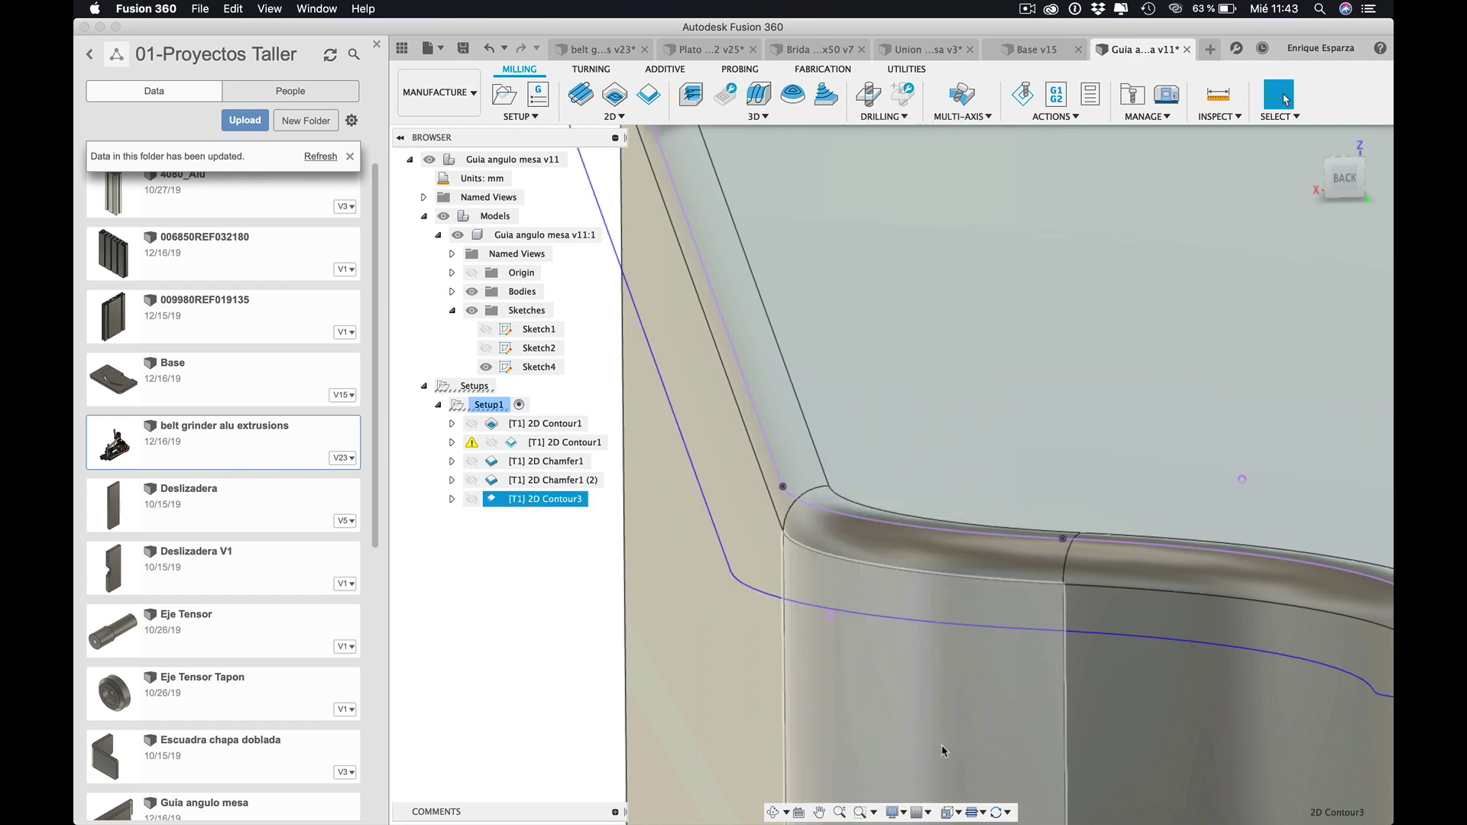
left_click(562, 430)
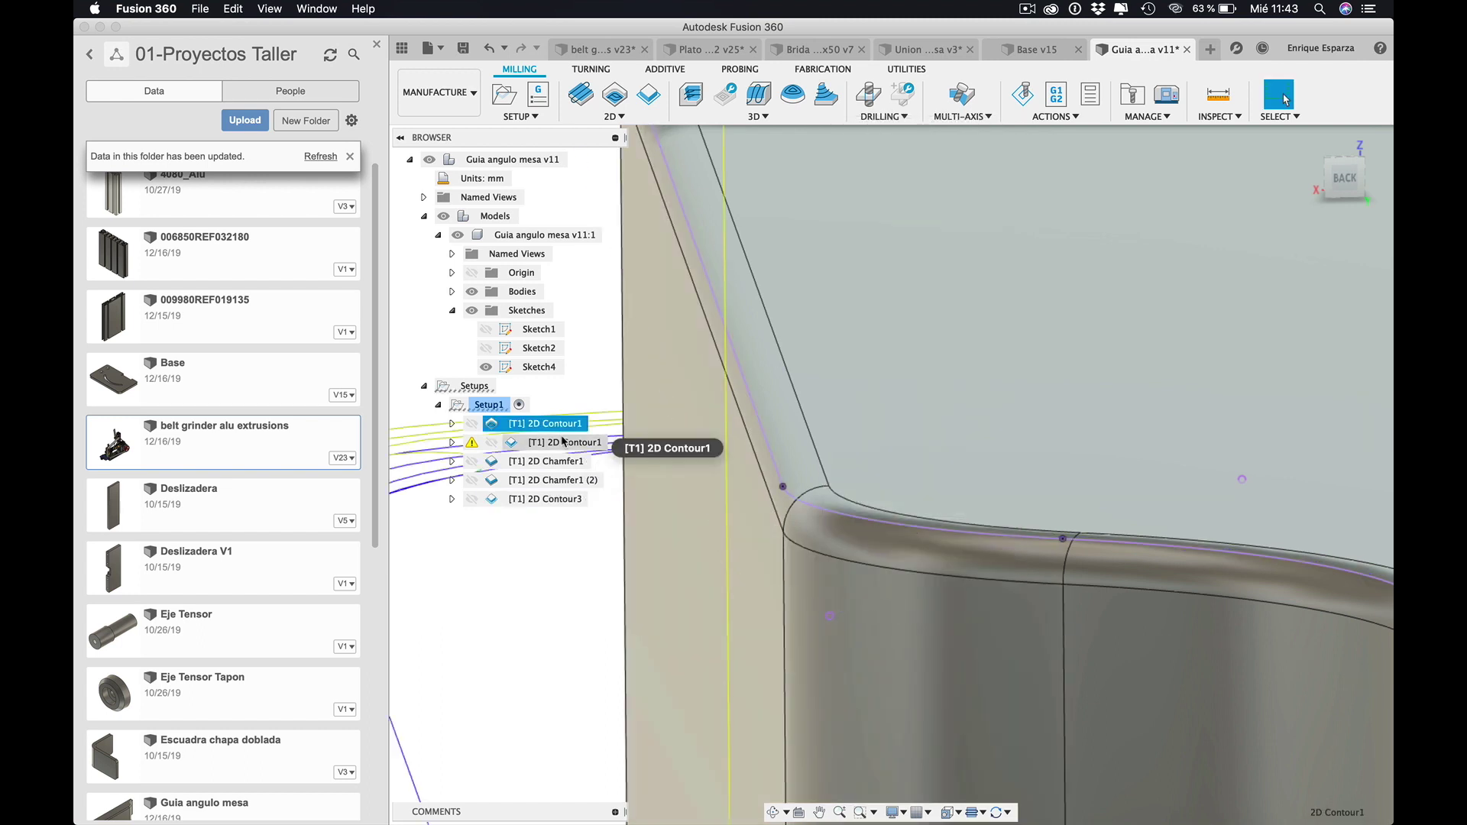
left_click(563, 443, "super")
left_click(546, 500, "super")
left_click(1022, 94)
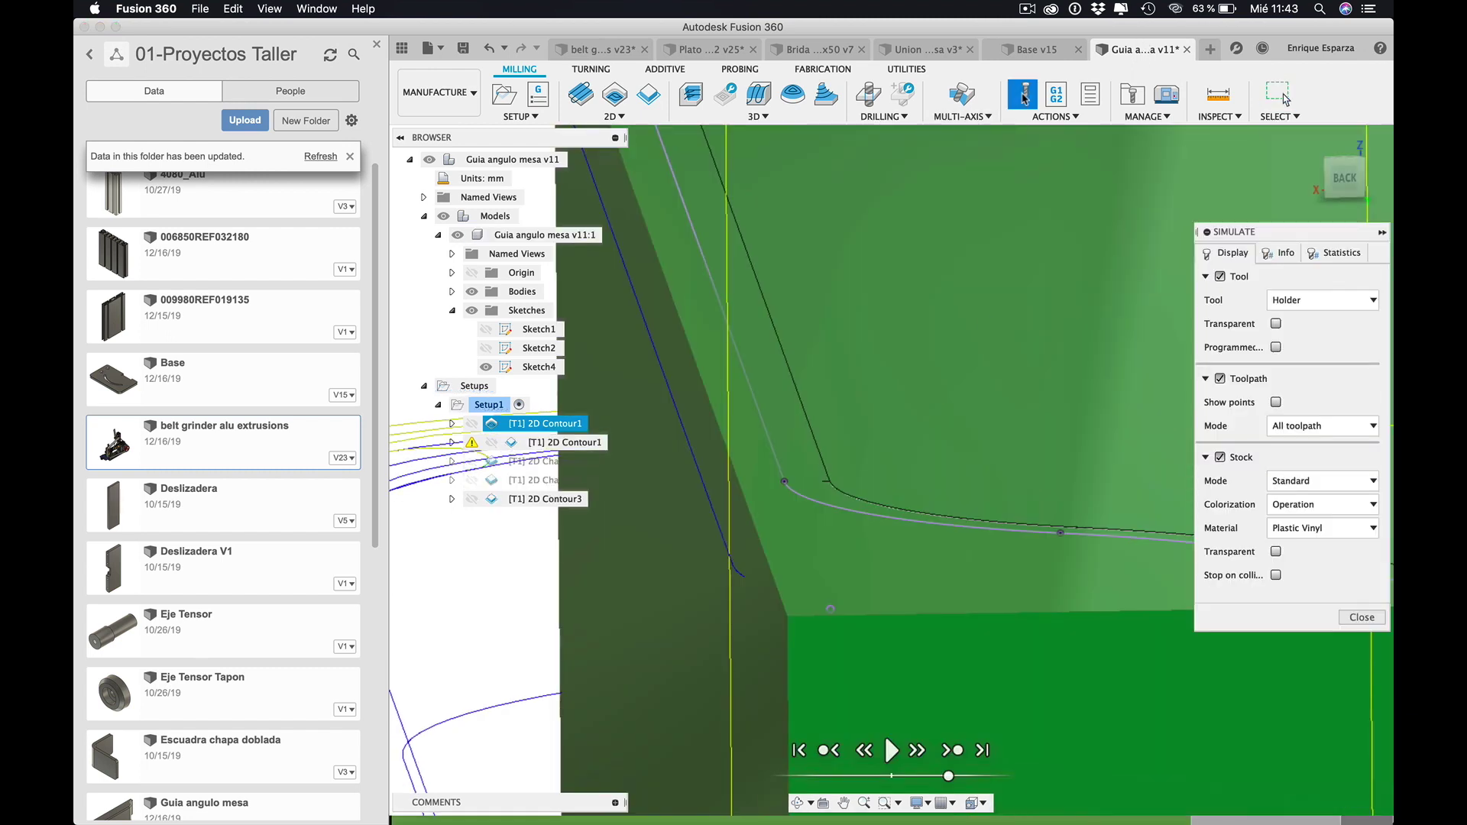
left_click(949, 753)
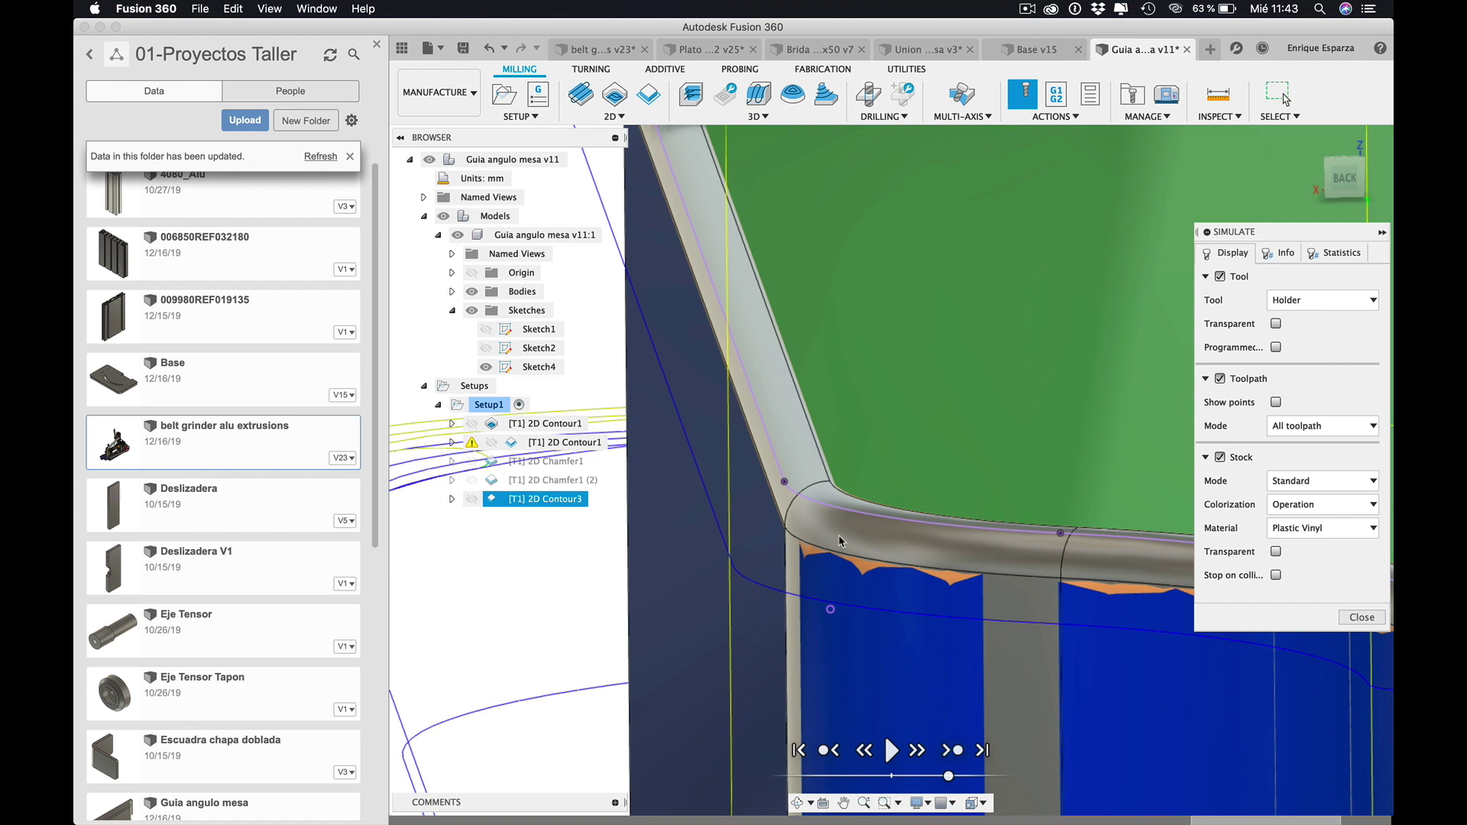
scroll(839, 541, "up", 3)
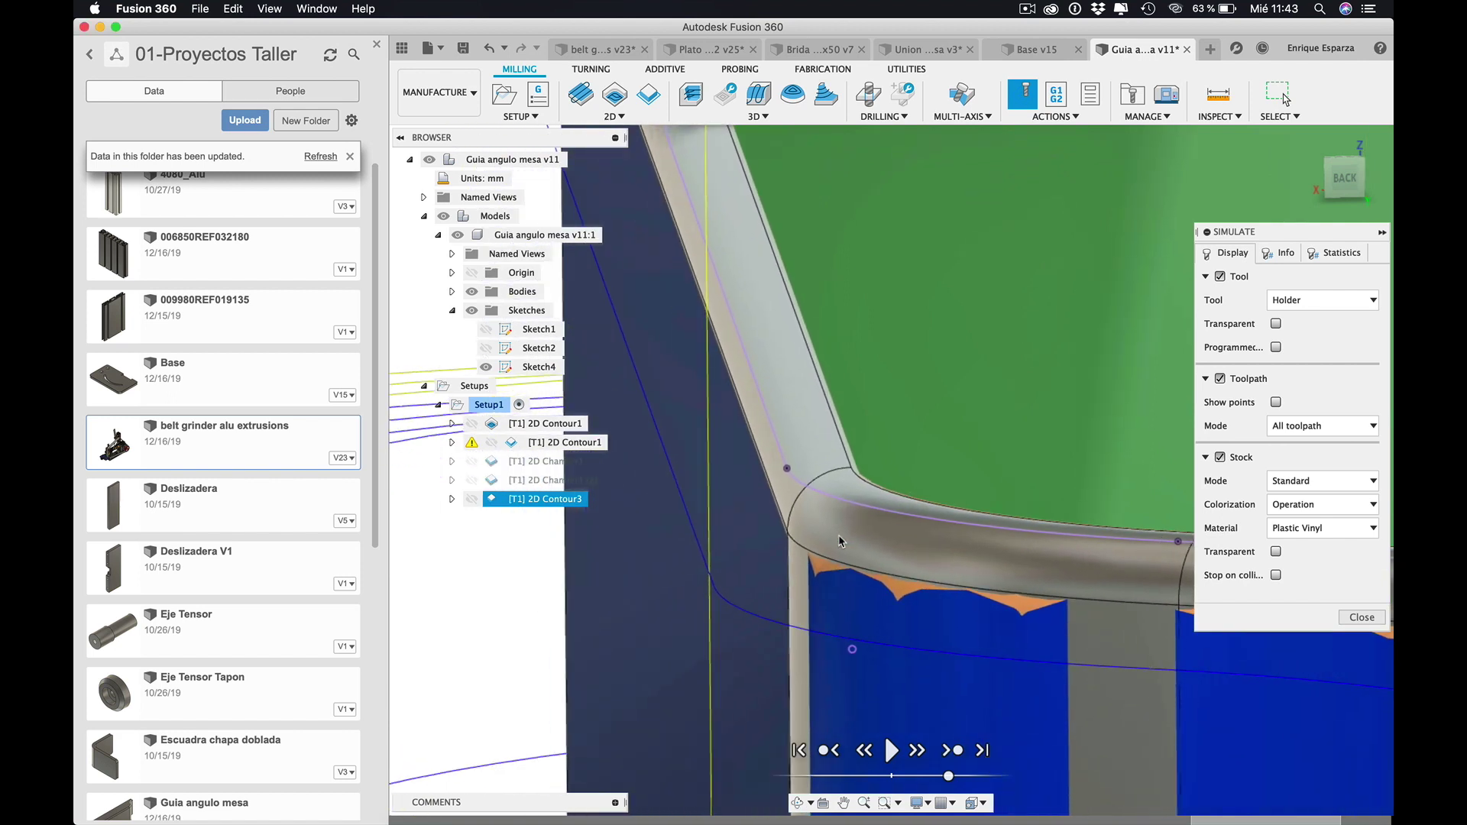
scroll(839, 541, "up", 2)
scroll(839, 541, "up", 2)
scroll(839, 541, "up", 3)
scroll(839, 541, "down", 2)
scroll(839, 541, "up", 2)
scroll(839, 541, "down", 1)
scroll(839, 541, "down", 1)
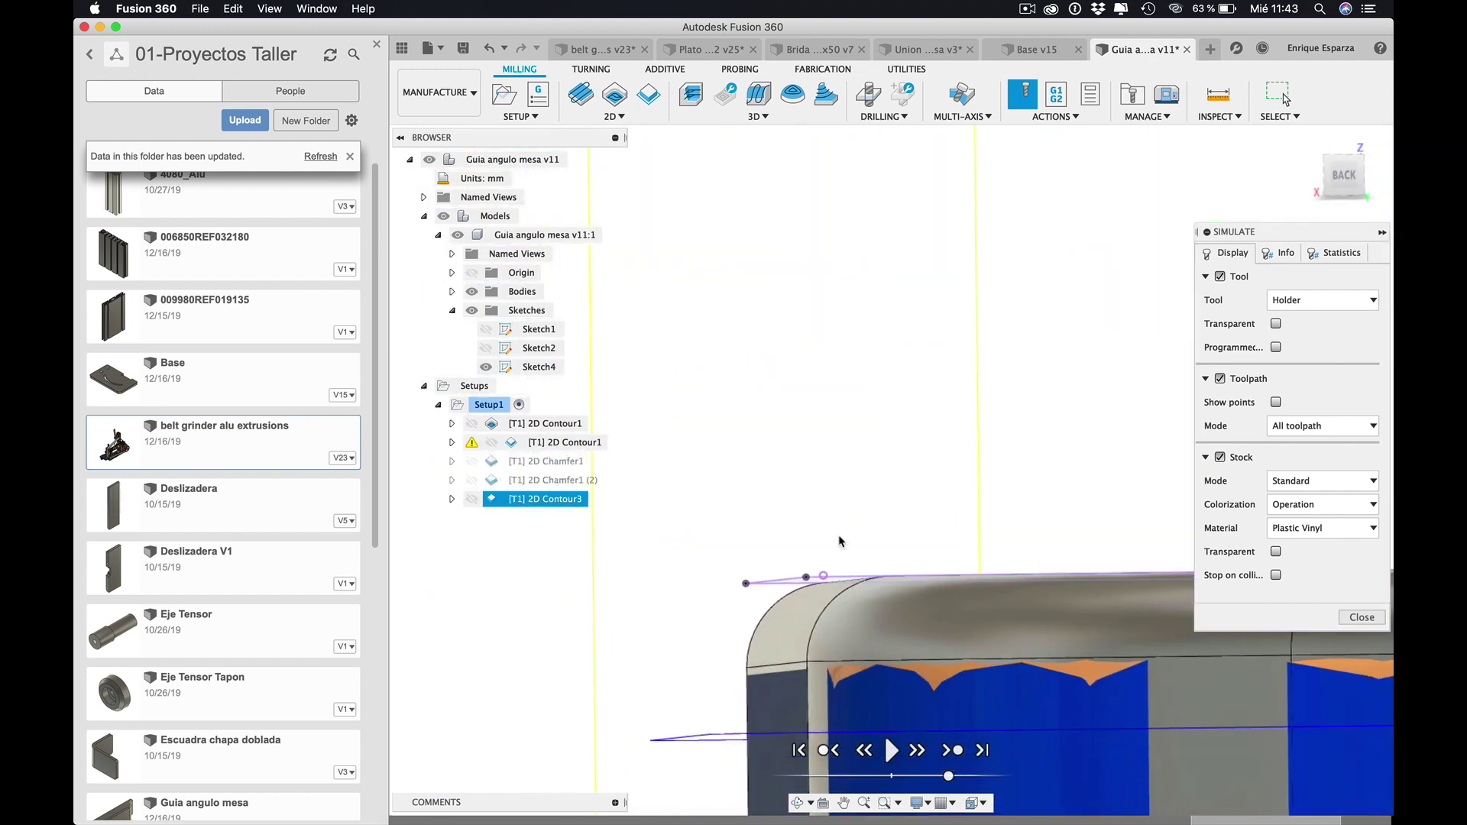
scroll(839, 541, "up", 2)
scroll(839, 541, "down", 1)
scroll(839, 541, "down", 1)
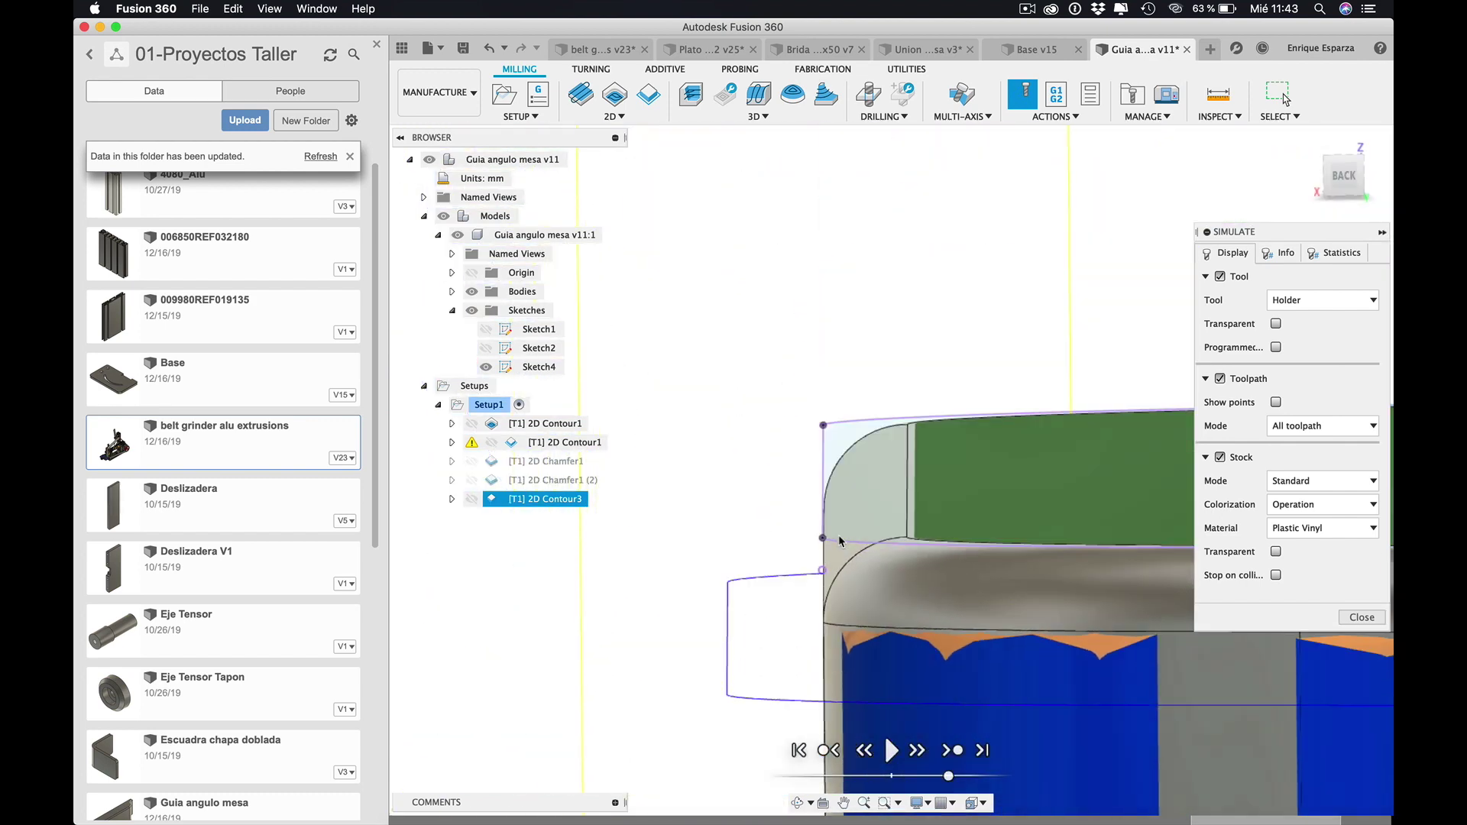
scroll(839, 541, "down", 1)
scroll(839, 541, "up", 1)
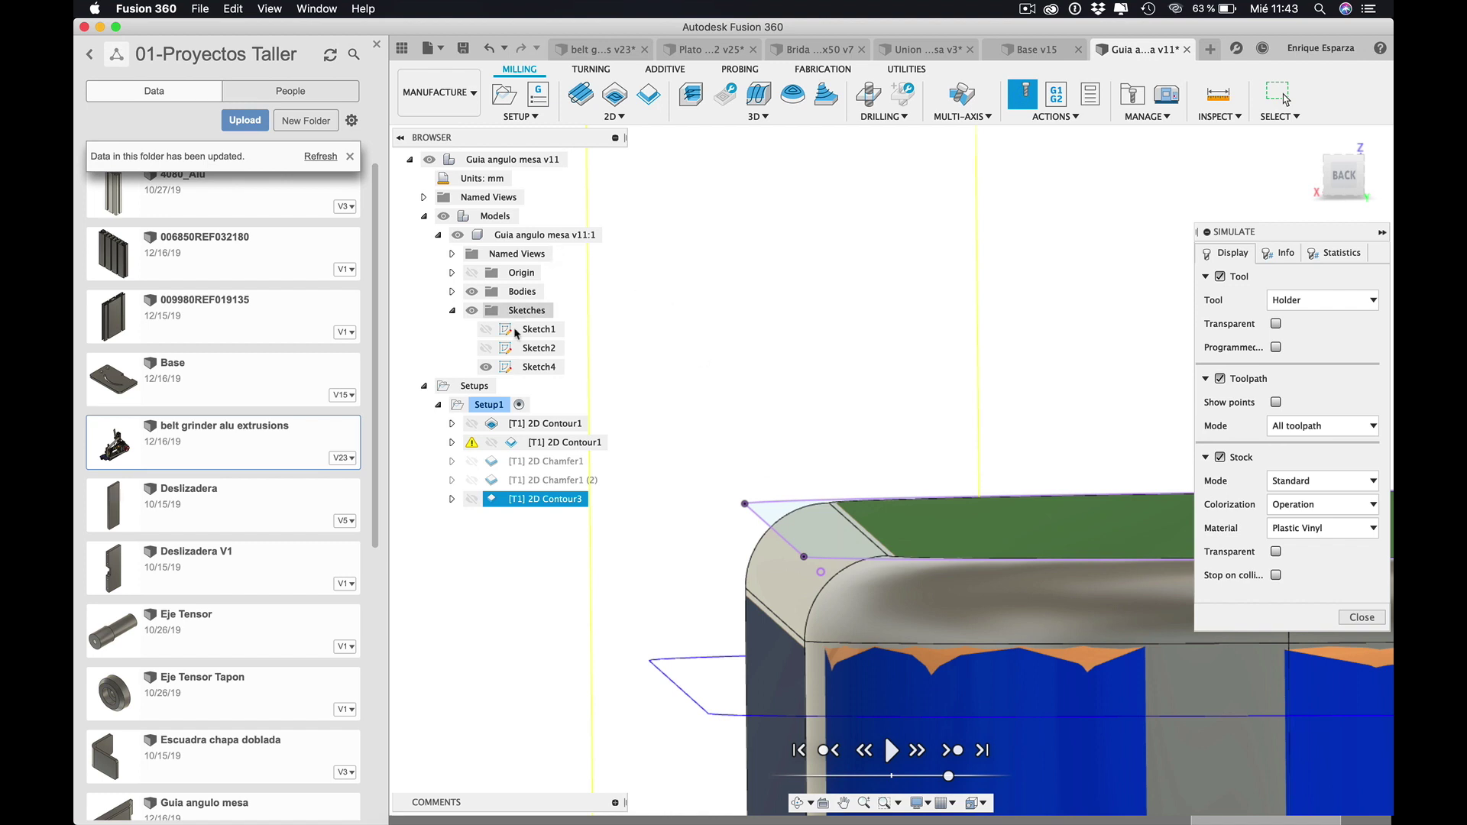
left_click(474, 292)
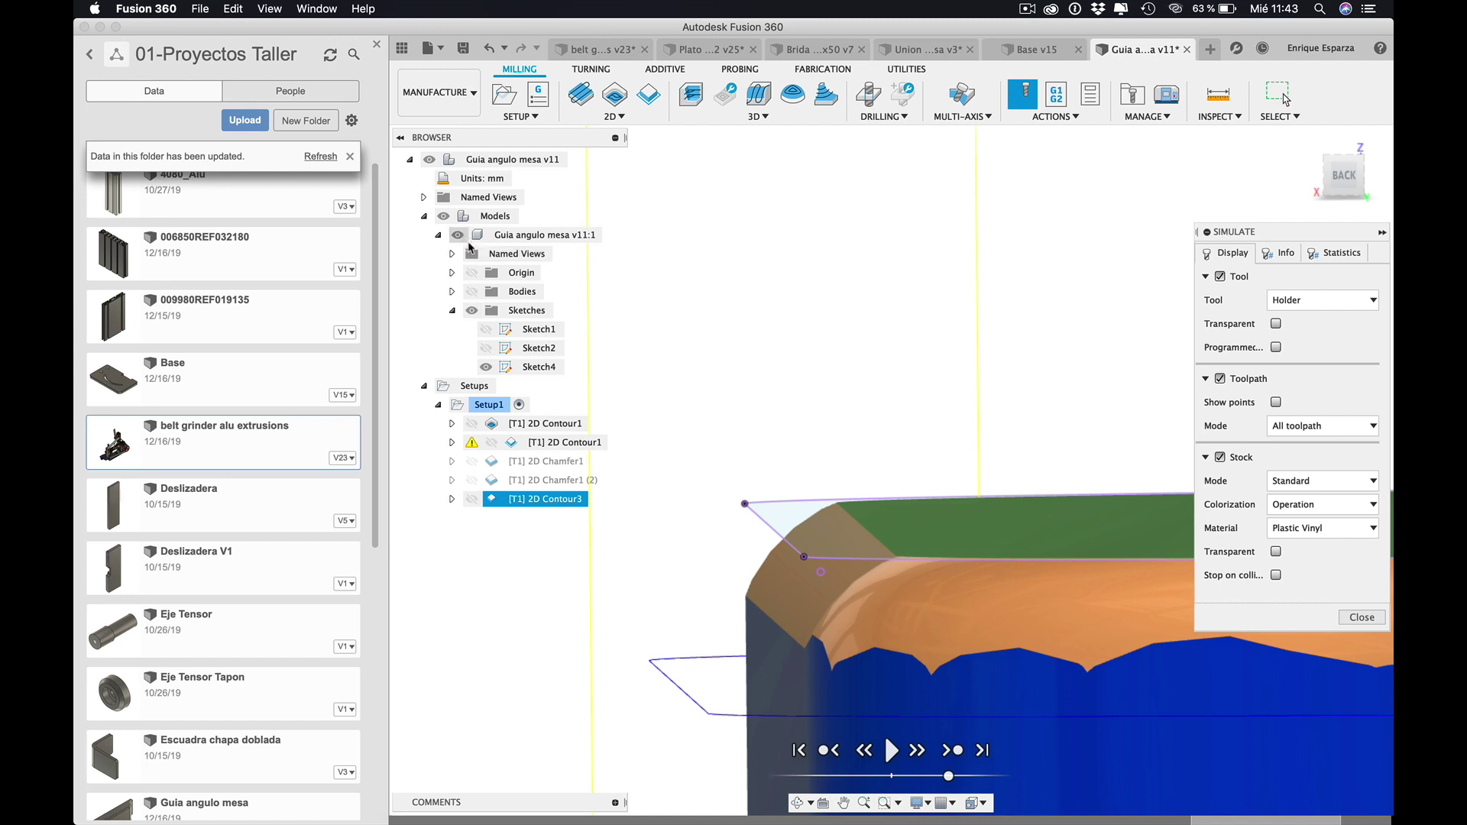
left_click(472, 292)
left_click(472, 292)
left_click(472, 292)
left_click(472, 292)
left_click(472, 292)
left_click(472, 292)
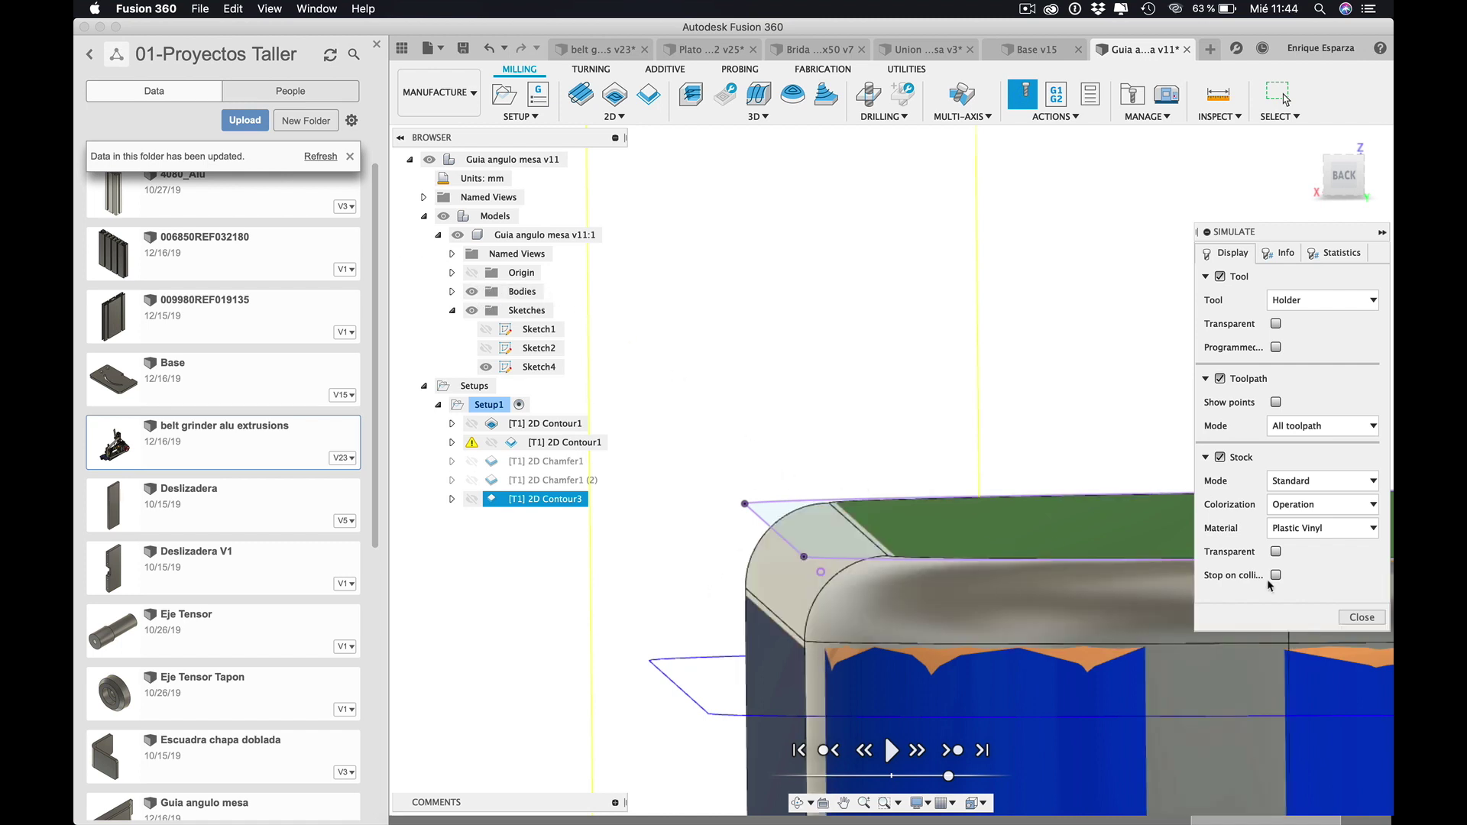
left_click(1361, 617)
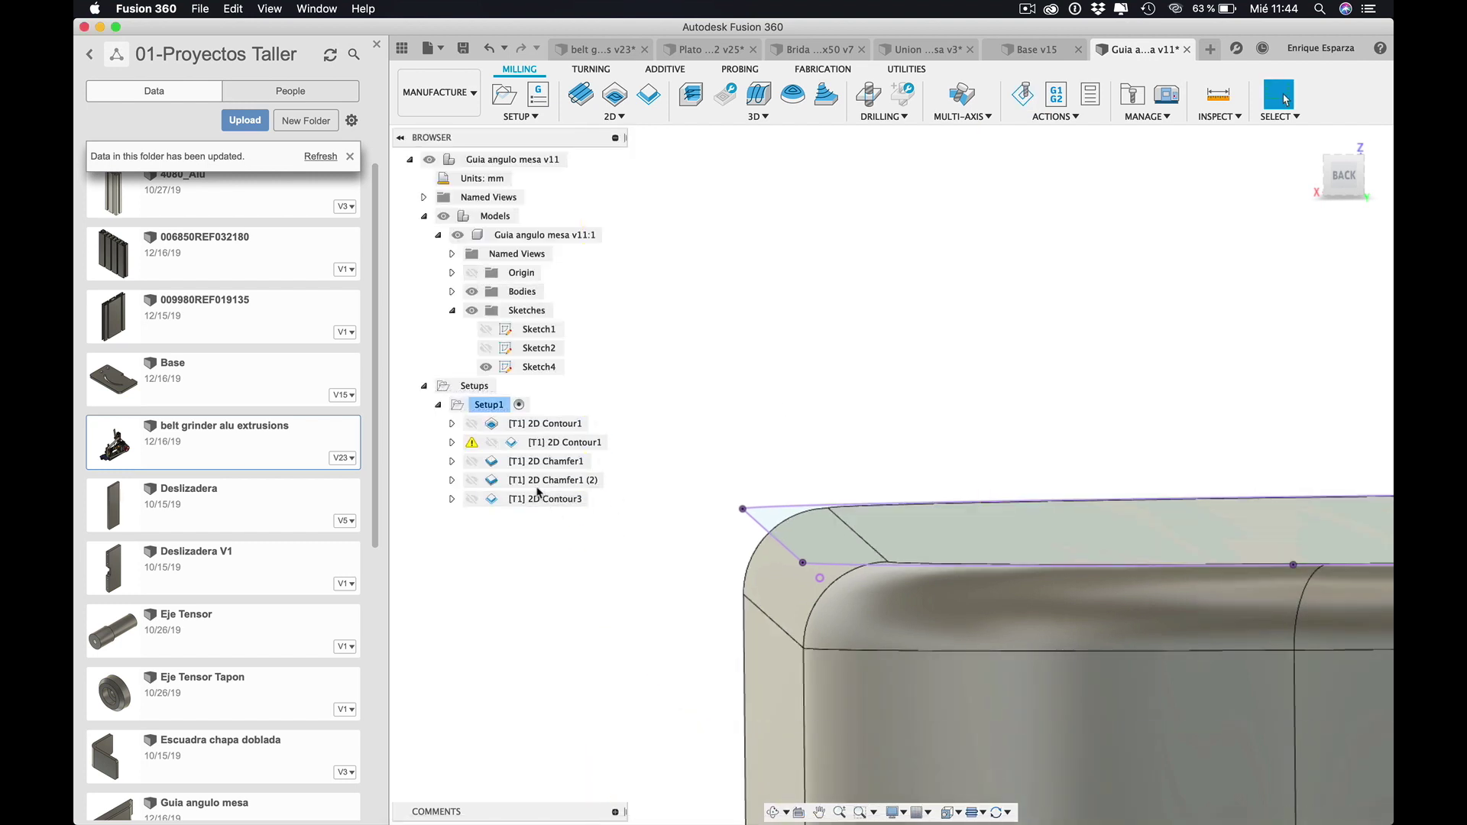
- Confirm 2D Contour3's Passes tab shows 0.15 mm radial stock to leave, then close it and zoom the model
double_click(541, 498)
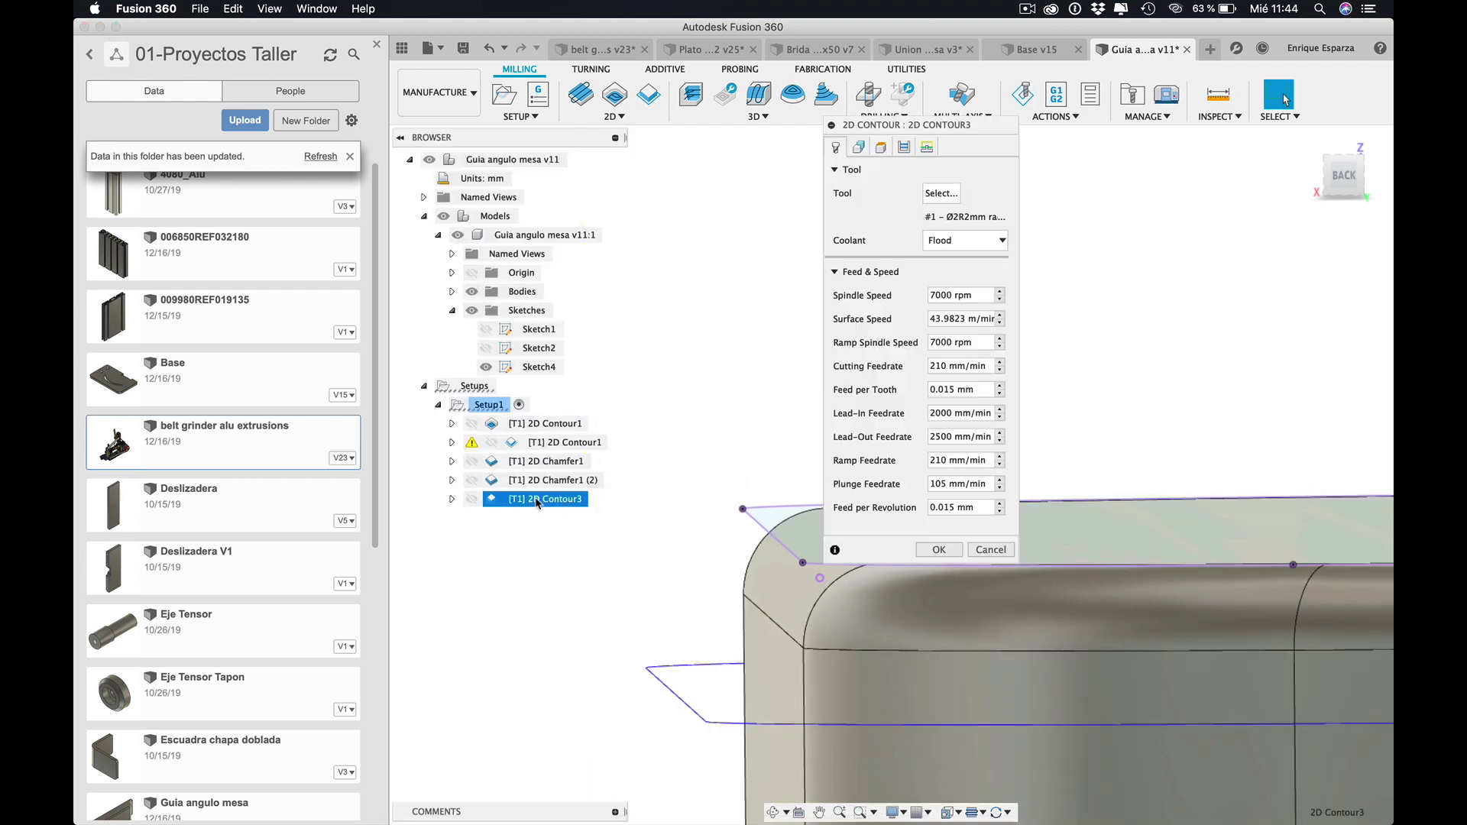
left_click(905, 149)
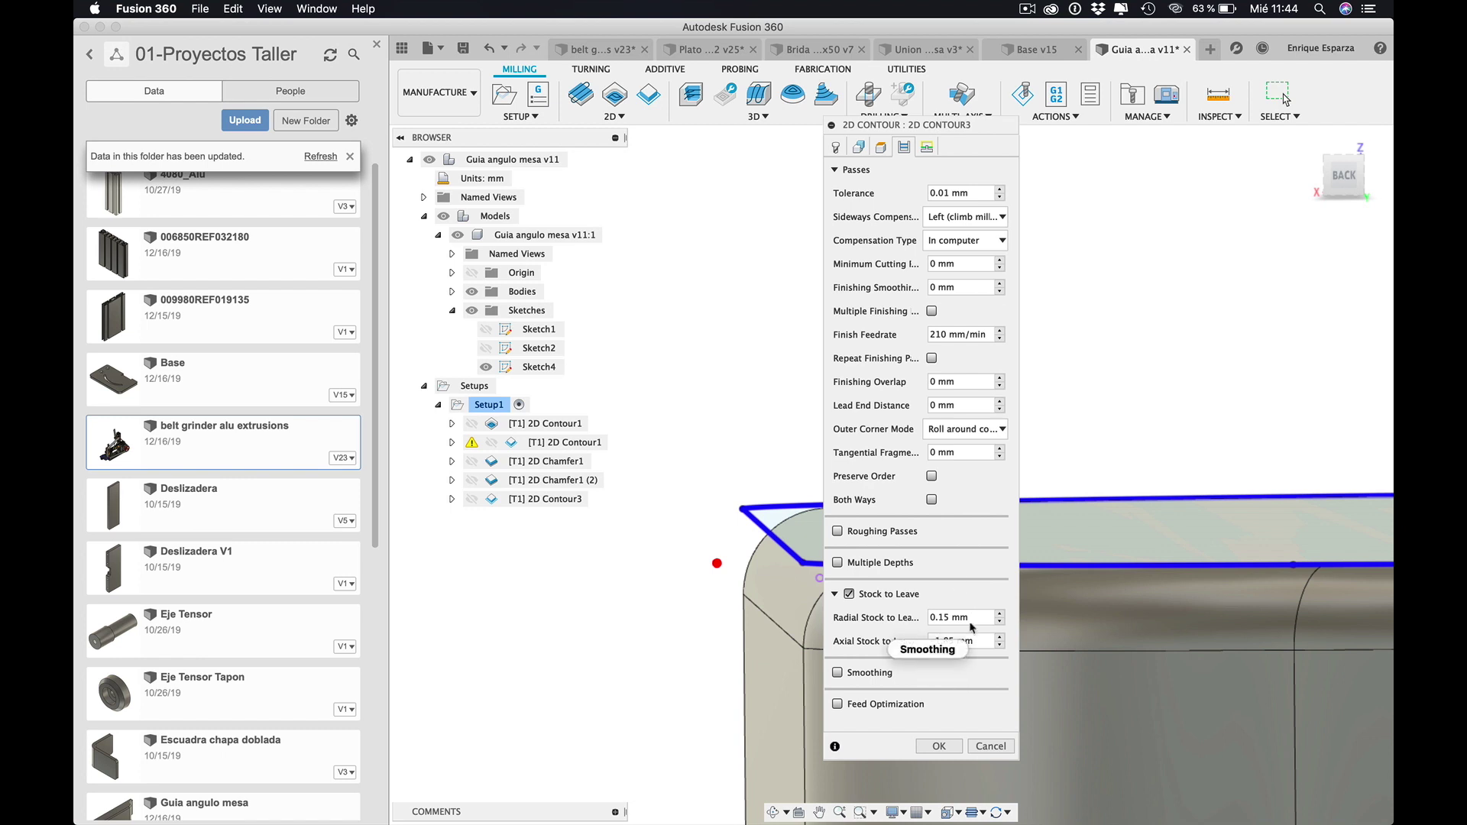
left_click(992, 748)
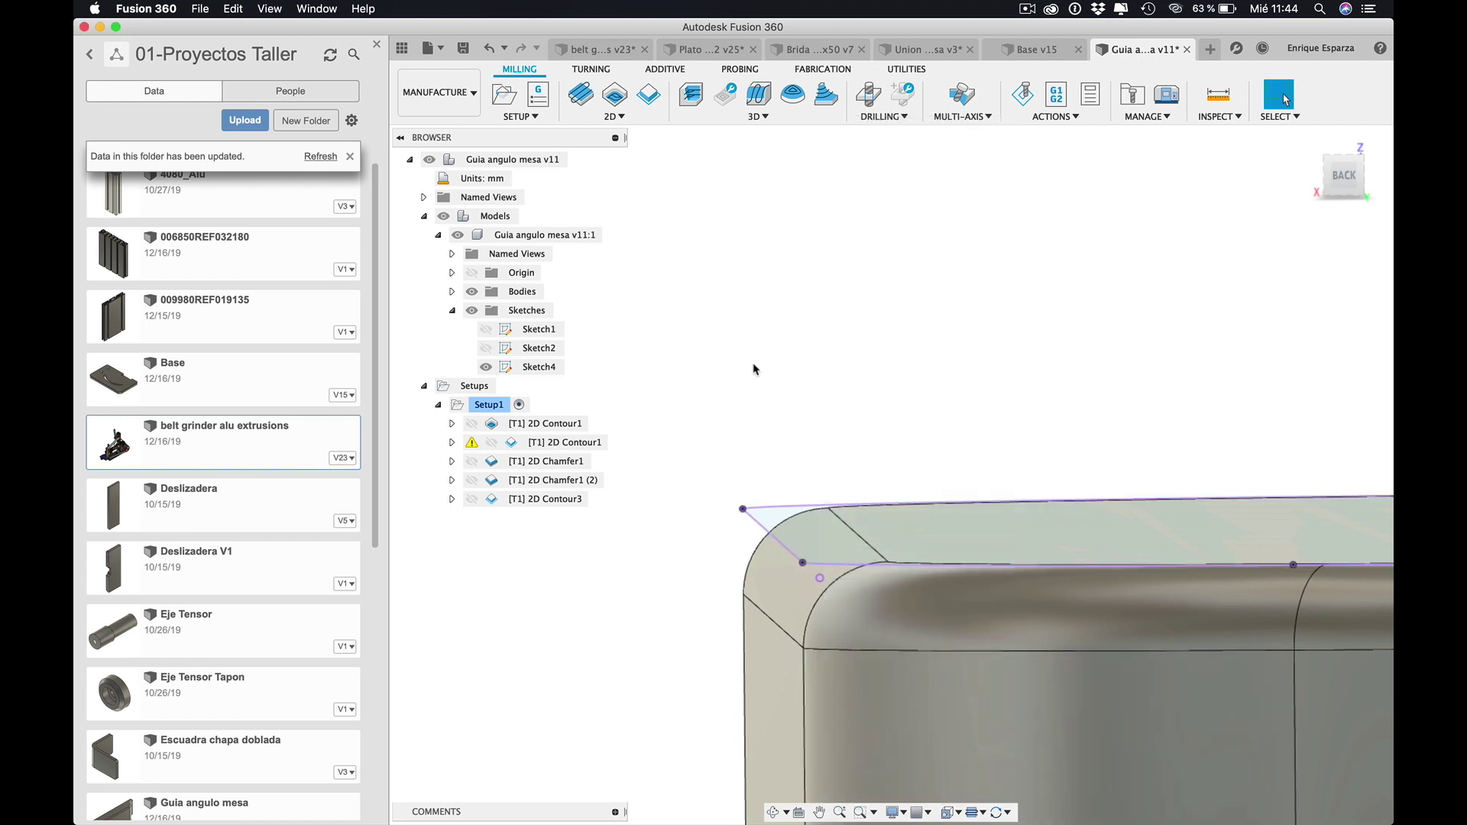
scroll(754, 369, "down", 3)
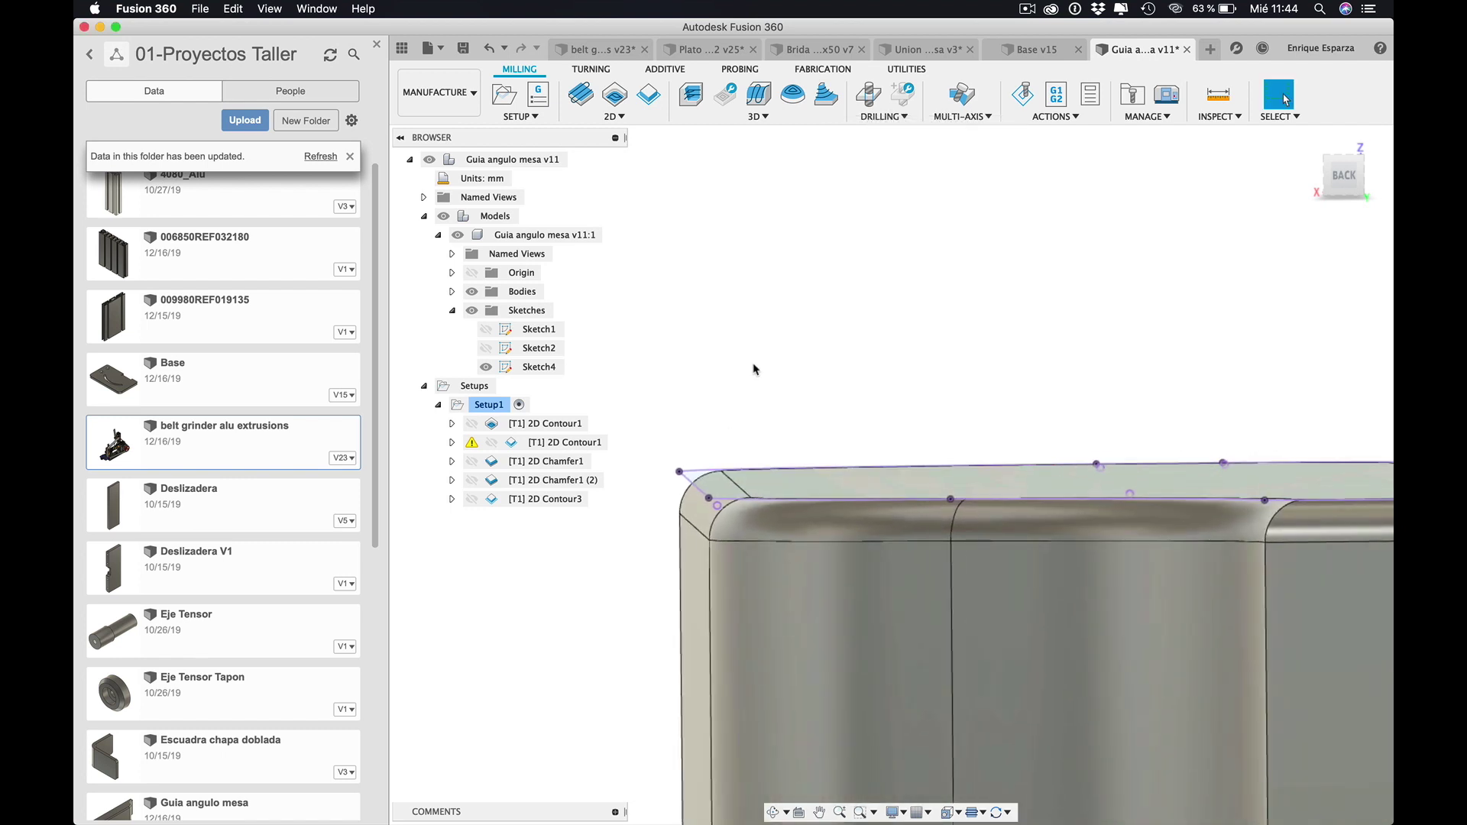
scroll(755, 369, "up", 2)
scroll(755, 370, "up", 3)
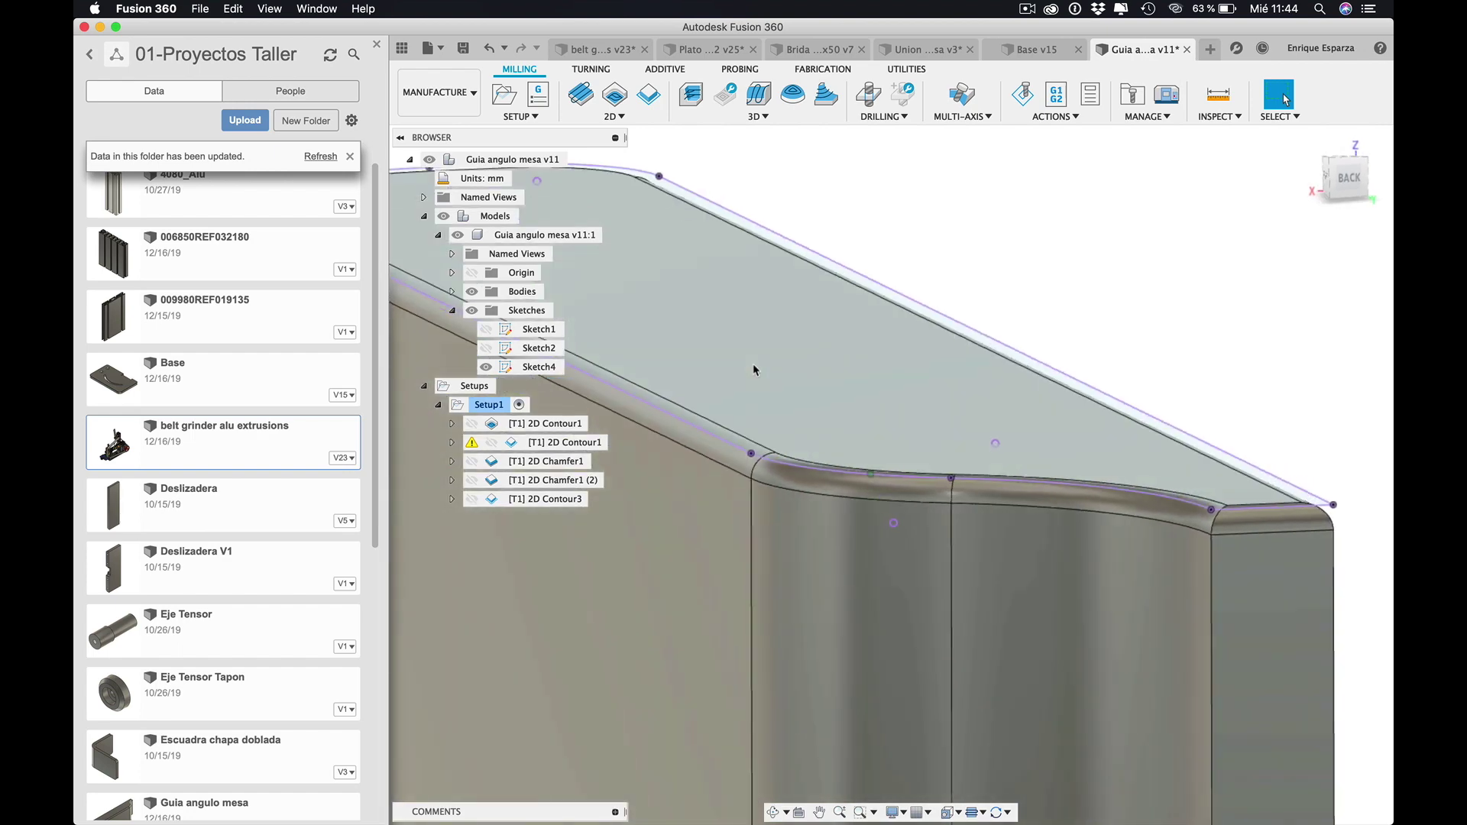
scroll(754, 370, "down", 3)
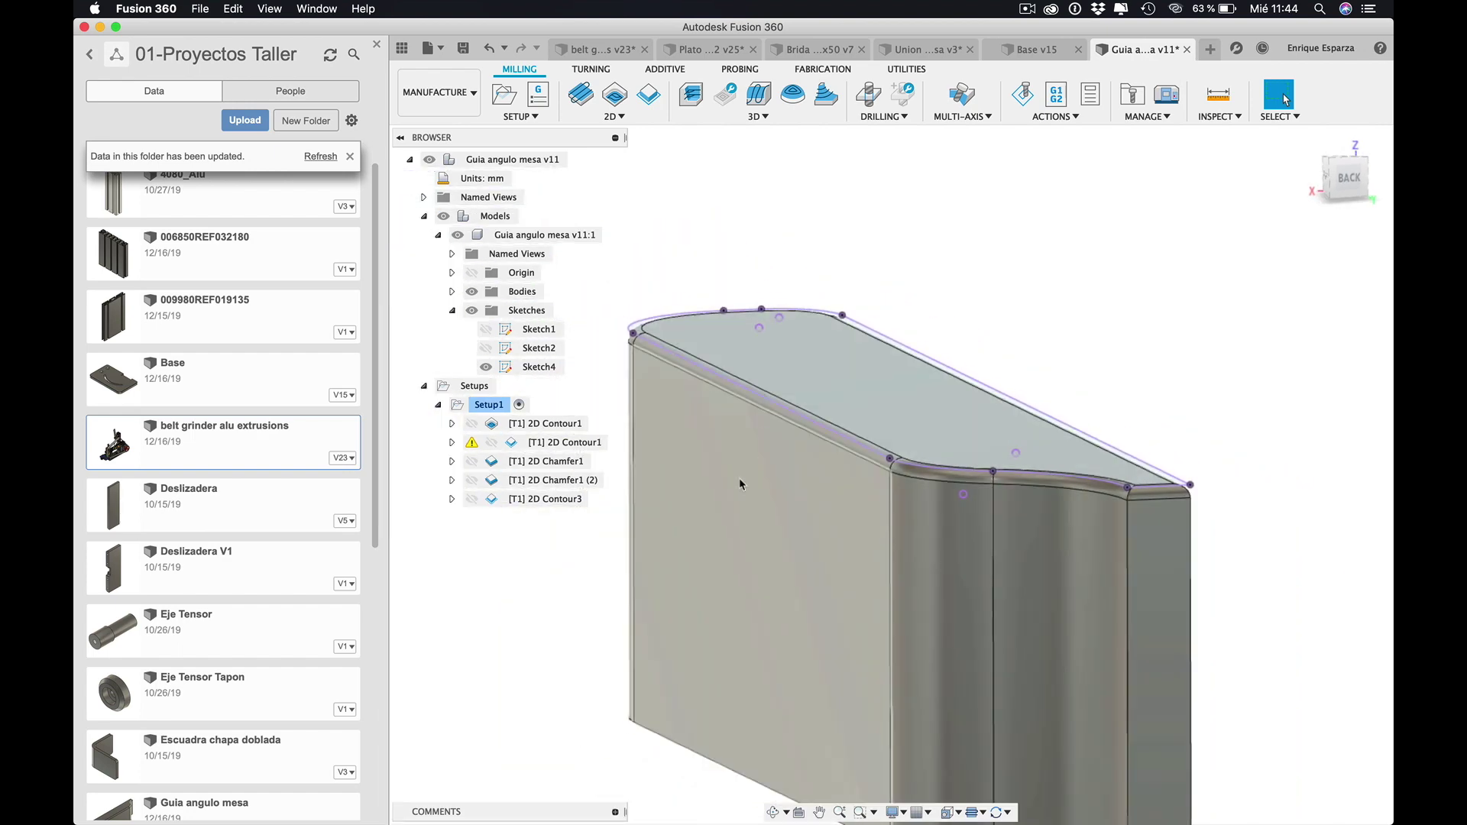
left_click(813, 441)
key("Escape")
middle_click_drag(812, 442, 802, 446, "shift")
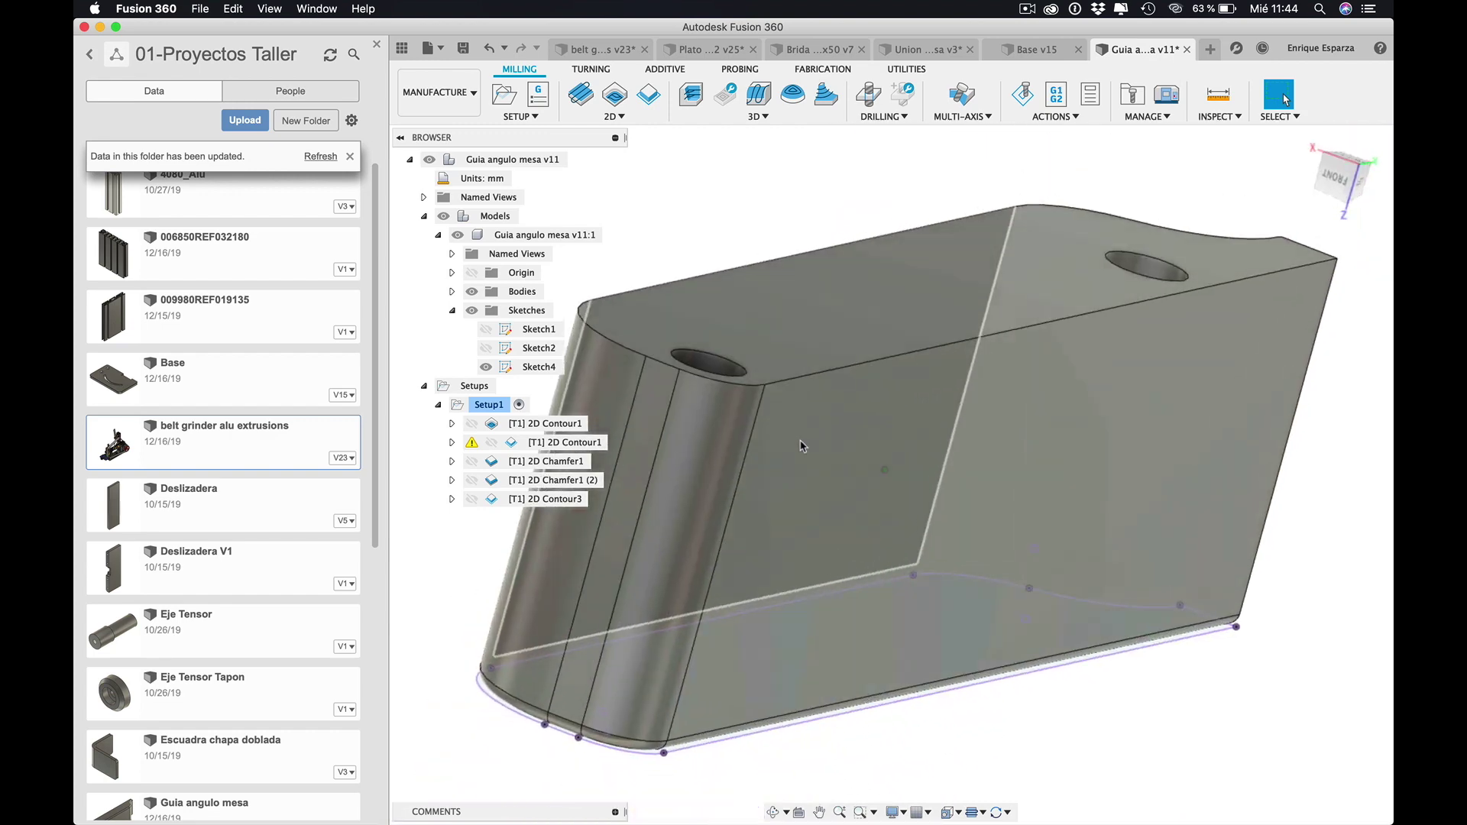
scroll(801, 446, "down", 5)
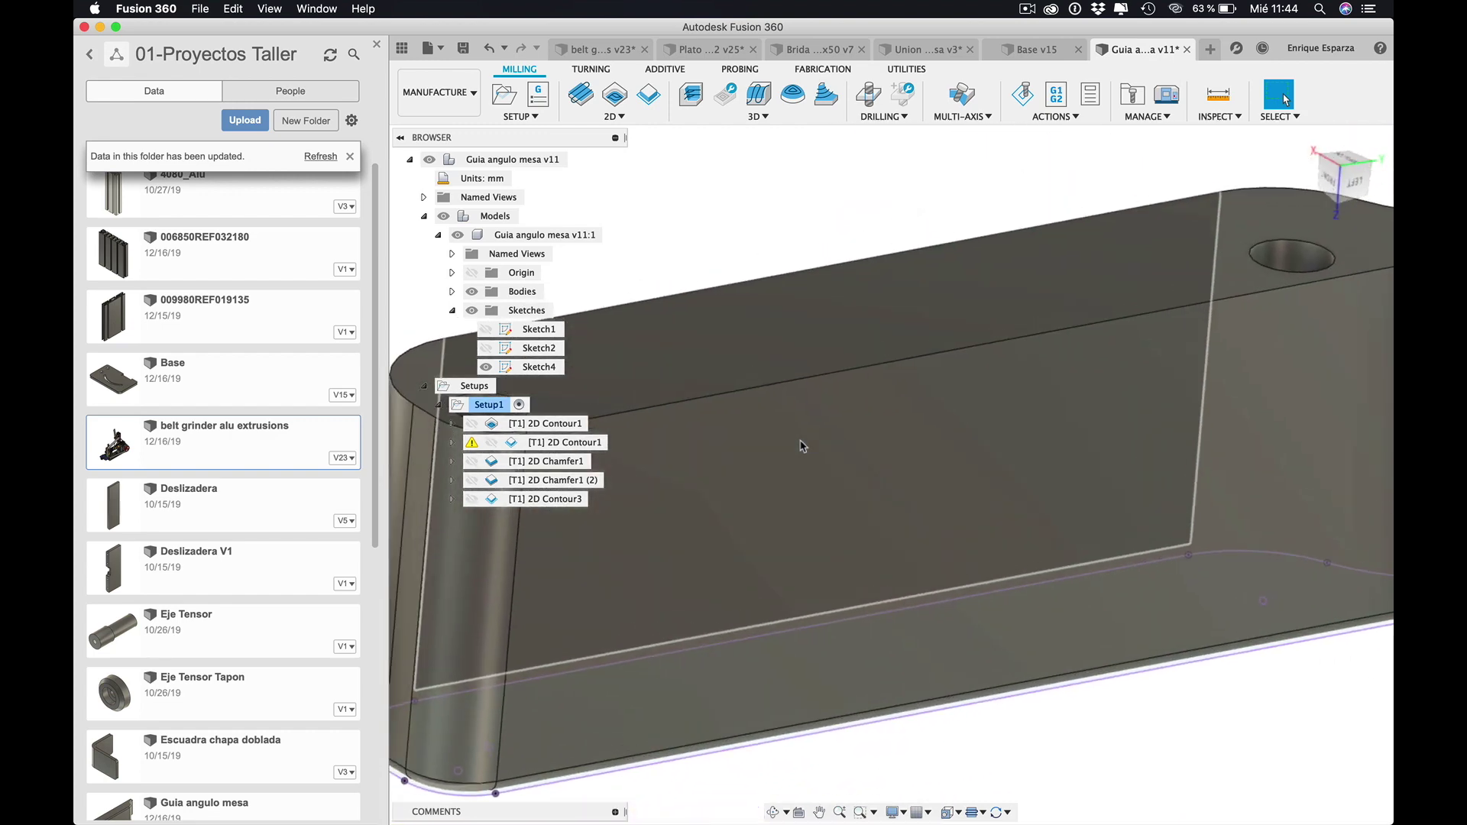
scroll(801, 447, "down", 3)
middle_click_drag(801, 446, 802, 446)
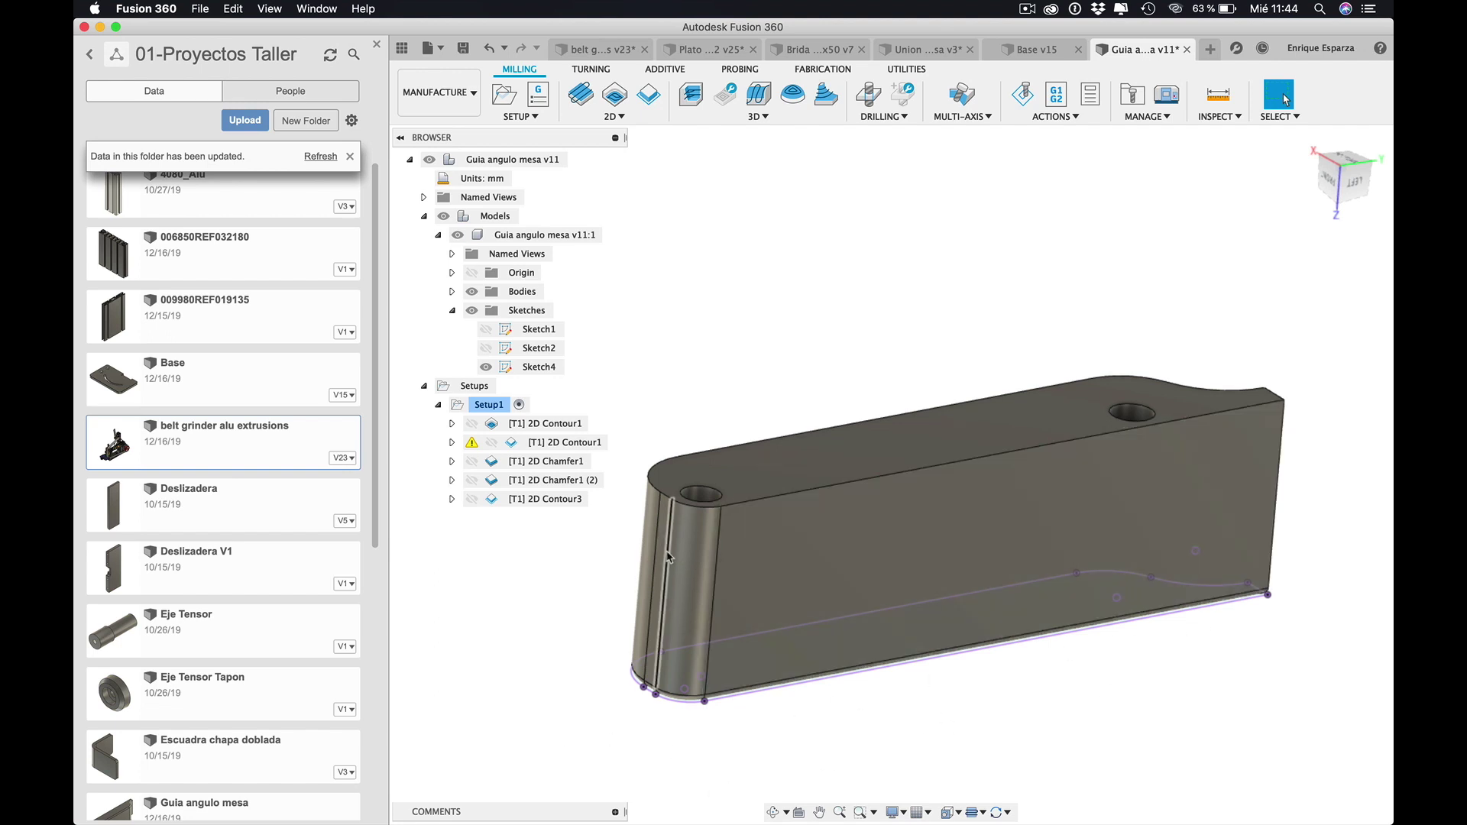
scroll(1041, 520, "up", 2)
scroll(1041, 520, "down", 2)
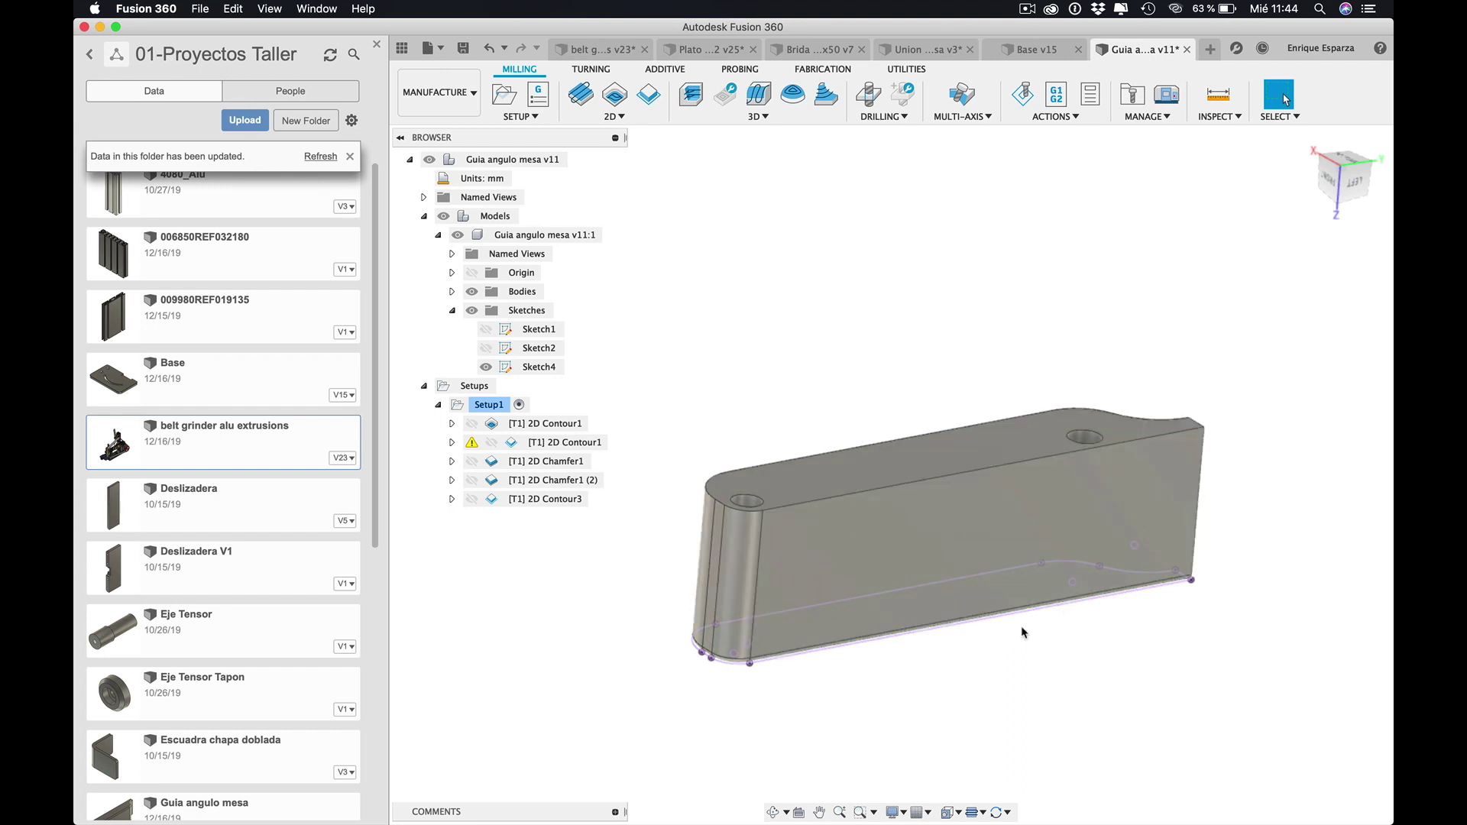
left_click(703, 619)
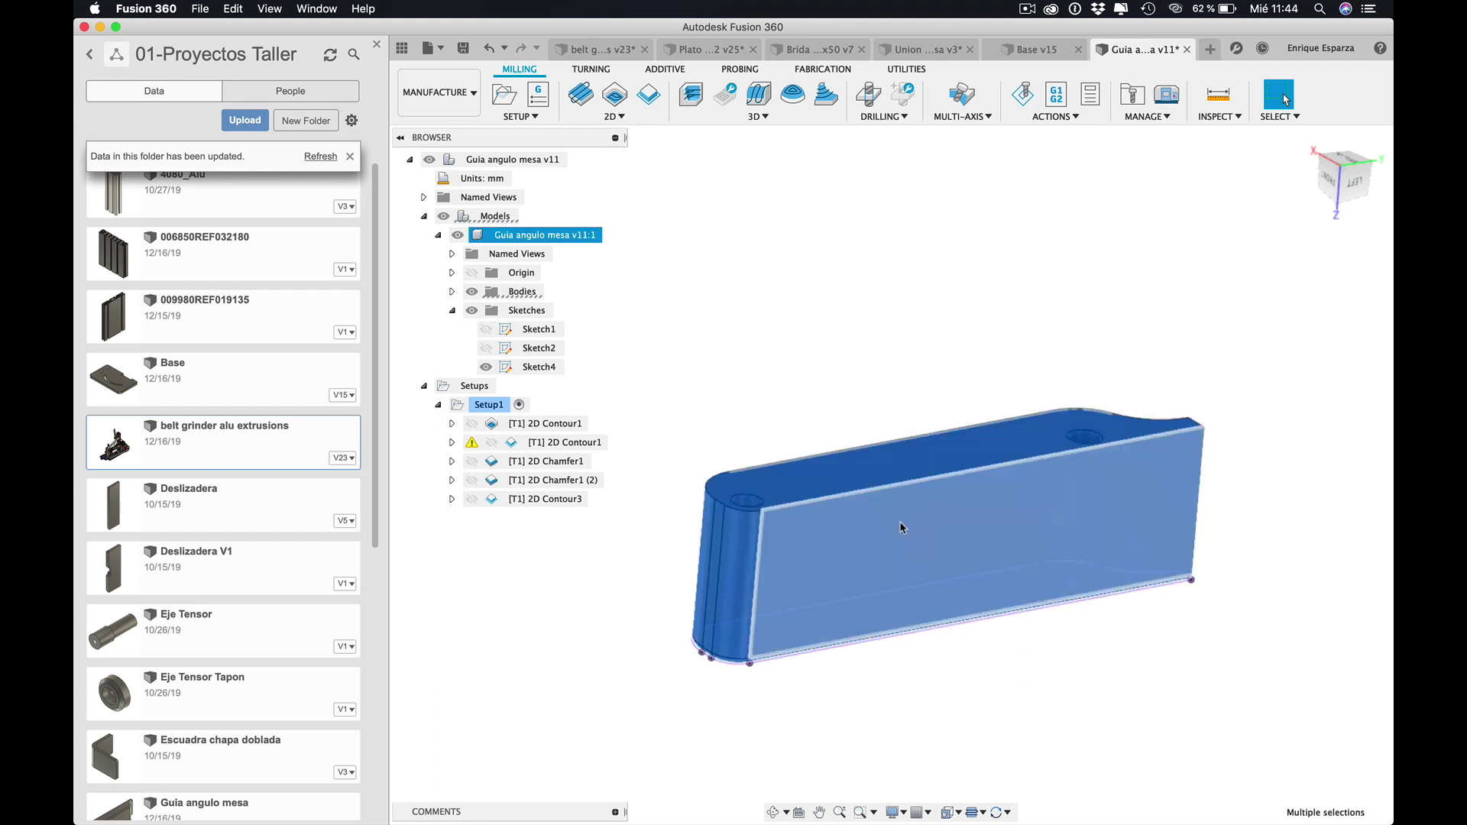
left_click(895, 350)
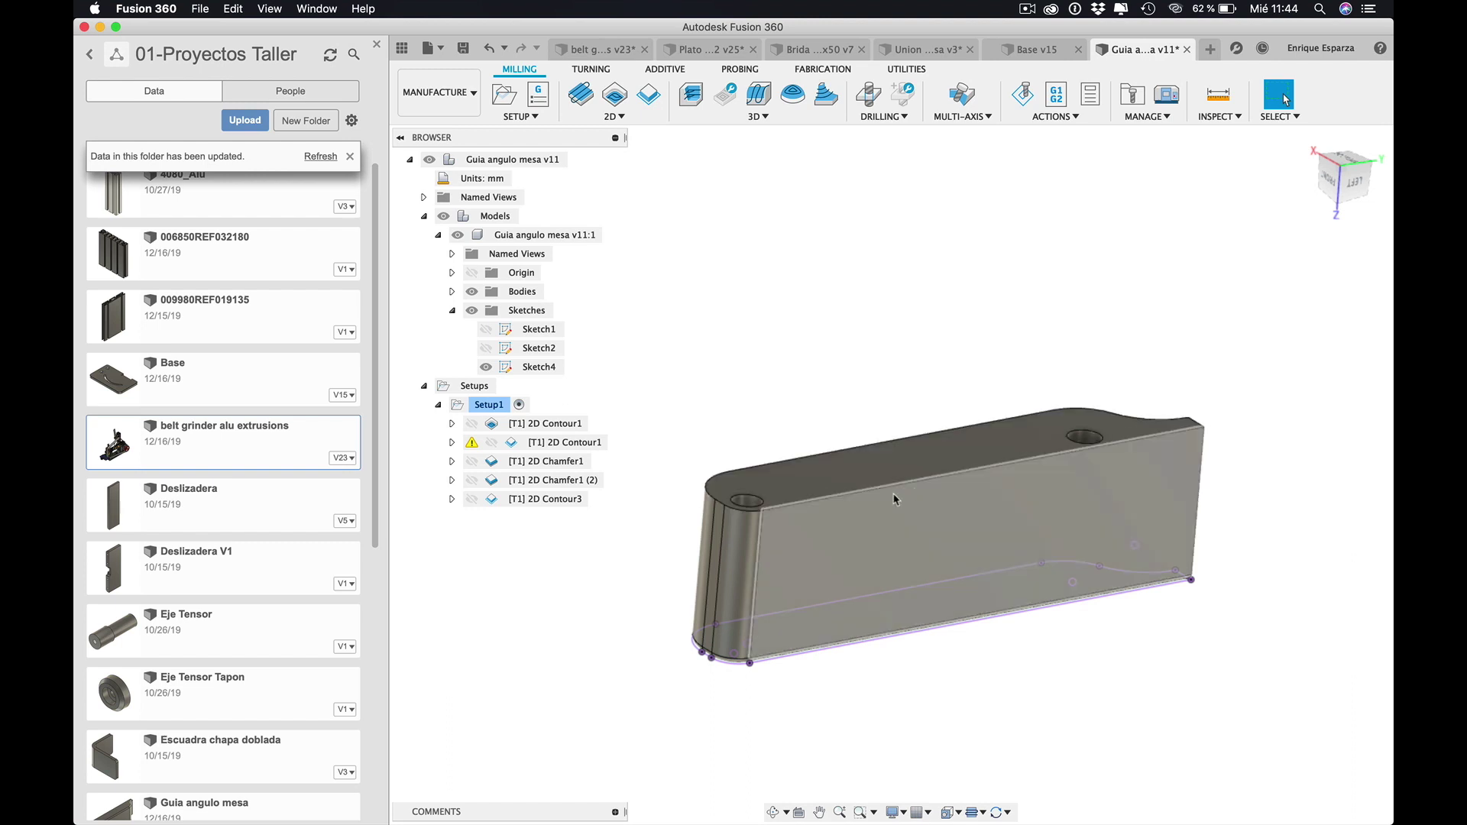
left_click(722, 624)
key("Escape")
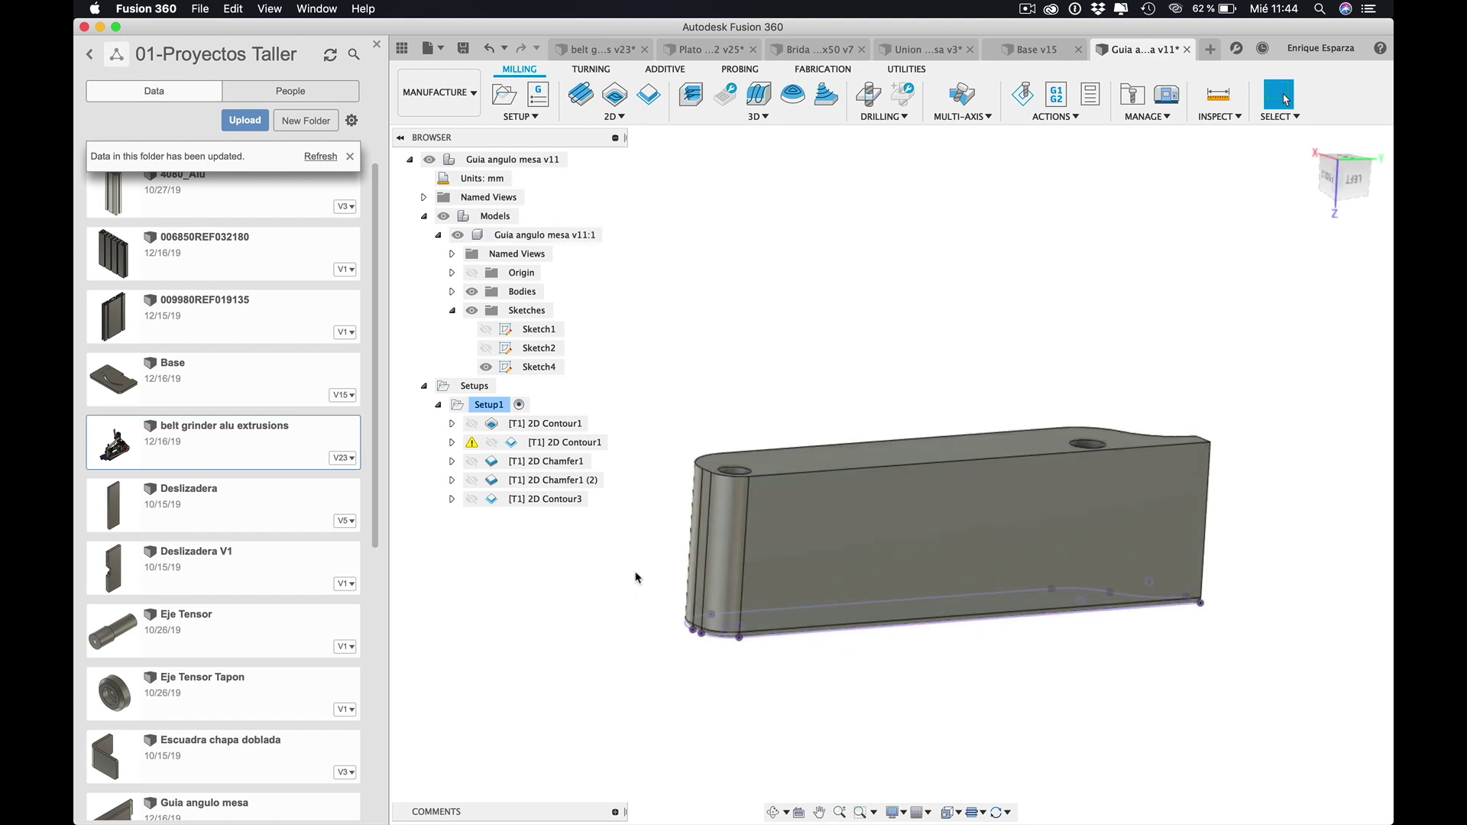
middle_click_drag(683, 578, 750, 508, "shift")
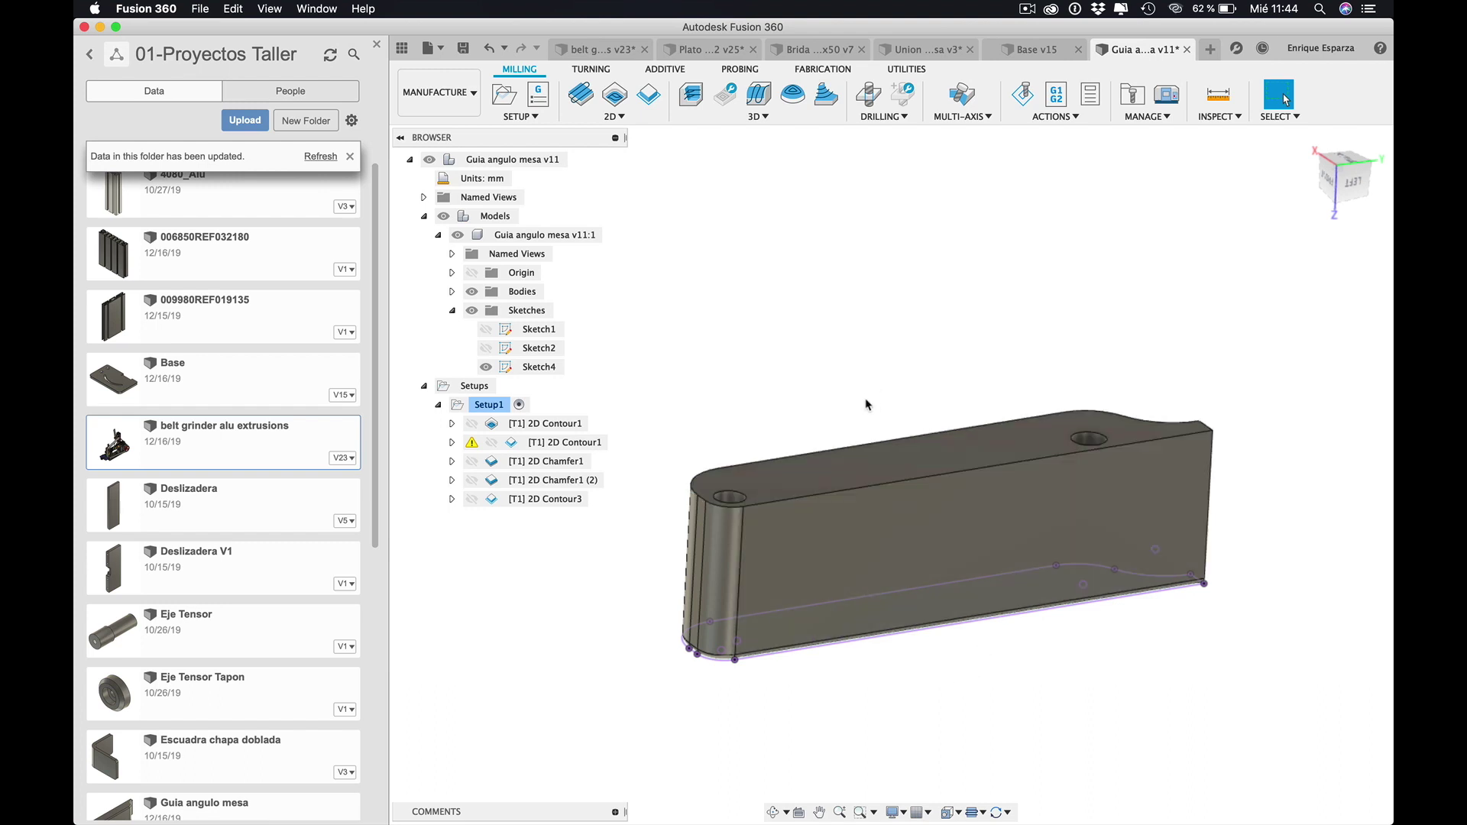
middle_click_drag(851, 507, 875, 434, "shift")
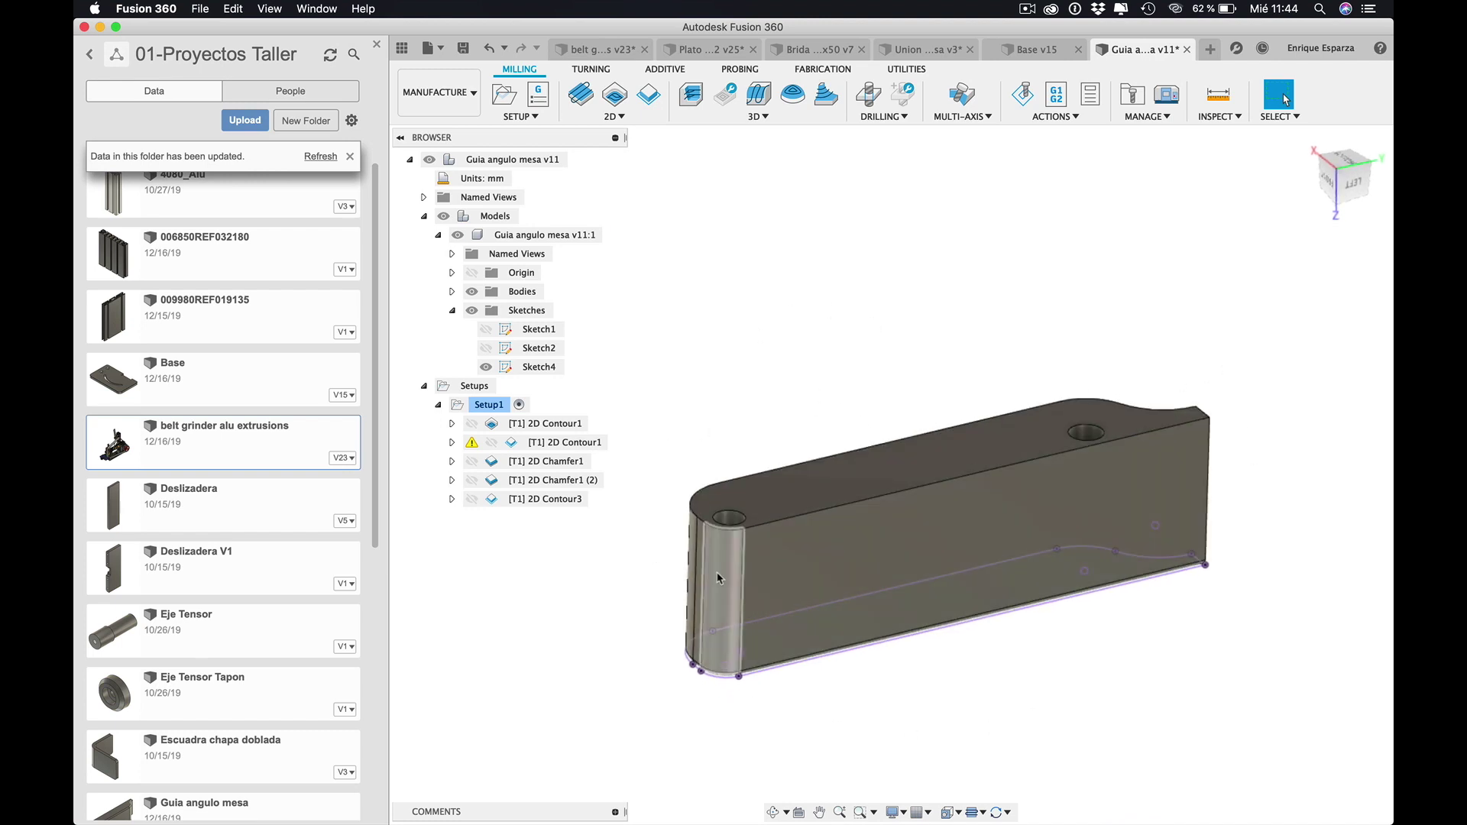
mouse_move(879, 606)
middle_mouse_down("shift")
mouse_move(945, 650)
mouse_move(901, 659)
middle_mouse_up("shift")
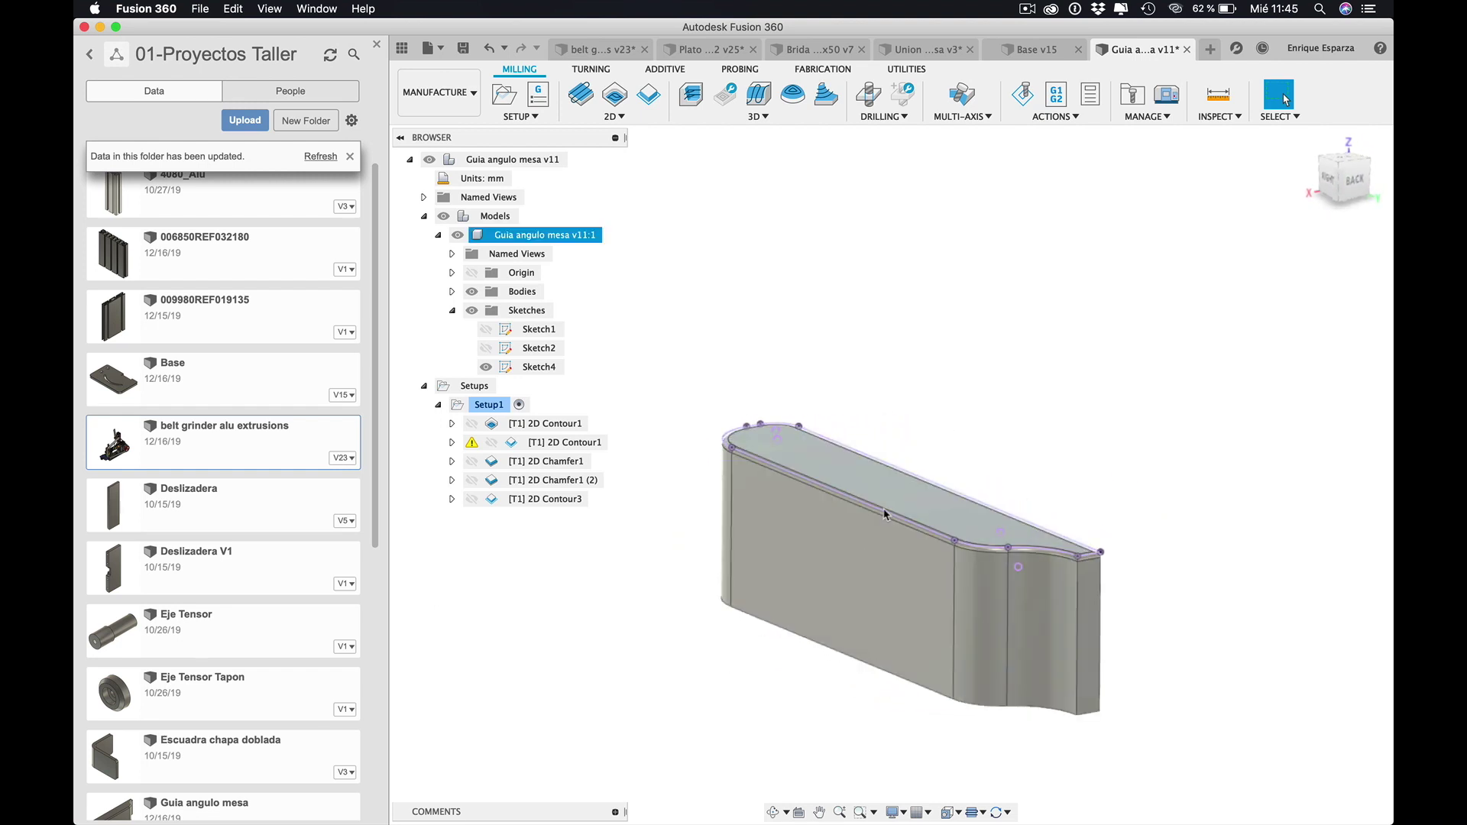
left_click(1028, 8)
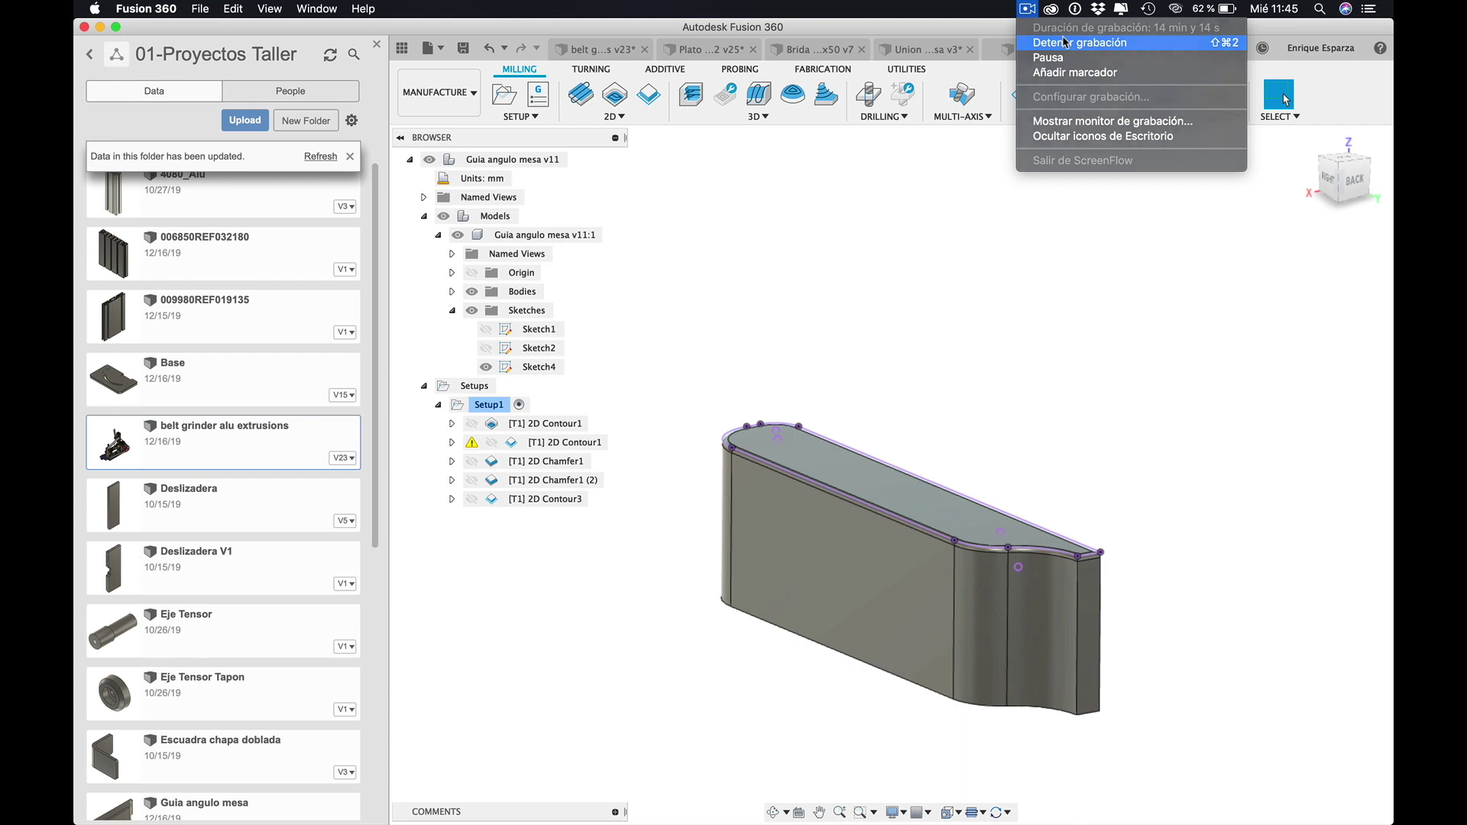